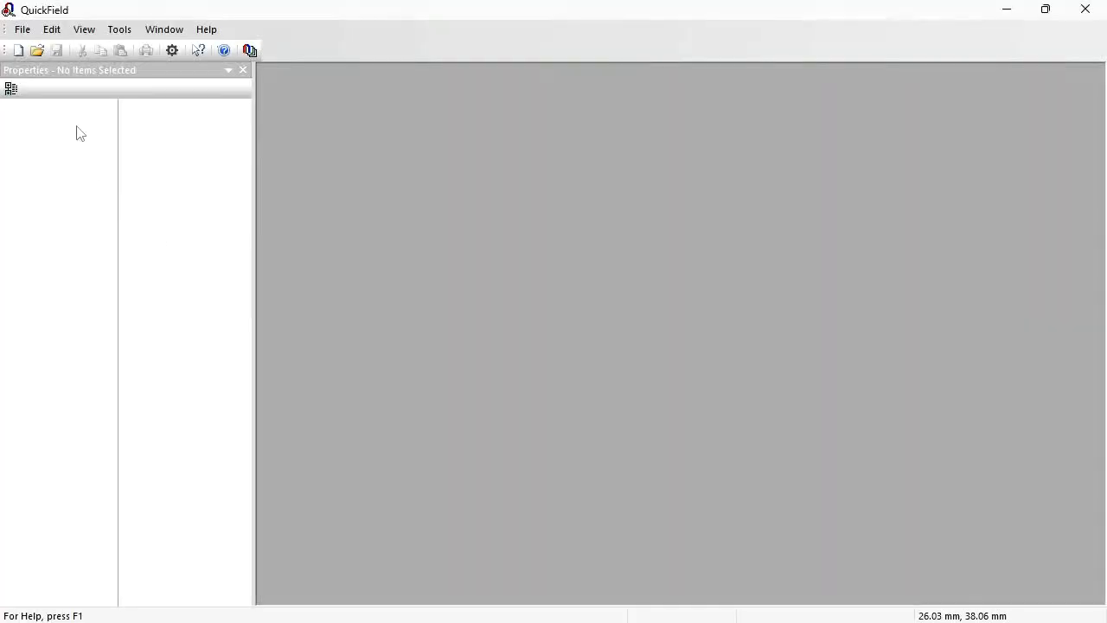
- Create a new problem named cable_ac with problem type AC Magnetics and a frequency of 60 Hz
click(16, 51)
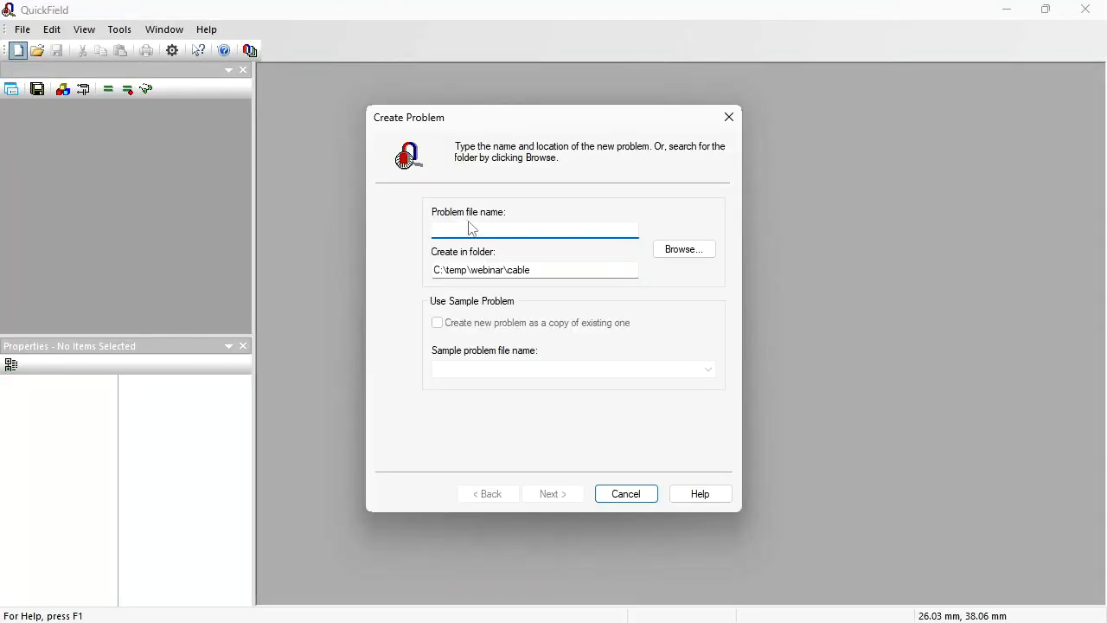
text(cable_ac)
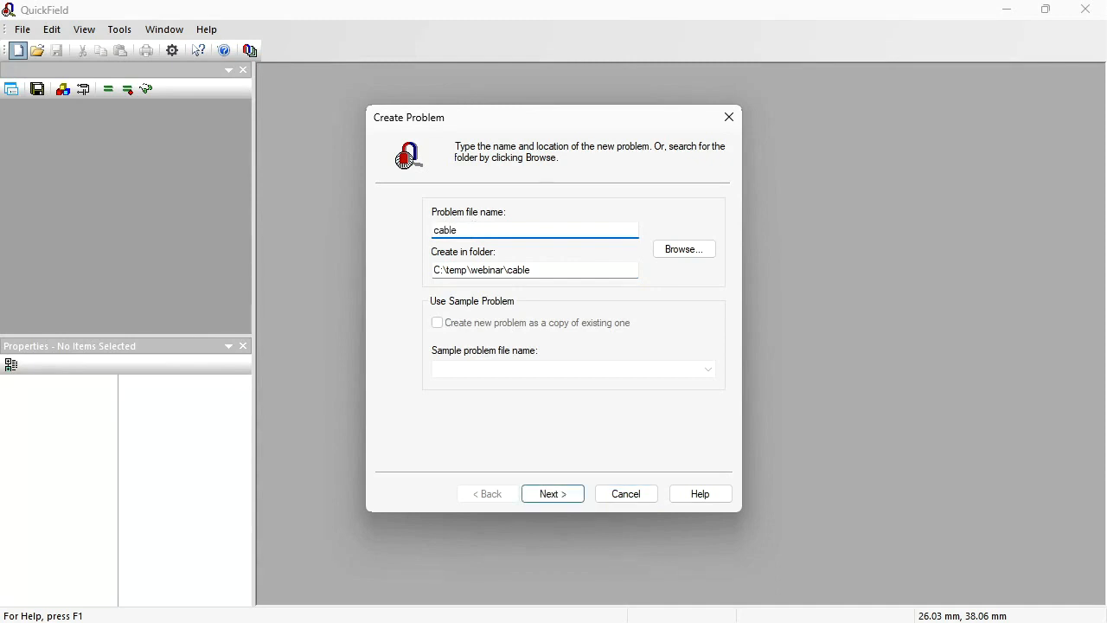
click(550, 494)
click(541, 214)
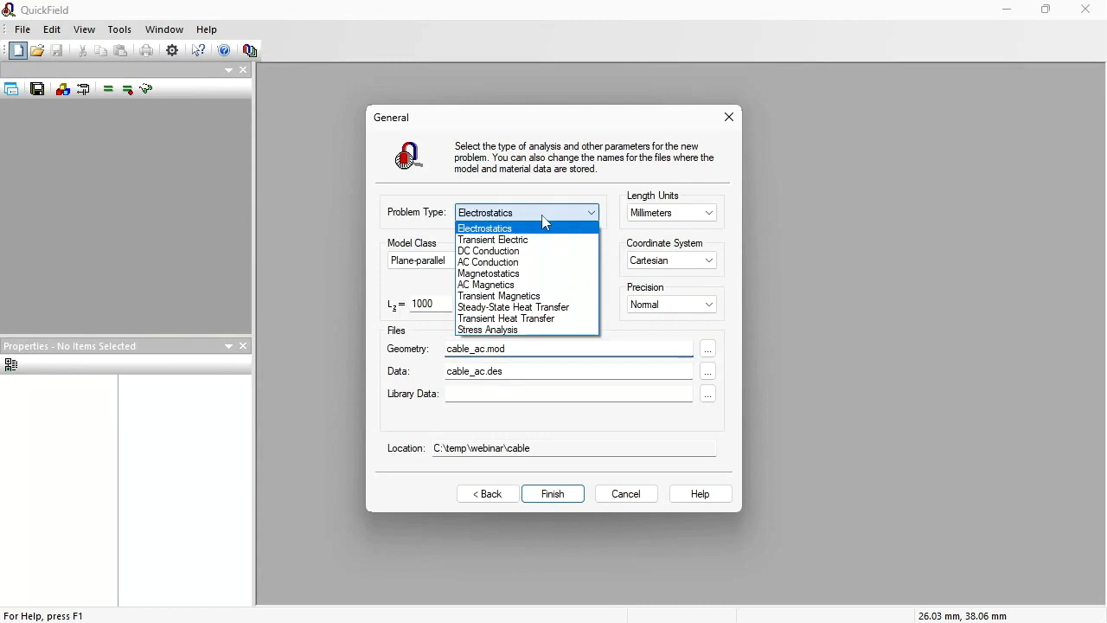
click(530, 292)
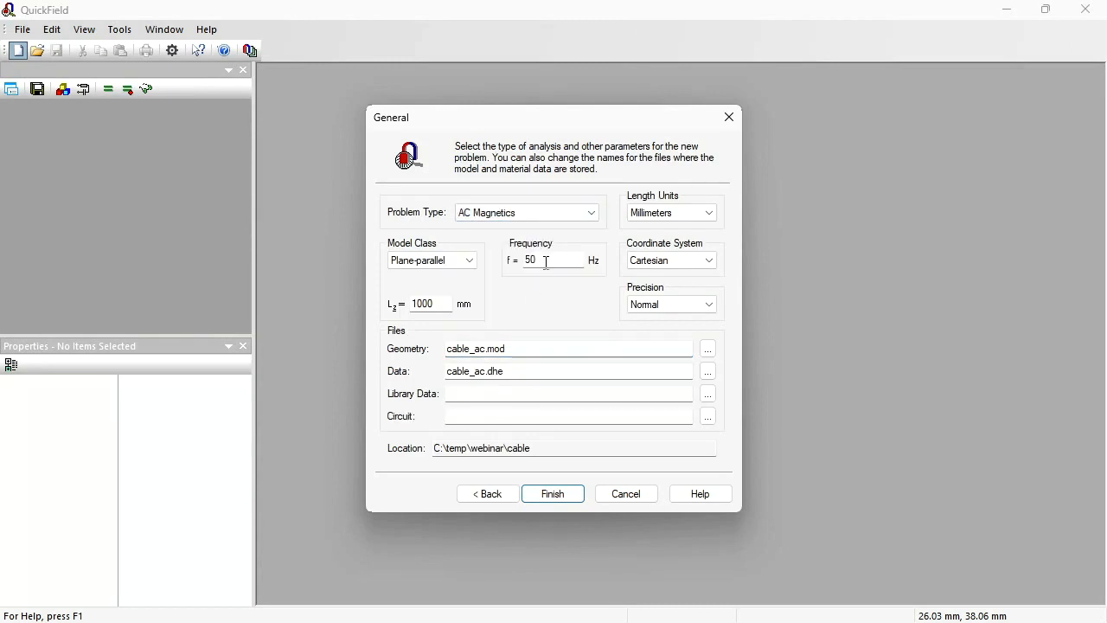
double_click(546, 263)
text(60)
click(555, 496)
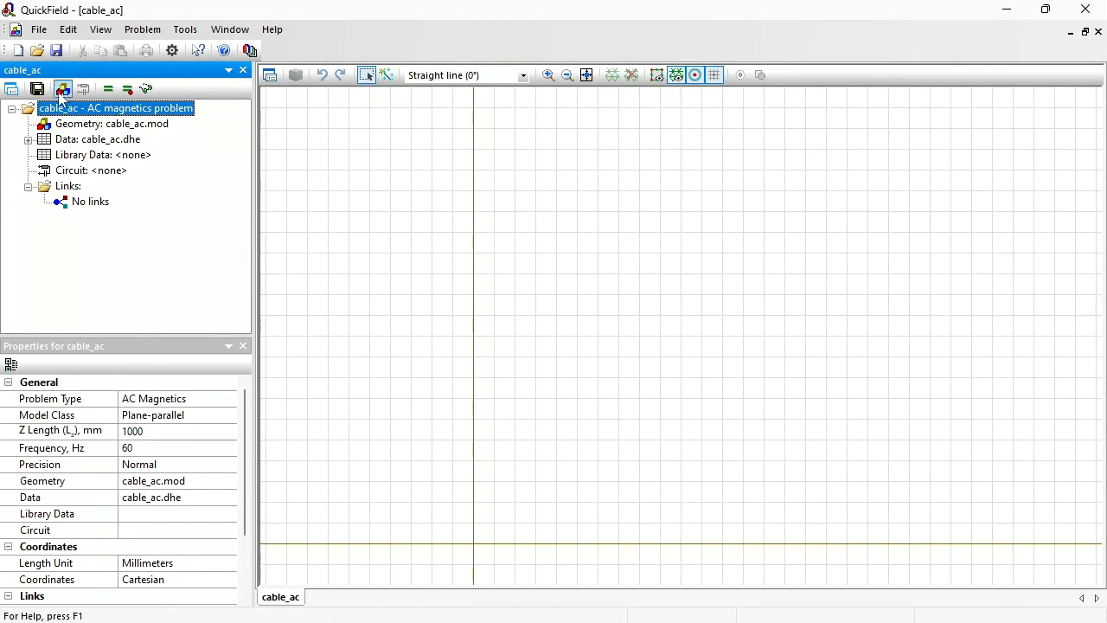
- Open the cable_ac.mod geometry and import the cable DXF drawing from the cable folder into it
double_click(144, 128)
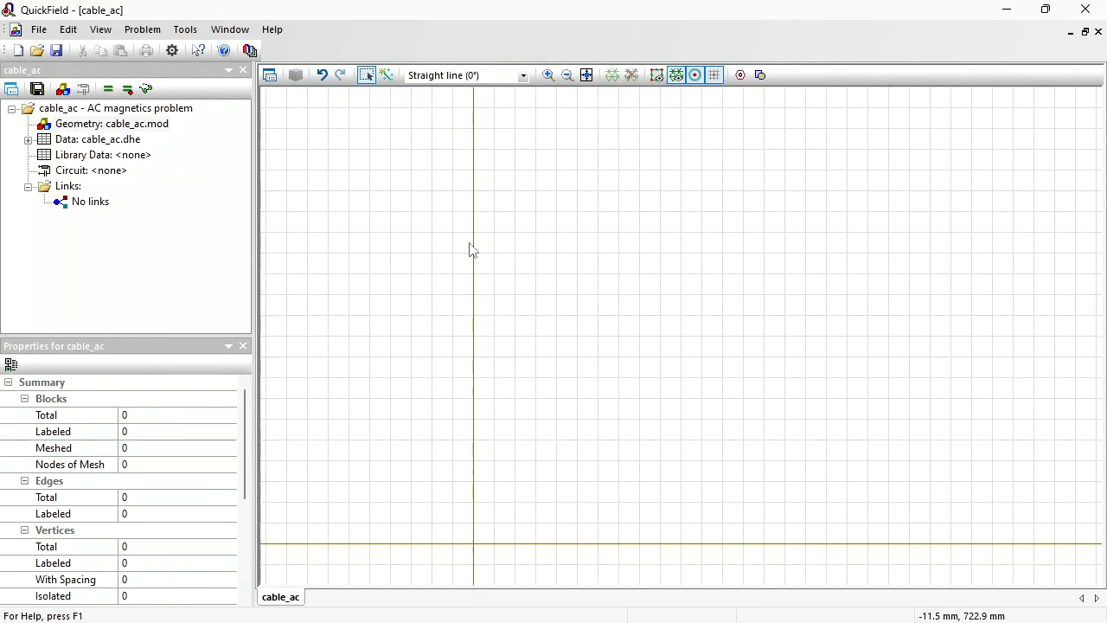
click(39, 29)
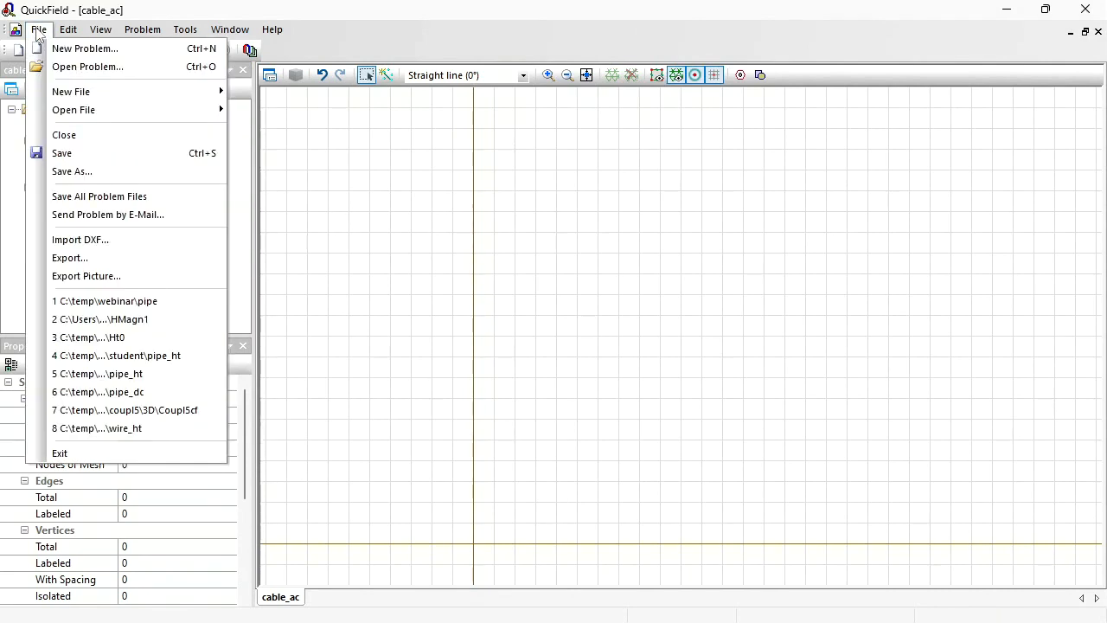
click(93, 239)
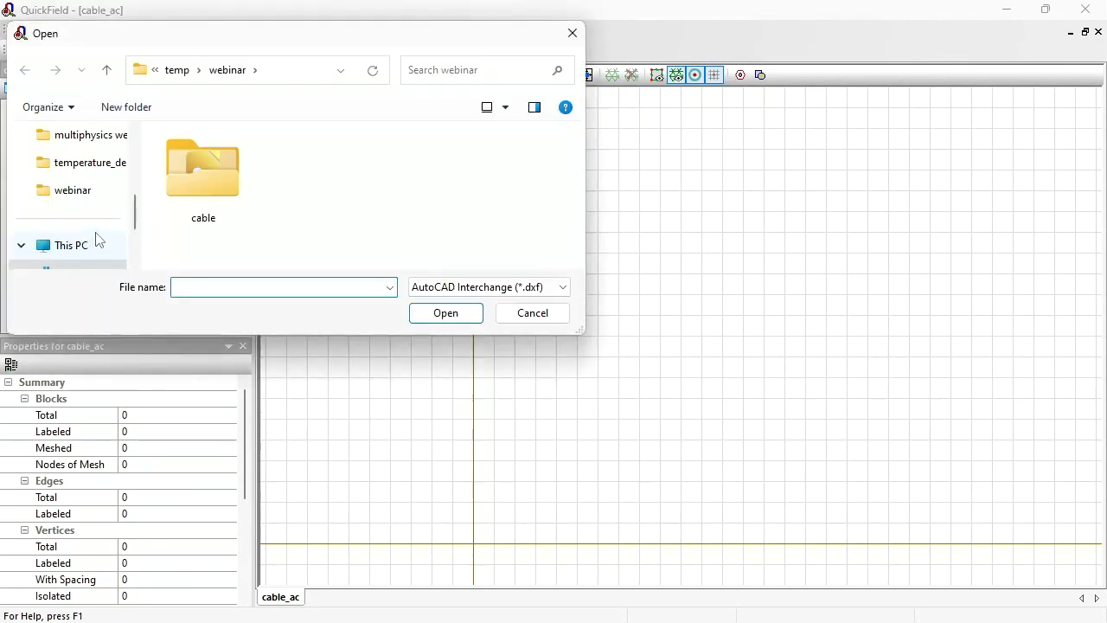
double_click(202, 170)
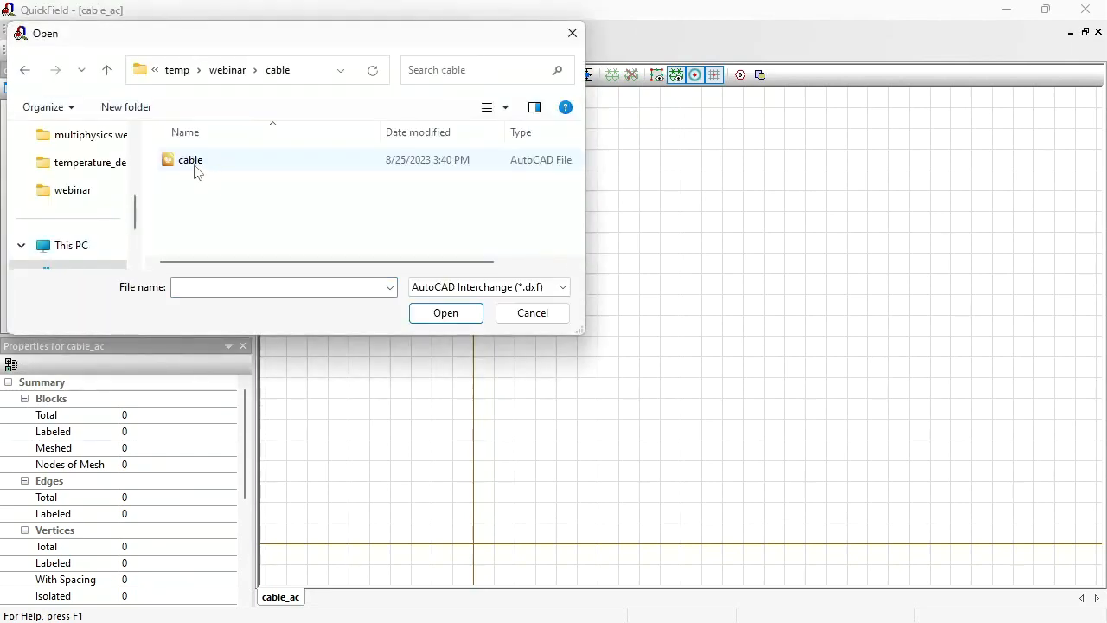
click(198, 166)
click(442, 314)
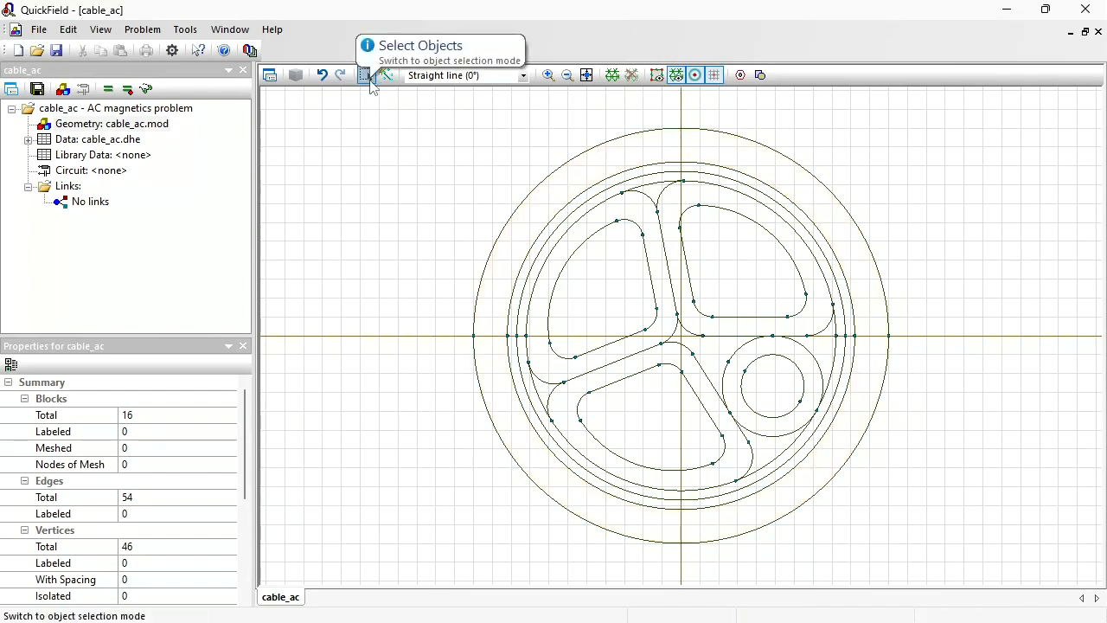
- Label the upper-left sector conductor block A and the upper-right sector conductor block B
click(611, 294)
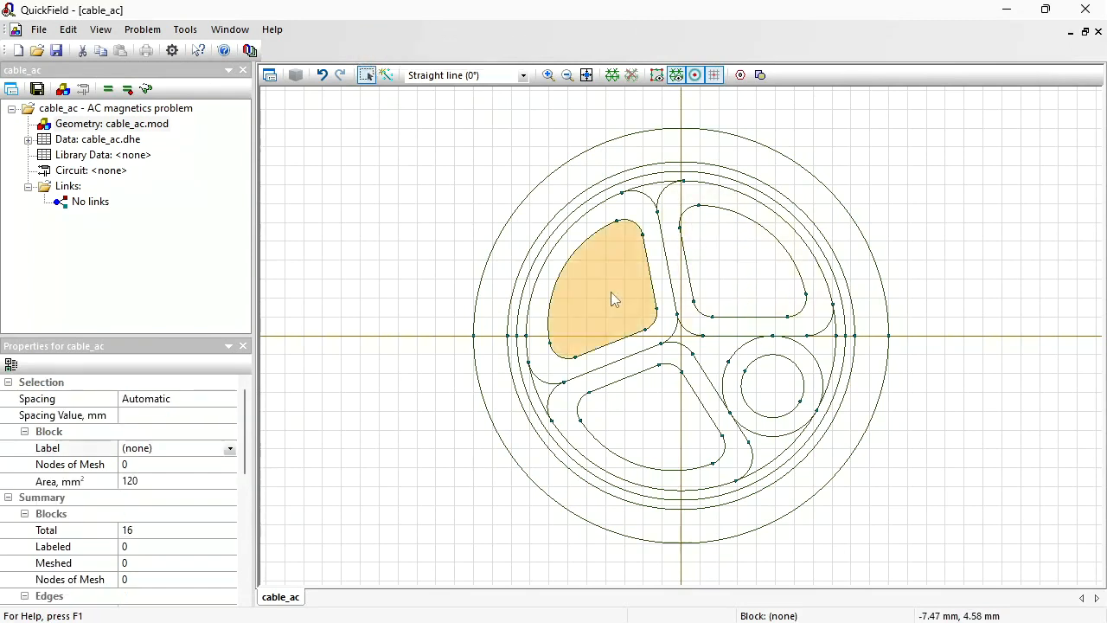
click(164, 444)
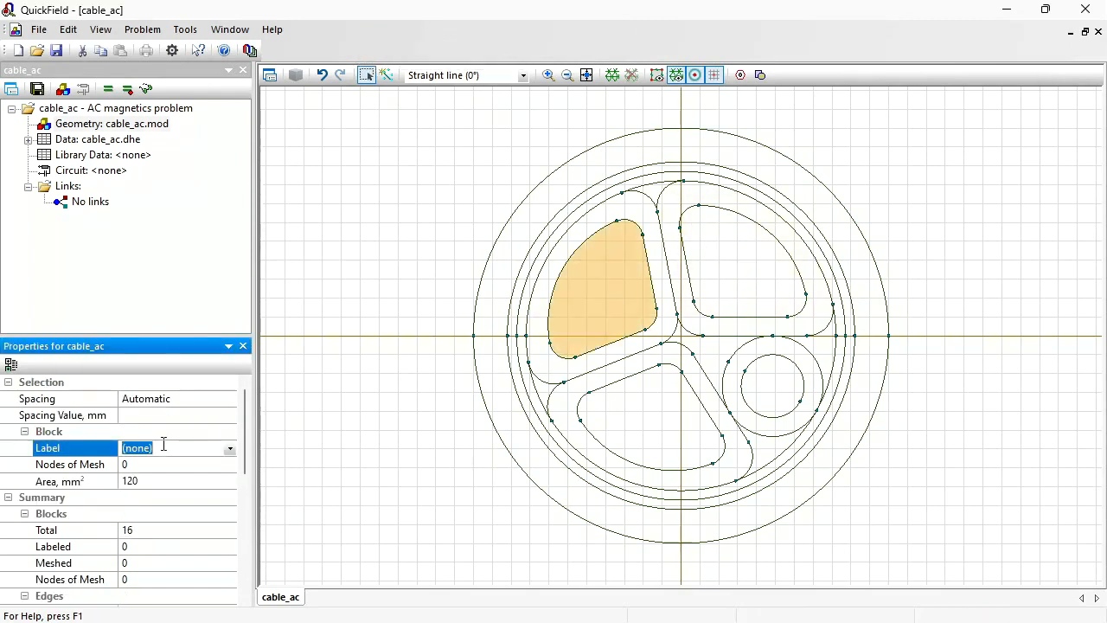
text(A)
key(Return)
click(758, 255)
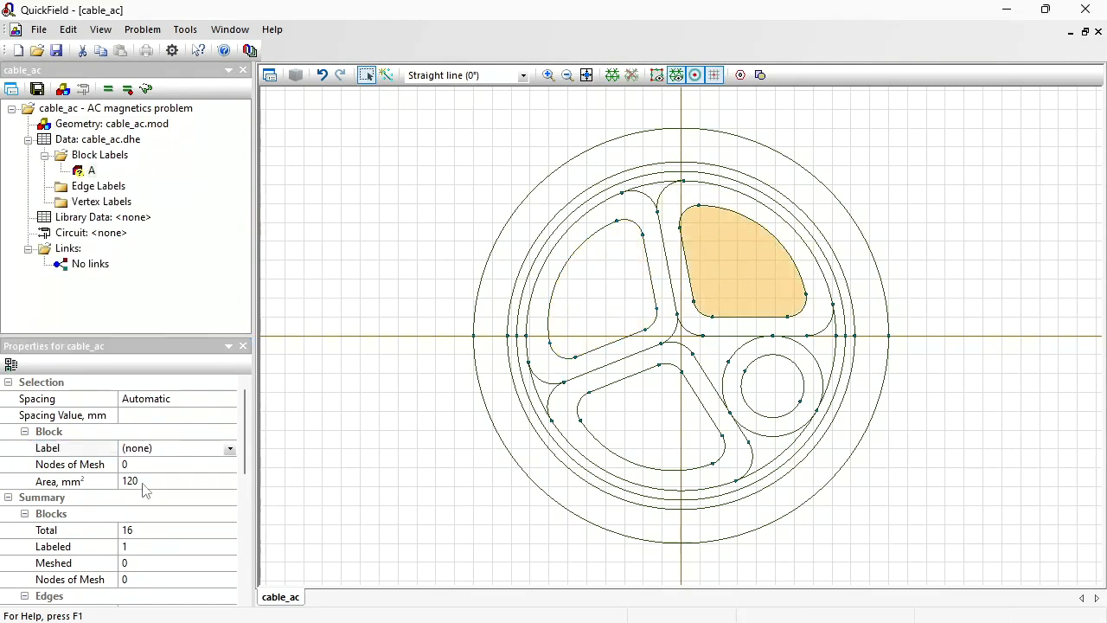
click(153, 452)
text(B)
key(Return)
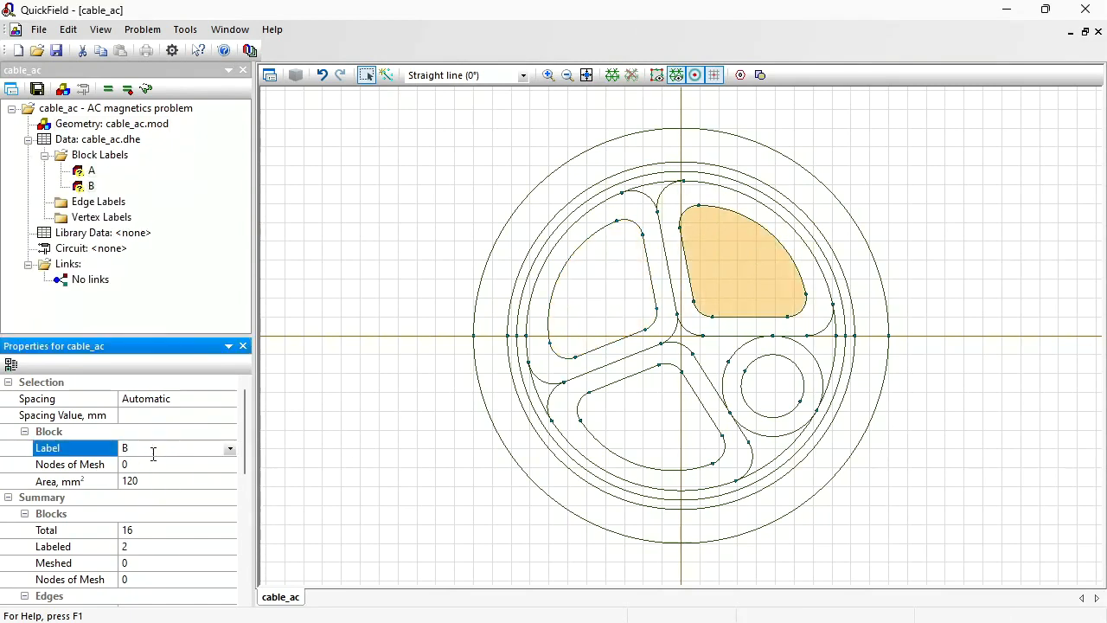
- Label the lower sector conductor block C and the small round conductor block 0
click(688, 400)
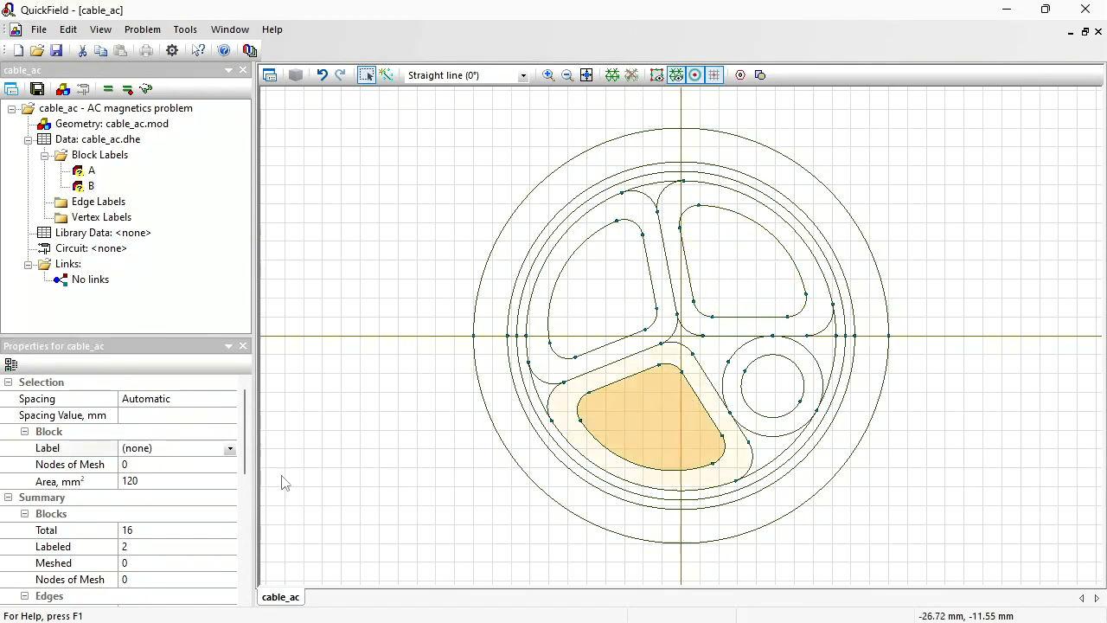
click(172, 452)
text(C)
key(Return)
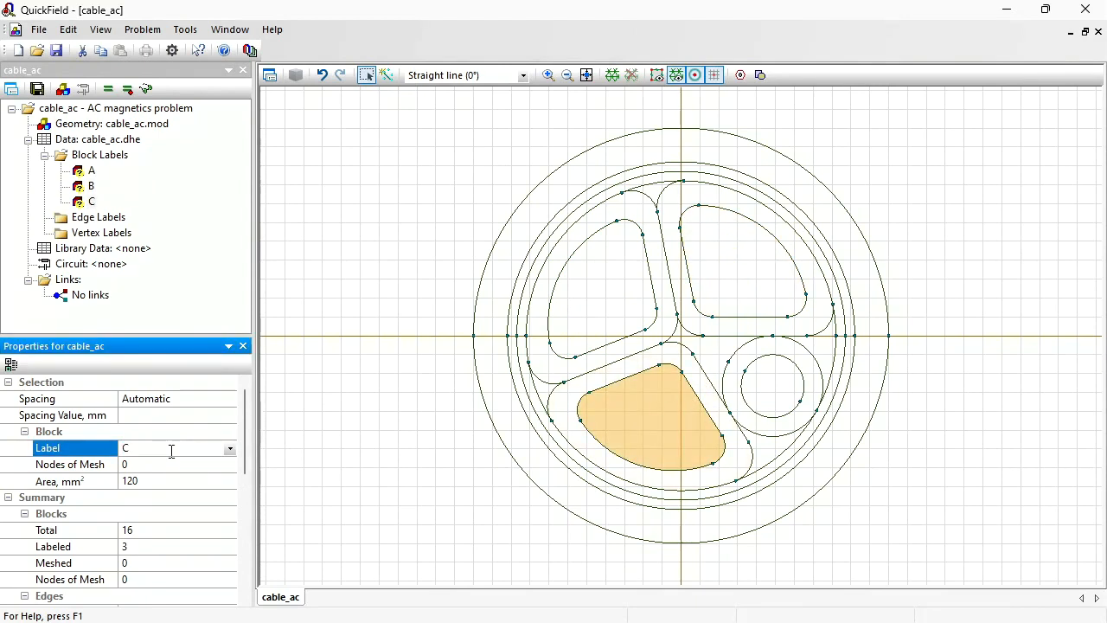
click(769, 390)
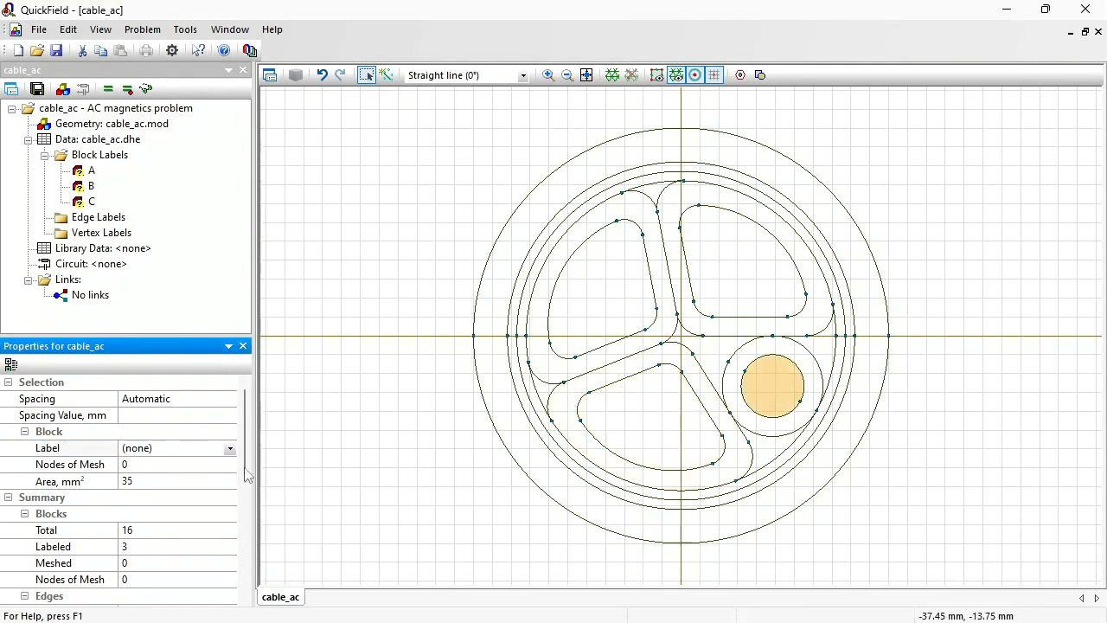
click(158, 451)
text(0)
key(Return)
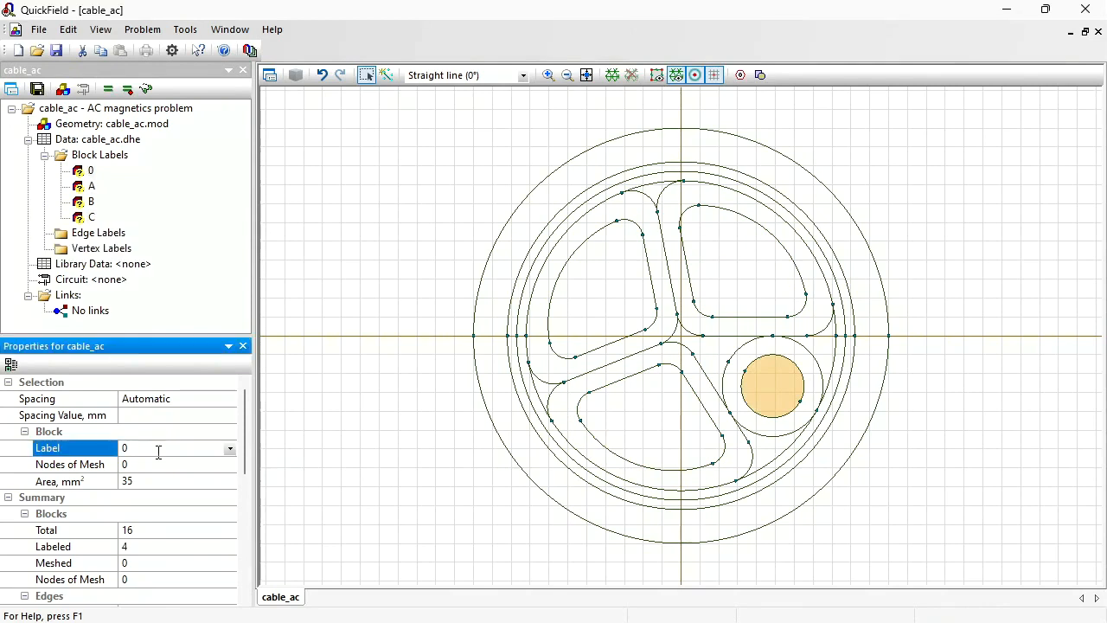
- Assign the block label insulation to the four layers surrounding the three sector conductors and the round conductor
click(558, 278)
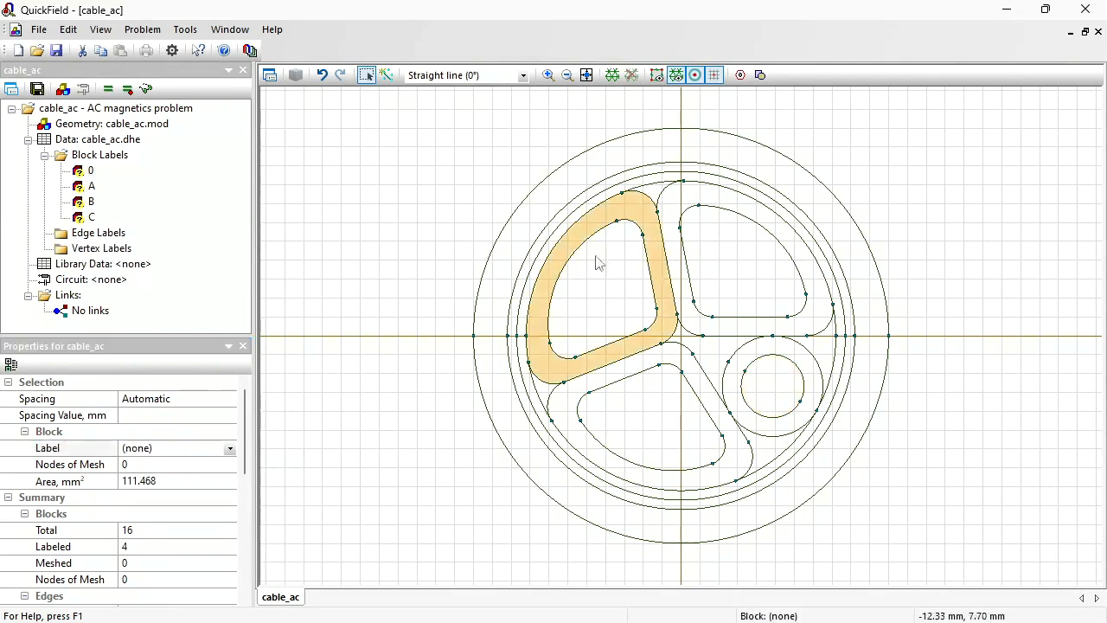
ctrl+click(675, 252)
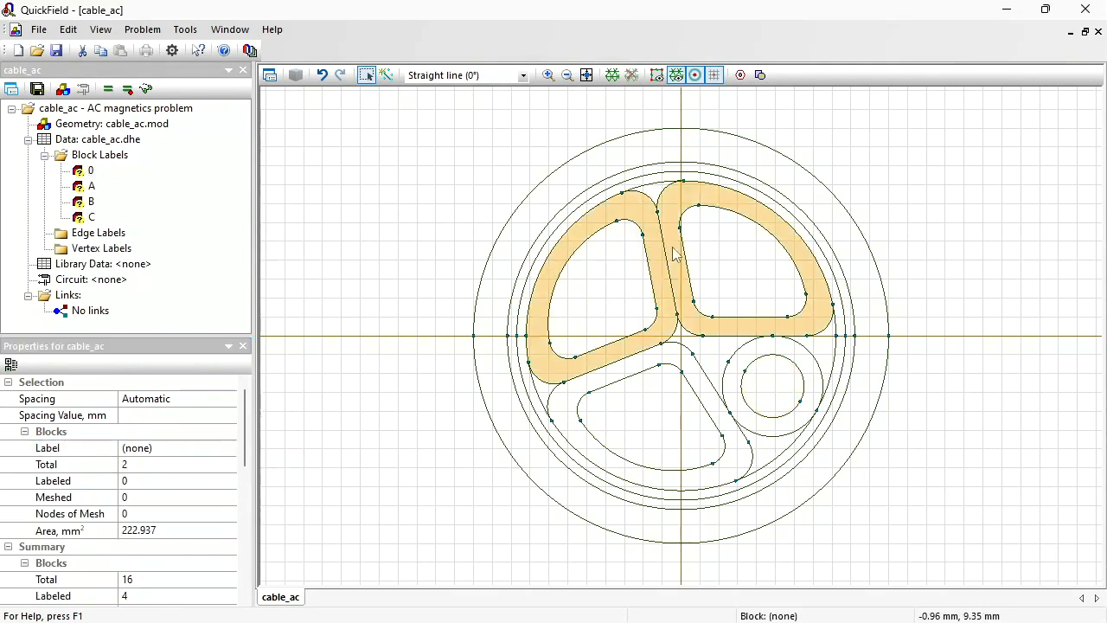
ctrl+click(678, 361)
ctrl+click(741, 365)
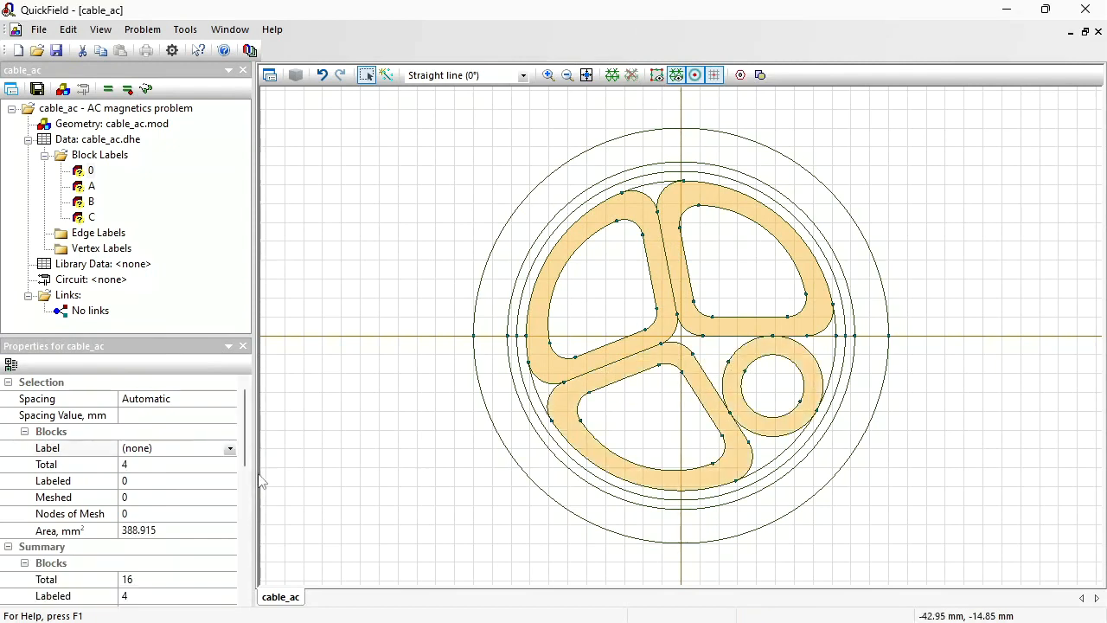
click(180, 448)
text(insulati)
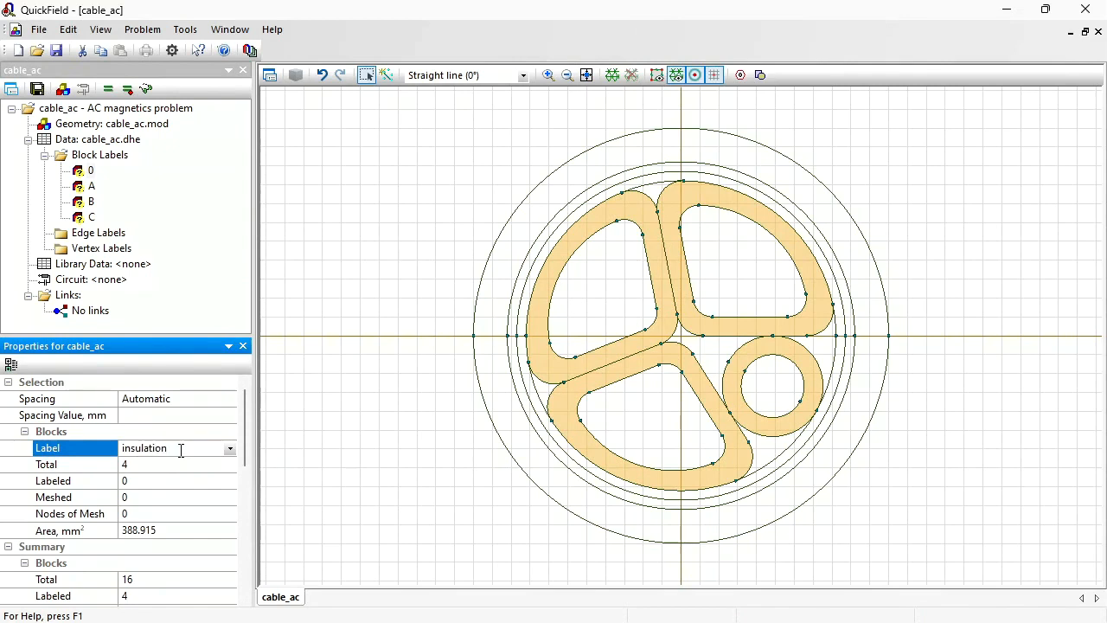
text(on)
key(Return)
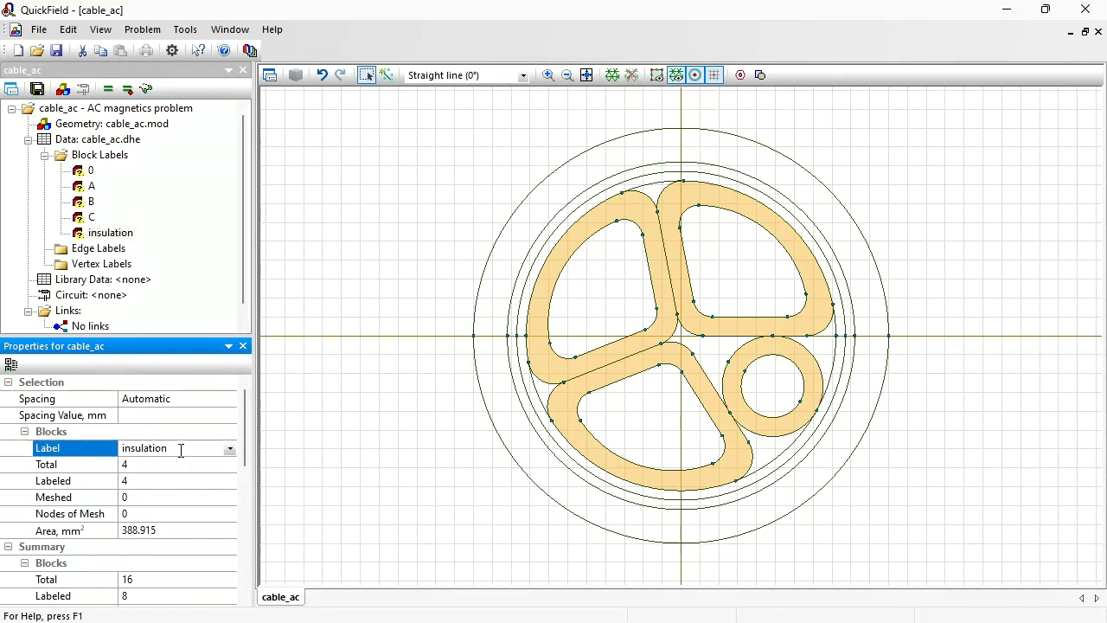
- Assign the block label filling to the five gaps between the insulated cores and the surrounding ring
click(720, 359)
ctrl+click(766, 459)
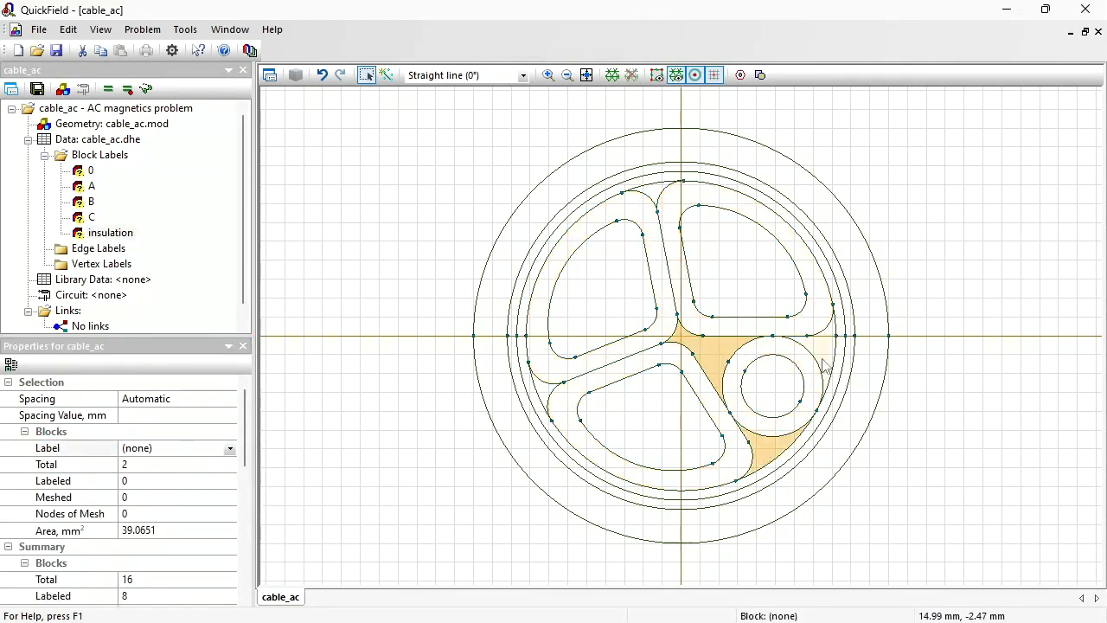
ctrl+click(824, 366)
ctrl+click(661, 197)
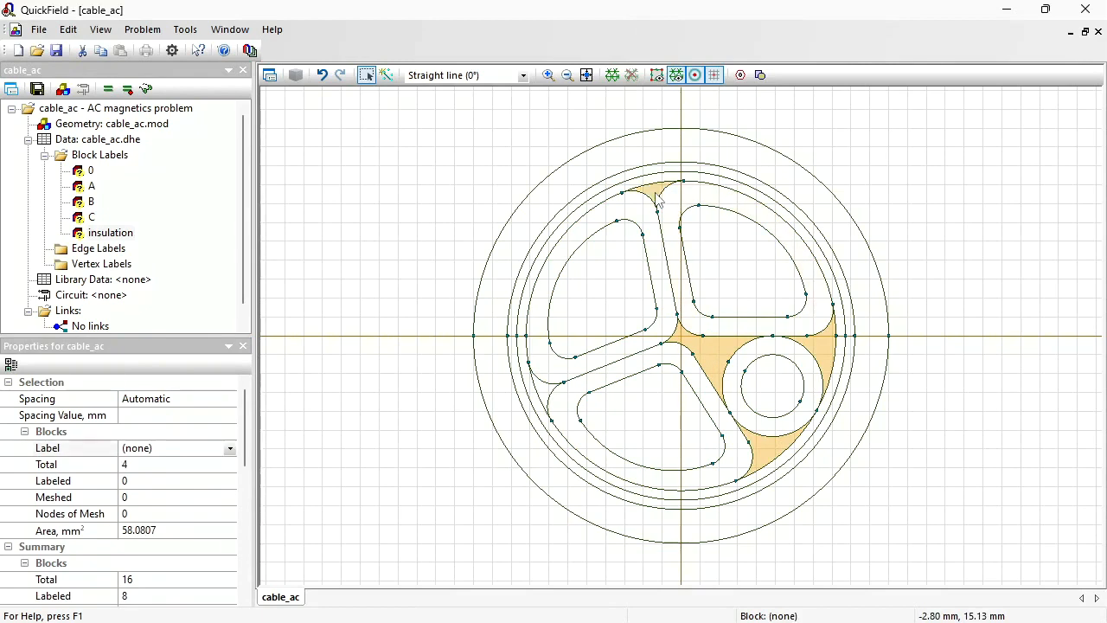
ctrl+click(544, 387)
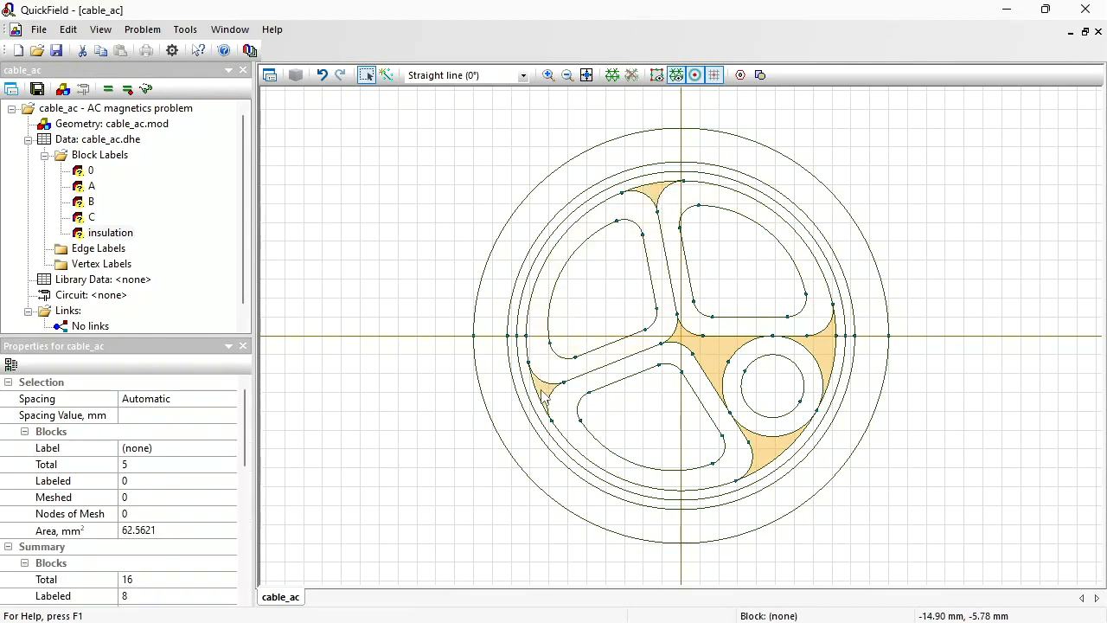
click(160, 448)
text(f)
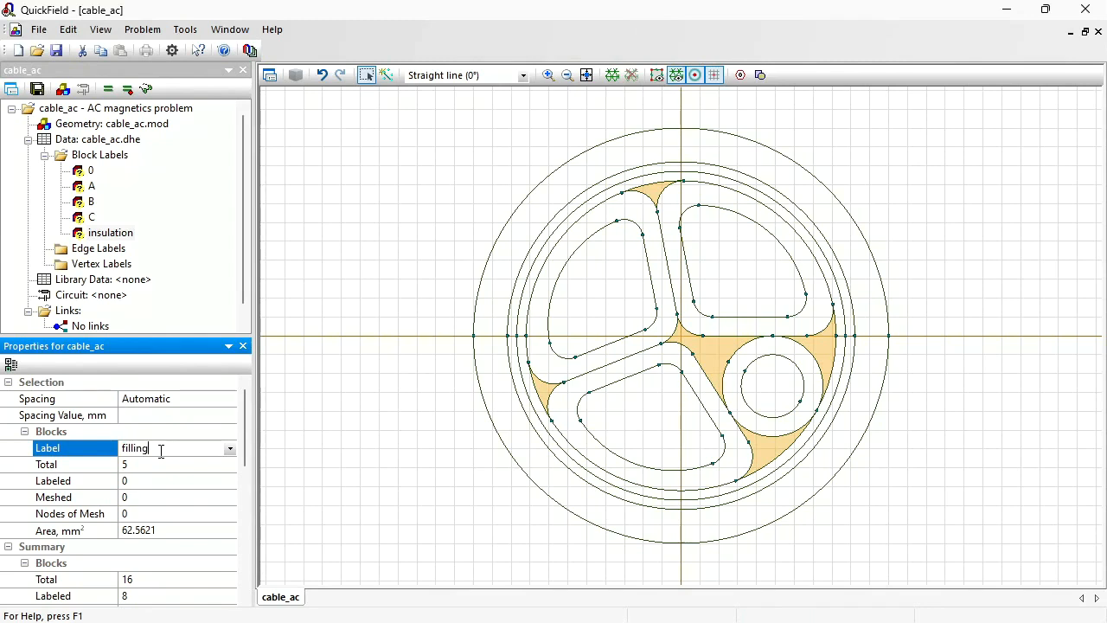
text(illing)
key(Return)
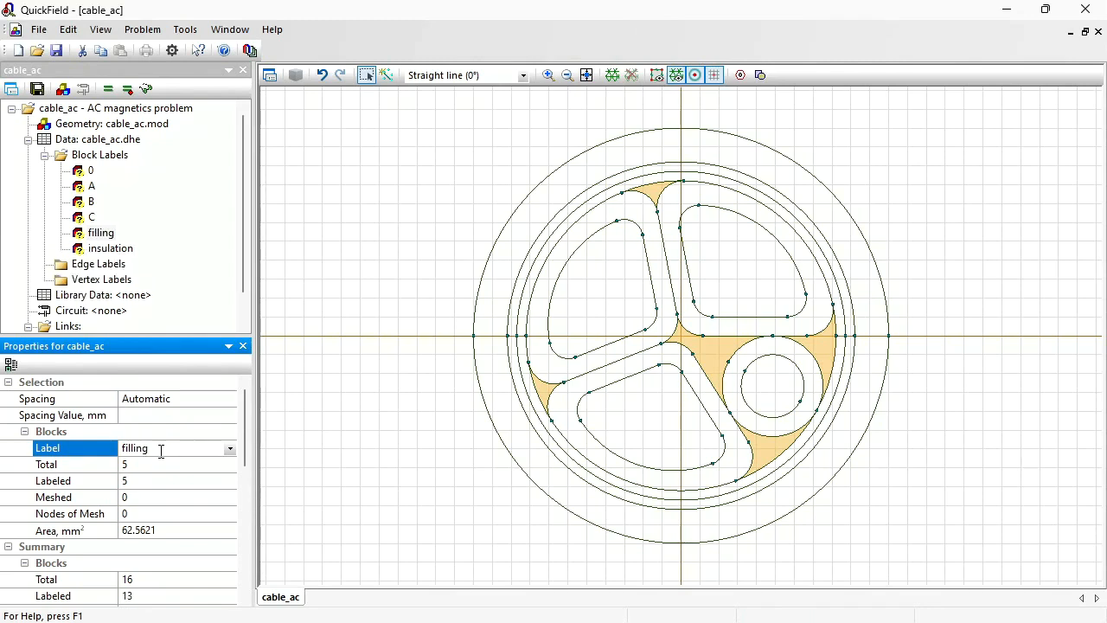
- Label the innermost thin ring around the cores insulation 2
click(525, 359)
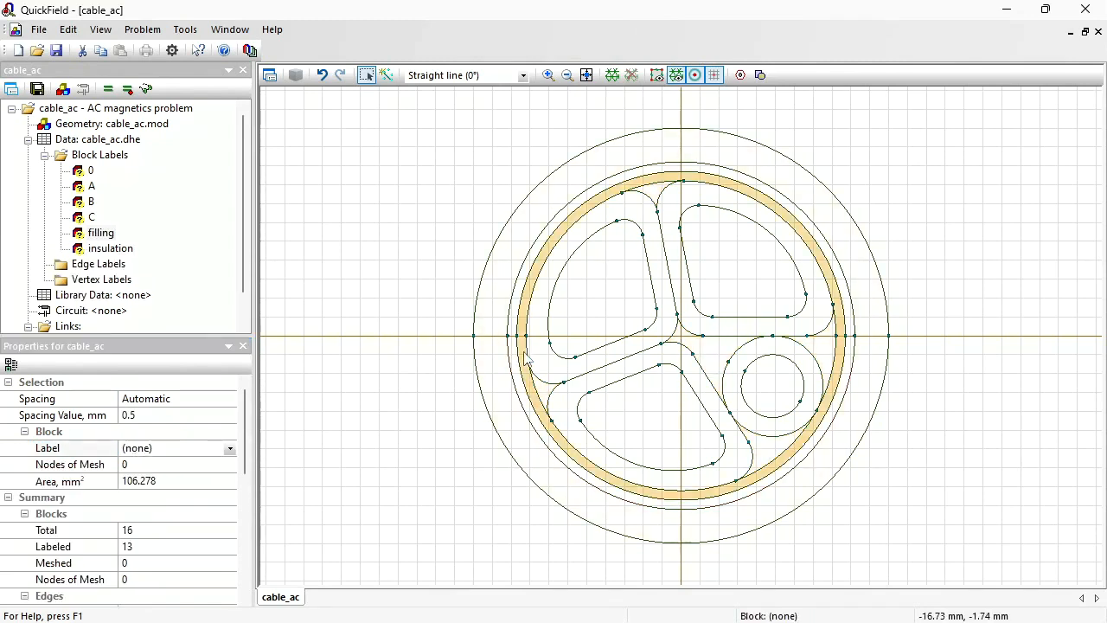
click(160, 447)
text(insulati)
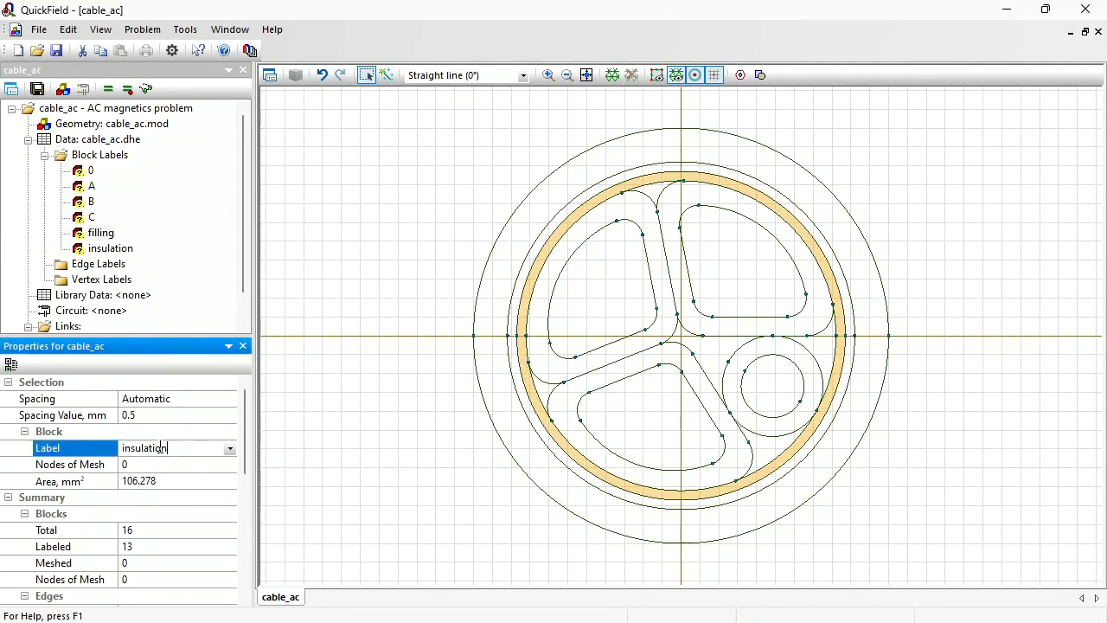
text(on 2)
key(Return)
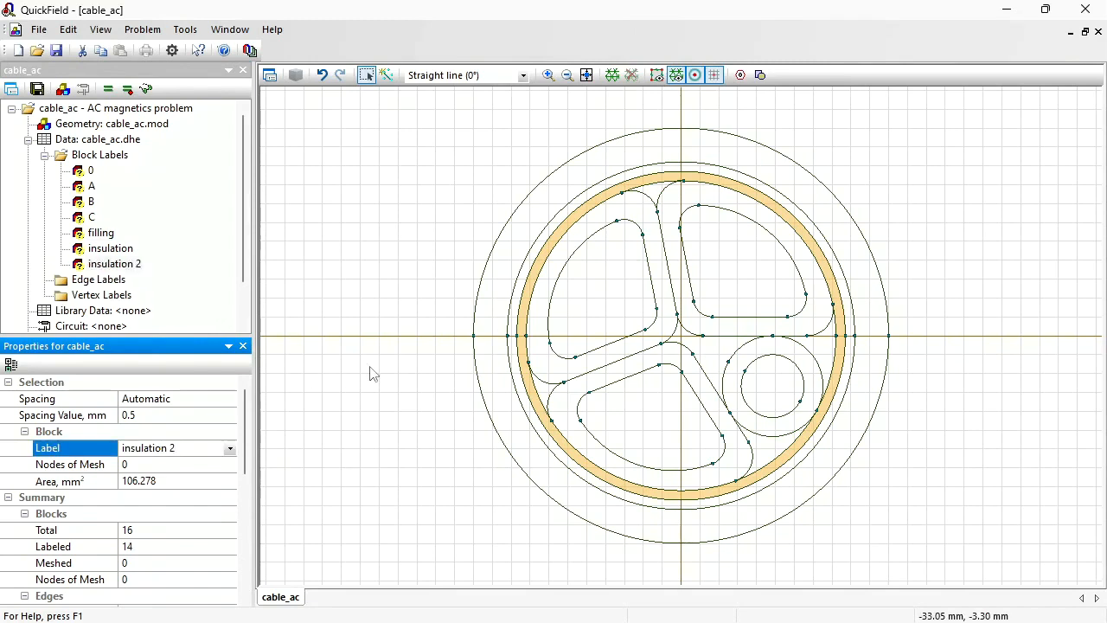
- Label the second thin ring, just inside the thick outer ring, screen
click(533, 270)
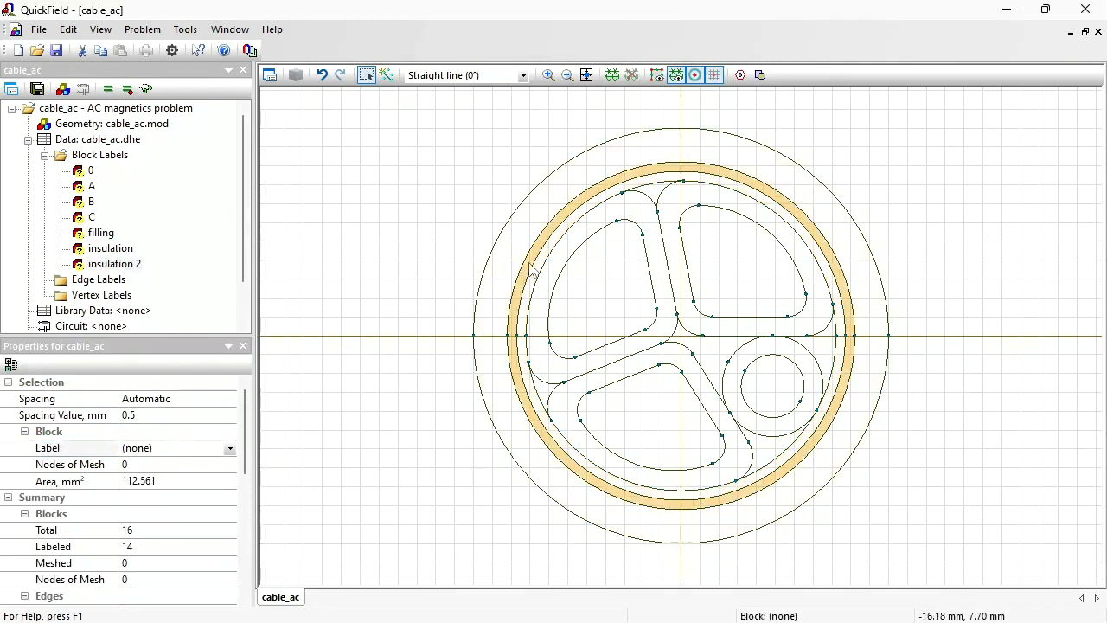
click(193, 448)
text(screen)
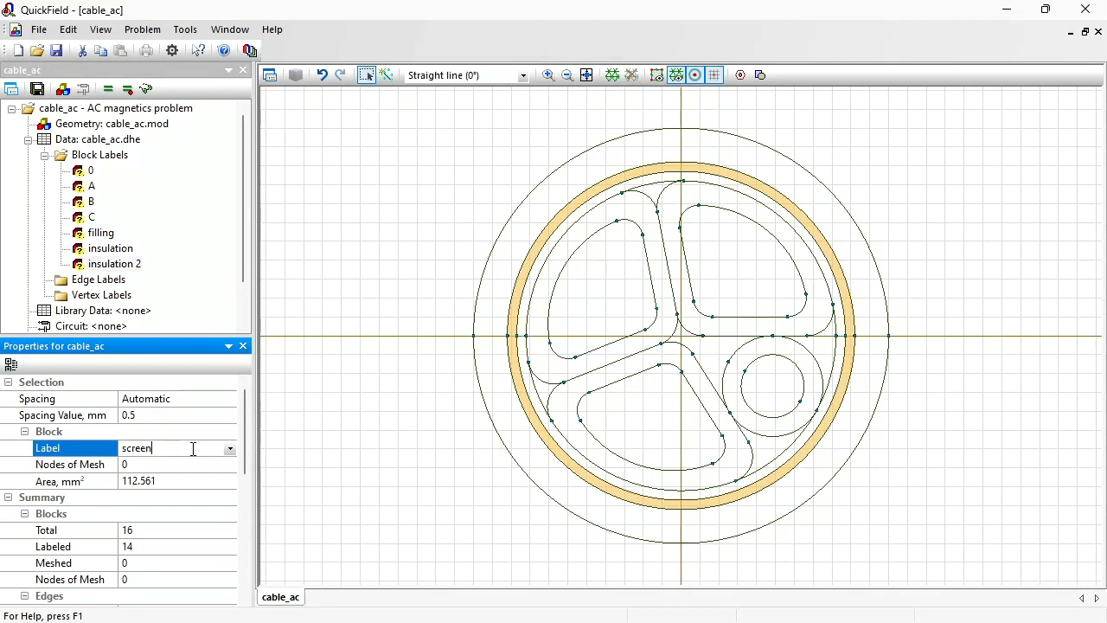
key(Return)
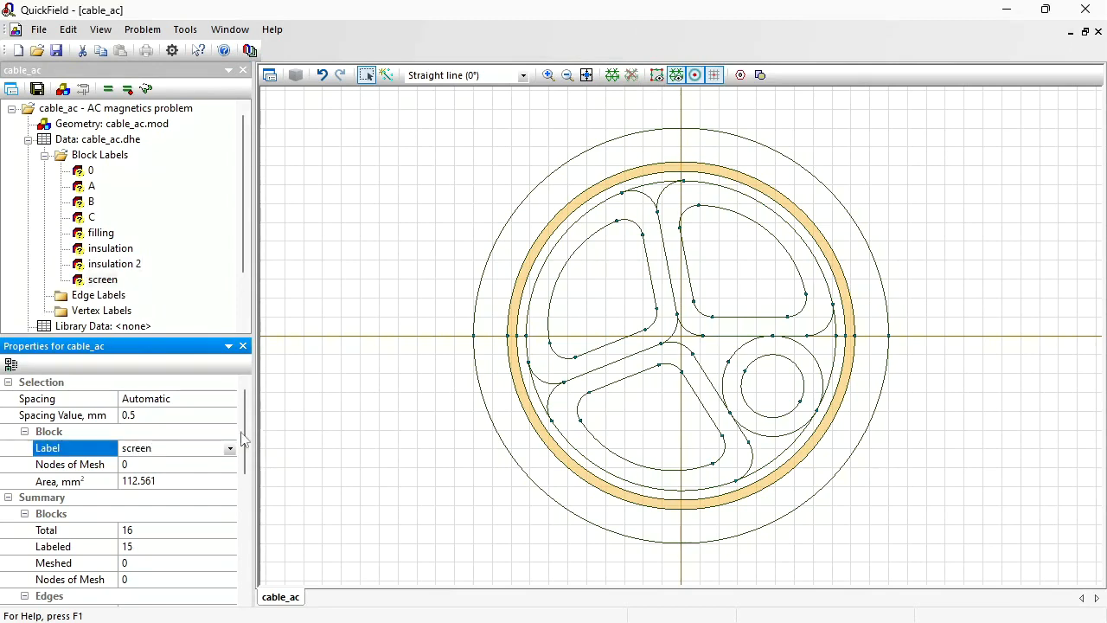
- Label the thick outermost ring of the cable jacket
click(506, 292)
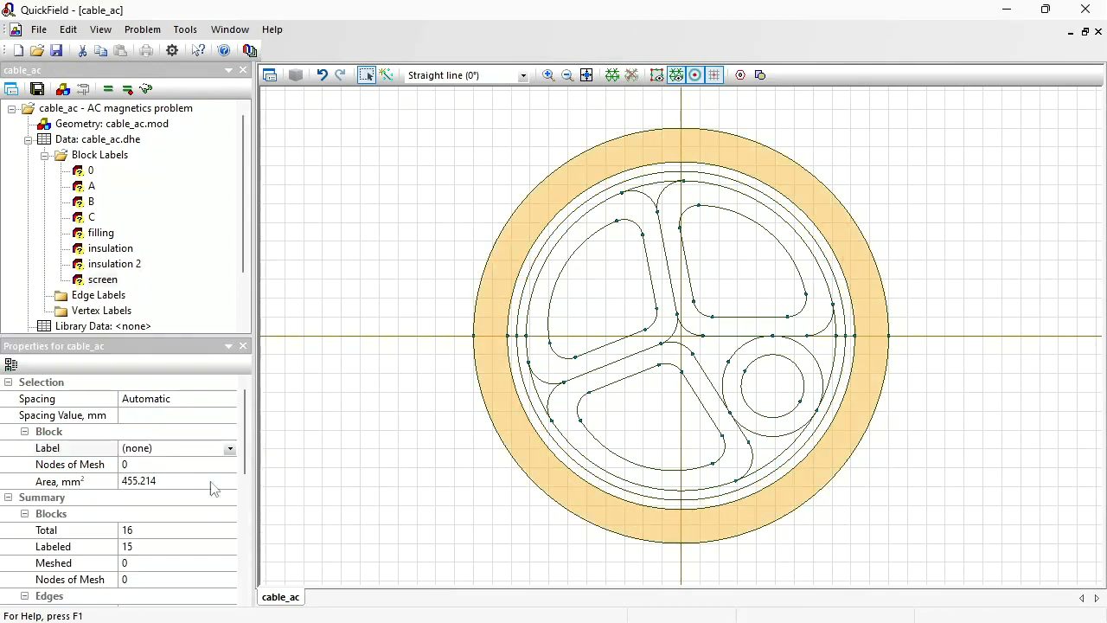
click(162, 452)
text(jacket)
key(Return)
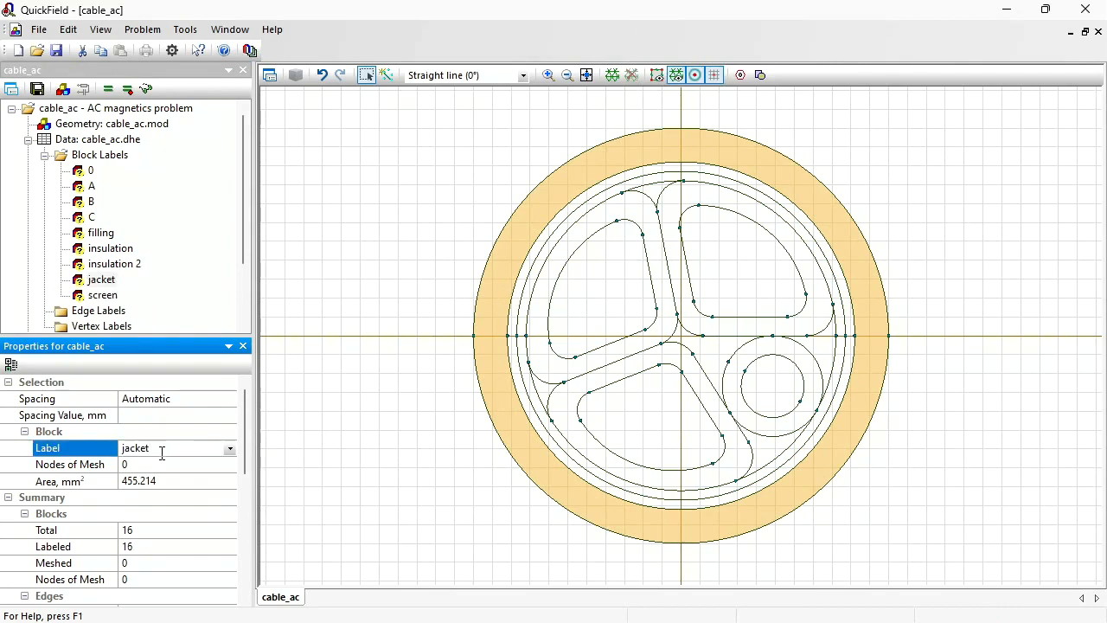
click(1037, 397)
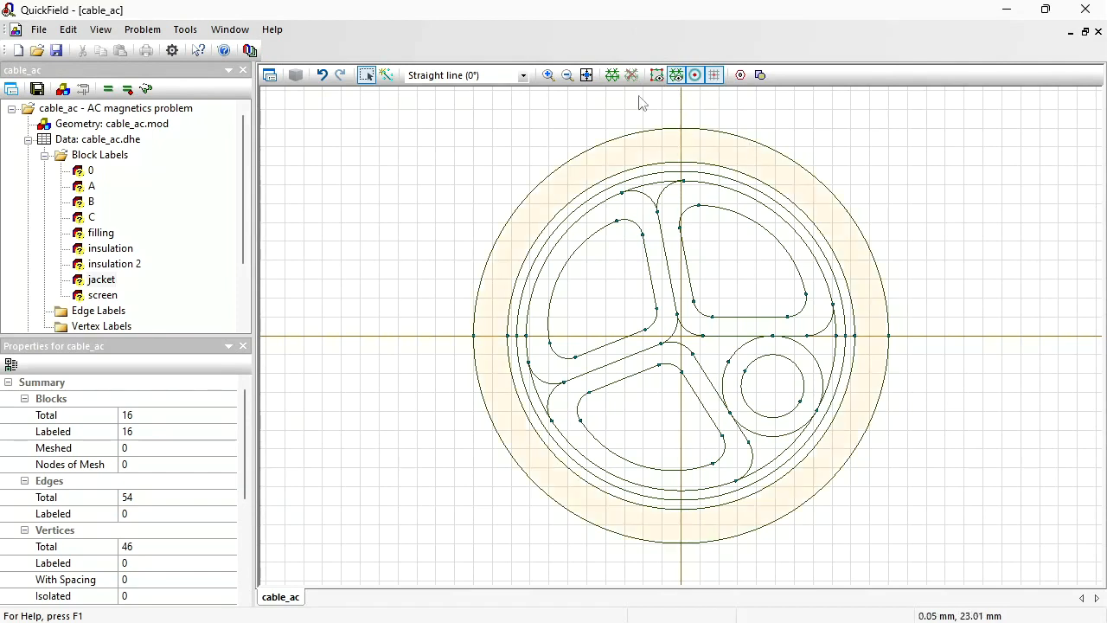
- Draw a circle around the cable from two 180° half arcs between the points (500, 0) and (-500, 0) mm
click(567, 75)
click(567, 75)
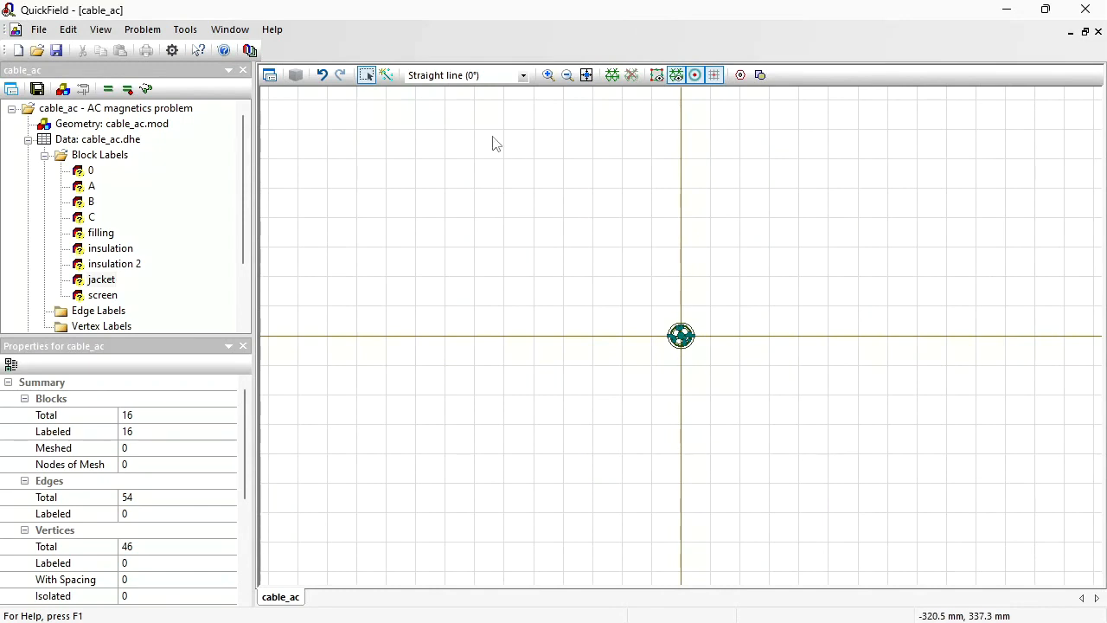
click(385, 75)
click(523, 75)
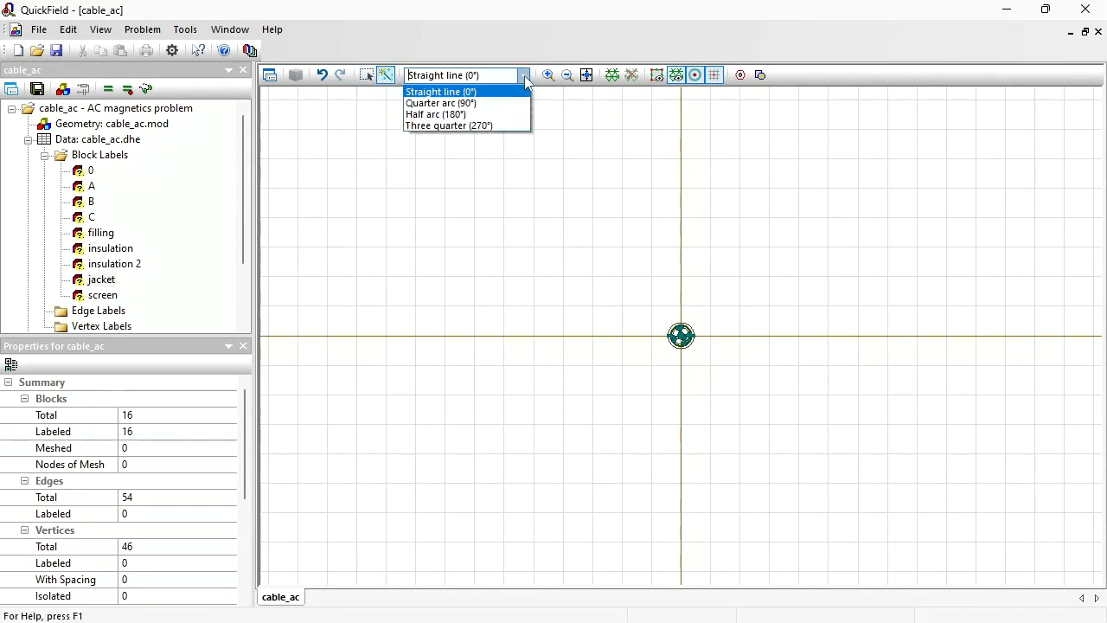
click(467, 112)
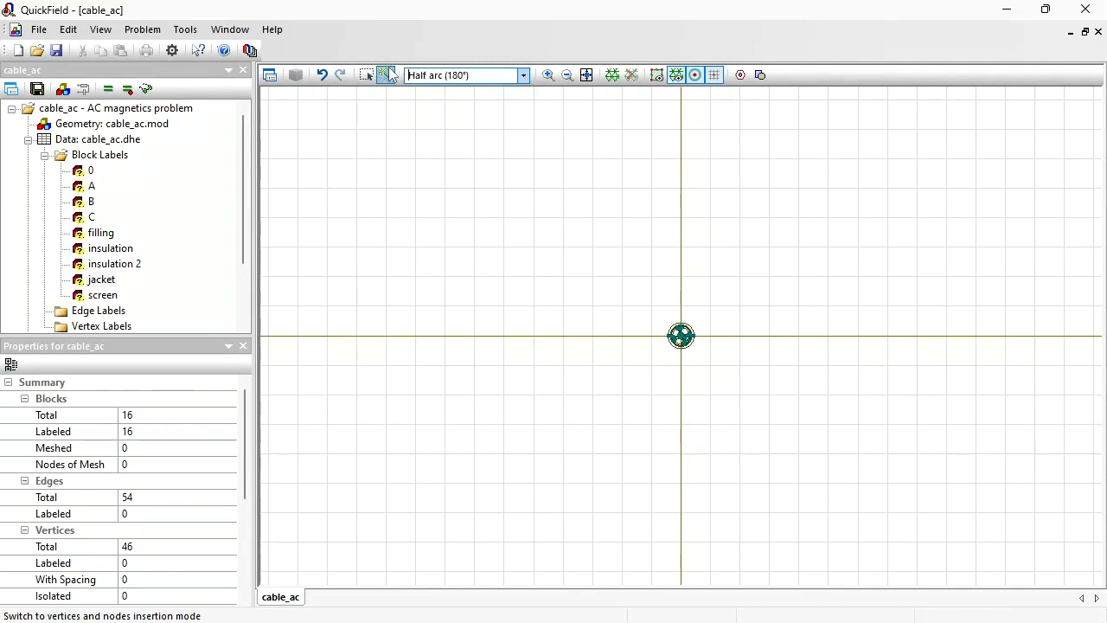
click(977, 335)
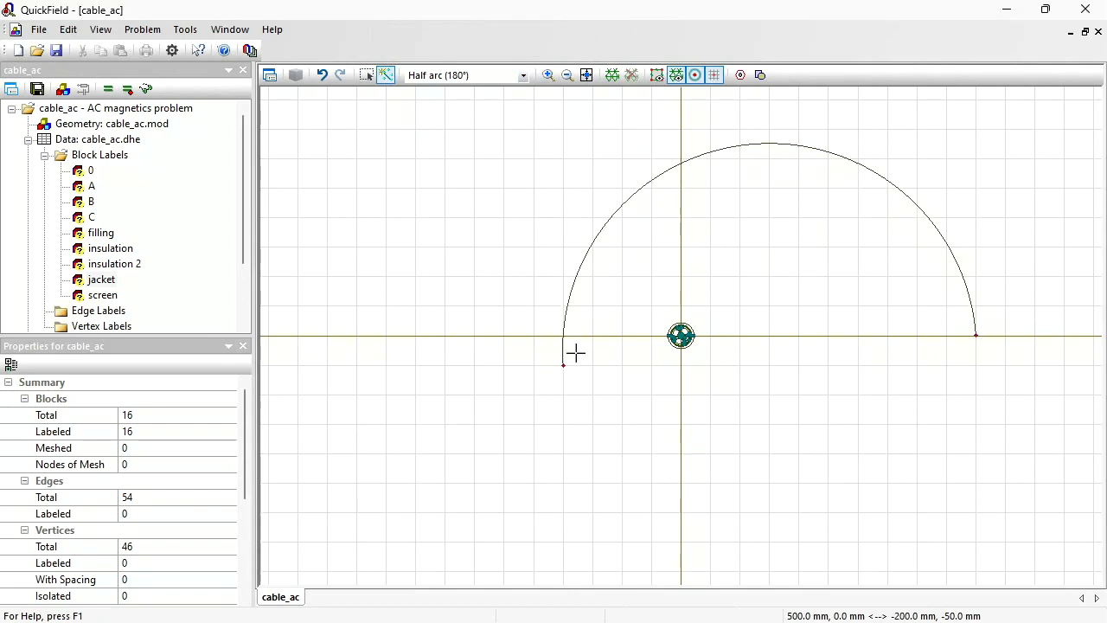
click(385, 335)
click(976, 335)
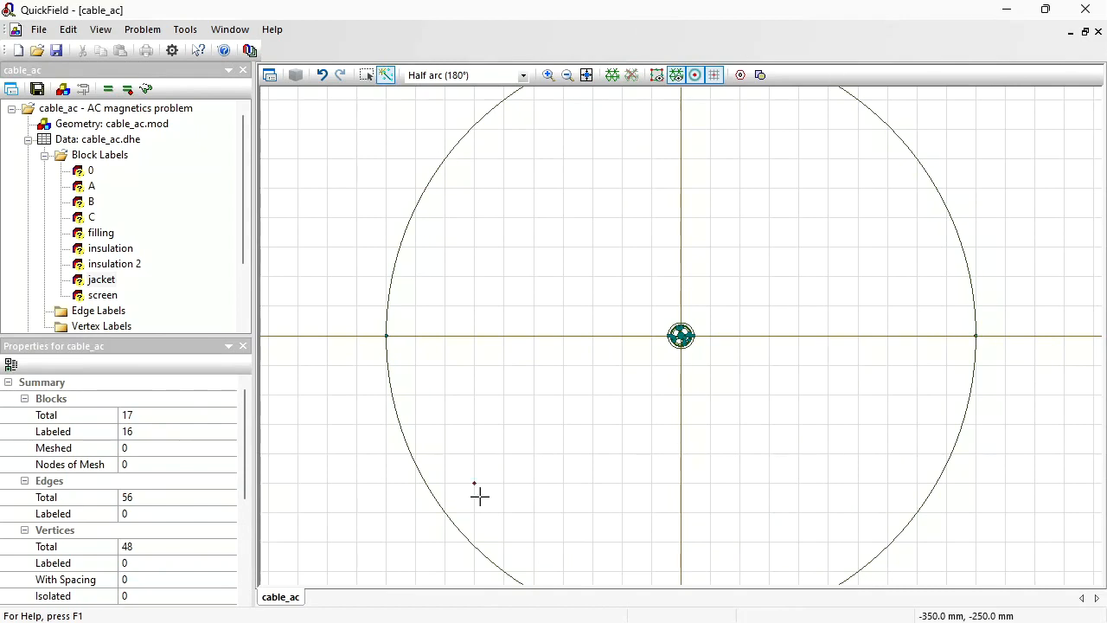
- Assign the edge label boundary to both half arcs of the large outer circle
click(367, 76)
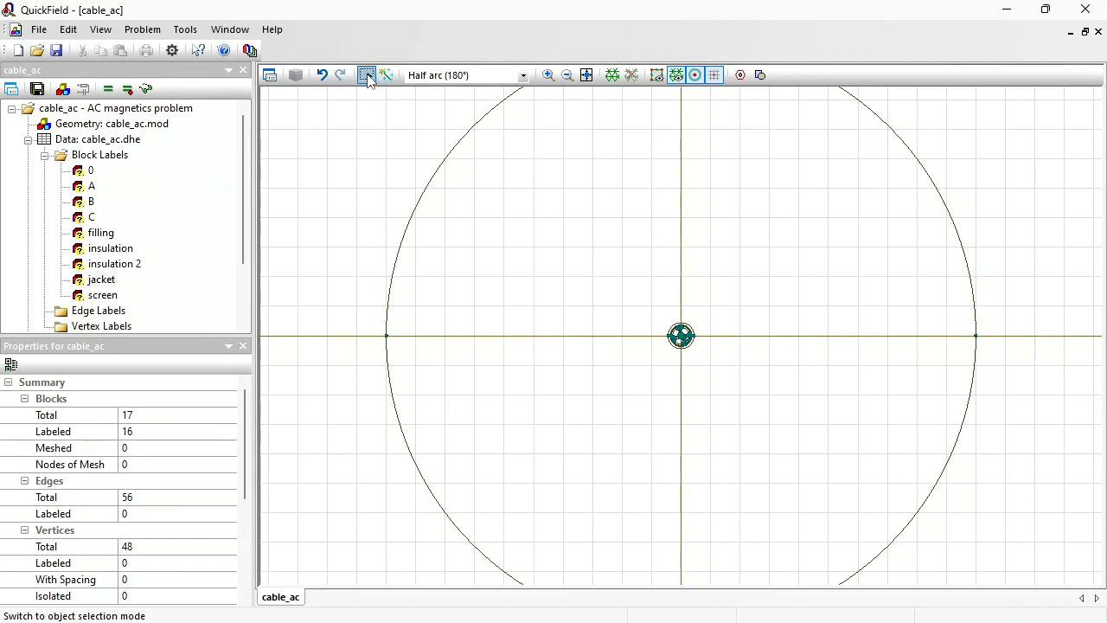
click(441, 169)
ctrl+click(388, 375)
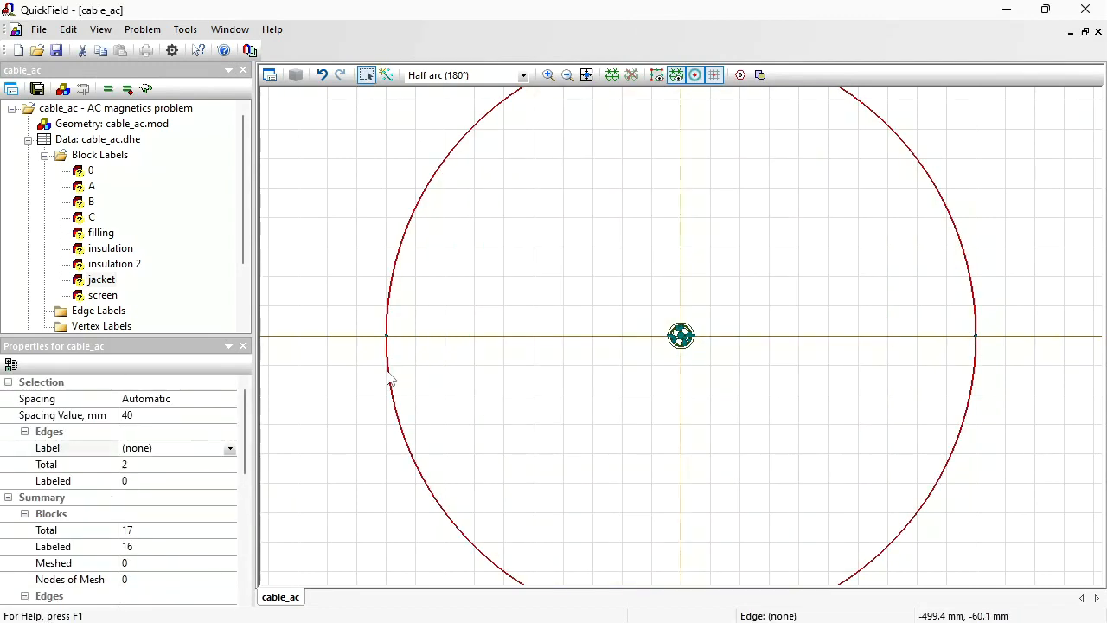
click(170, 447)
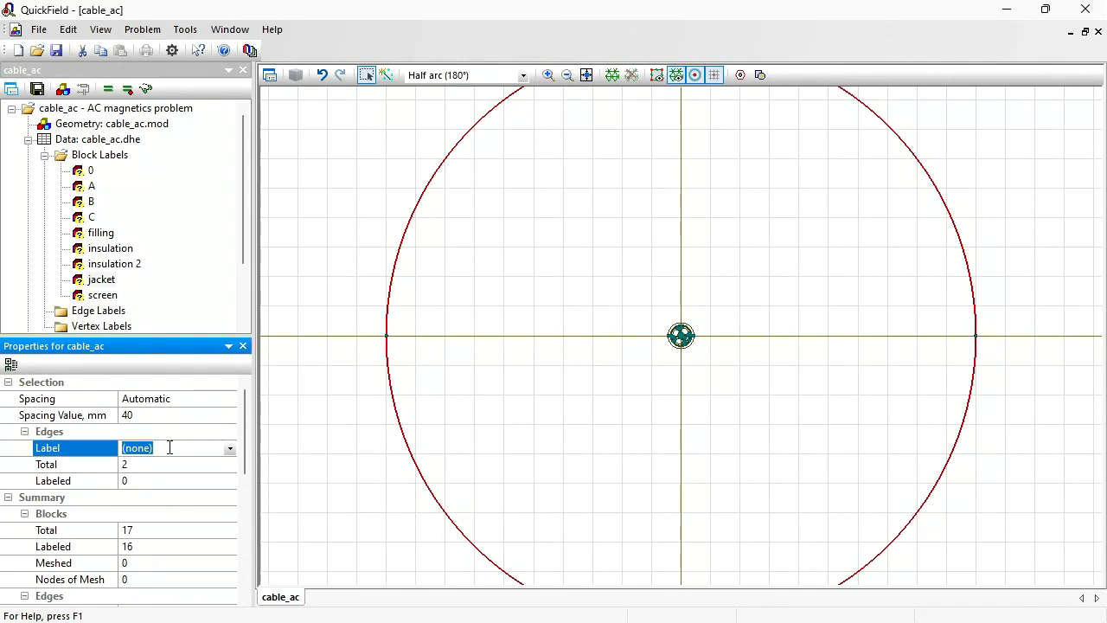
text(boundary)
key(Return)
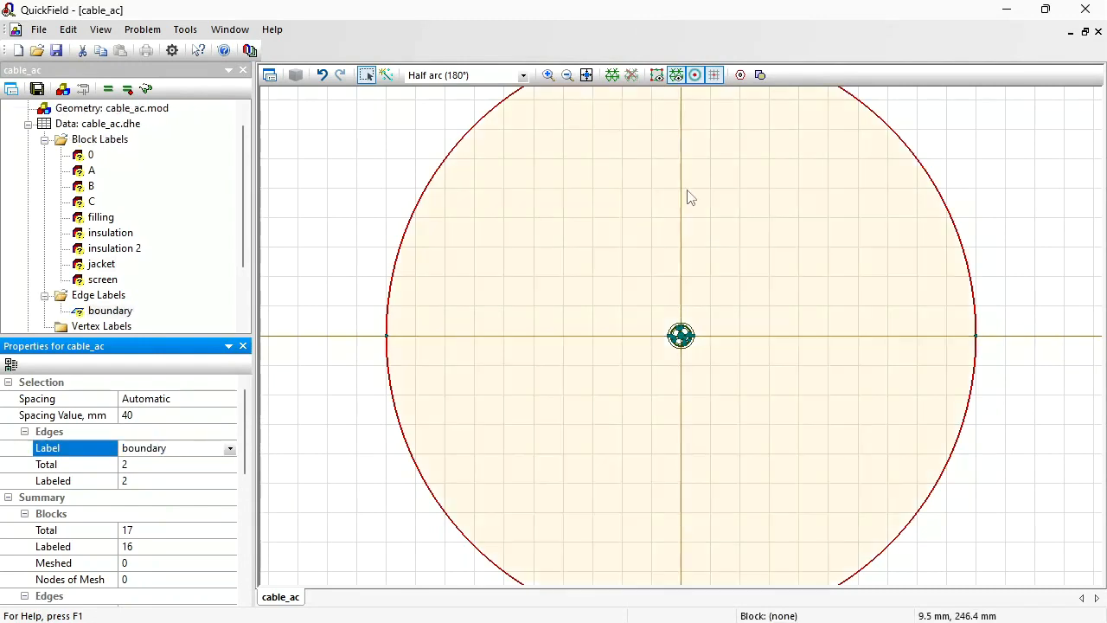
- Label the block between the cable and the large outer circle air
click(689, 197)
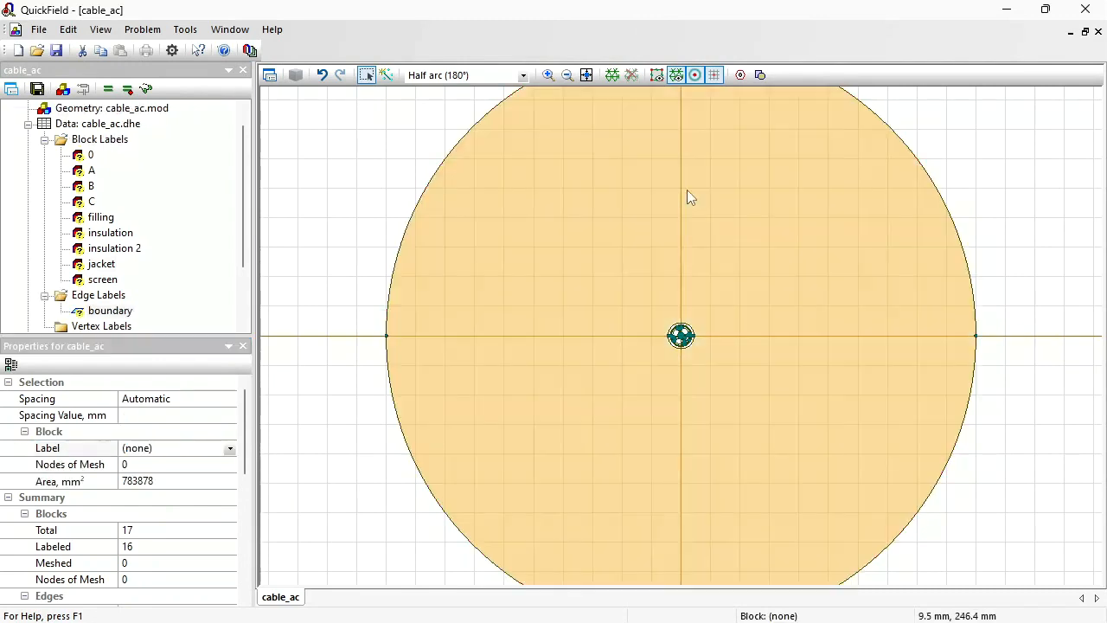
click(161, 450)
text(air)
key(Return)
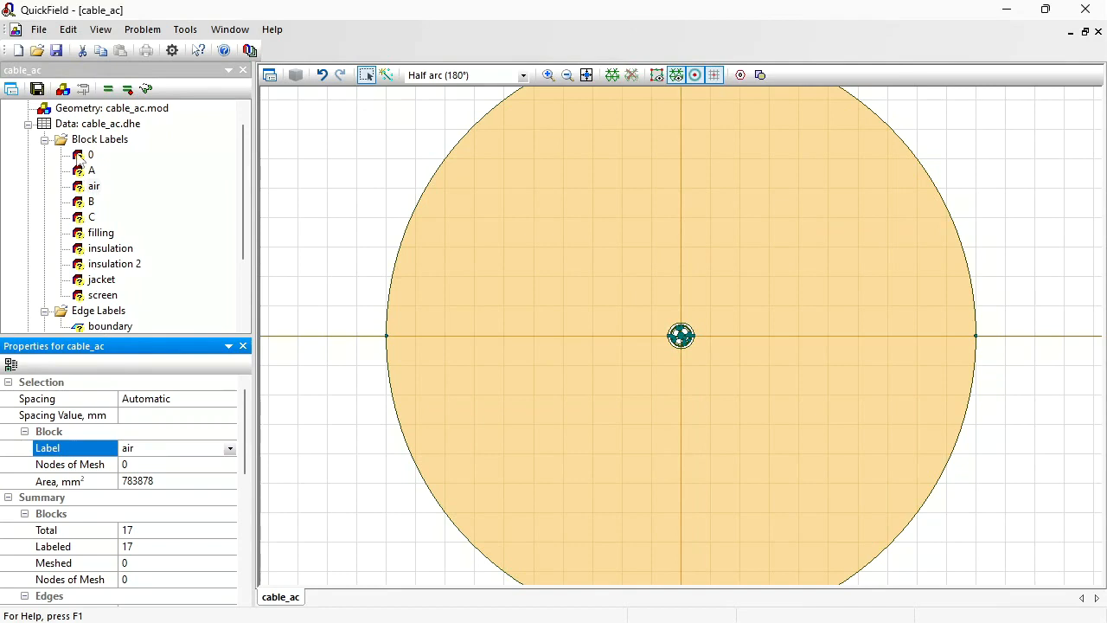
- Set the relative permeability of the air and filling block labels to 1
double_click(90, 188)
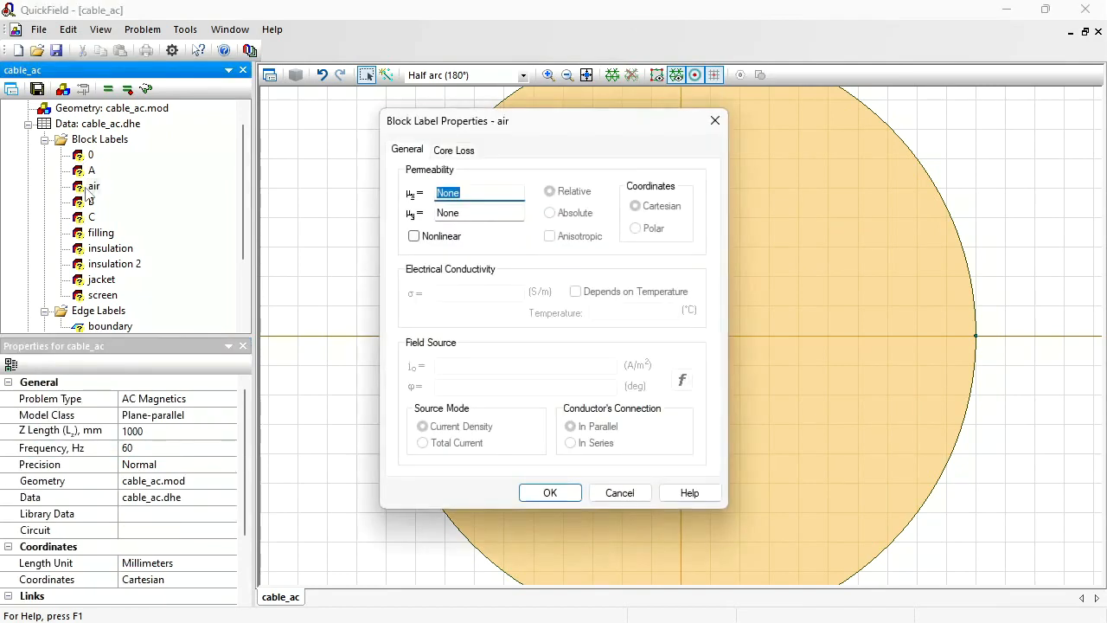
text(1)
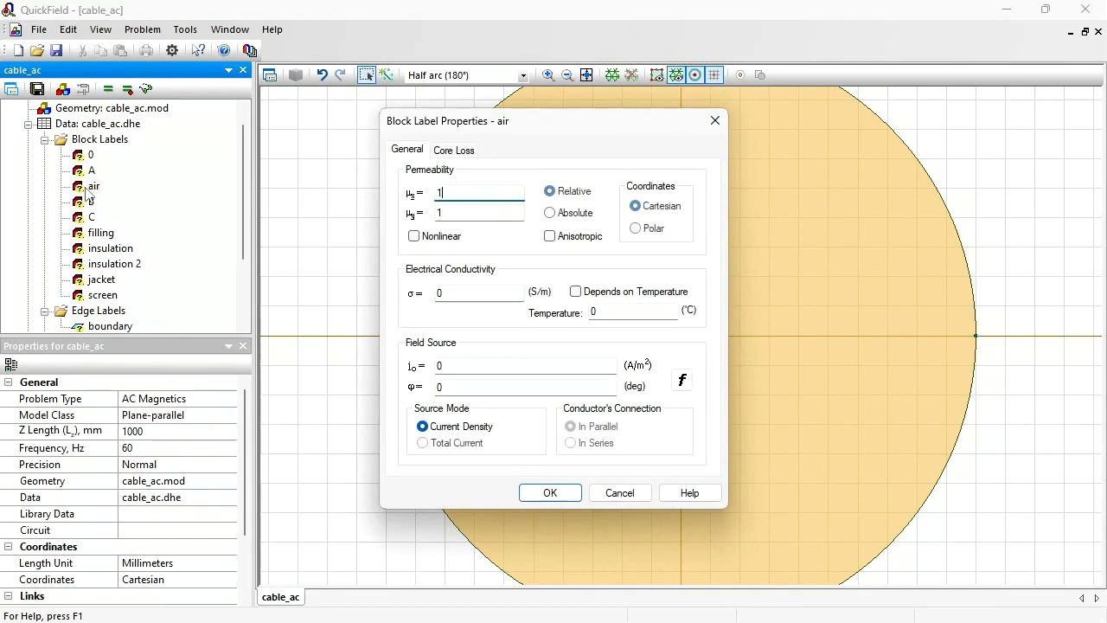
key(Return)
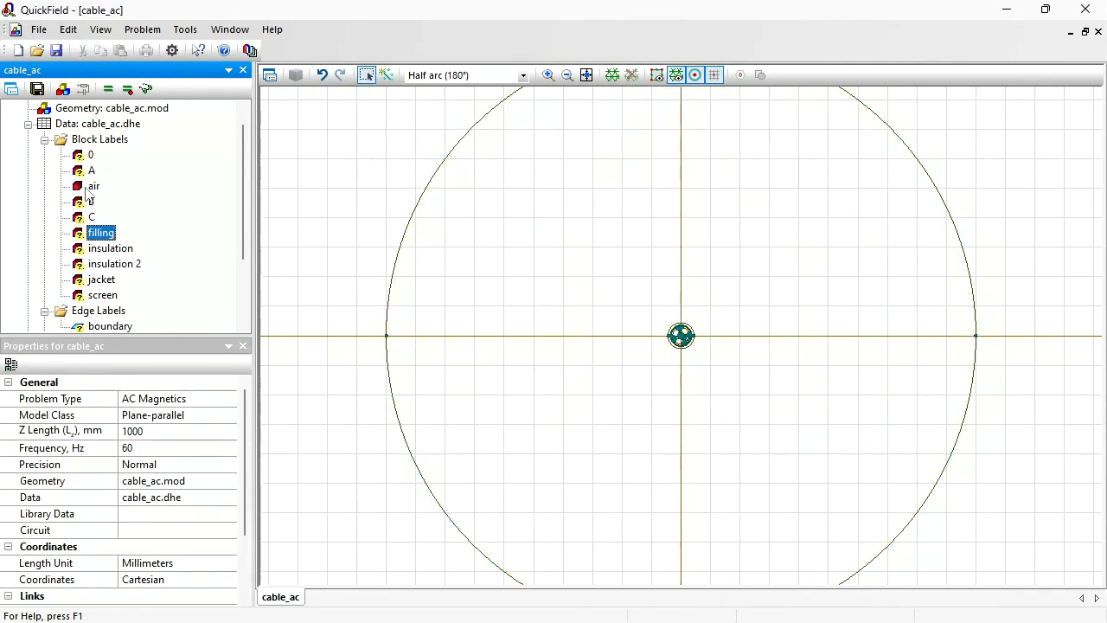
key(Return)
text(1)
key(Return)
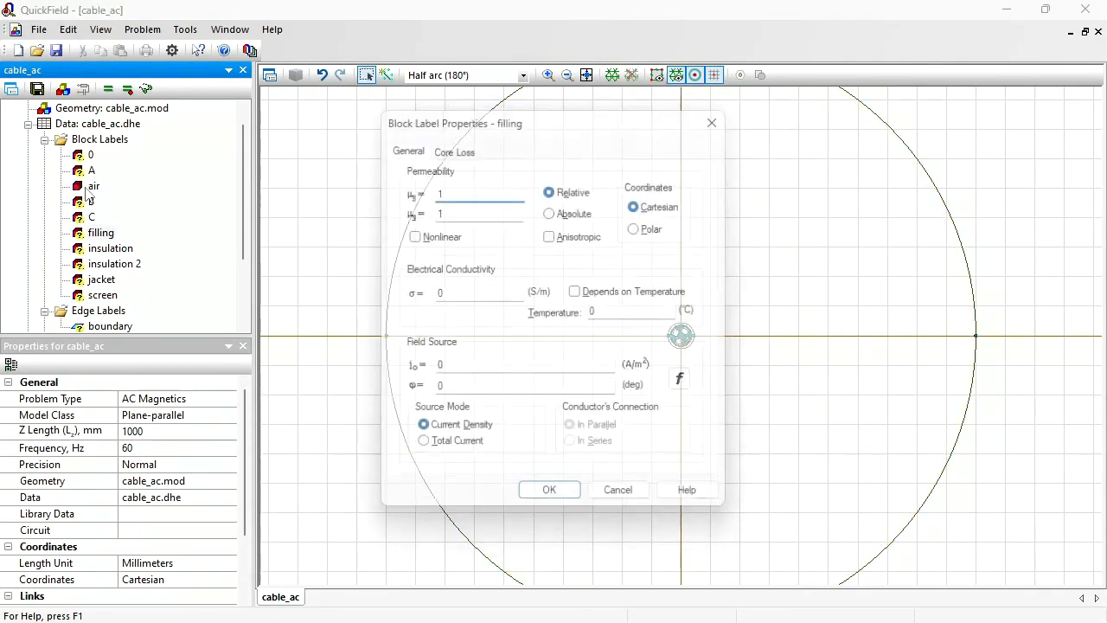
- Set the relative permeability of the insulation, insulation 2 and jacket block labels to 1
key(Return)
text(1)
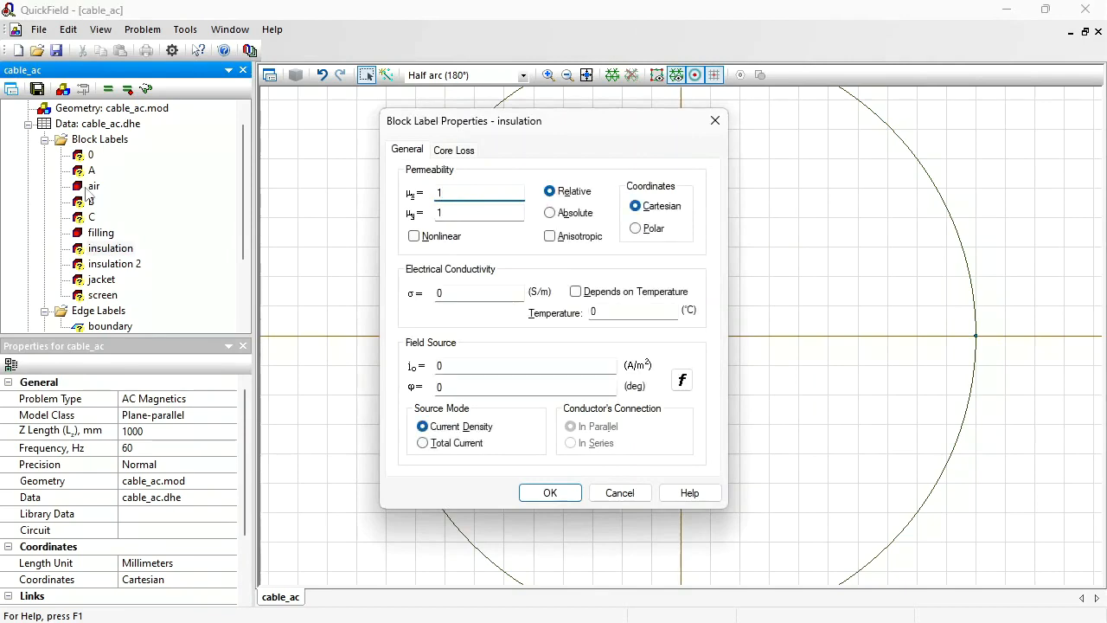
key(Return)
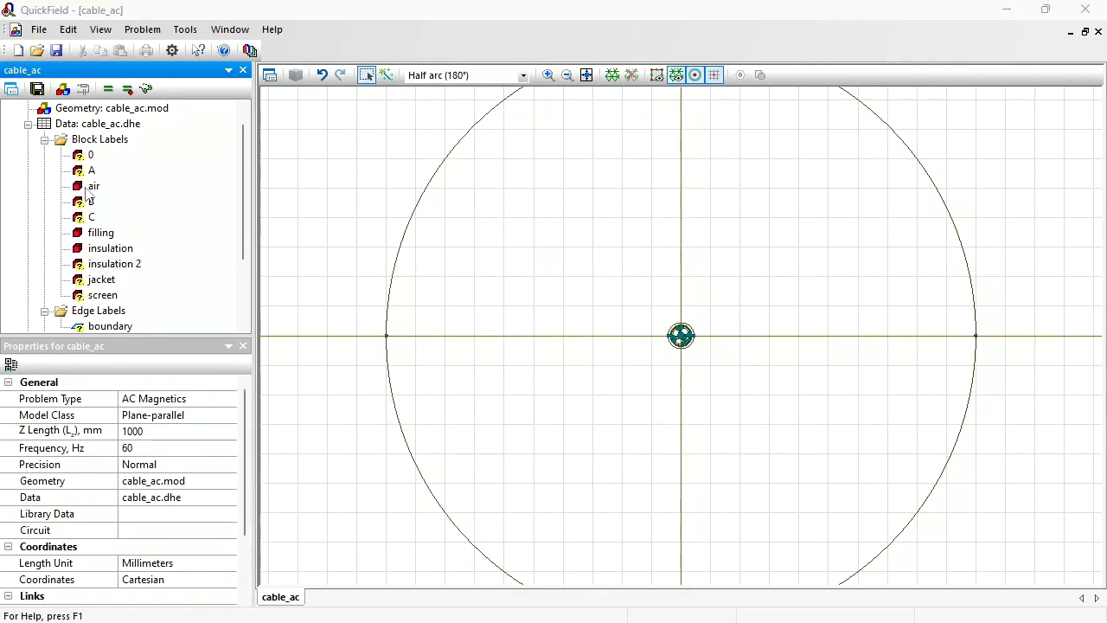
key(Return)
text(1)
key(Return)
key(Return)
text(1)
key(Return)
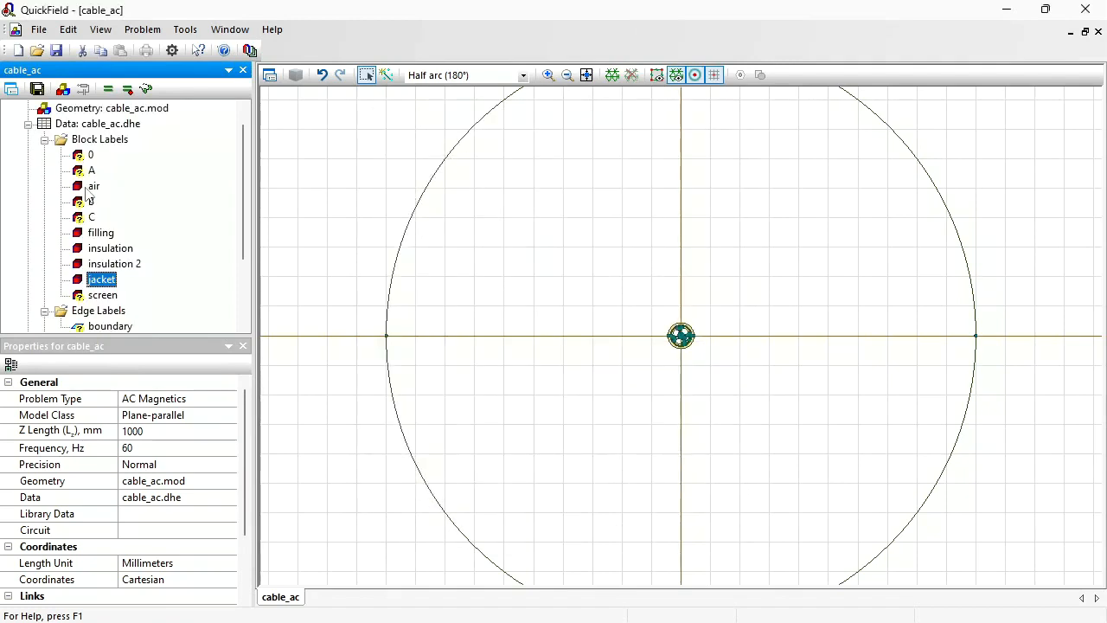
- Set the relative permeability of the screen block label to 1
key(Down)
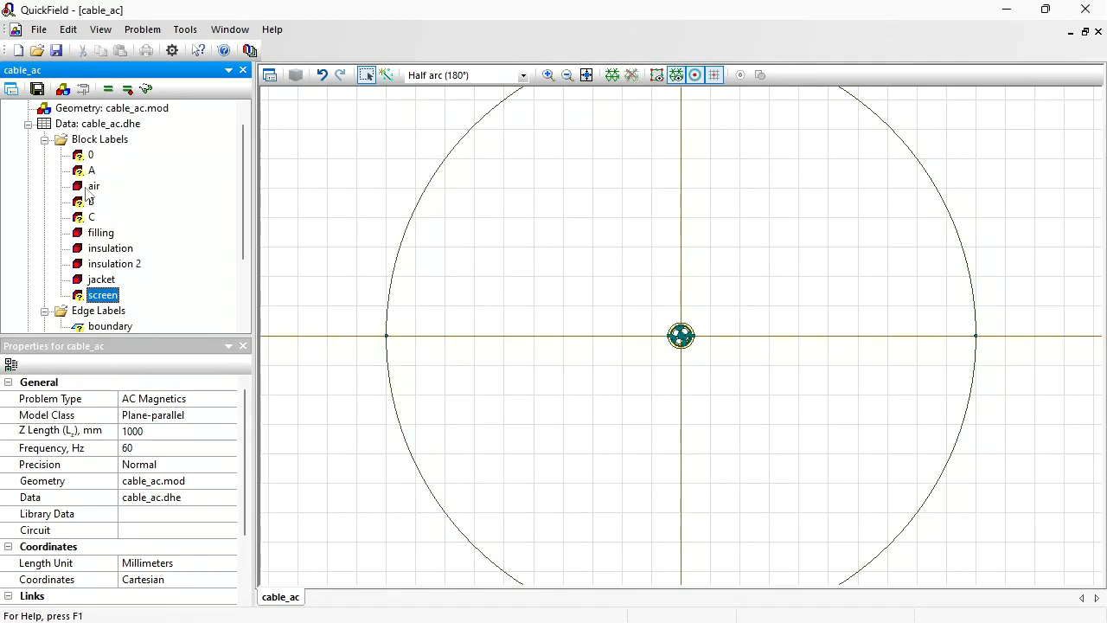
click(548, 74)
drag(658, 322, 704, 355)
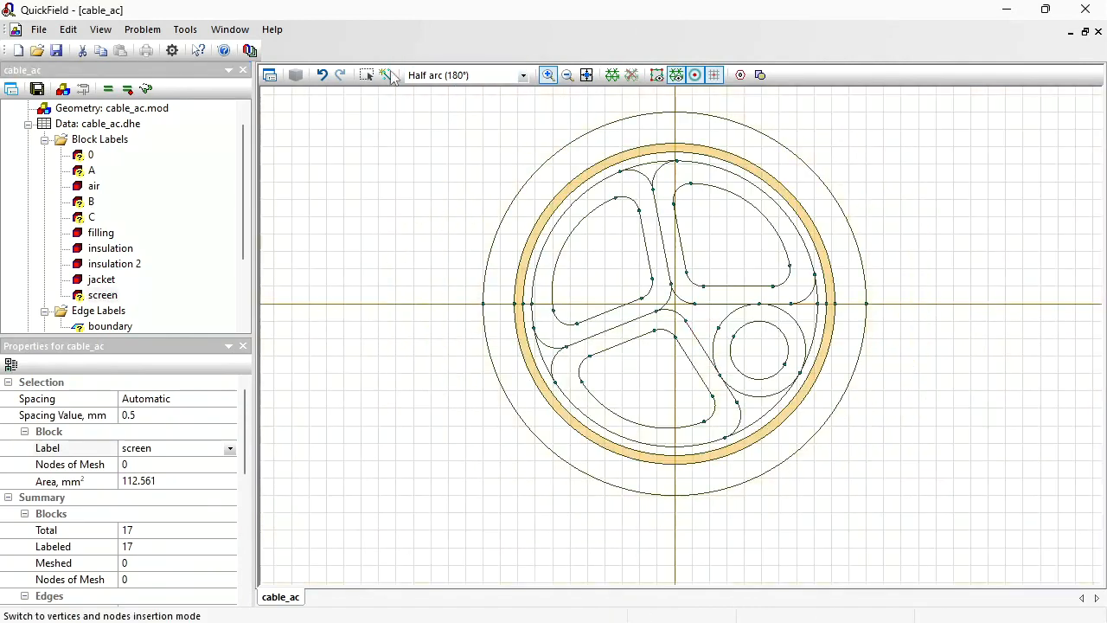
click(366, 75)
click(102, 295)
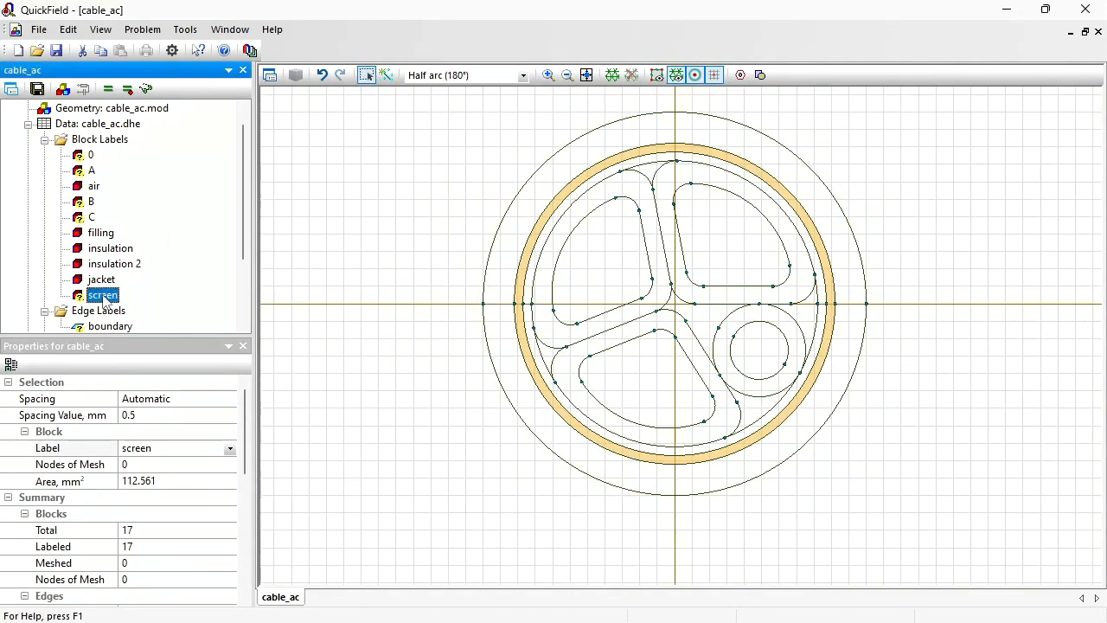
double_click(103, 295)
text(1)
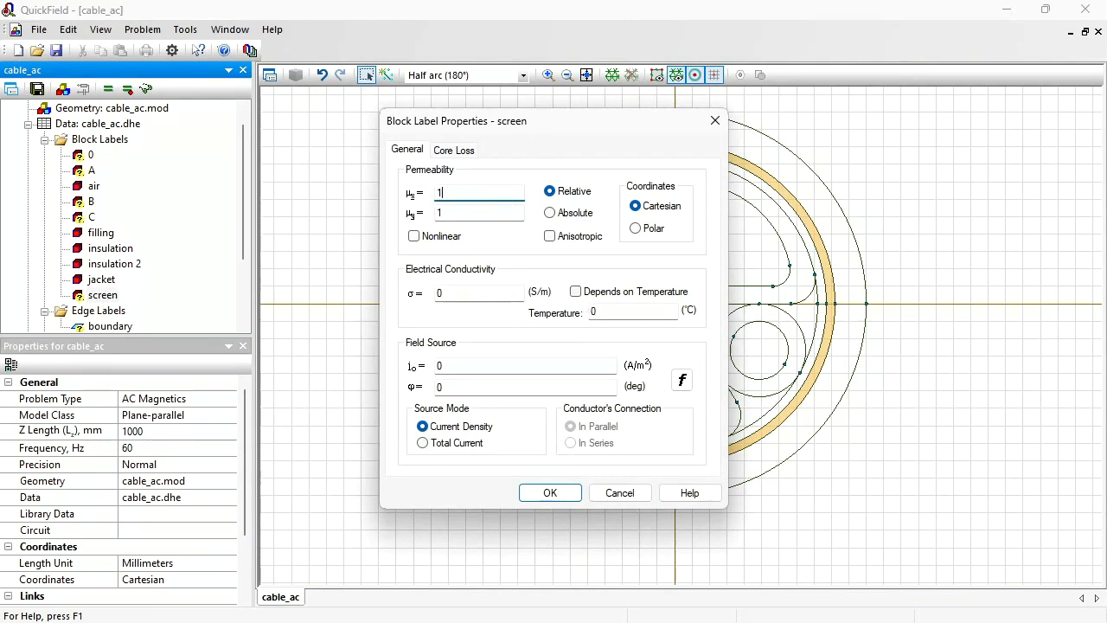
- Switch to LibreOffice Calc and examine the aluminum and copper conductivity values against temperature in aluminum_resistivity.xlsx
click(864, 621)
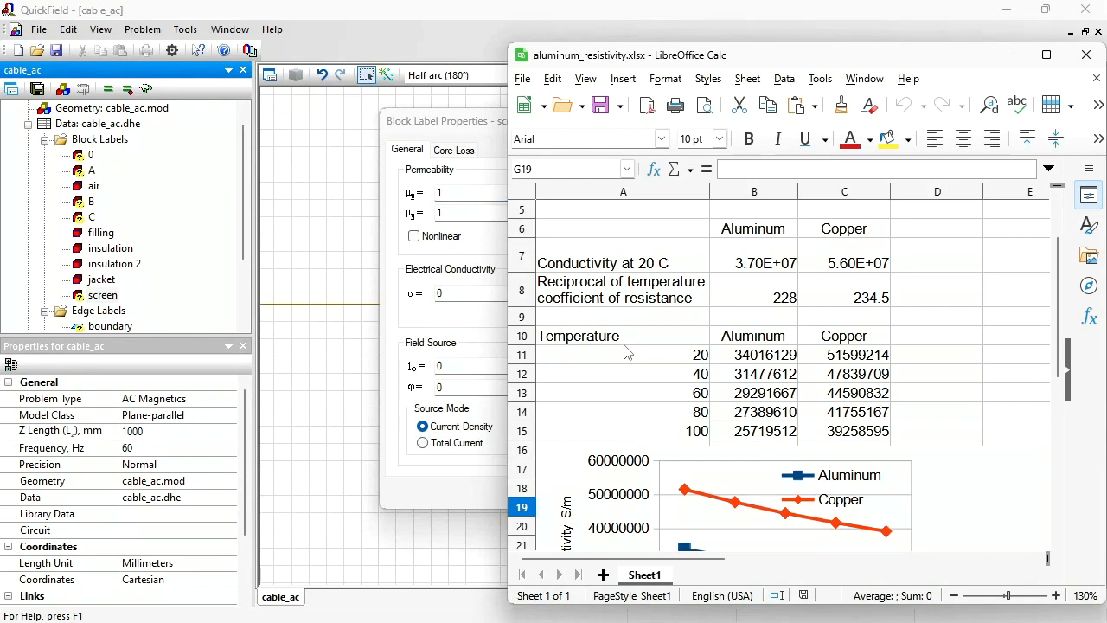
click(853, 339)
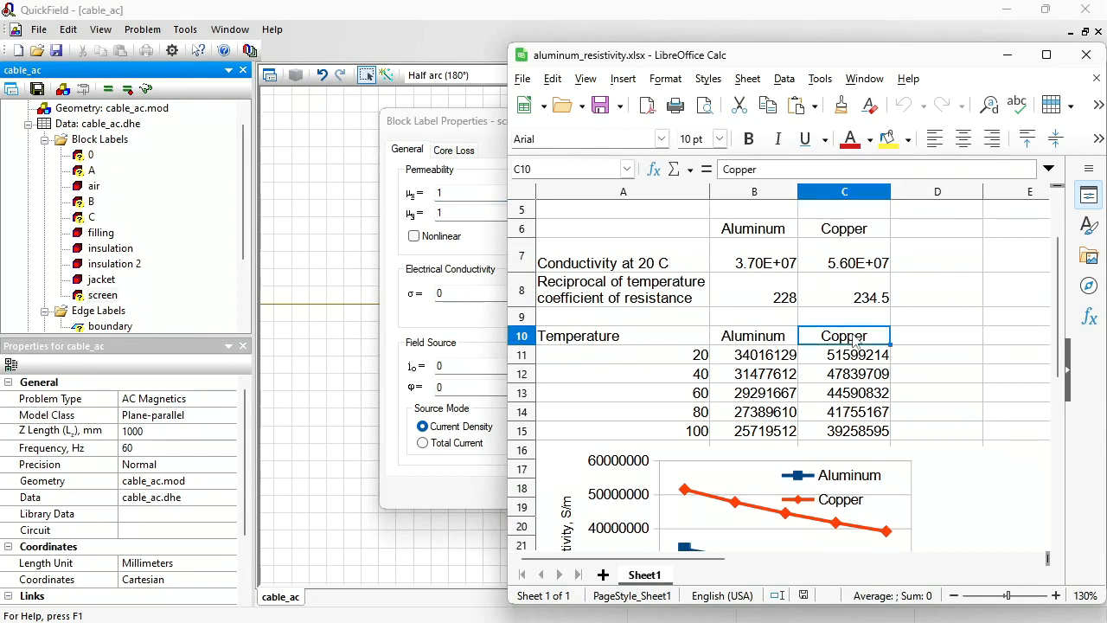
key(Down)
key(Left)
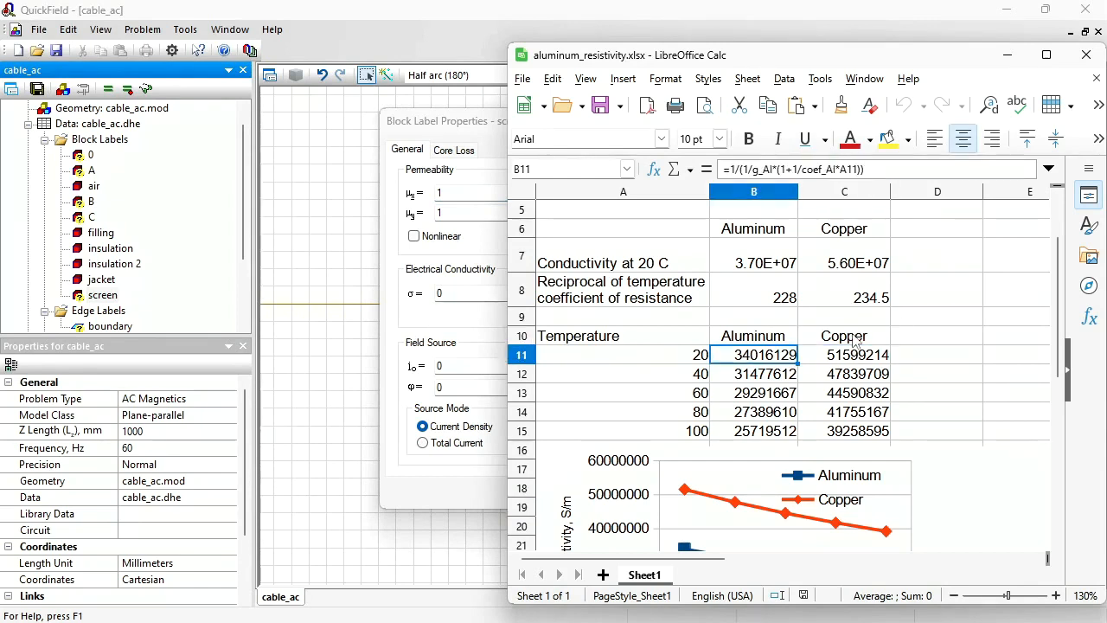
key(Left)
key(Right)
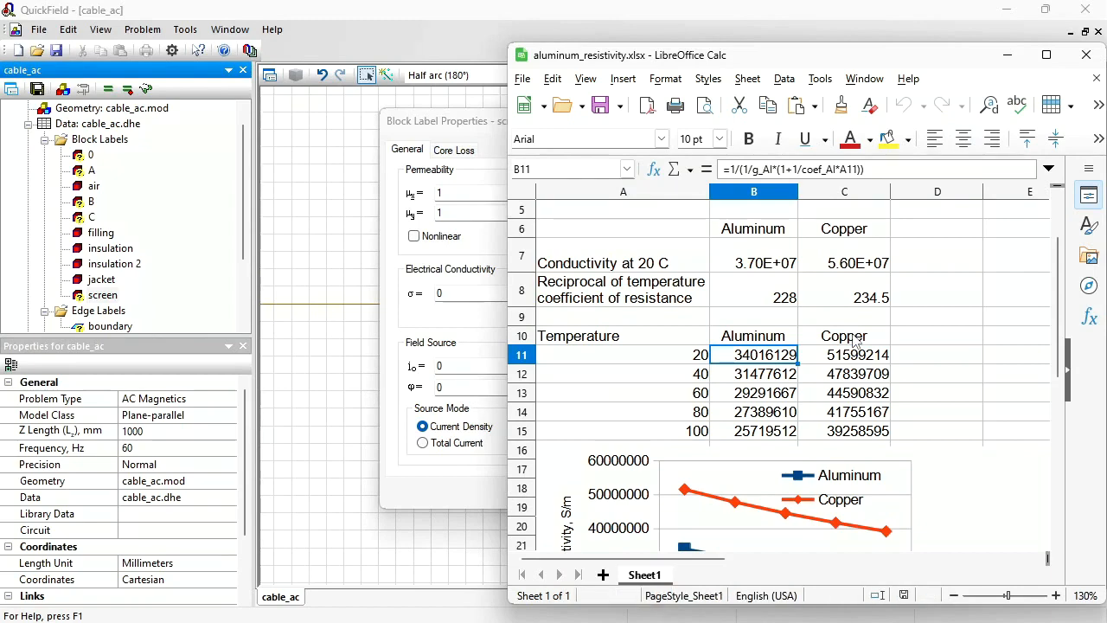
- Return to QuickField and make the screen's electrical conductivity depend on temperature, placing its curve editor clear of the spreadsheet area
click(478, 313)
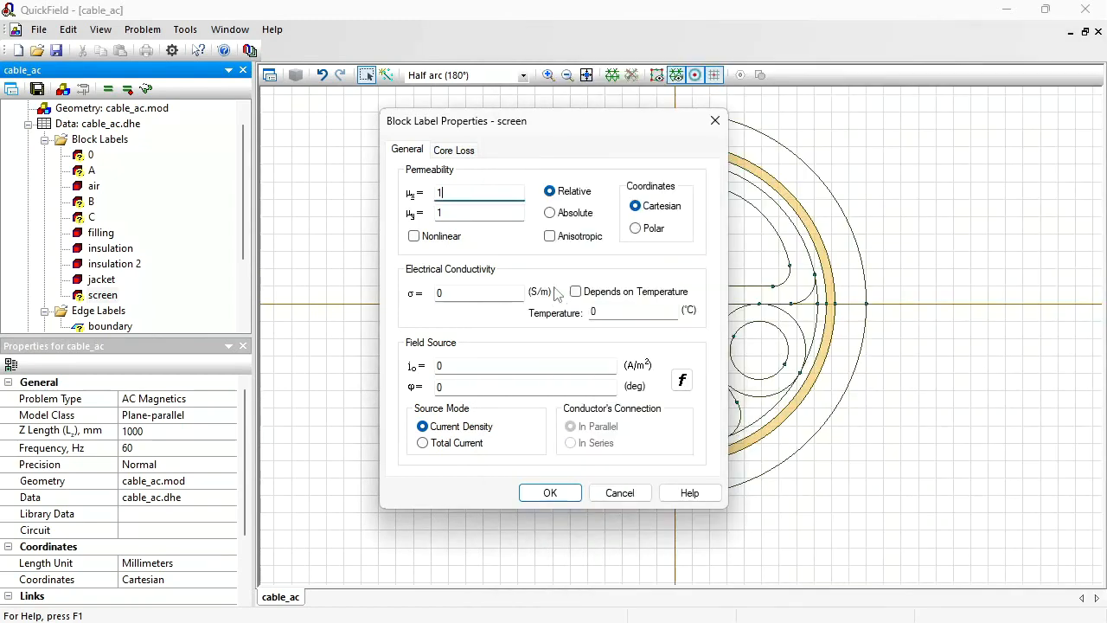
drag(568, 115, 242, 102)
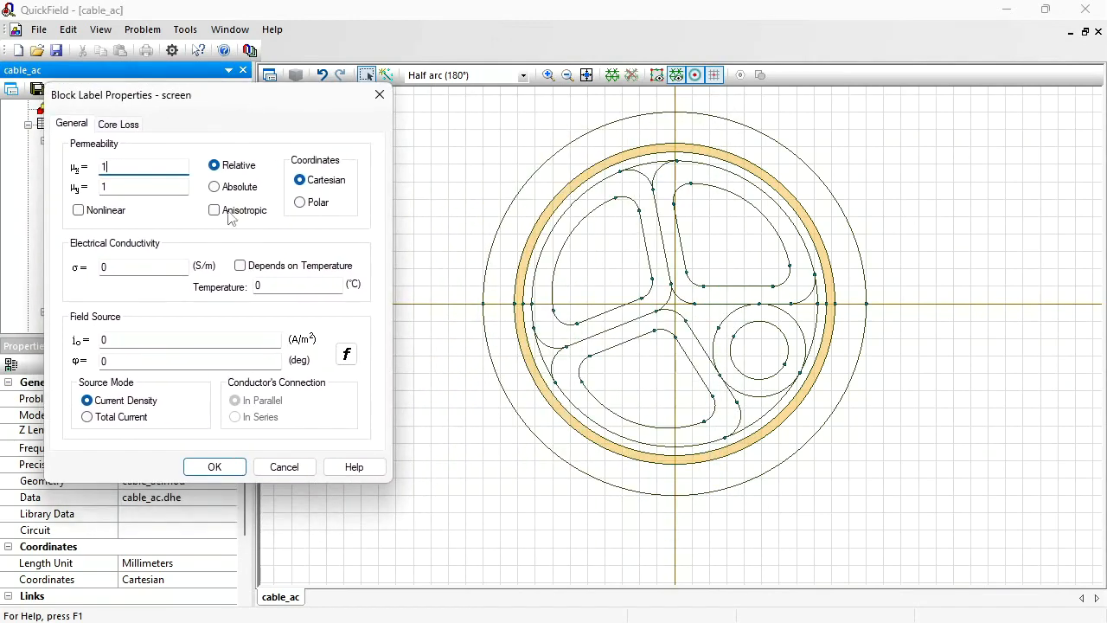
click(241, 266)
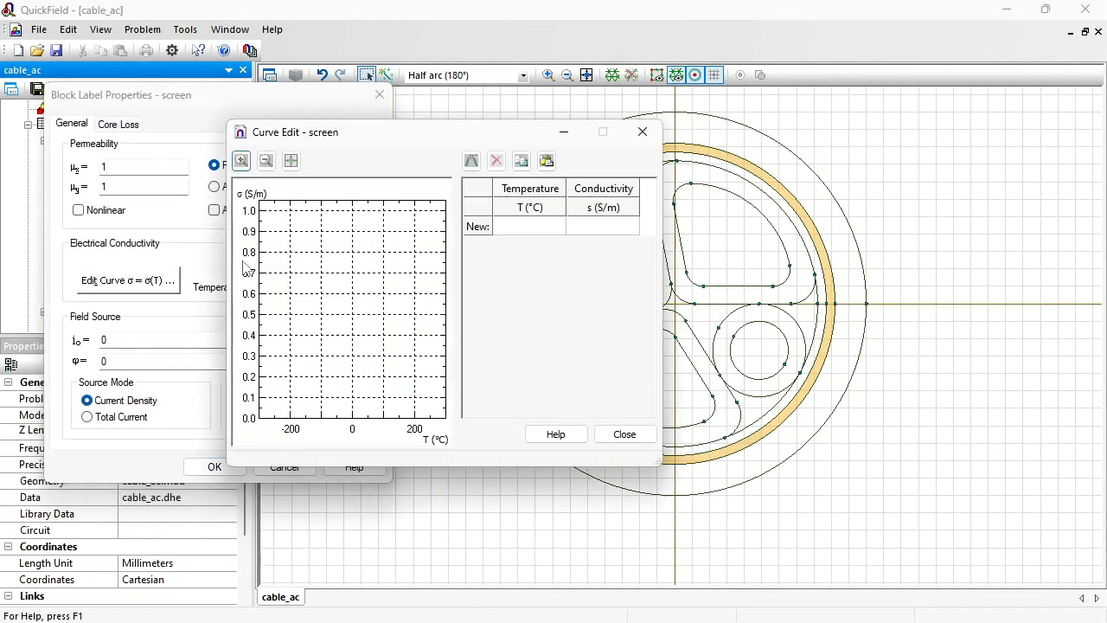
drag(410, 140, 224, 118)
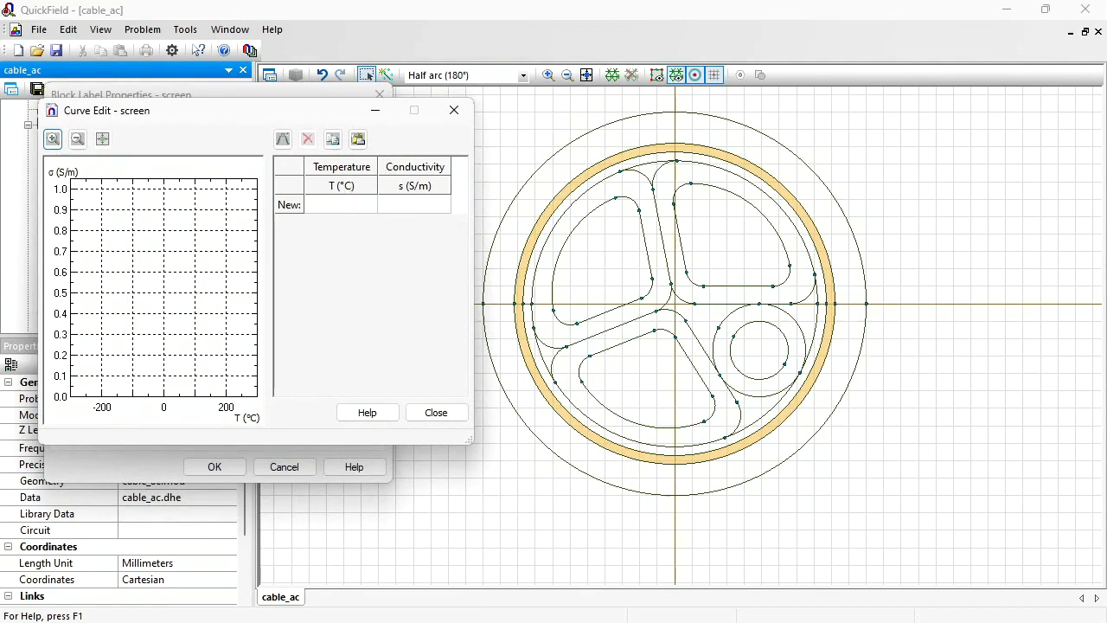
- Switch to LibreOffice Calc and copy the temperature column, A10:A15, into the empty column starting at D10
key(alt+Tab)
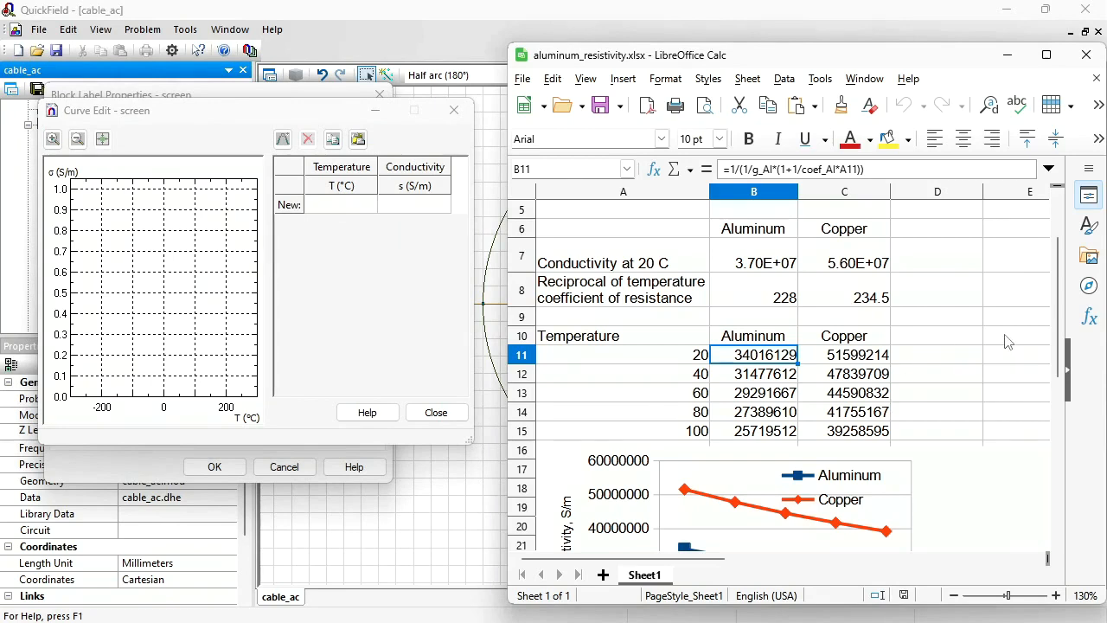
click(1006, 341)
key(Left)
key(Left)
key(Left)
key(Left)
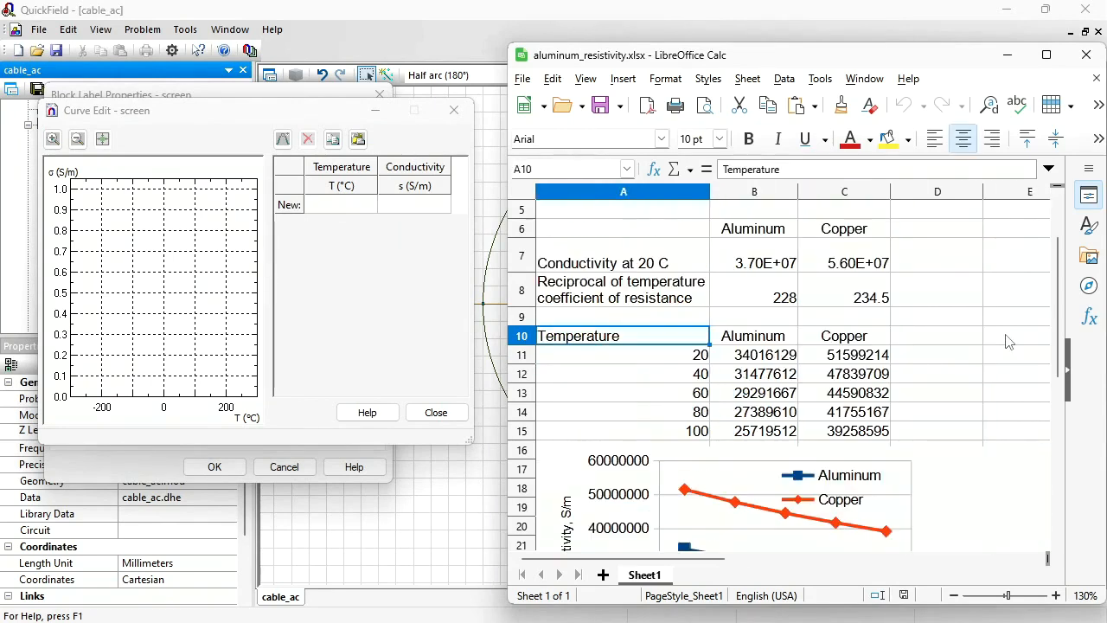
key(Down)
key(Up)
key(shift+Down)
key(shift+Down)
key(shift+Down)
key(shift+Down)
key(shift+Down)
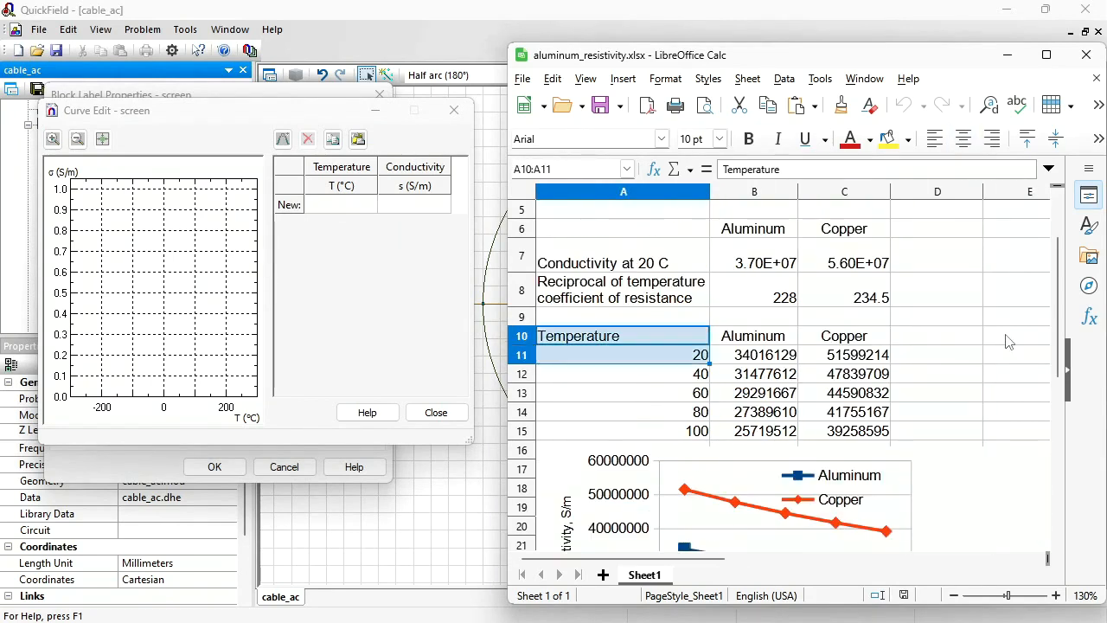
key(ctrl+c)
key(Right)
key(Right)
key(Right)
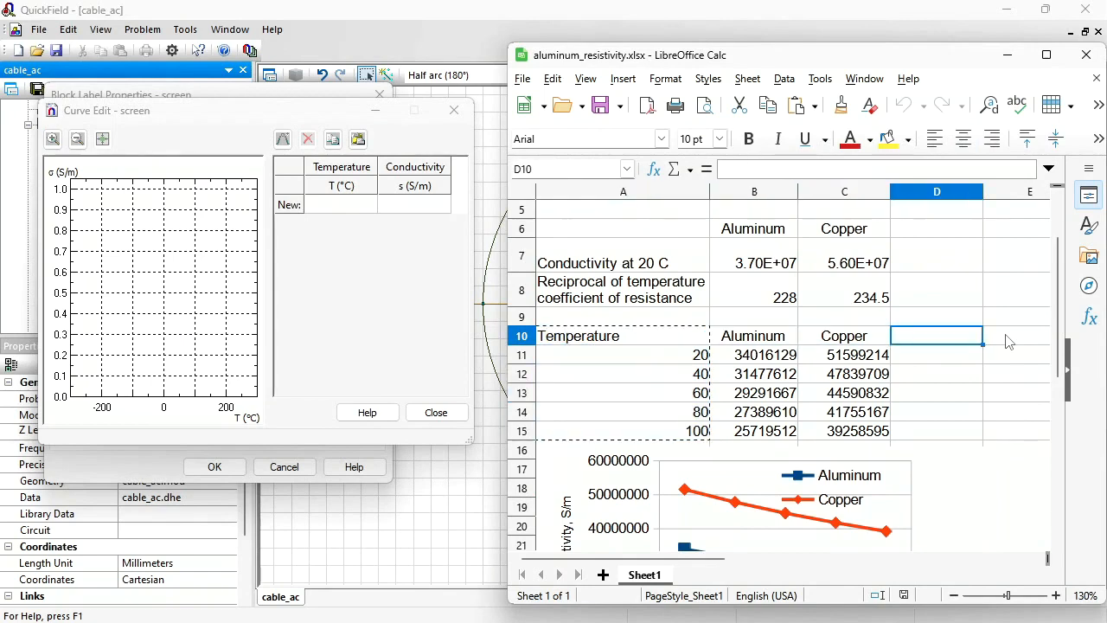
key(ctrl+v)
- Copy the copper conductivity column, C10:C15, and paste it as numbers only starting at E10
key(Left)
key(shift+Down)
key(shift+Down)
key(shift+Down)
key(shift+Down)
key(shift+Down)
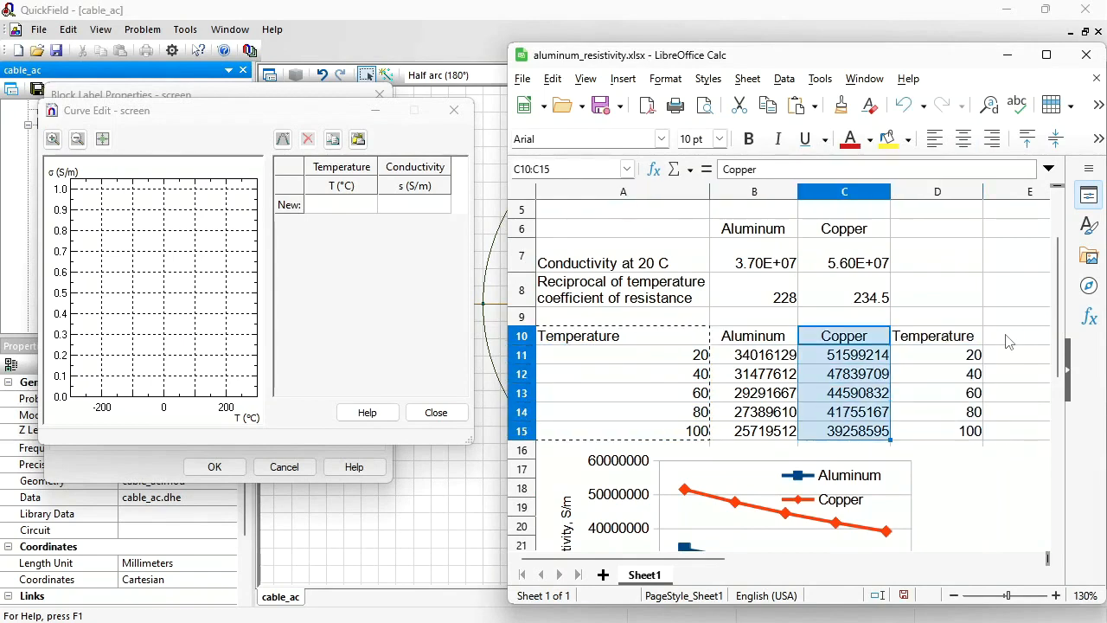
key(ctrl+c)
key(Right)
key(Right)
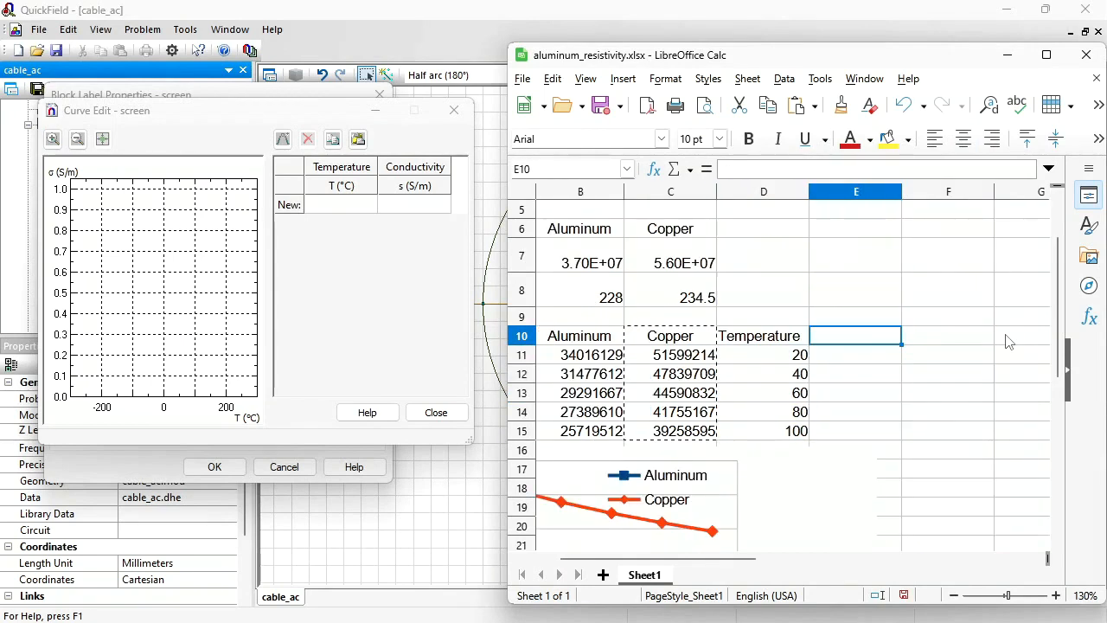
right_click(872, 343)
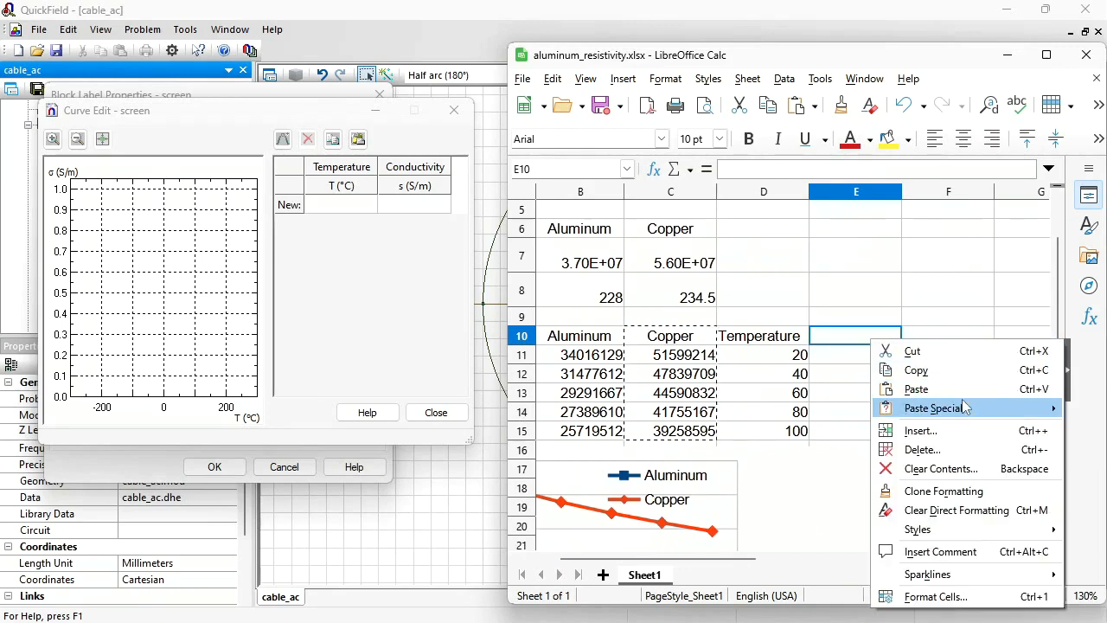
mouse_move(965, 410)
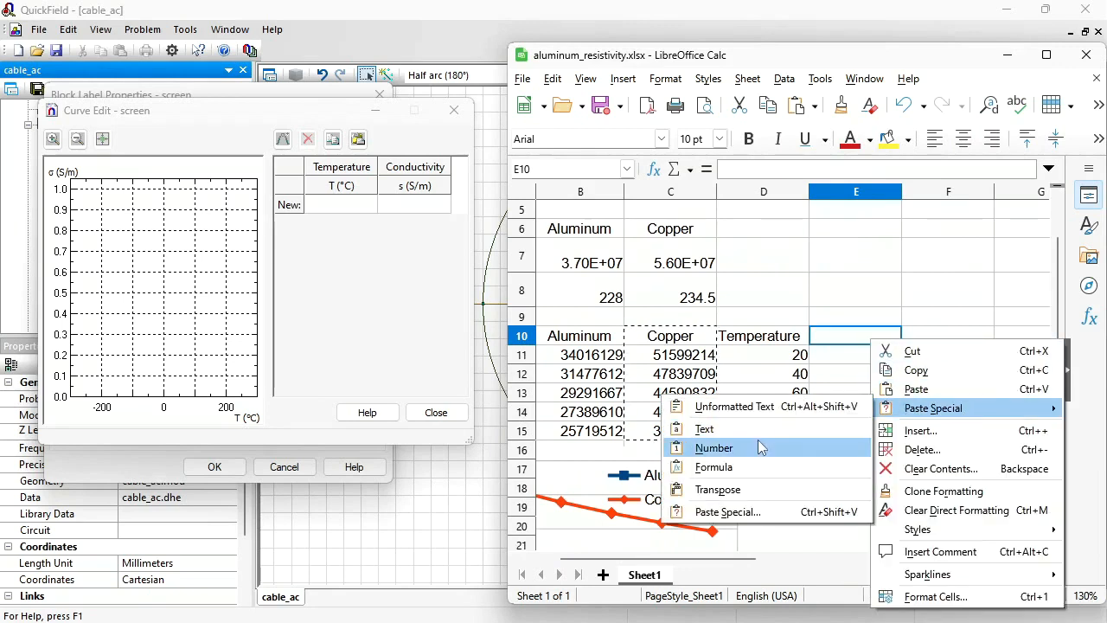
click(759, 447)
- Copy D11:E15 into the screen's conductivity curve in QuickField and set the screen's source mode to Total Current
drag(769, 358, 851, 439)
key(ctrl+c)
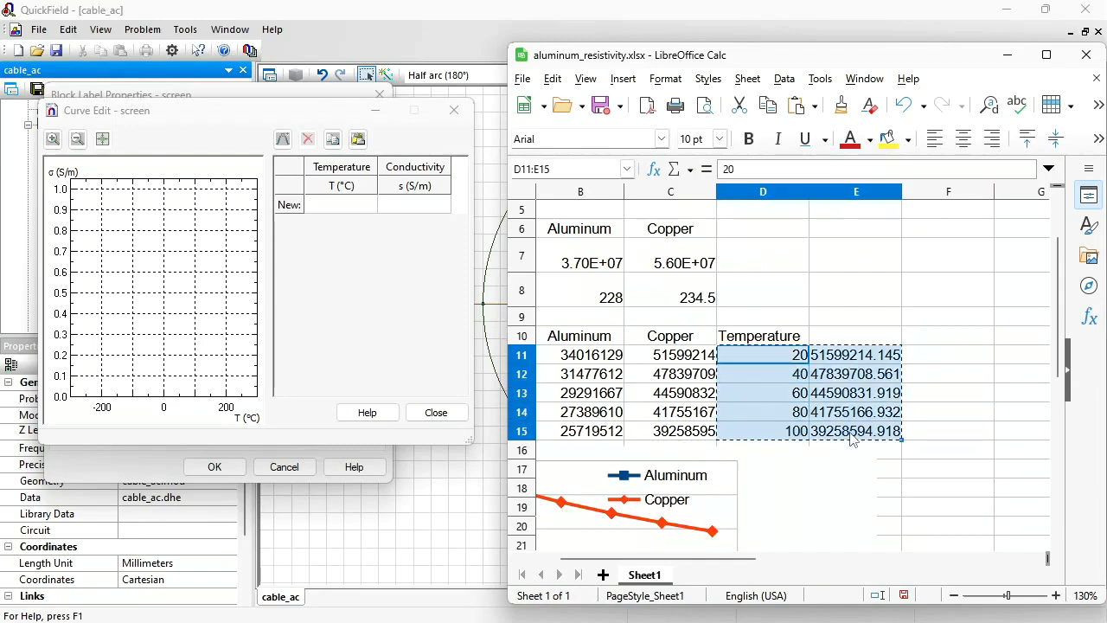
click(354, 205)
key(ctrl+v)
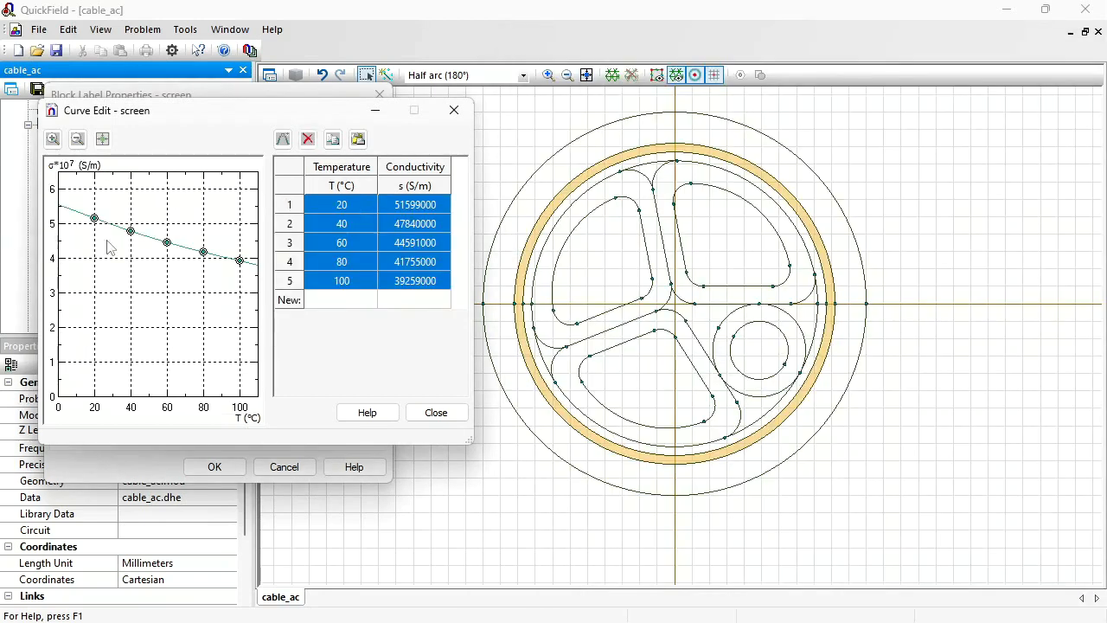
click(433, 414)
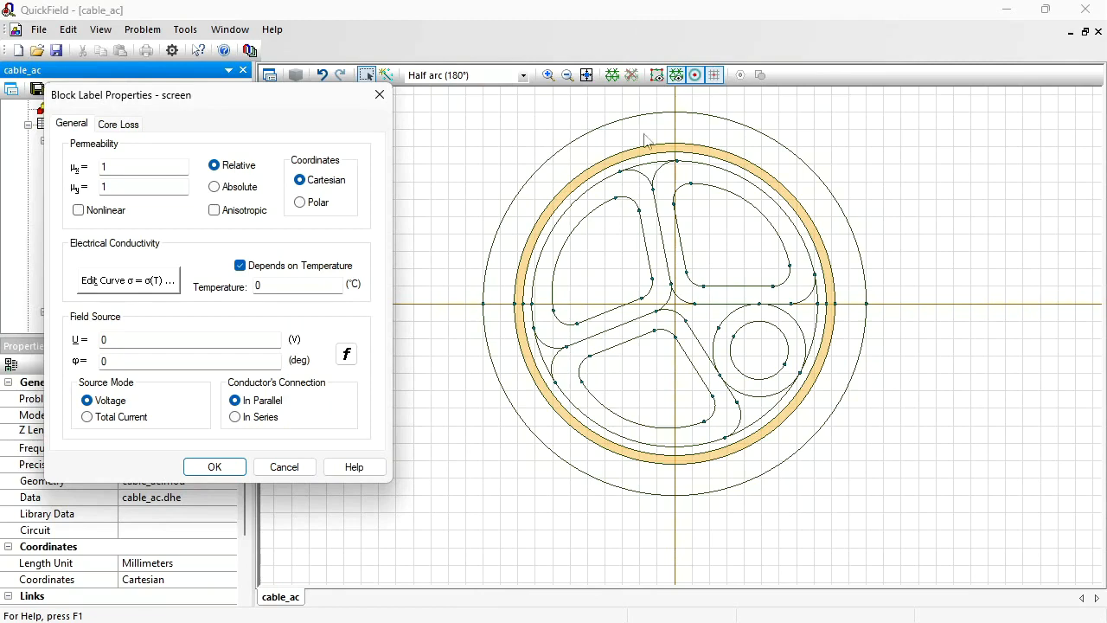
click(87, 417)
click(214, 466)
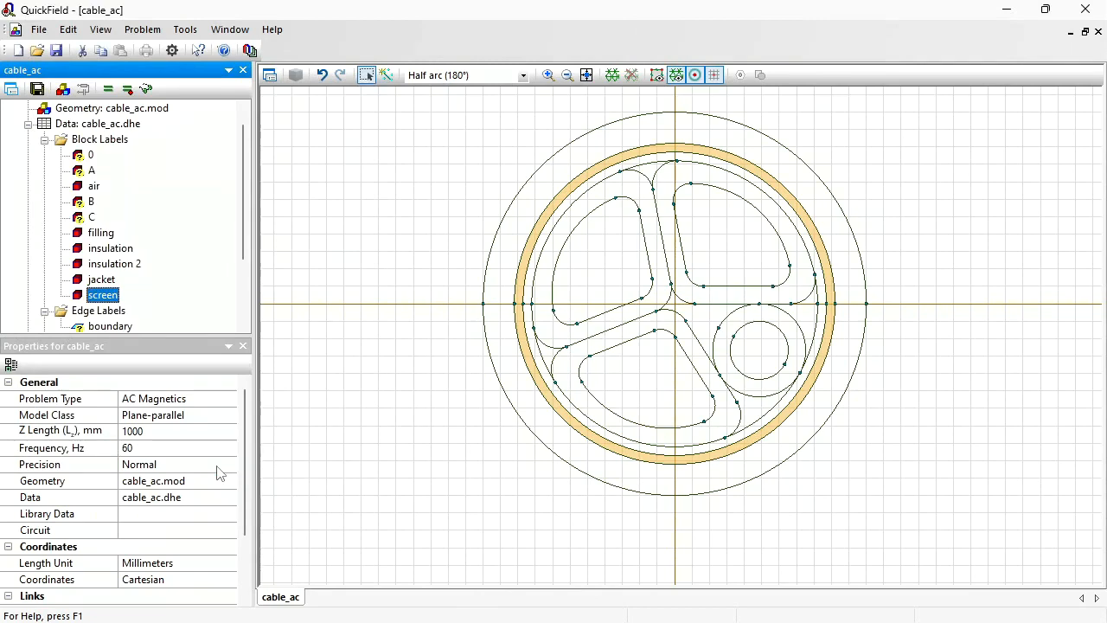
- Set the relative permeability of block label A to 1 and make its electrical conductivity depend on temperature
click(90, 170)
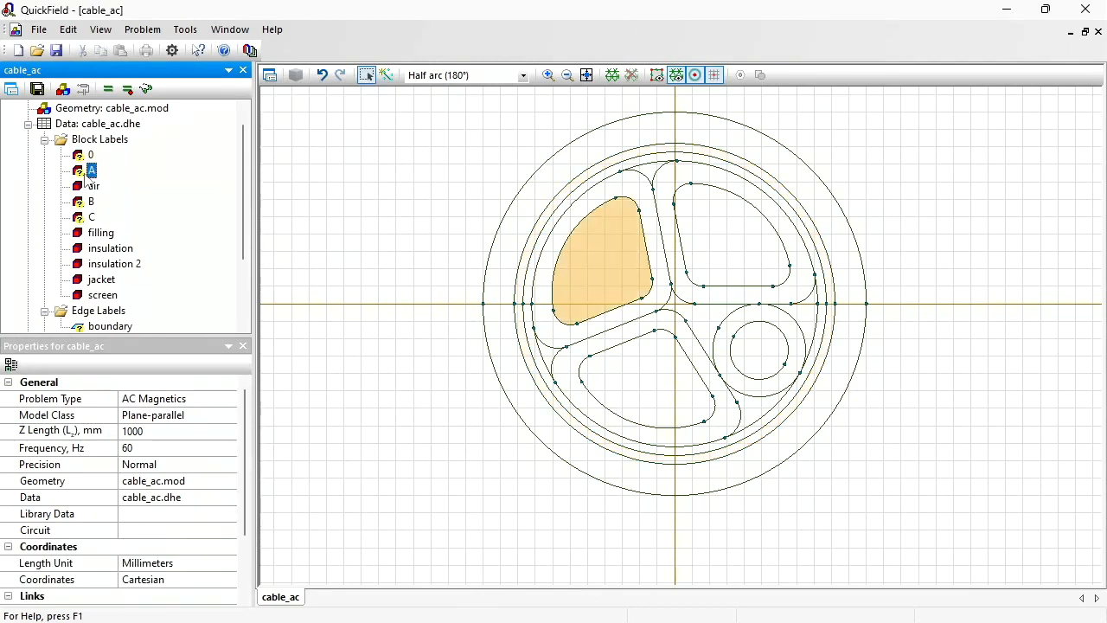
double_click(88, 175)
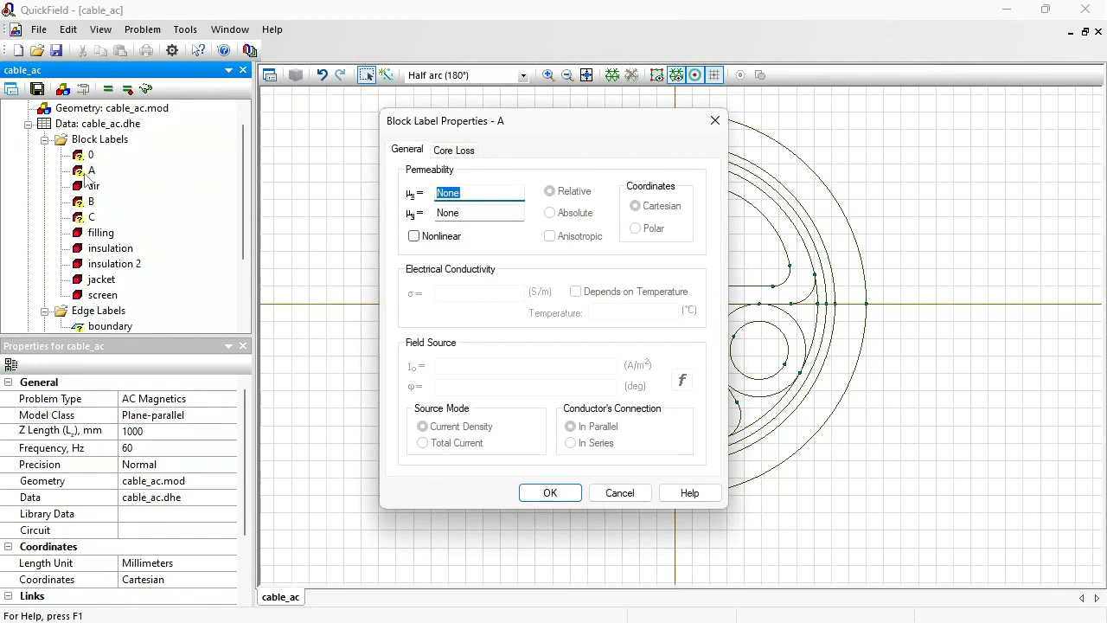
text(1)
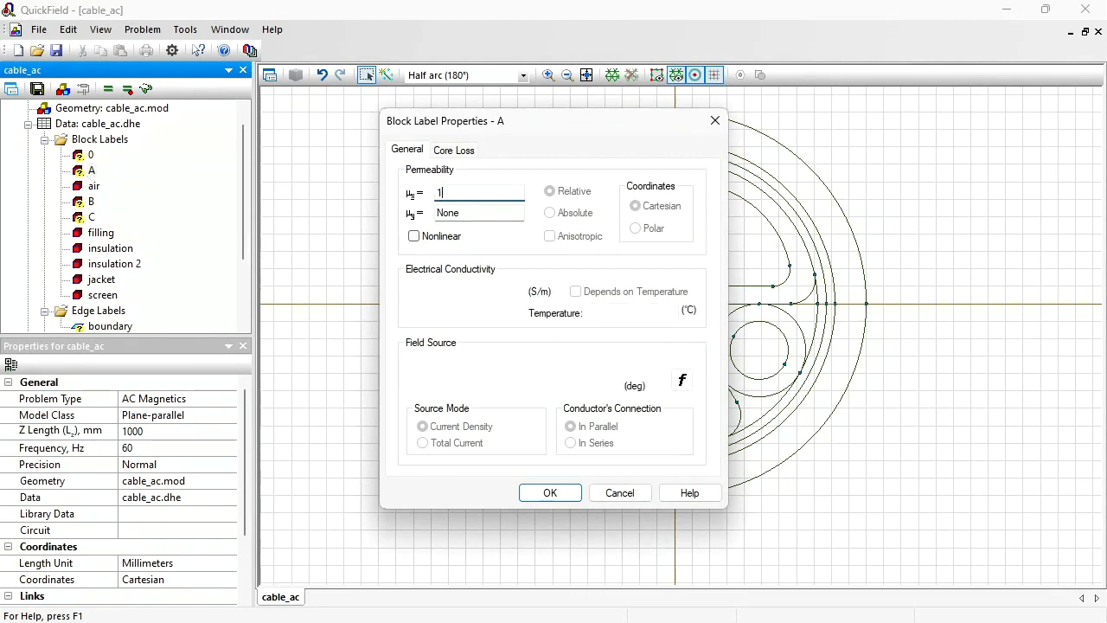
click(446, 292)
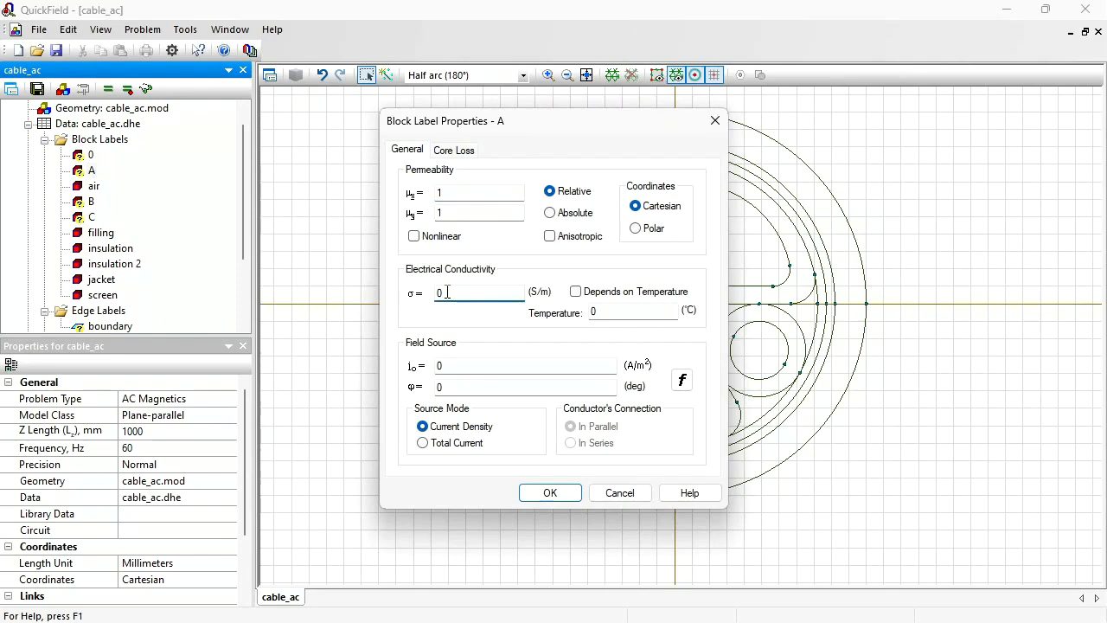
click(575, 292)
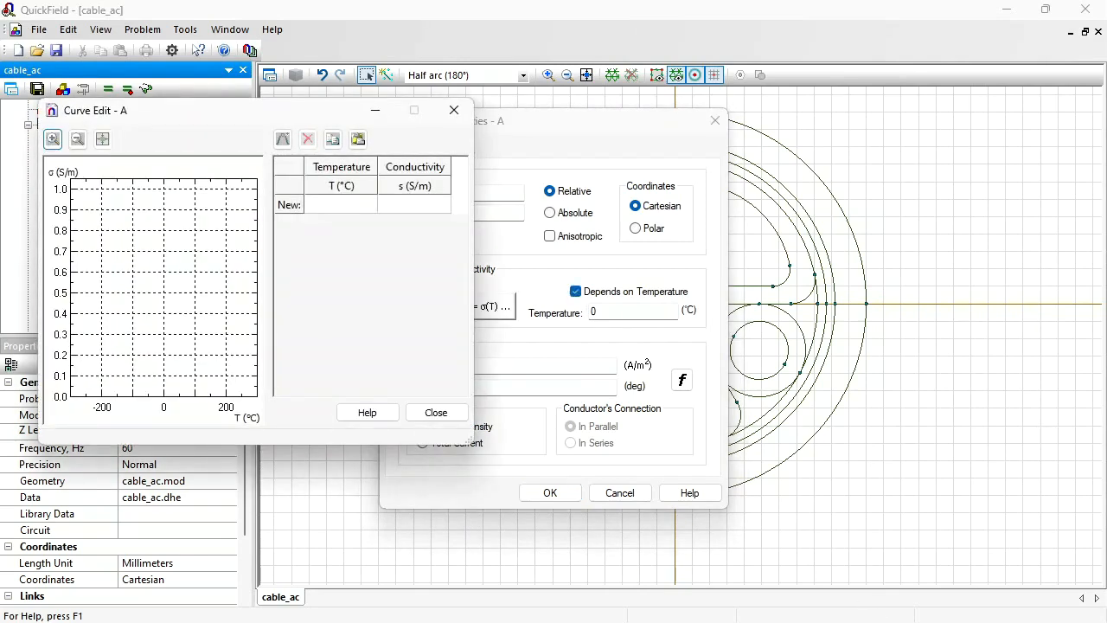
- Copy the temperature and aluminum values, A11:B15, from LibreOffice Calc into the conductivity curve of block label A in QuickField
key(alt+Tab)
click(586, 361)
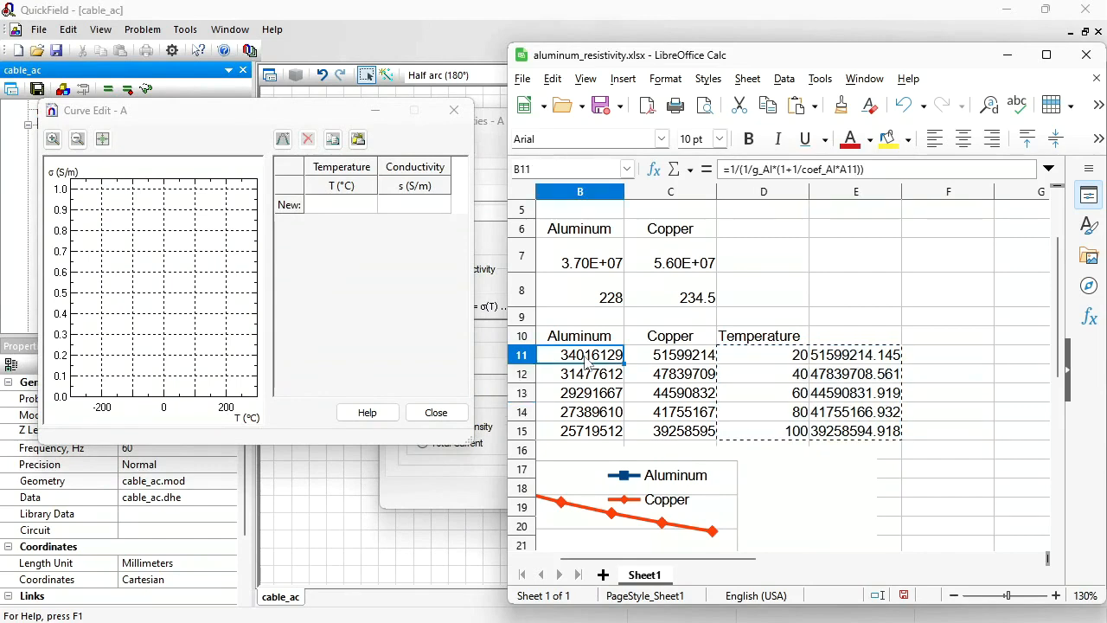
key(shift+Right)
key(shift+Down)
key(shift+Down)
key(shift+Down)
key(shift+Down)
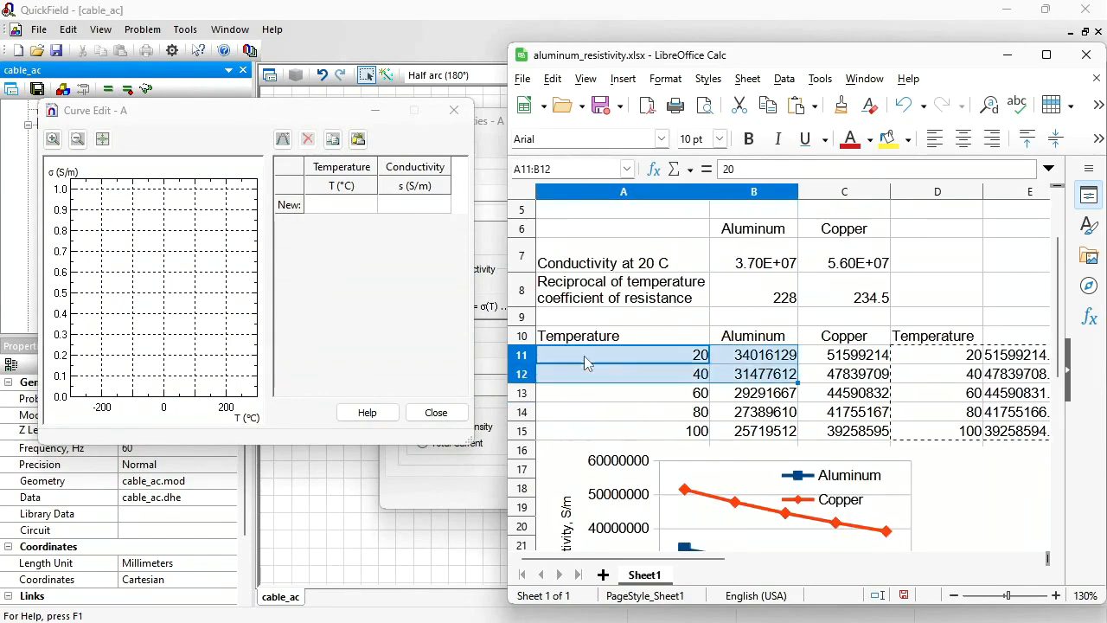
key(ctrl+c)
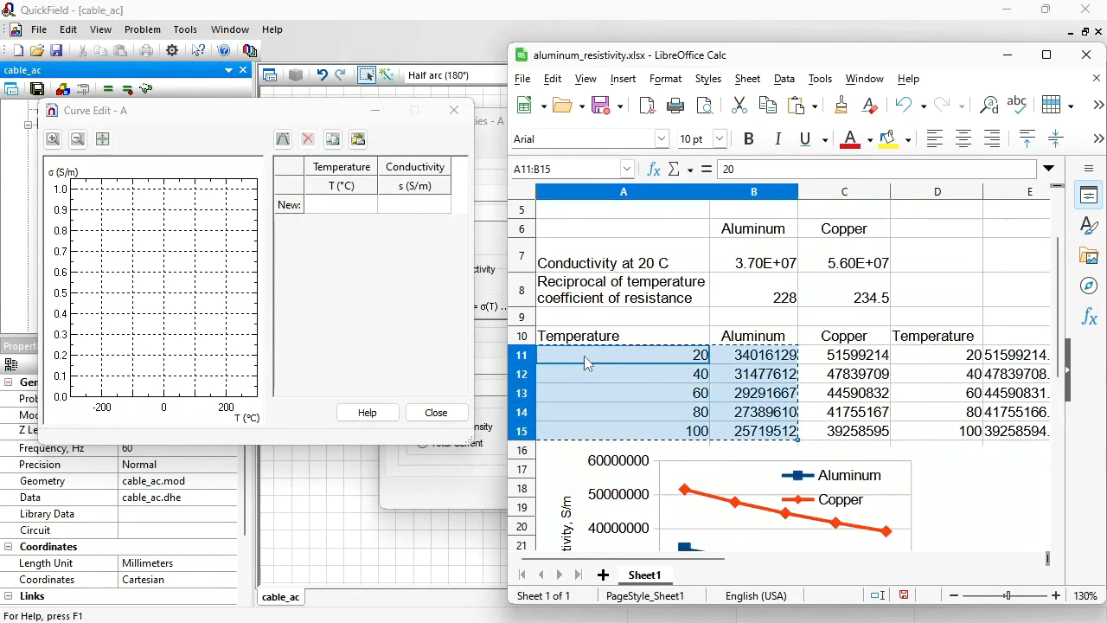
click(335, 212)
key(ctrl+v)
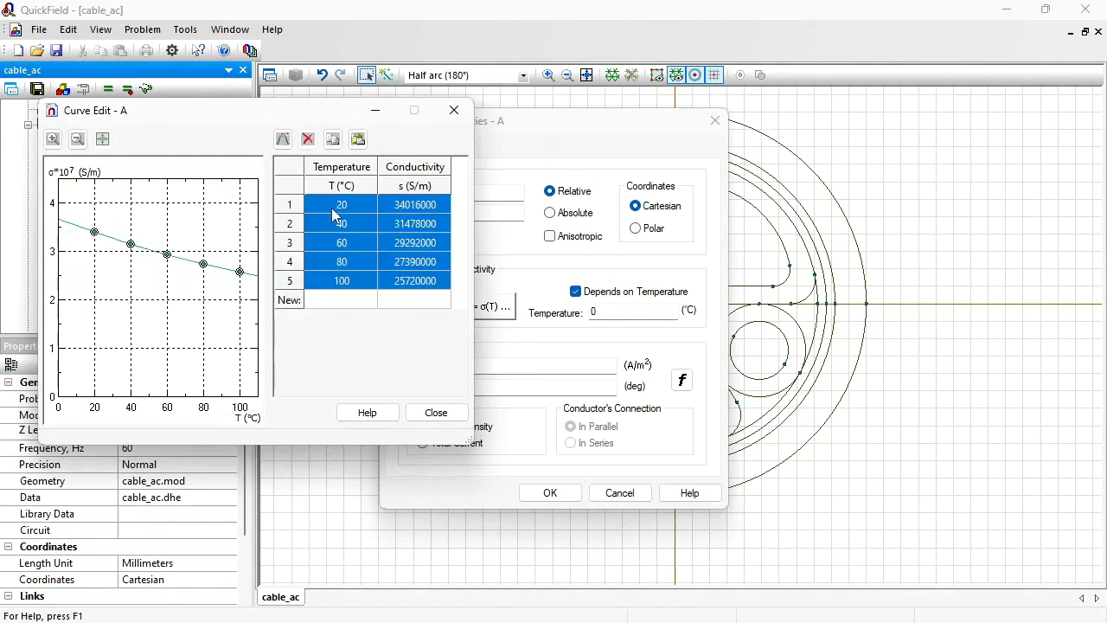
click(432, 413)
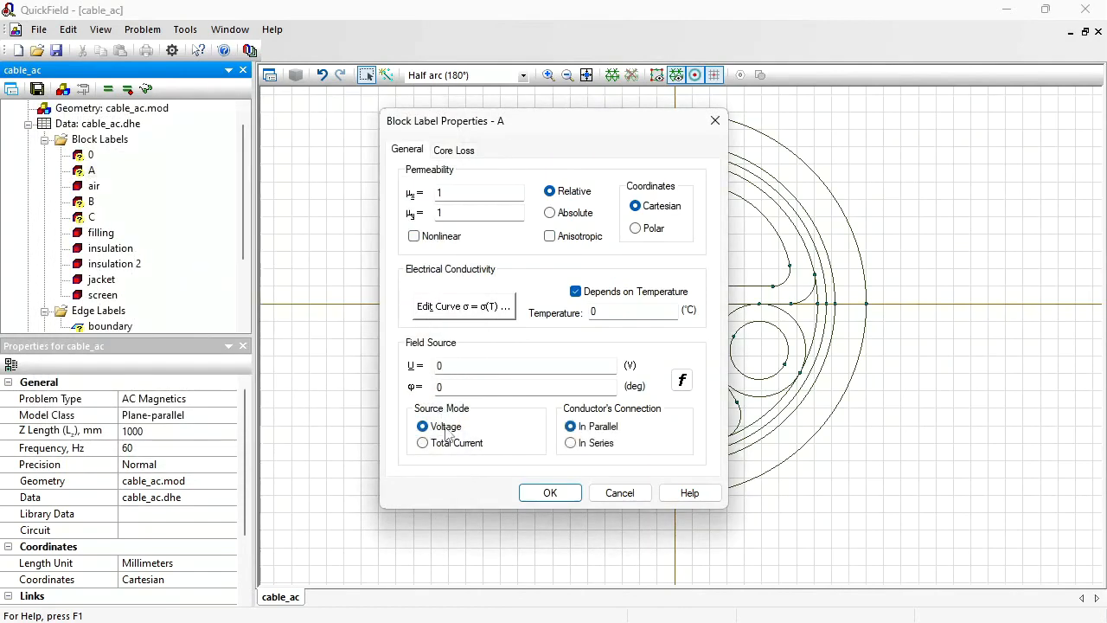
- Set block label A's source mode to Total Current with a current of 150*sqrt(2) A
click(449, 446)
click(458, 370)
text(150*sqrt(2)
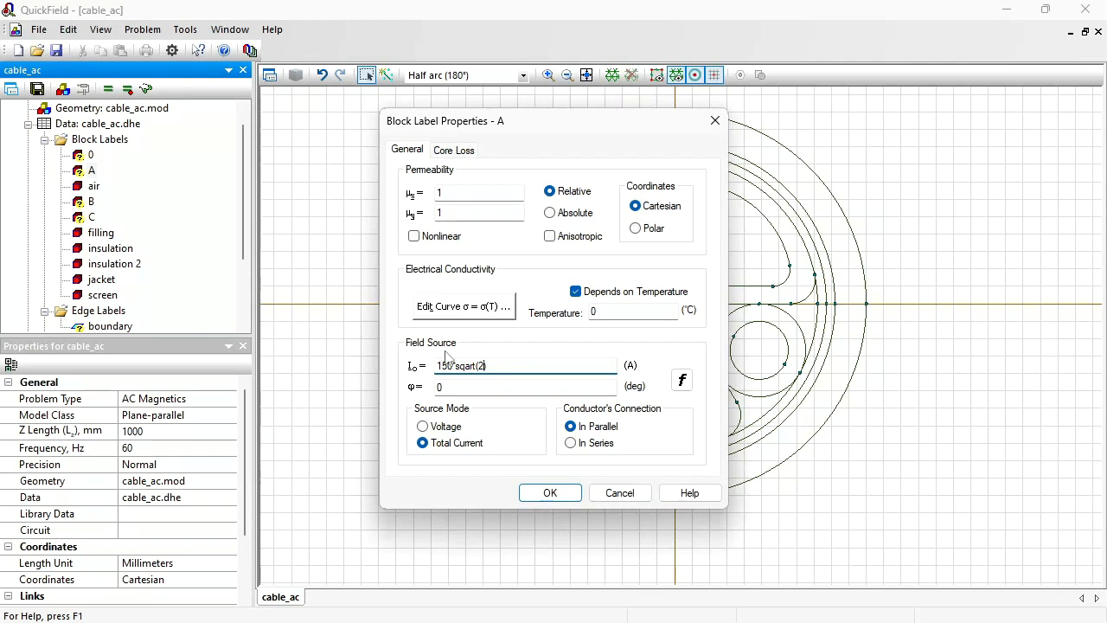
click(470, 366)
key(BackSpace)
click(552, 495)
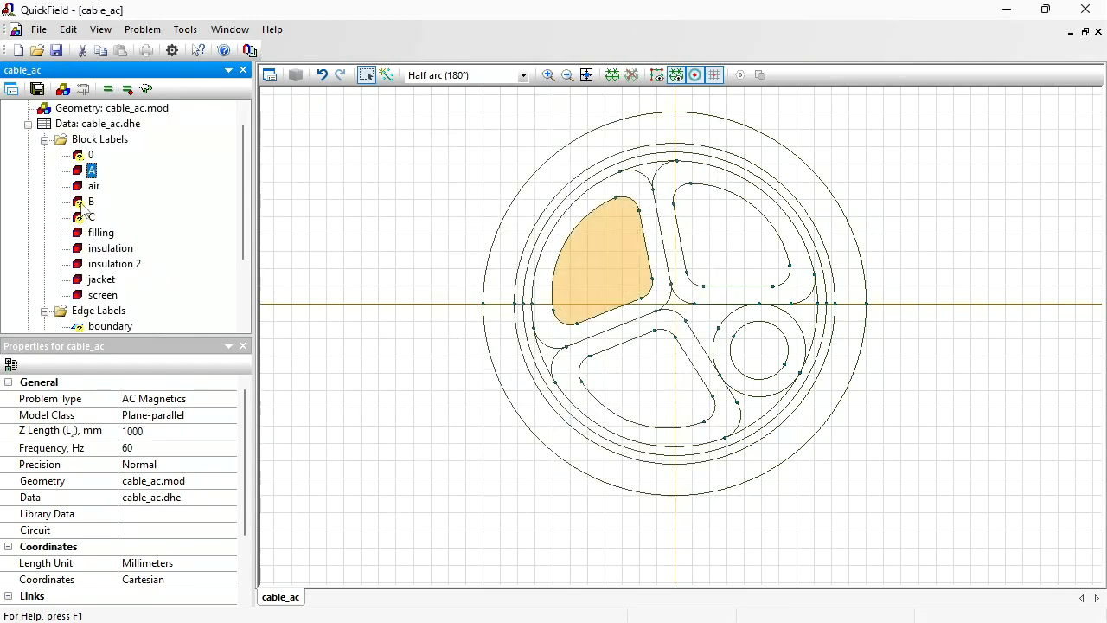
- Set block label B's relative permeability to 1 and fill its temperature-dependent conductivity curve with the copied aluminum data
click(85, 204)
double_click(85, 204)
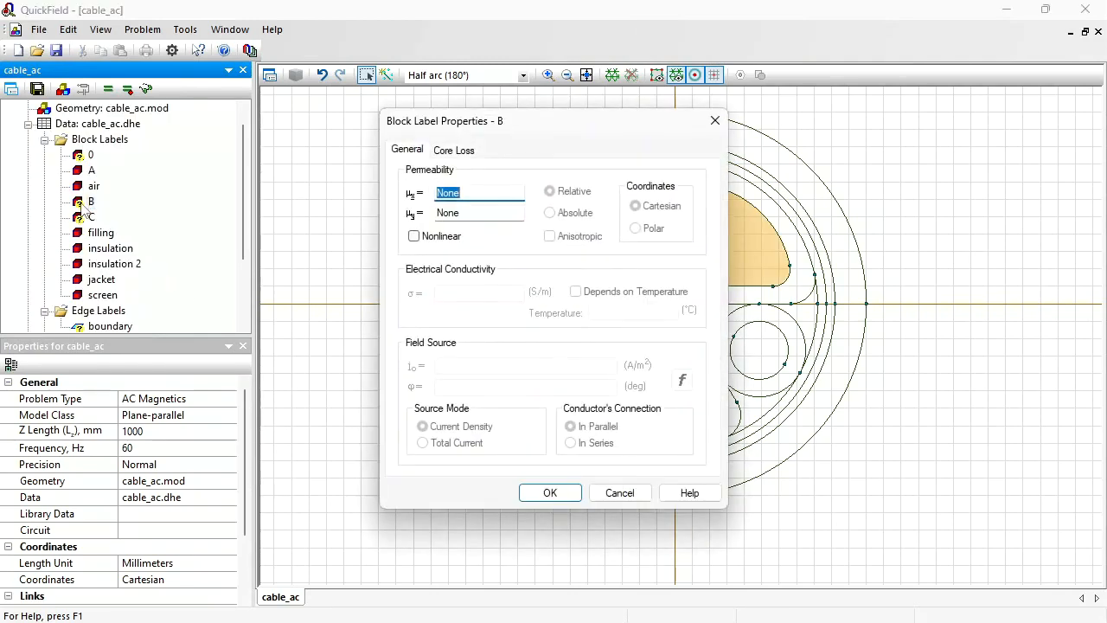
text(1)
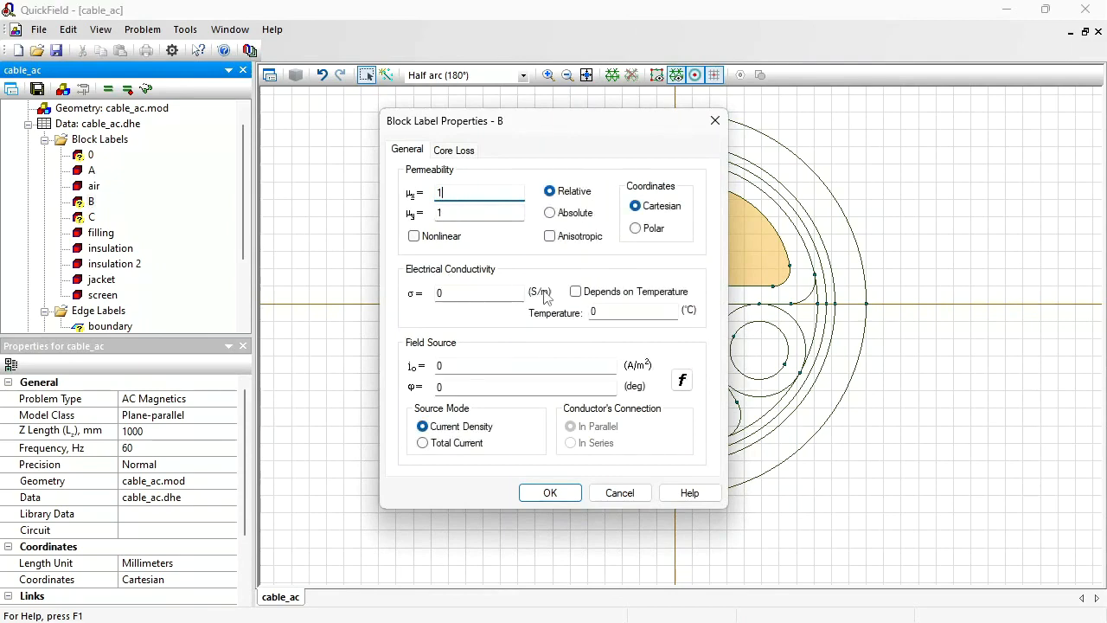
click(576, 291)
click(329, 204)
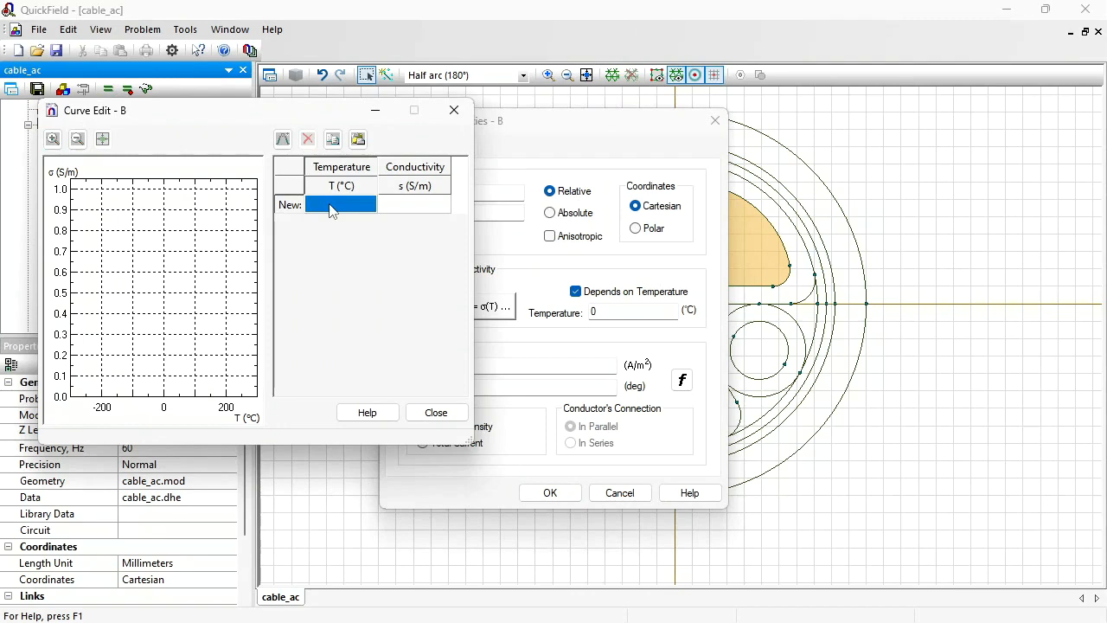
key(ctrl+v)
click(435, 413)
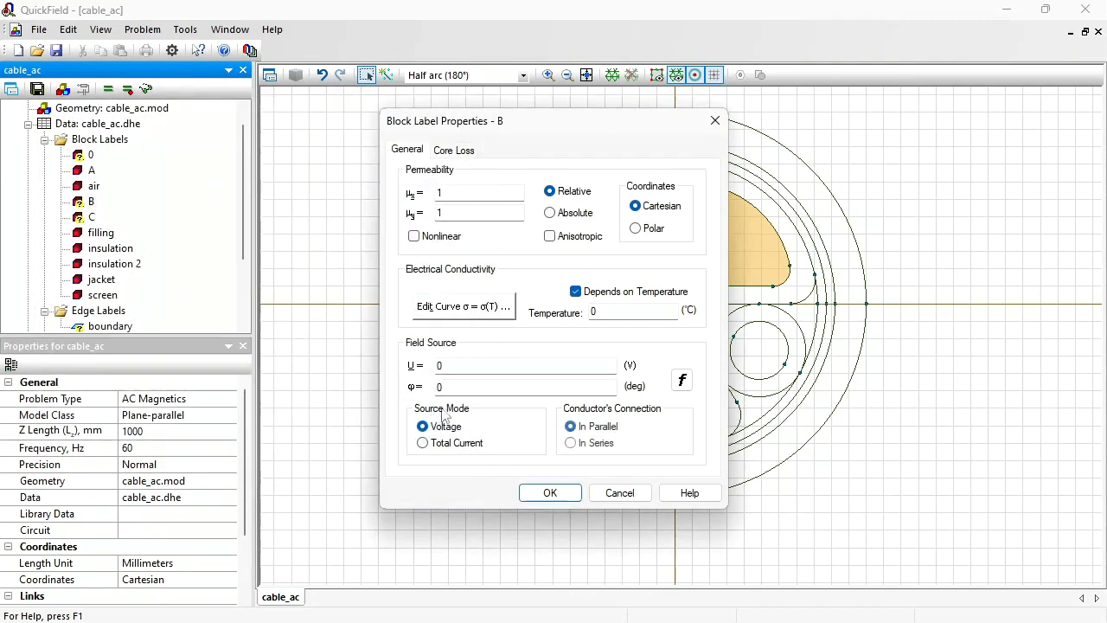
- Set block label B's source mode to Total Current with 150*sqrt(2) A and a phase of 120 degrees
click(422, 442)
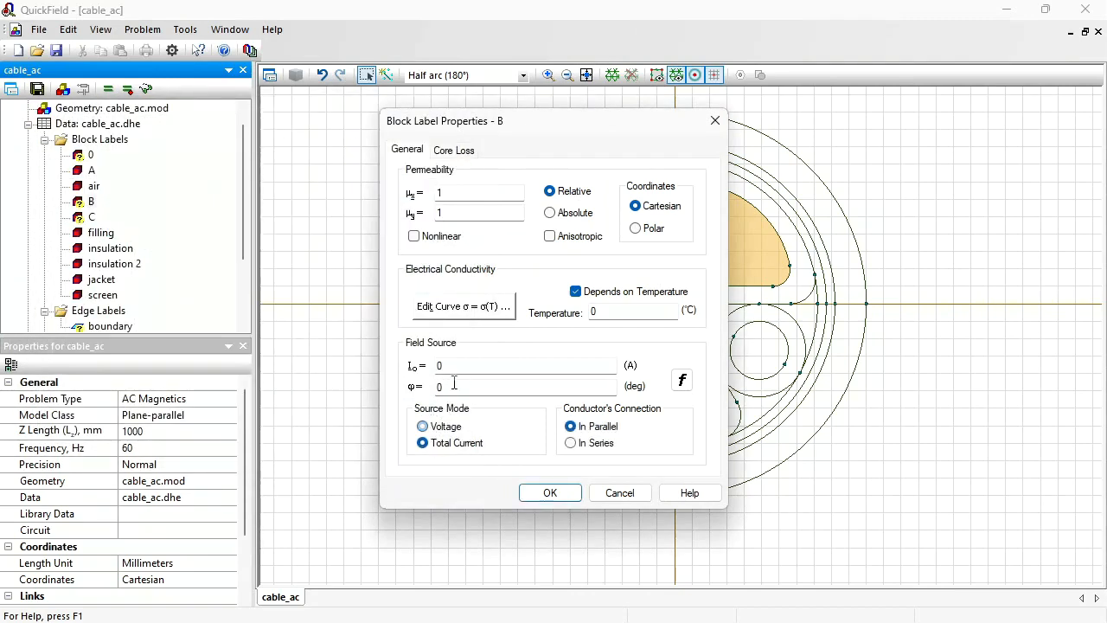
drag(440, 366, 401, 370)
text(150*sqrt(2)
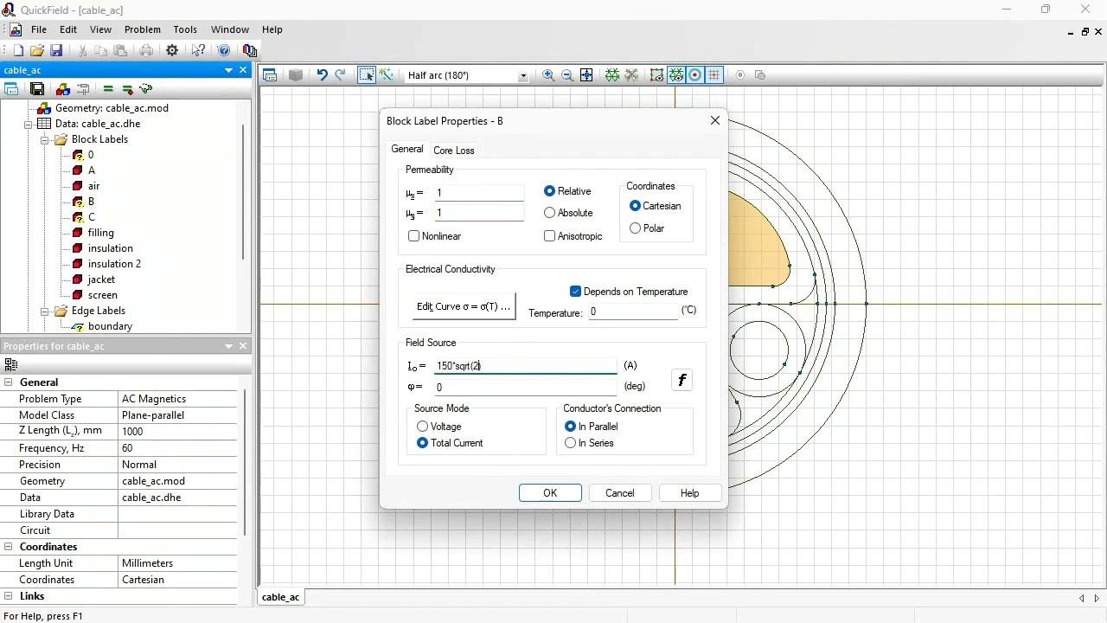
drag(454, 388, 411, 391)
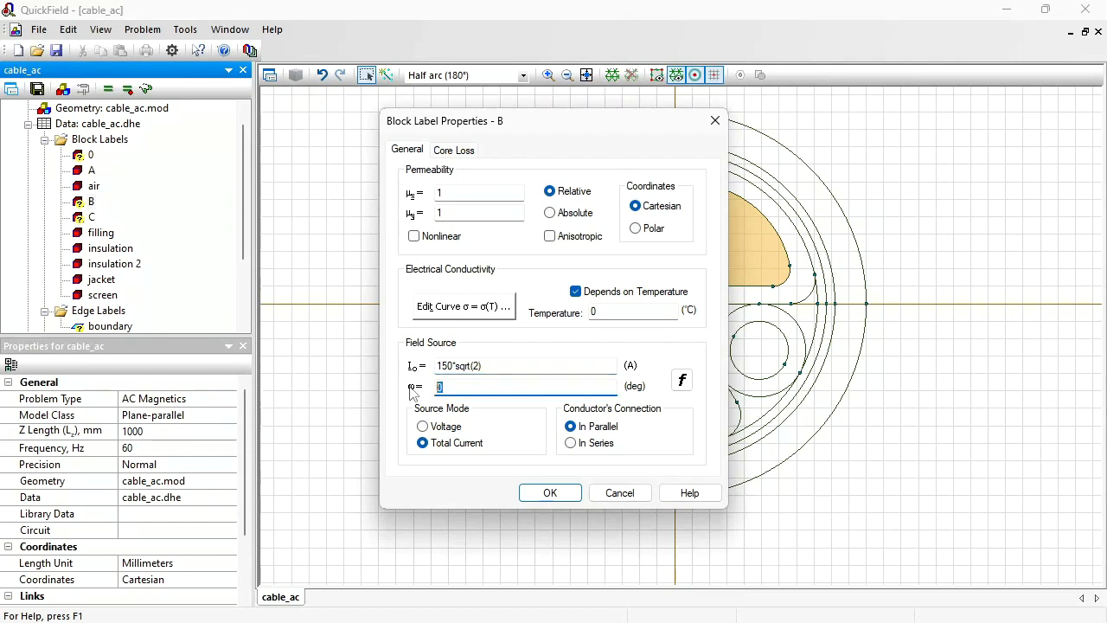
text(120)
key(Return)
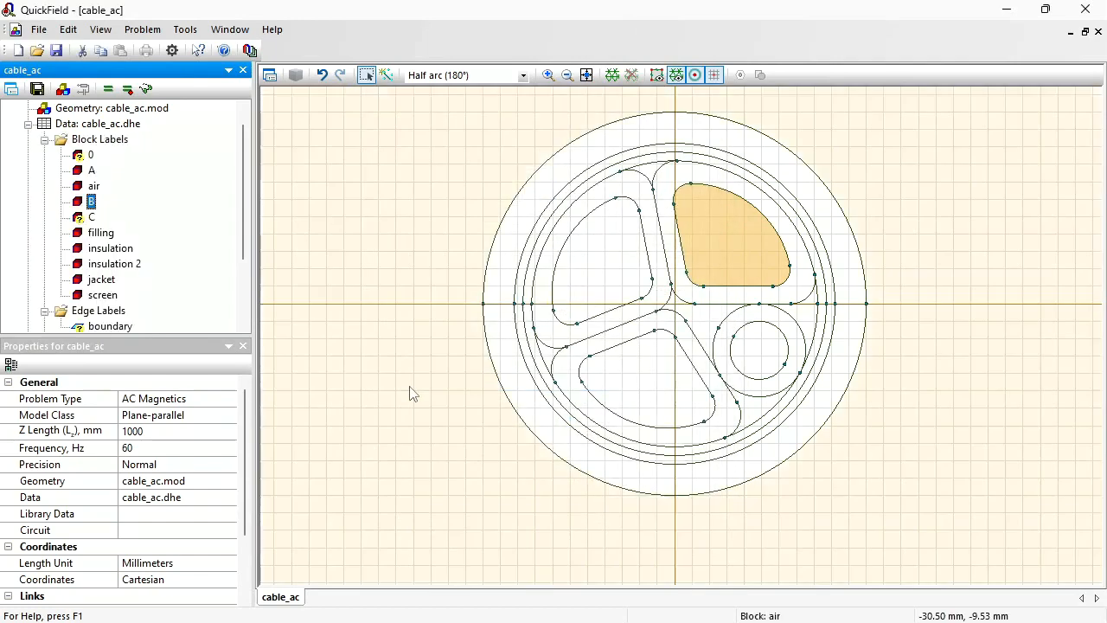
- Set block label C's relative permeability to 1 and paste the copied aluminum data into its temperature-dependent conductivity curve
double_click(80, 218)
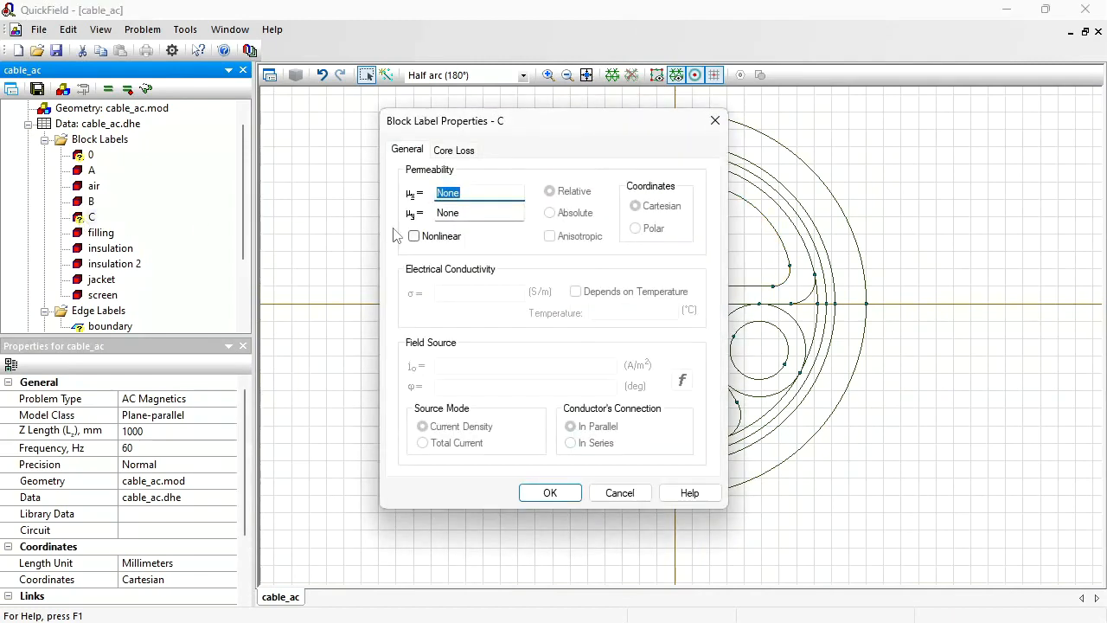
text(1)
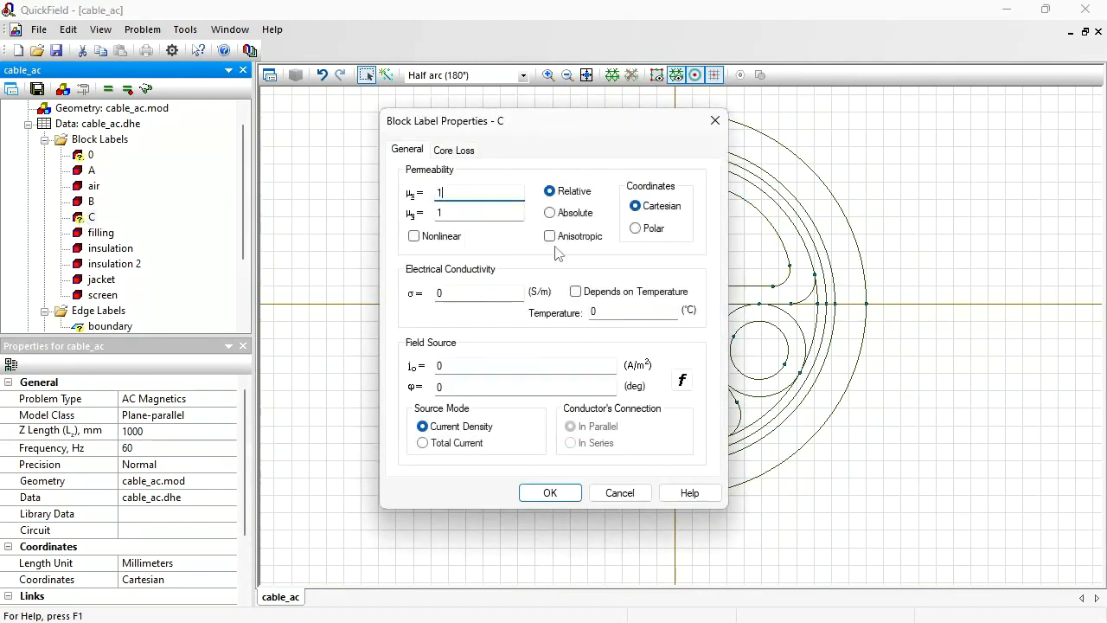
click(575, 293)
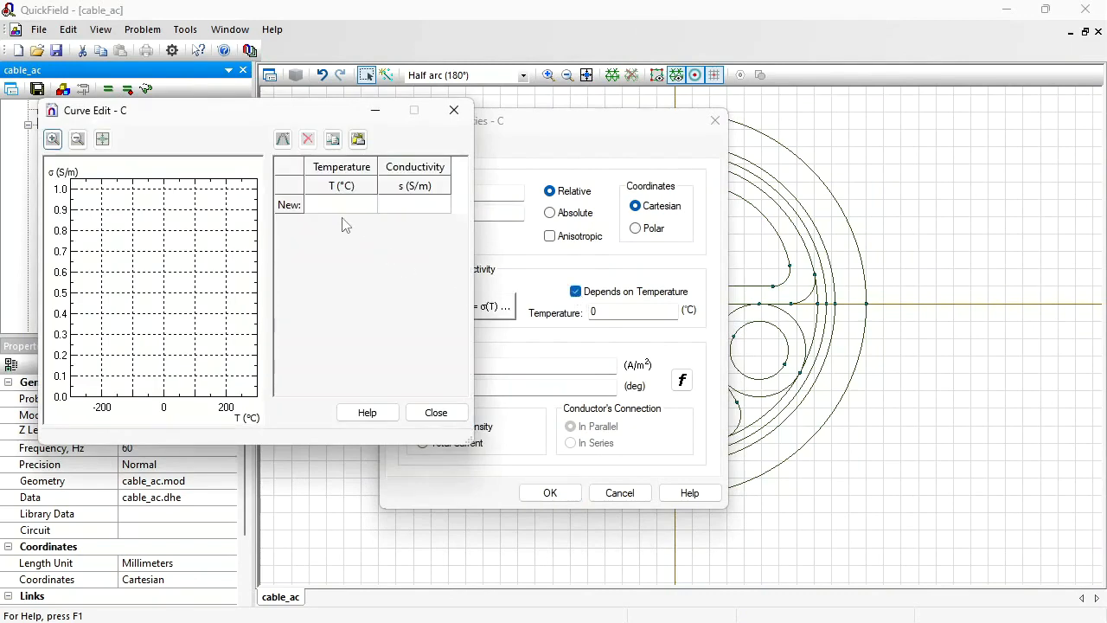
click(342, 205)
key(ctrl+v)
click(435, 412)
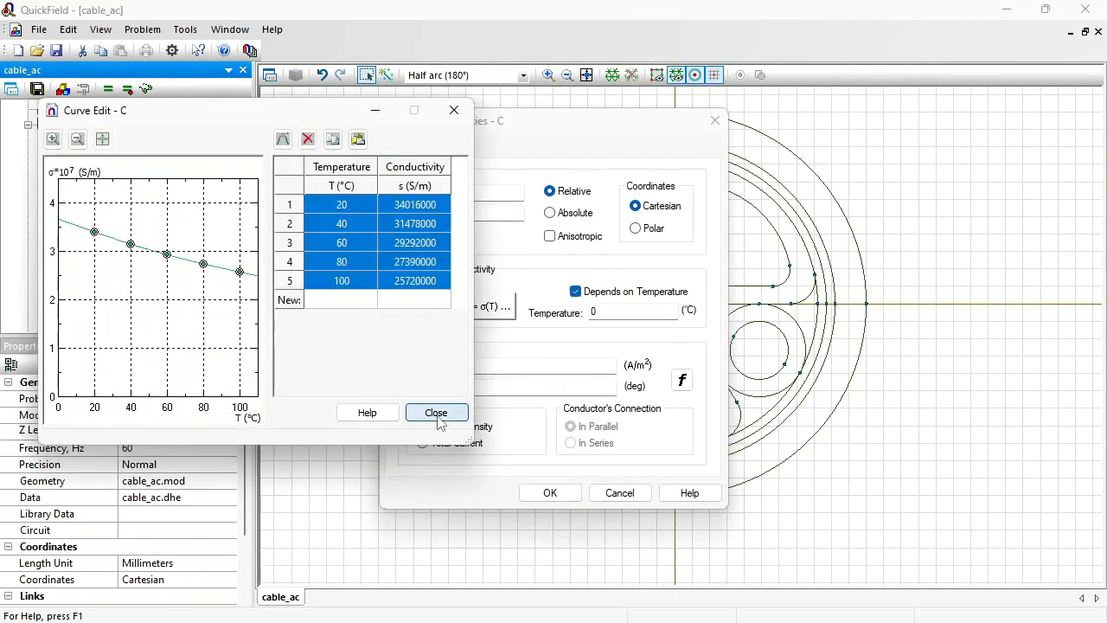
- Set block label C's source mode to Total Current with 150*sqrt(2) A and a phase of 240 degrees
click(422, 442)
drag(456, 370, 406, 370)
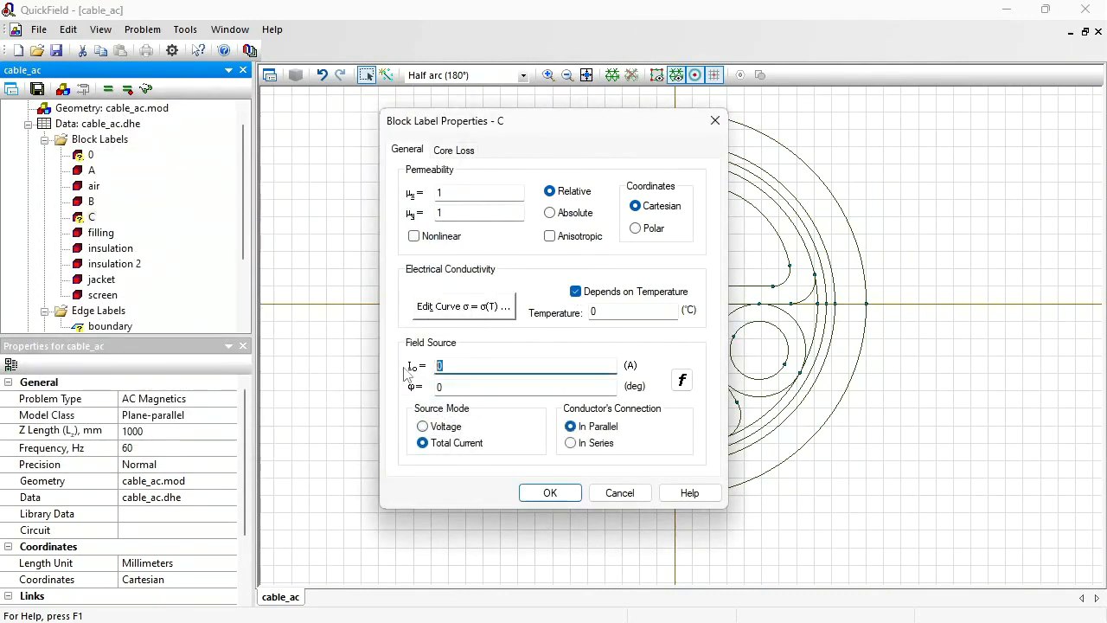
text(150*sqrt(2)
drag(470, 387, 341, 375)
text(24)
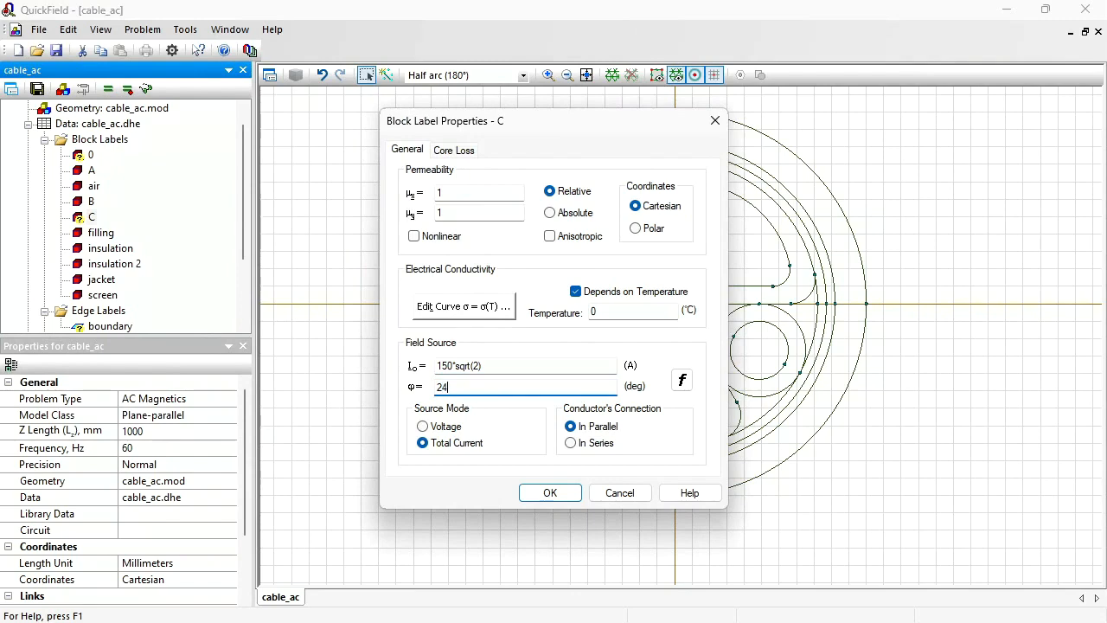
click(563, 491)
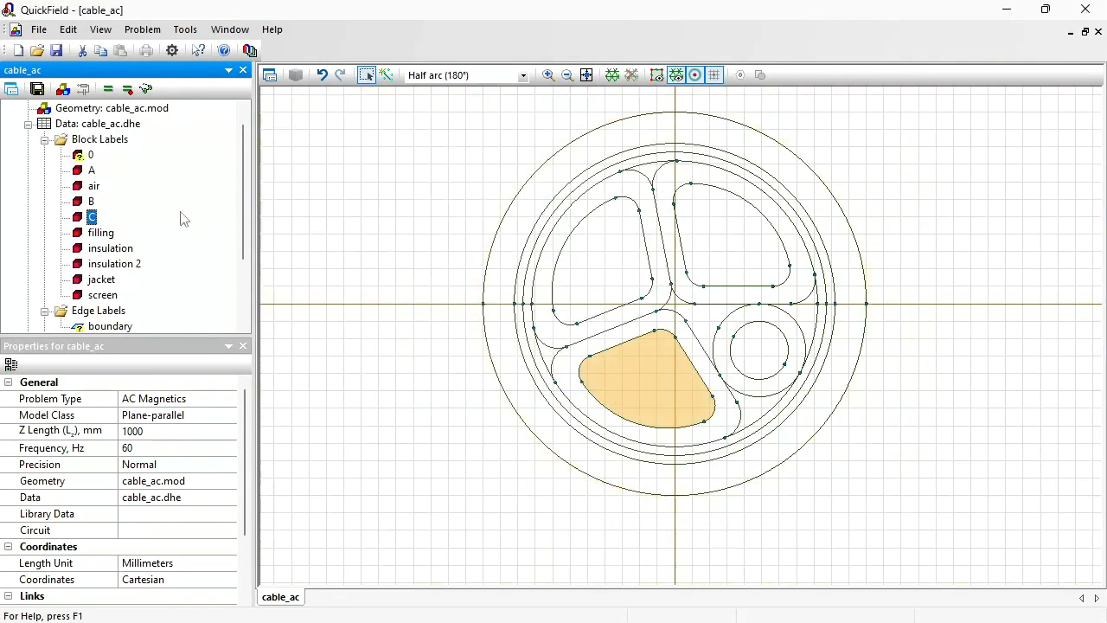
- Set block label 0's relative permeability to 1 and paste the copied aluminum data into its temperature-dependent conductivity curve
click(90, 155)
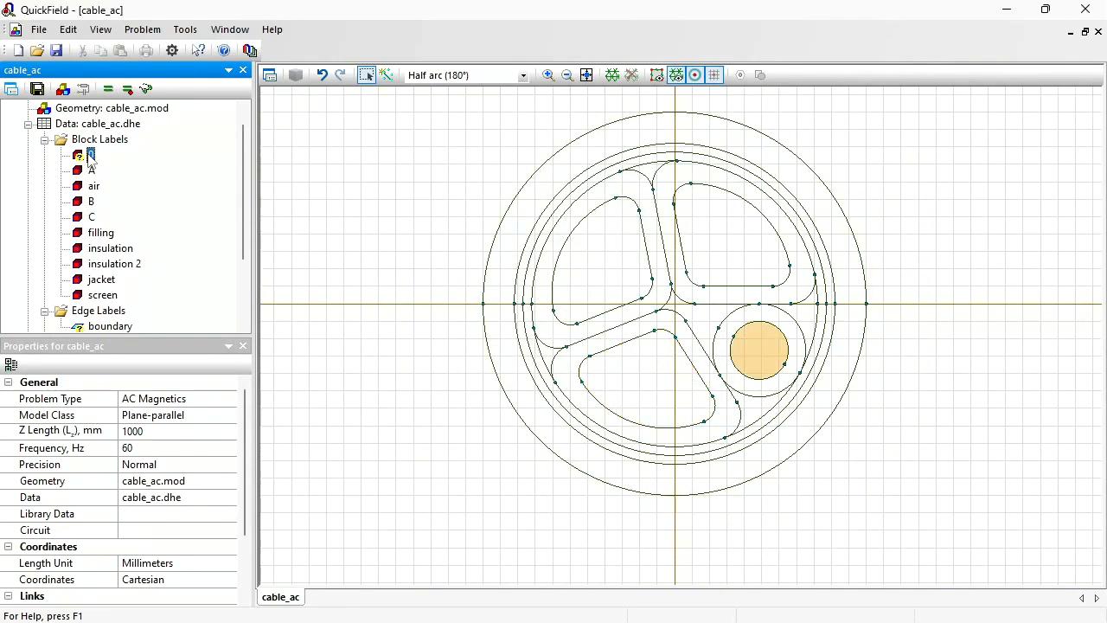
double_click(89, 155)
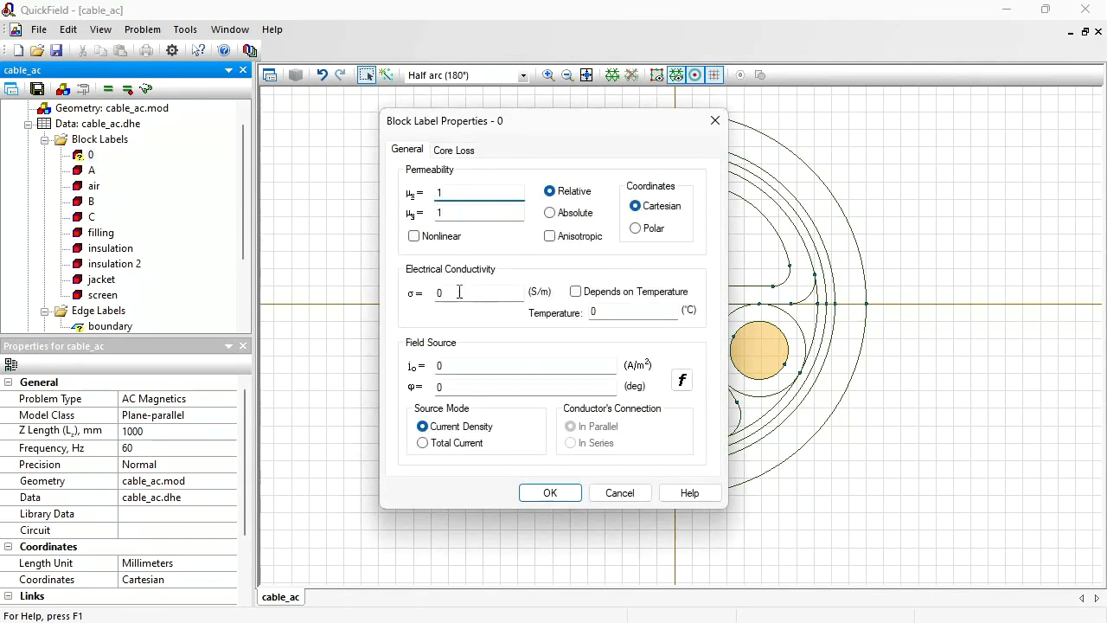
click(576, 292)
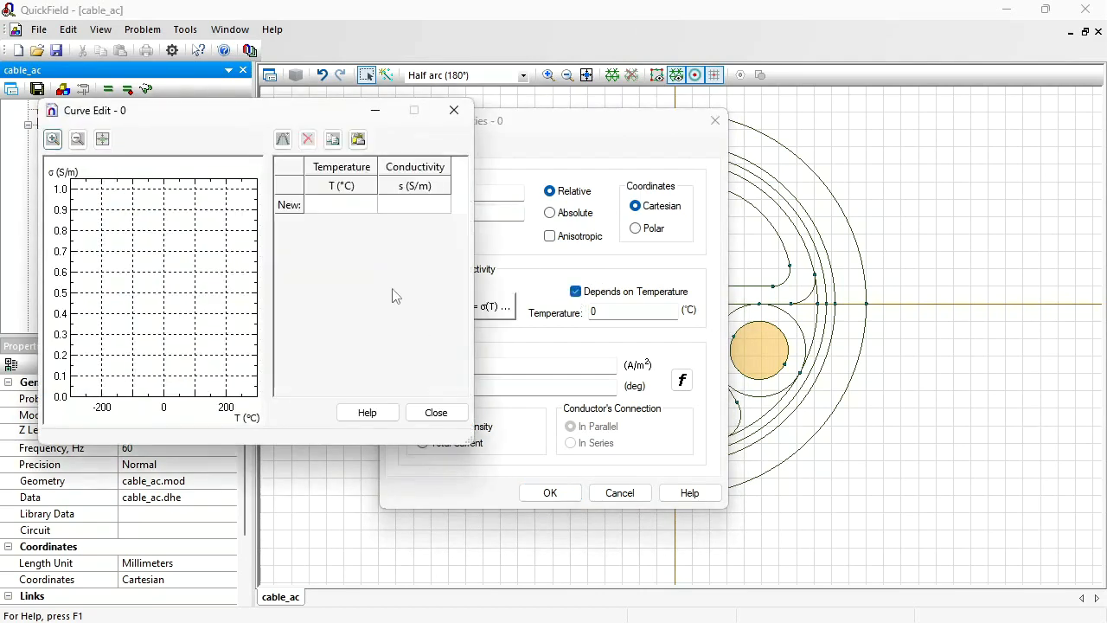
click(344, 211)
key(ctrl+v)
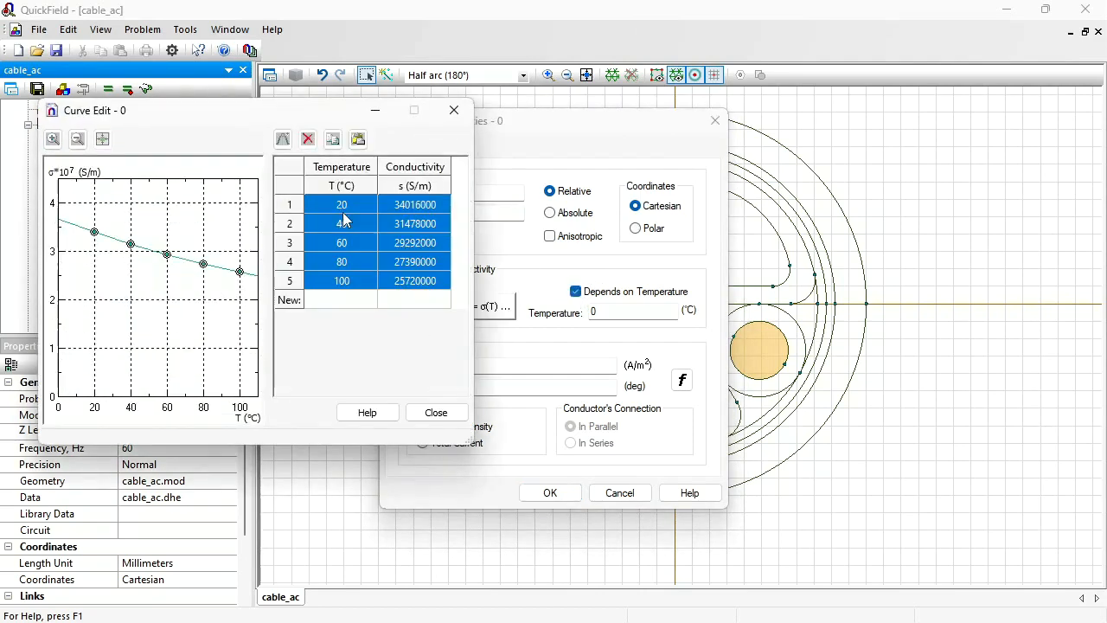
click(447, 414)
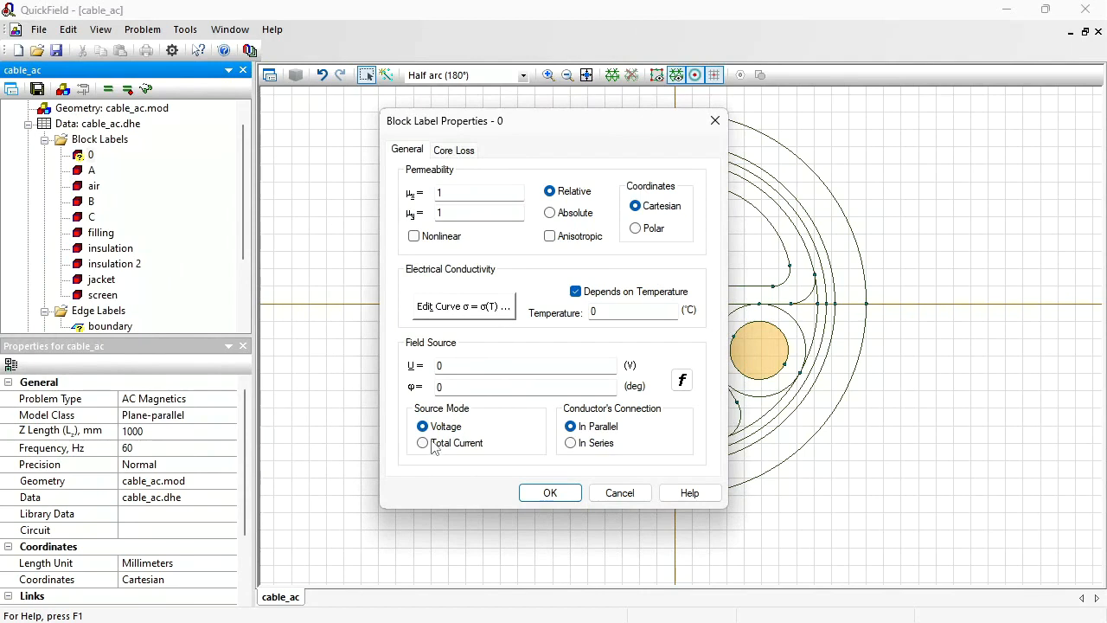
- Set block label 0's source mode to Total Current and its conductivity temperature to 40 °C
click(433, 445)
click(592, 312)
text(40)
key(Return)
- Set the conductivity temperature of block label A to 40 °C
click(92, 169)
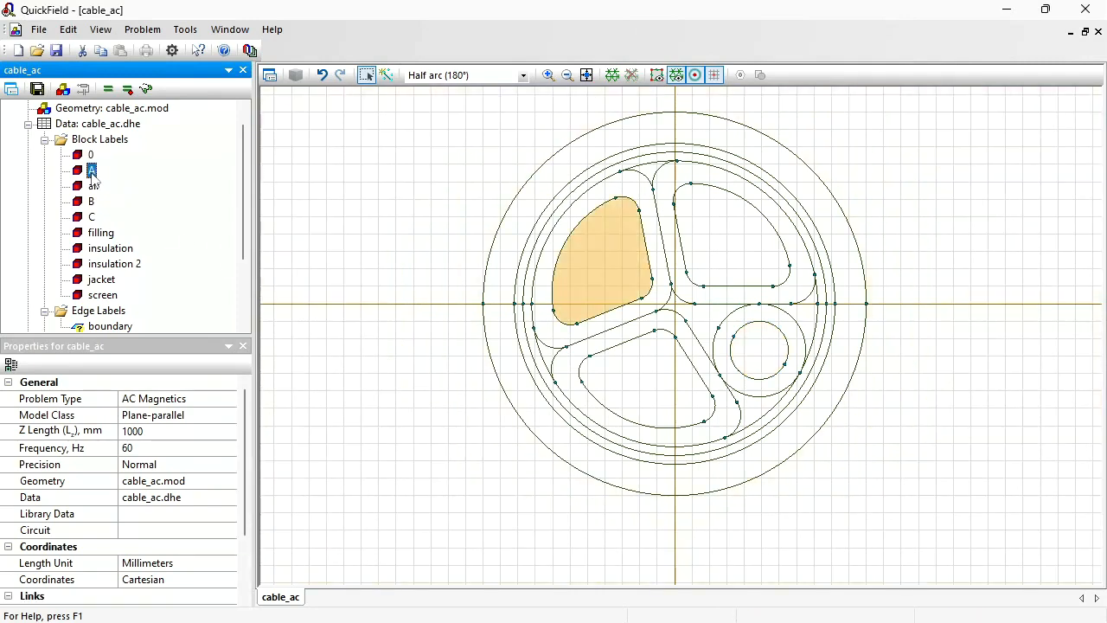
double_click(92, 172)
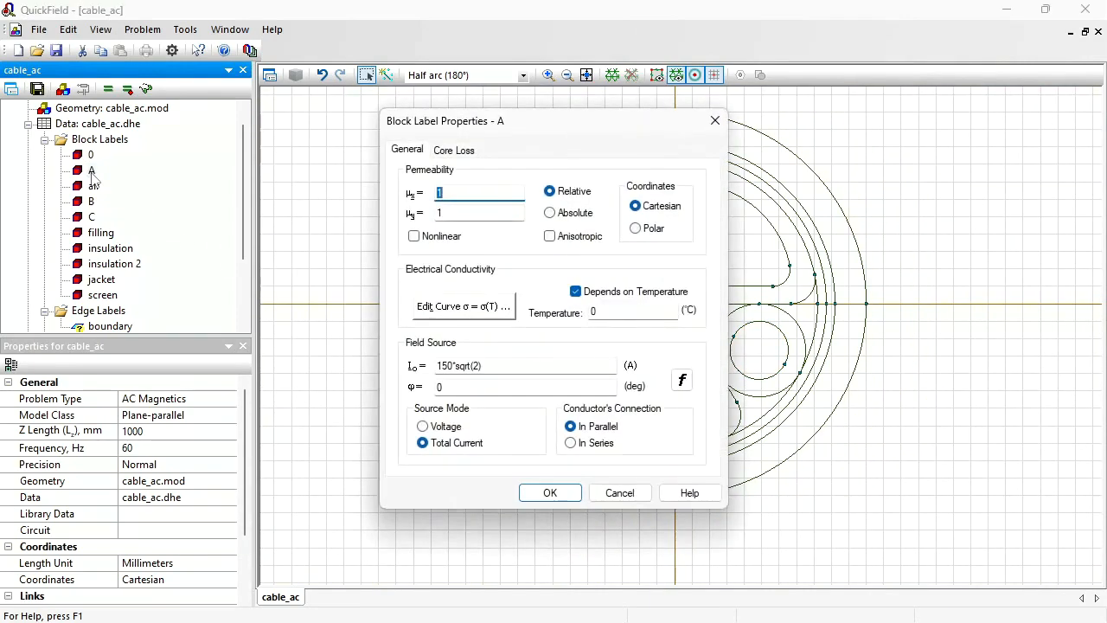
double_click(602, 308)
text(40)
key(Return)
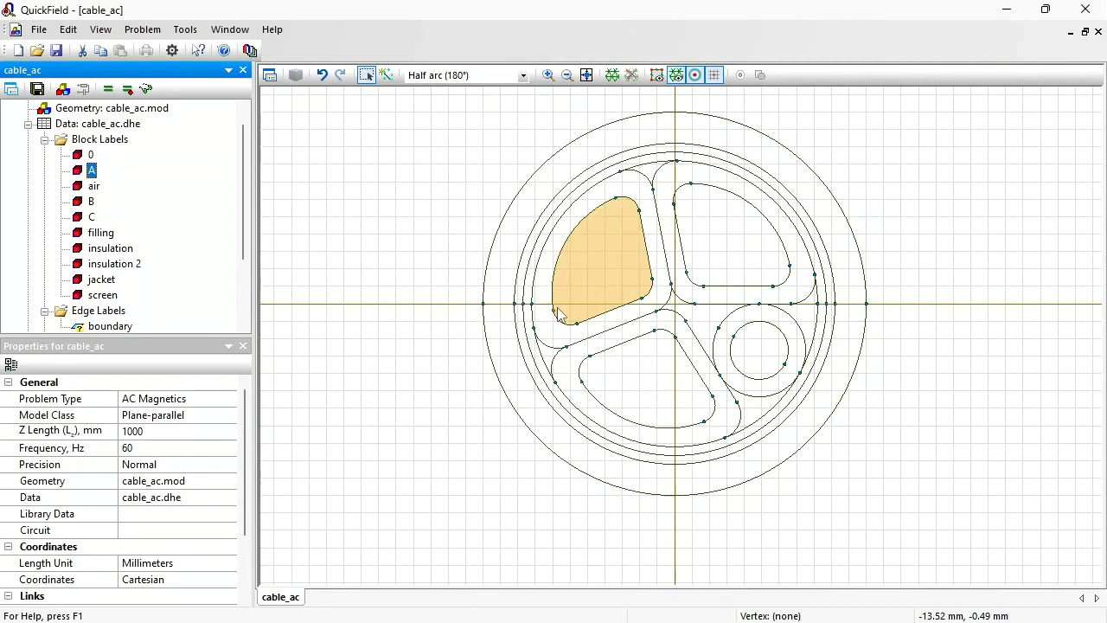
- Set the conductivity temperature of block label B to 40 °C
key(Down)
key(Down)
key(Return)
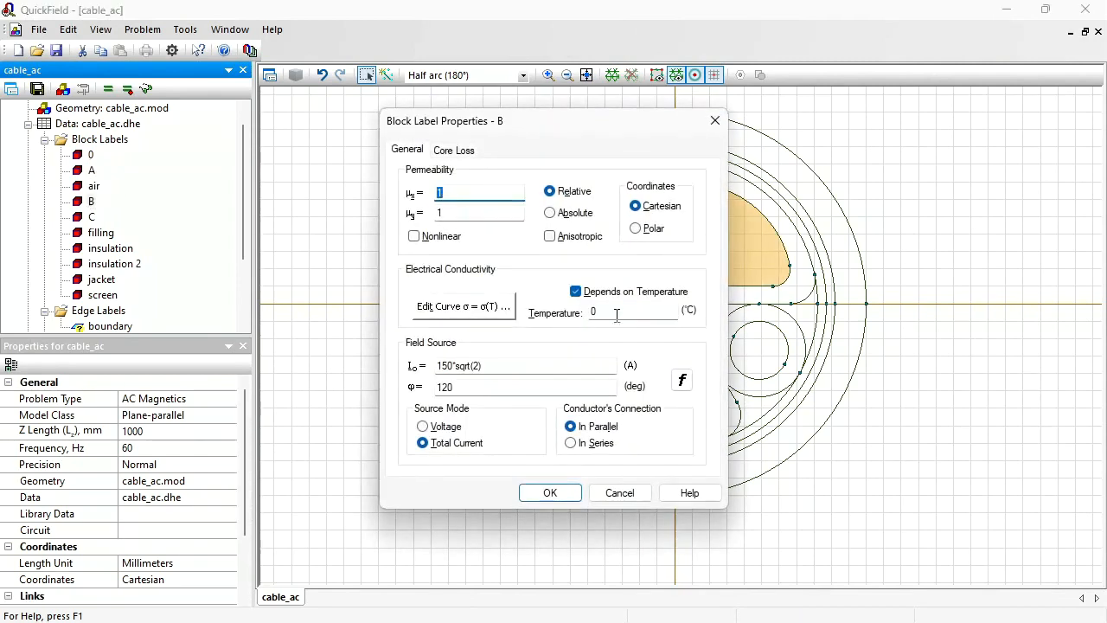
double_click(617, 315)
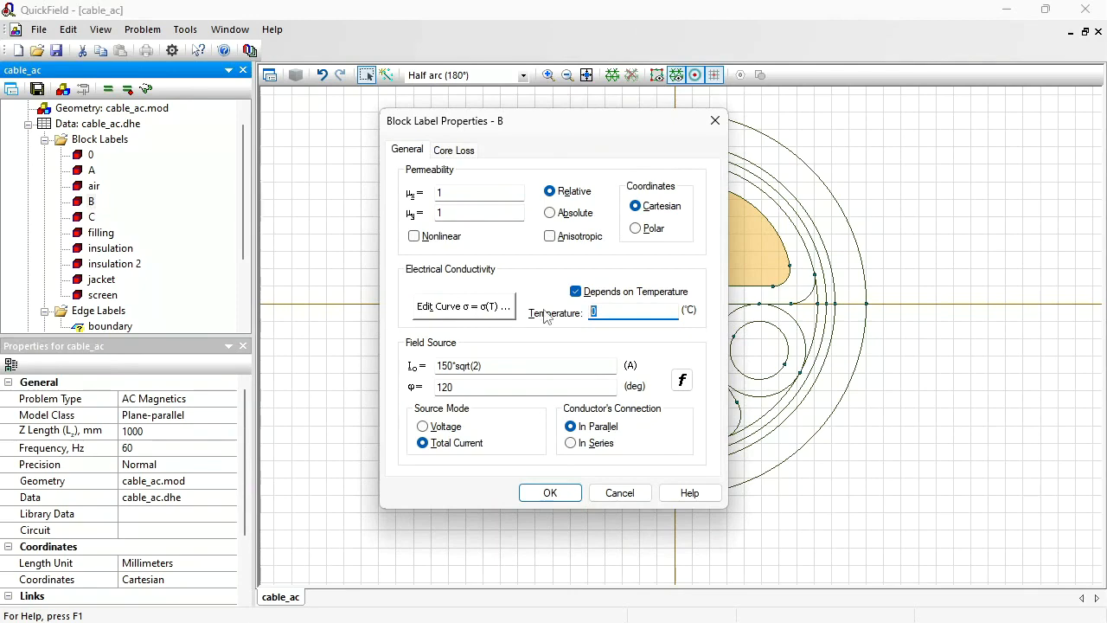
text(40)
key(Return)
- Set the conductivity temperature of block label C to 40 °C
key(Down)
key(Return)
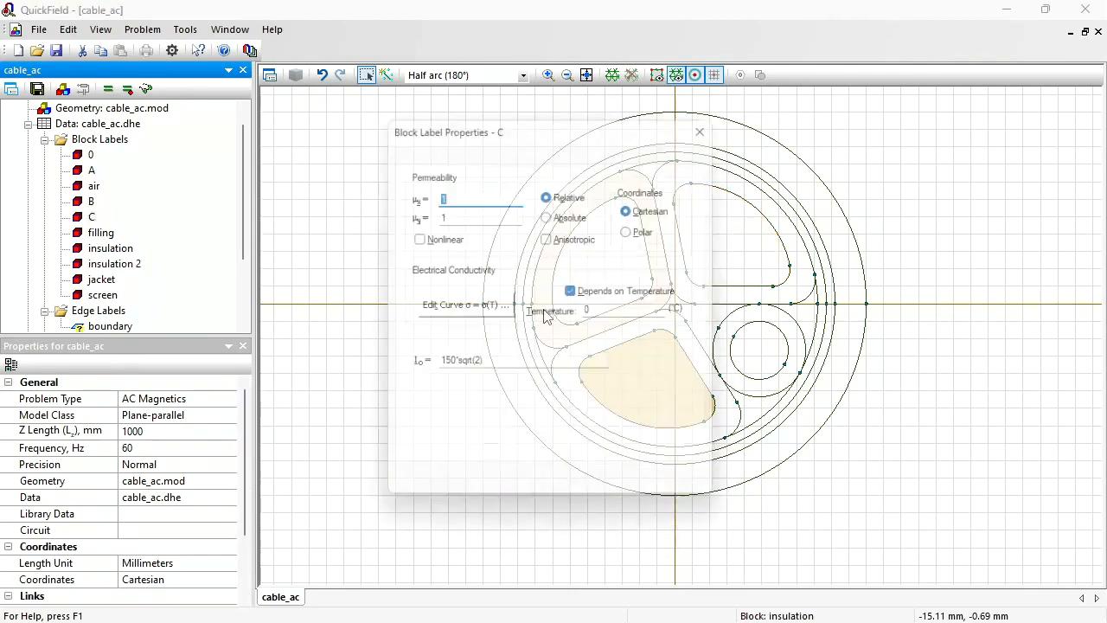
key(alt+m)
text(40)
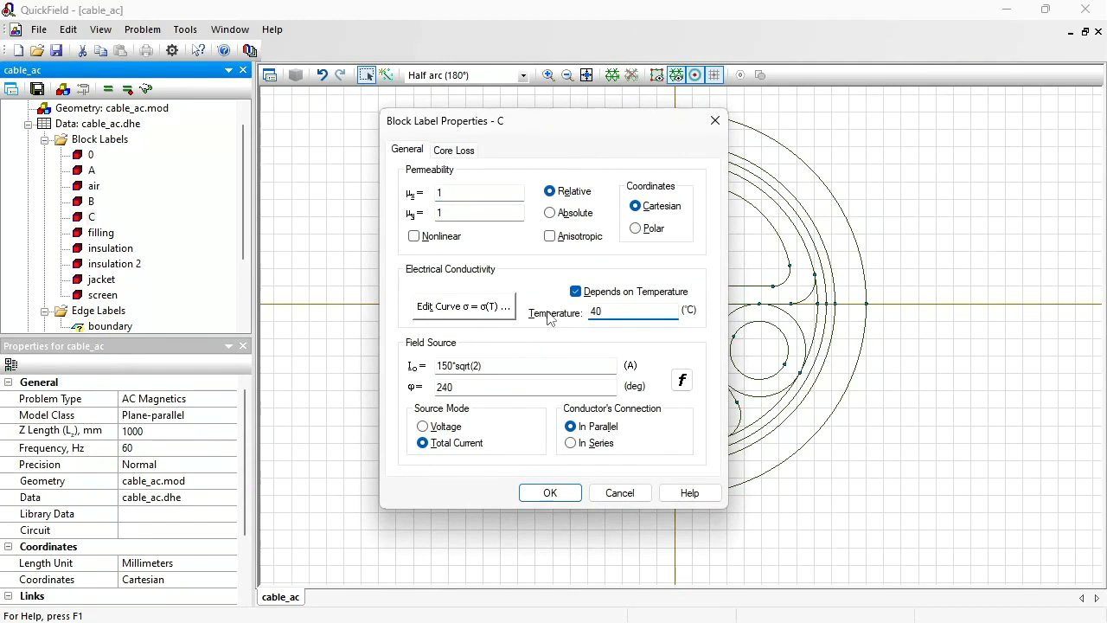
key(Return)
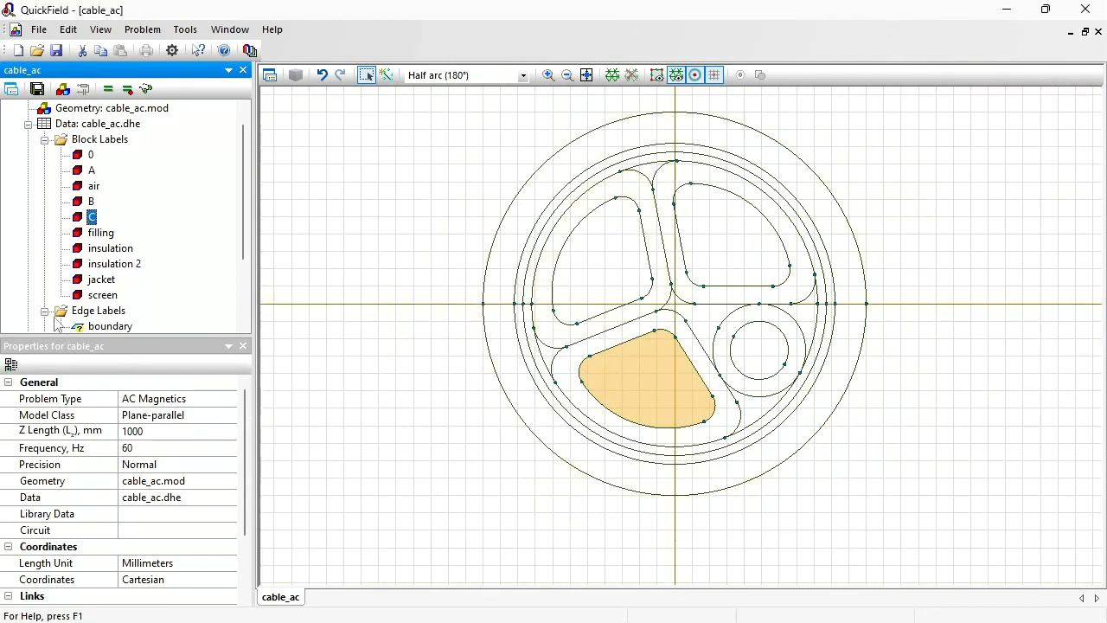
- Set the conductivity temperature of the screen block label to 40 °C
click(95, 295)
double_click(95, 295)
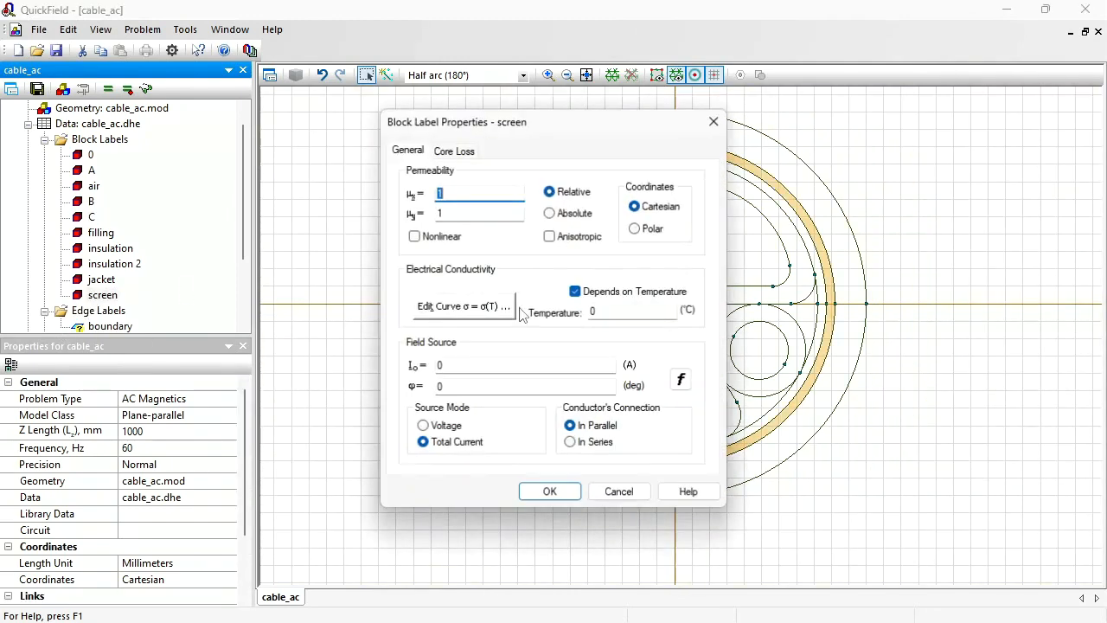
key(alt+m)
text(40)
key(Return)
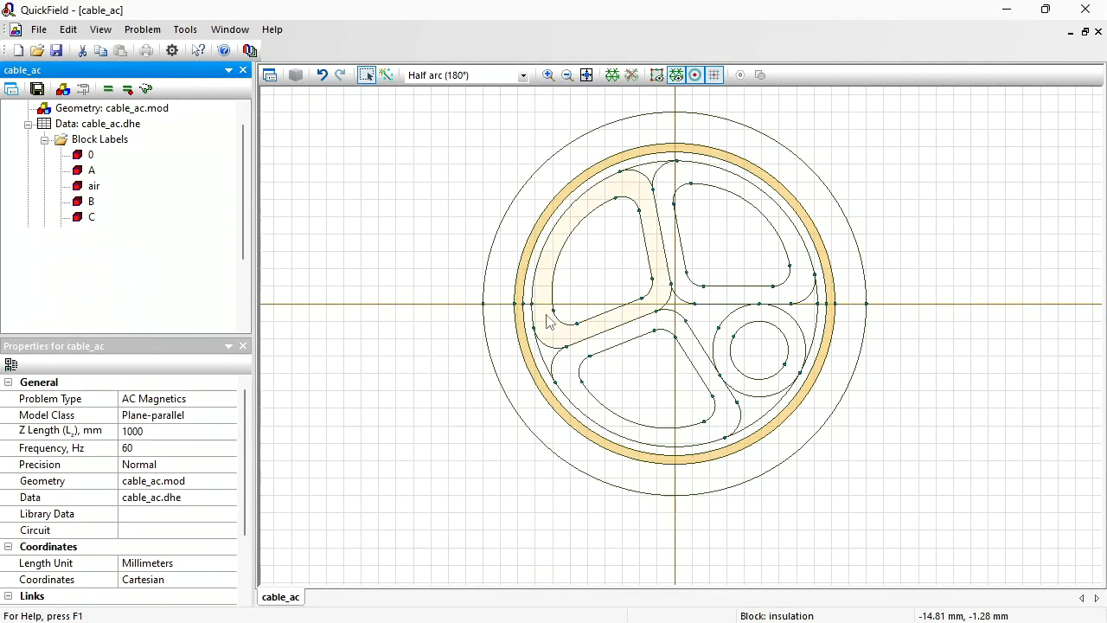
- Assign a magnetic potential condition with A0 = 0 Wb/m to the boundary edge label of the outer circle
scroll(242, 196, down, 1)
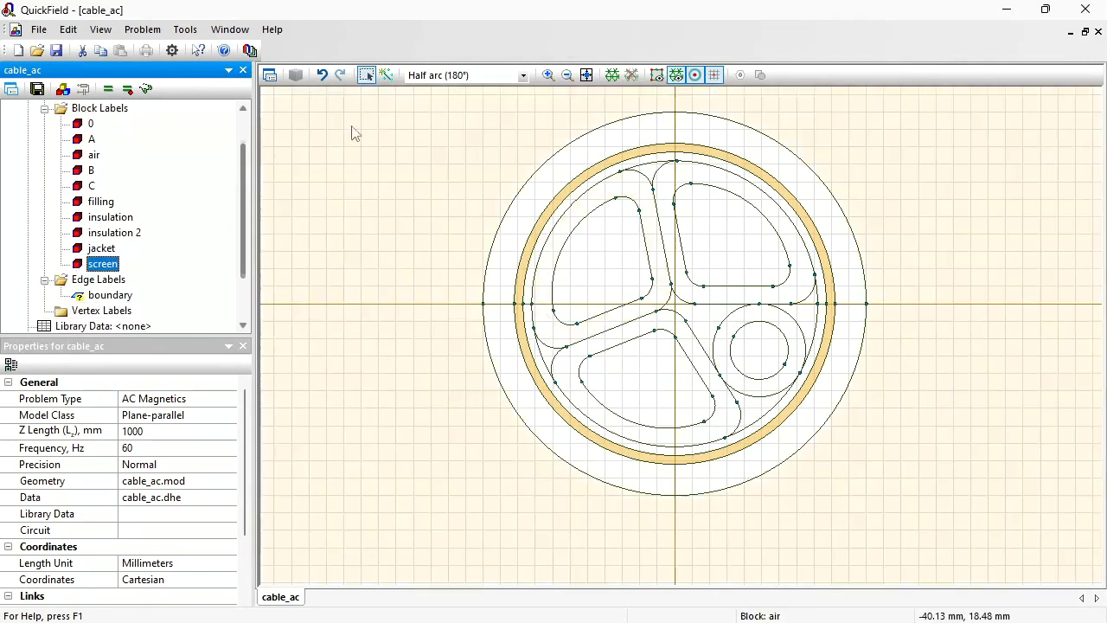
click(586, 76)
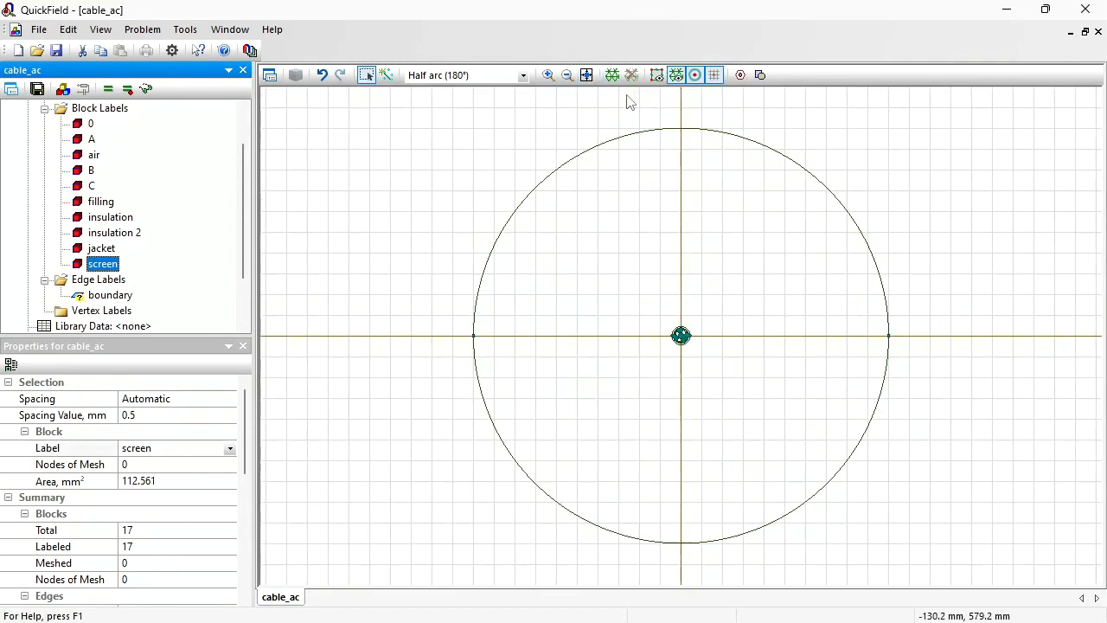
click(99, 295)
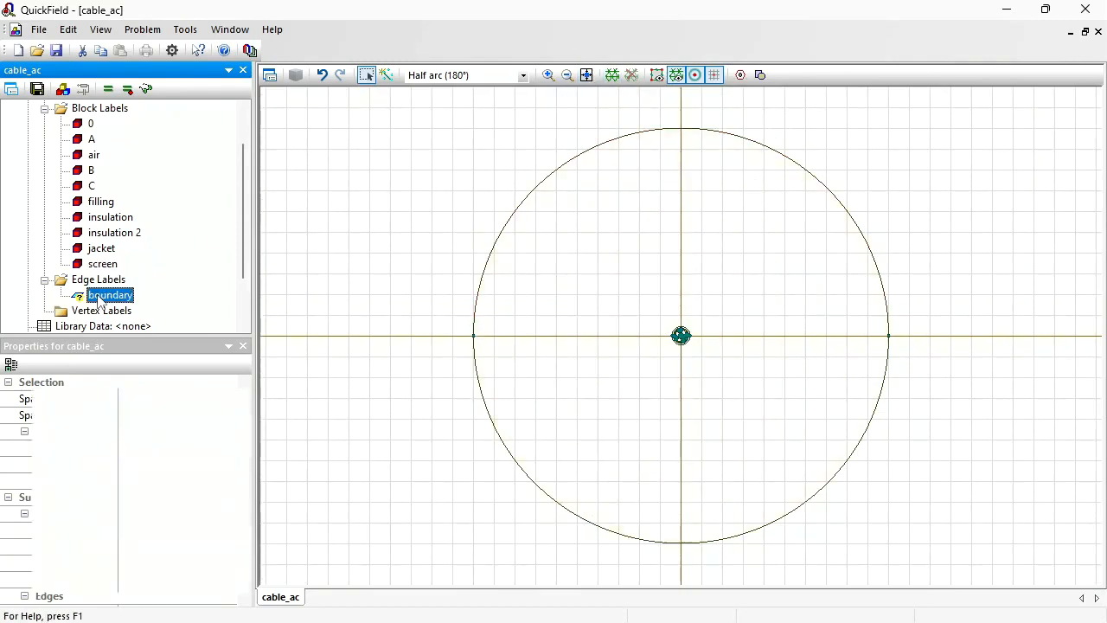
double_click(100, 298)
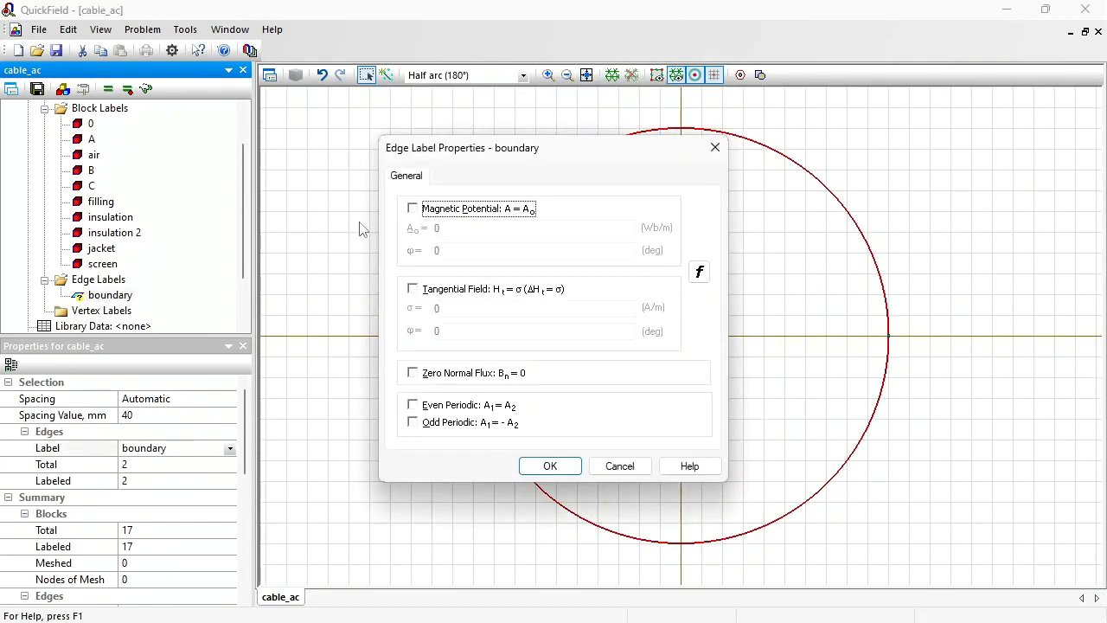
click(413, 210)
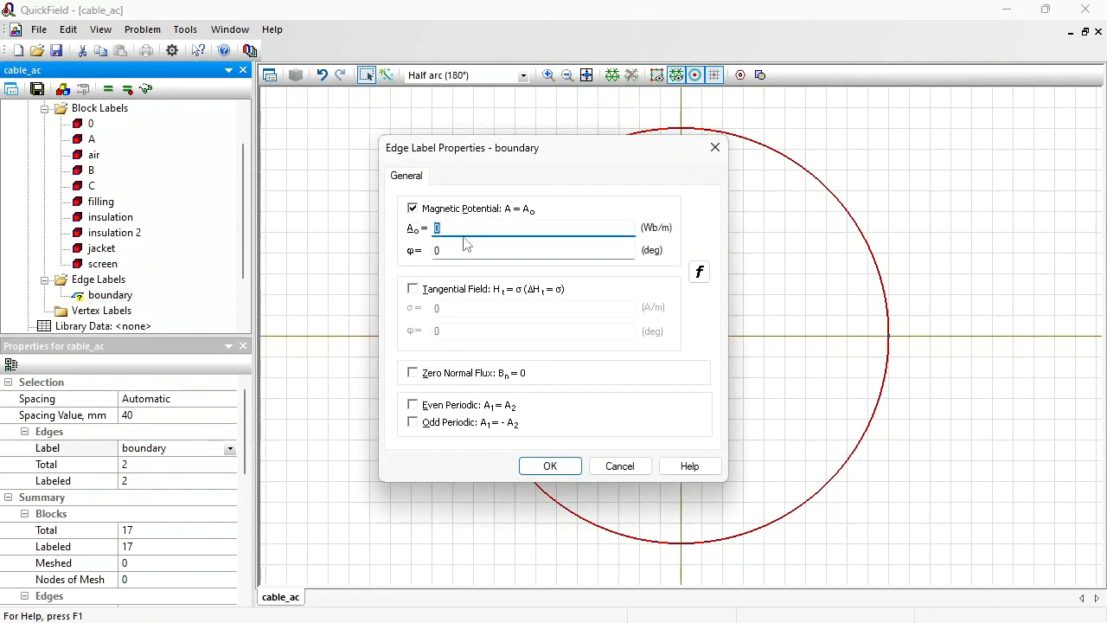
click(550, 467)
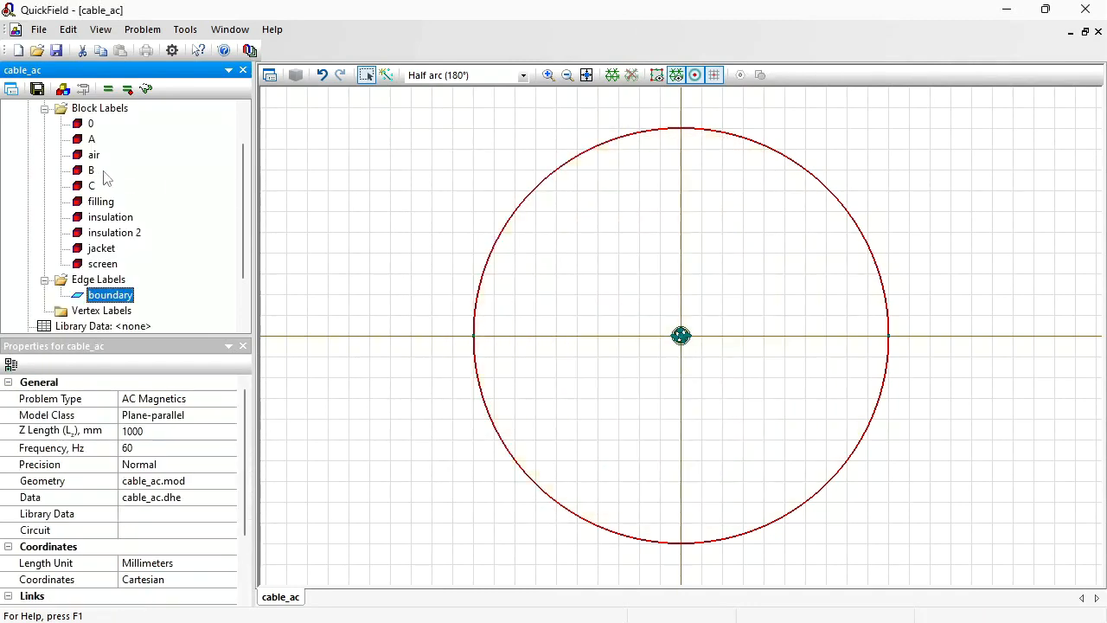
- Build the finite element mesh for all blocks of the cable model and save the problem
click(438, 136)
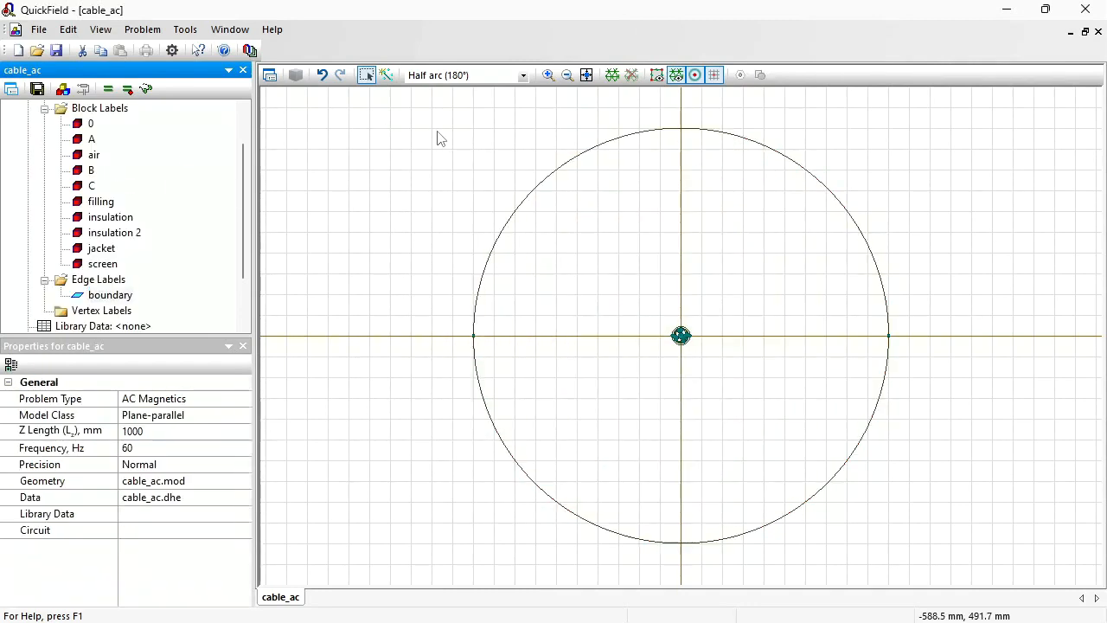
click(616, 81)
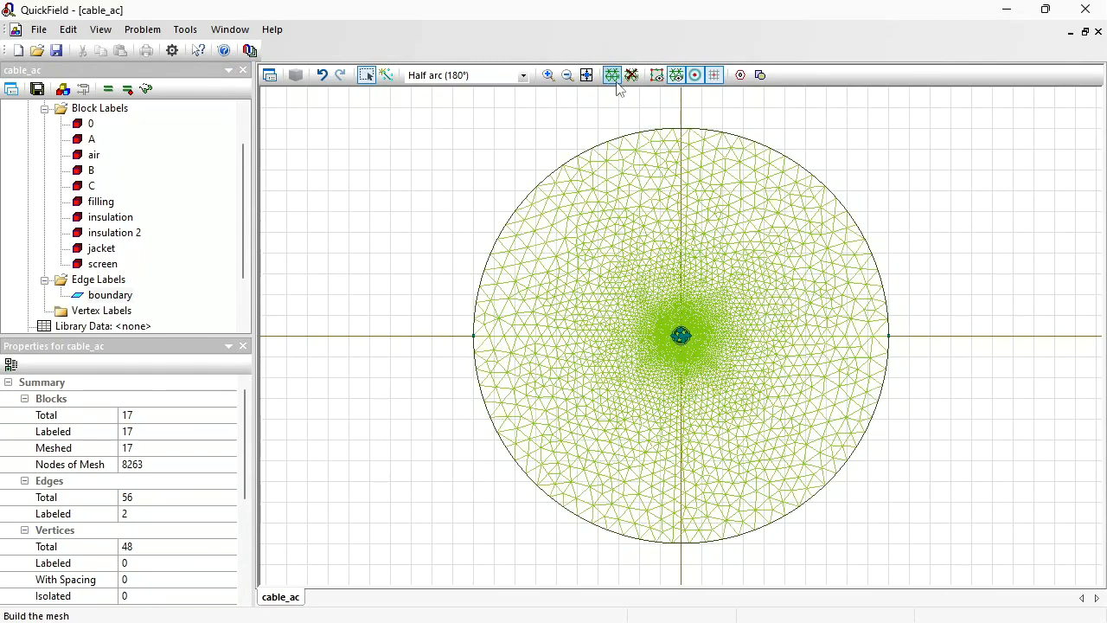
click(37, 89)
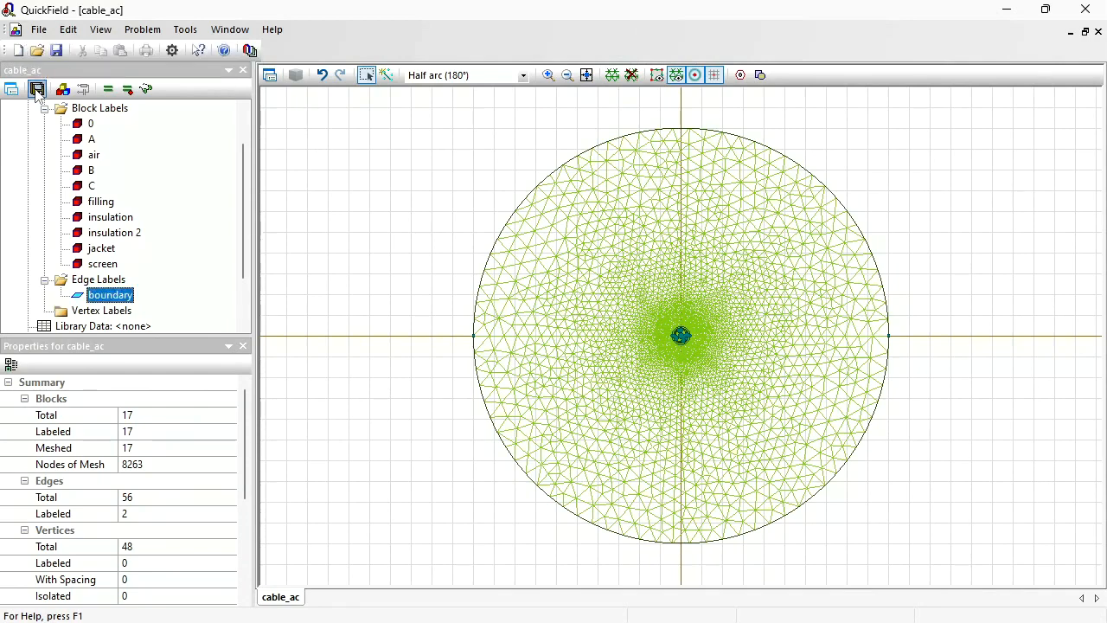
- Solve the cable_ac problem and open the field picture of the results, enlarged on the cable cross-section
click(108, 89)
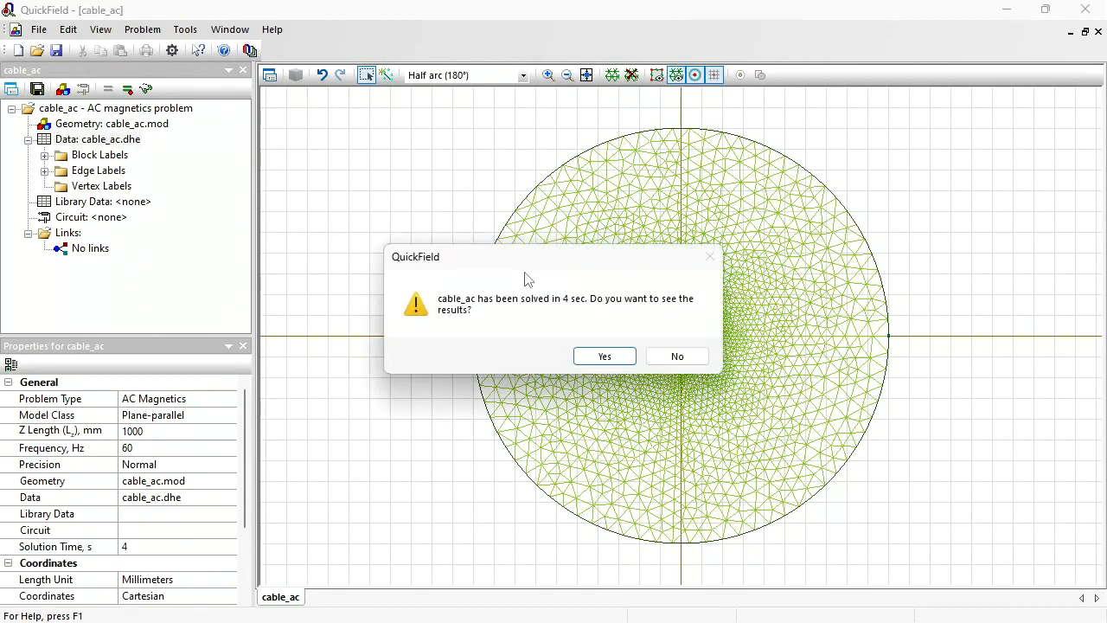
click(603, 357)
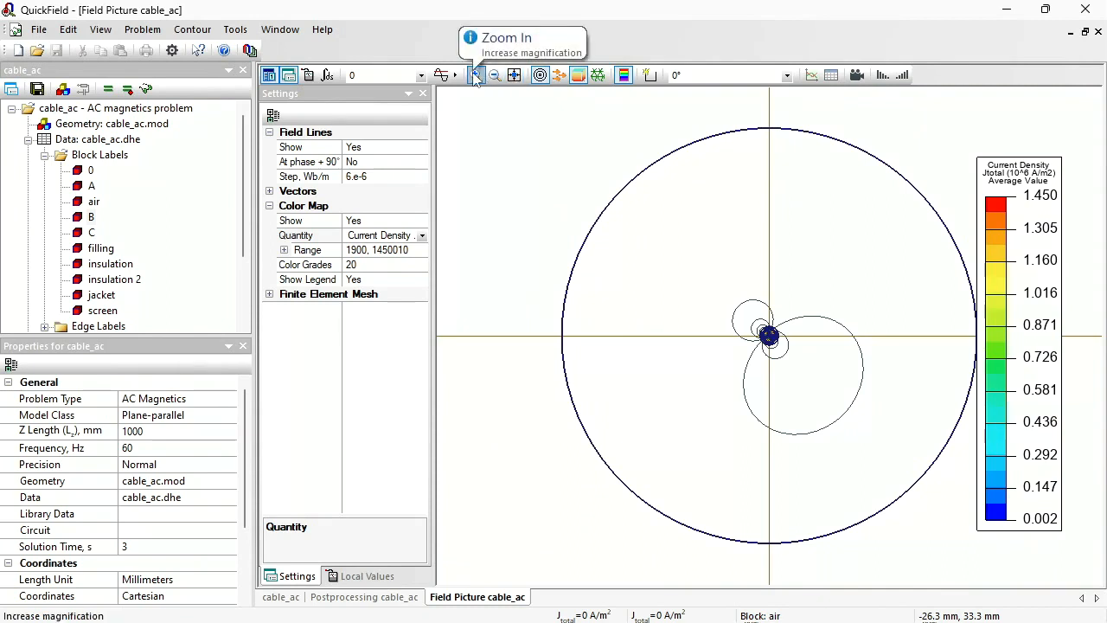
click(475, 75)
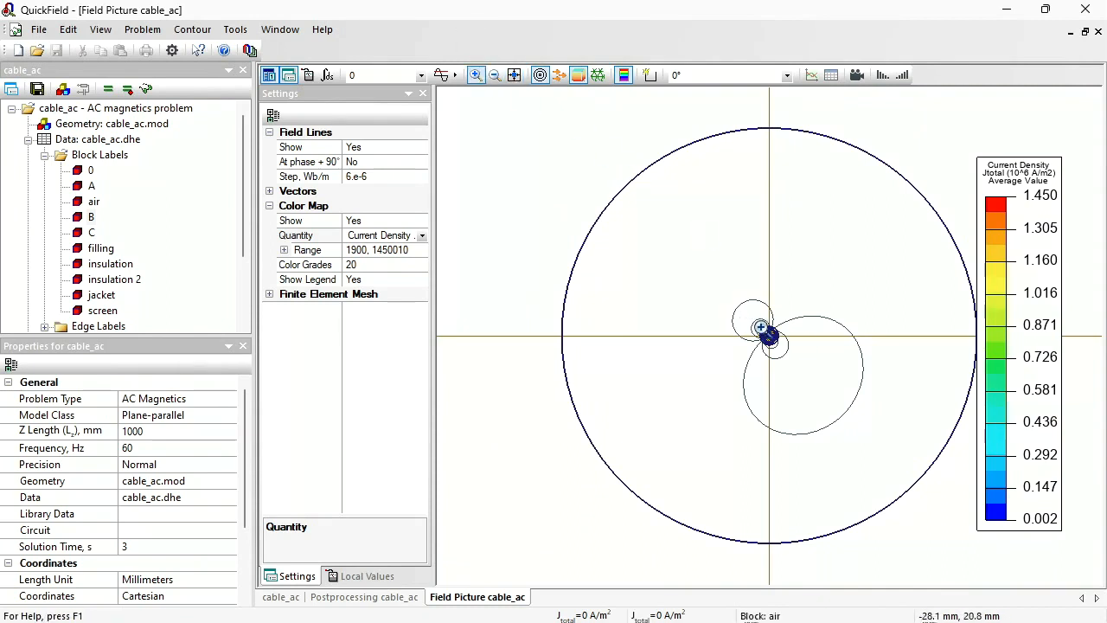
click(766, 334)
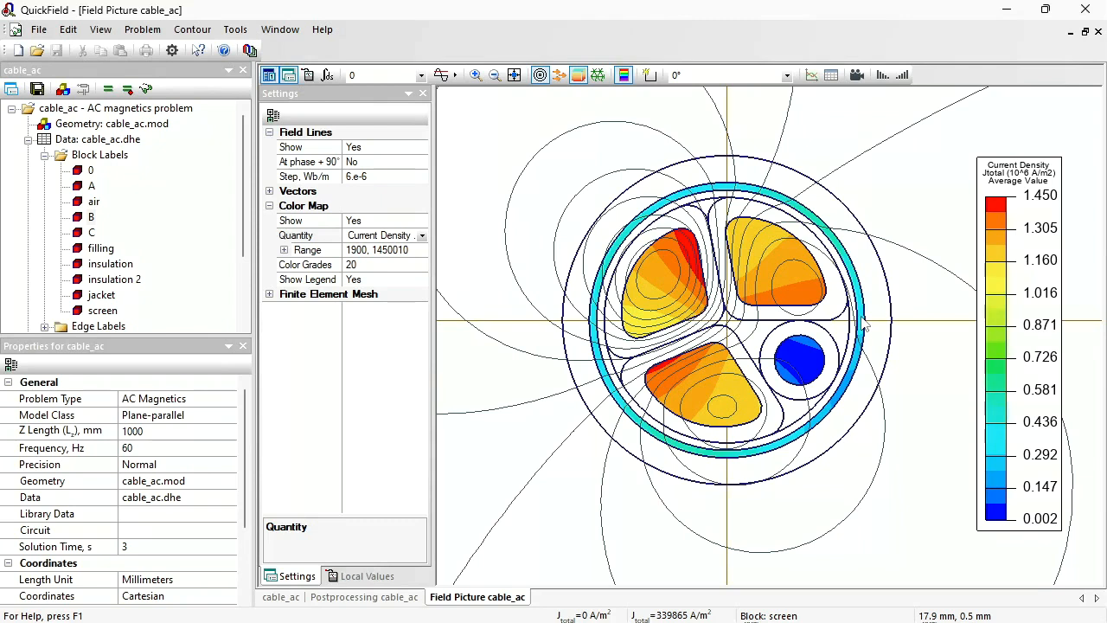
- Calculate the integral quantities over conductor A and over conductor C, and read the Joule heat of each
click(651, 78)
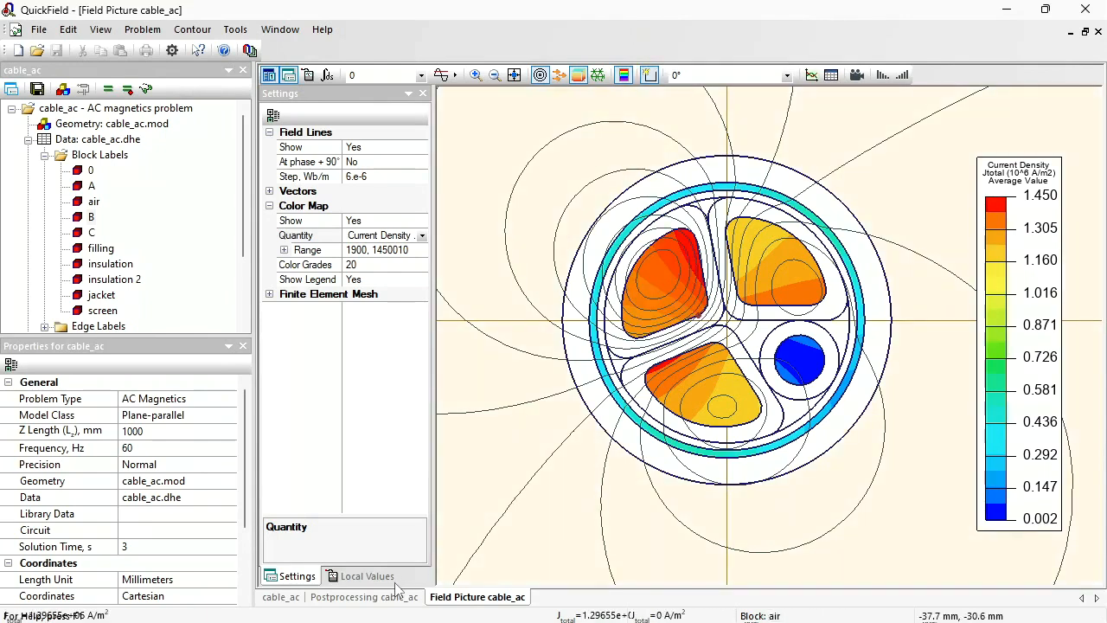
click(327, 76)
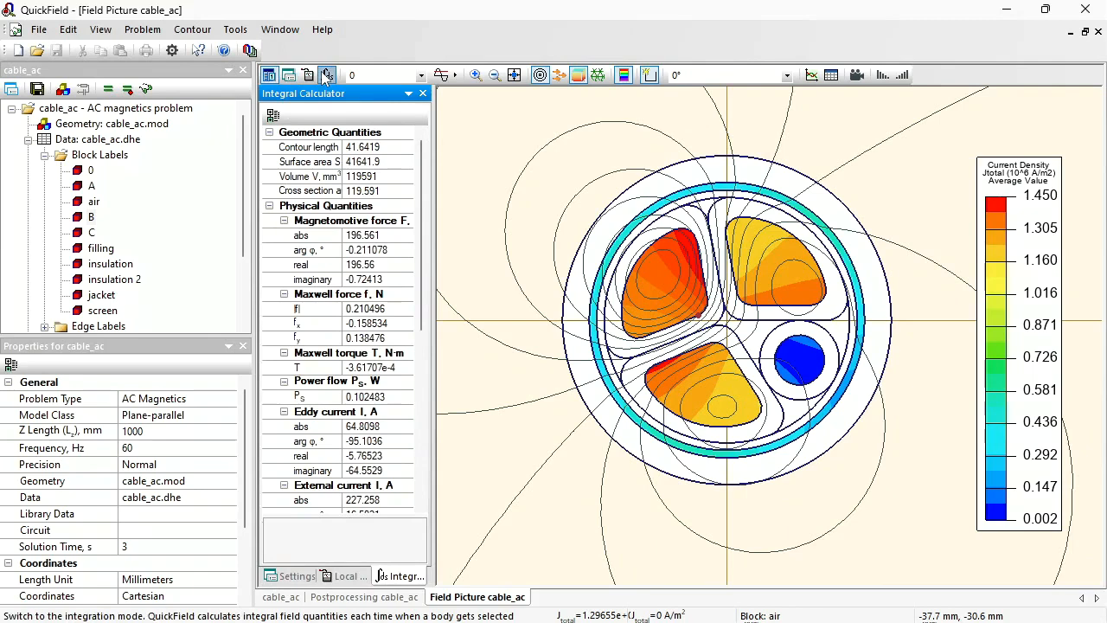
scroll(421, 318, down, 7)
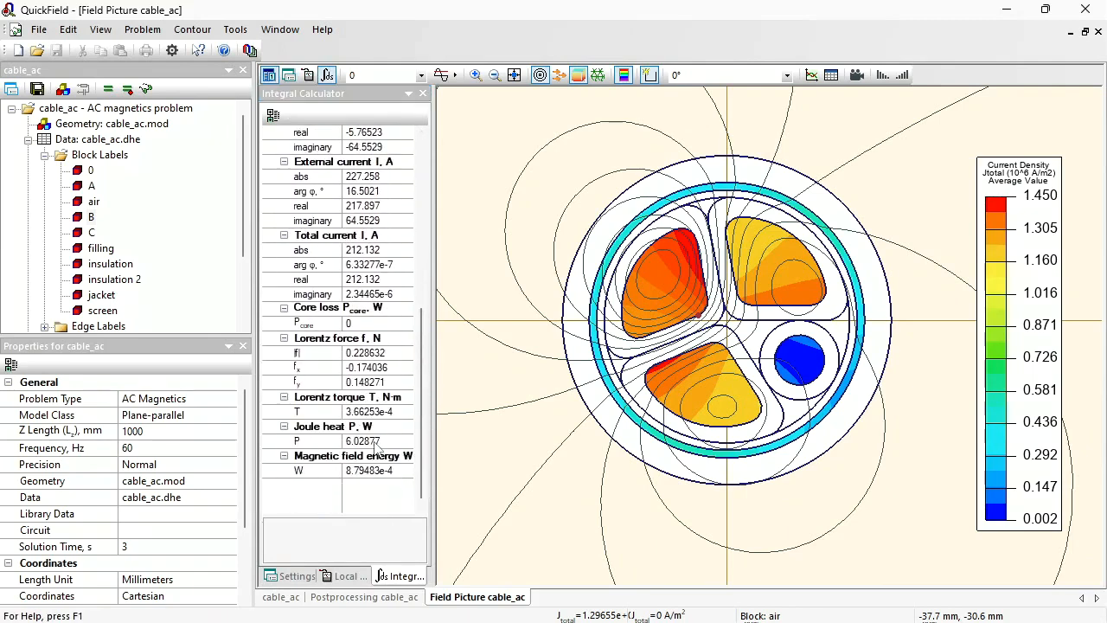
click(376, 443)
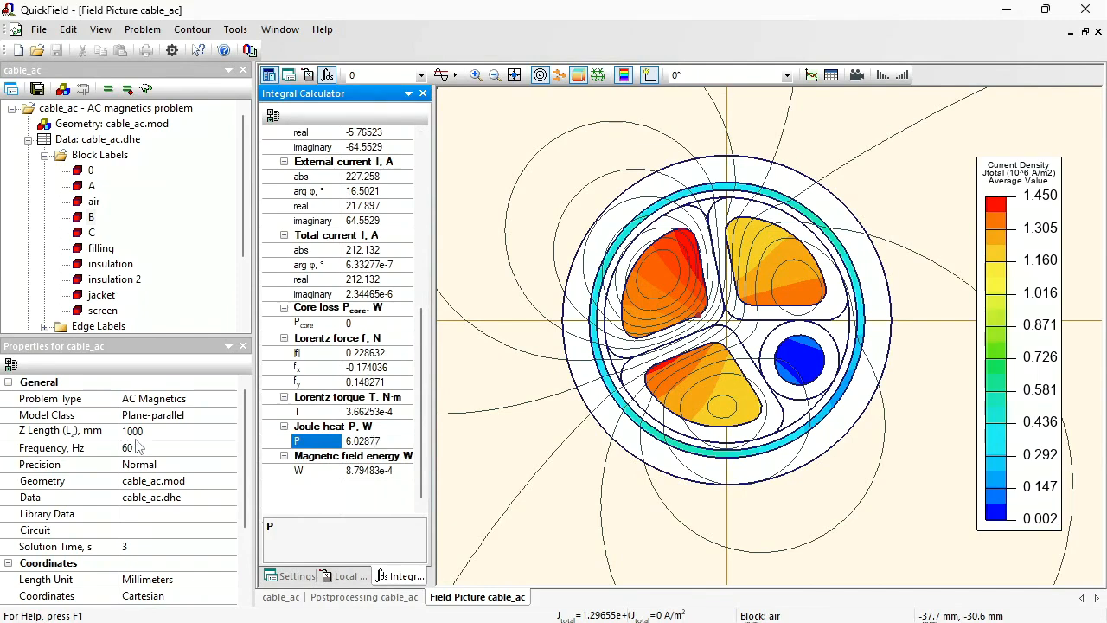
click(709, 390)
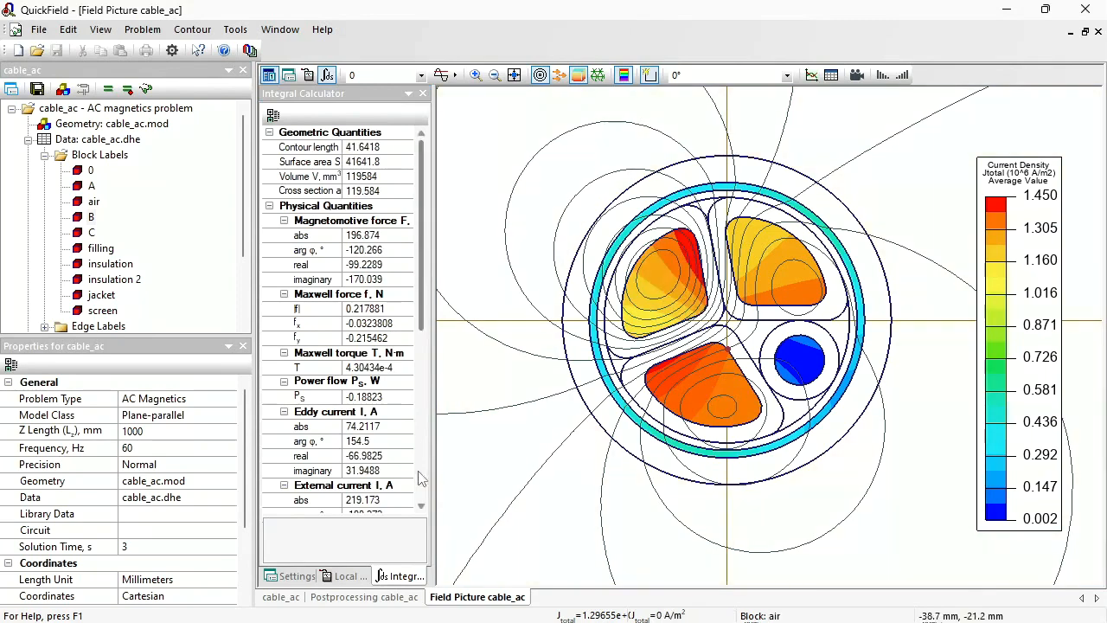
scroll(413, 349, down, 7)
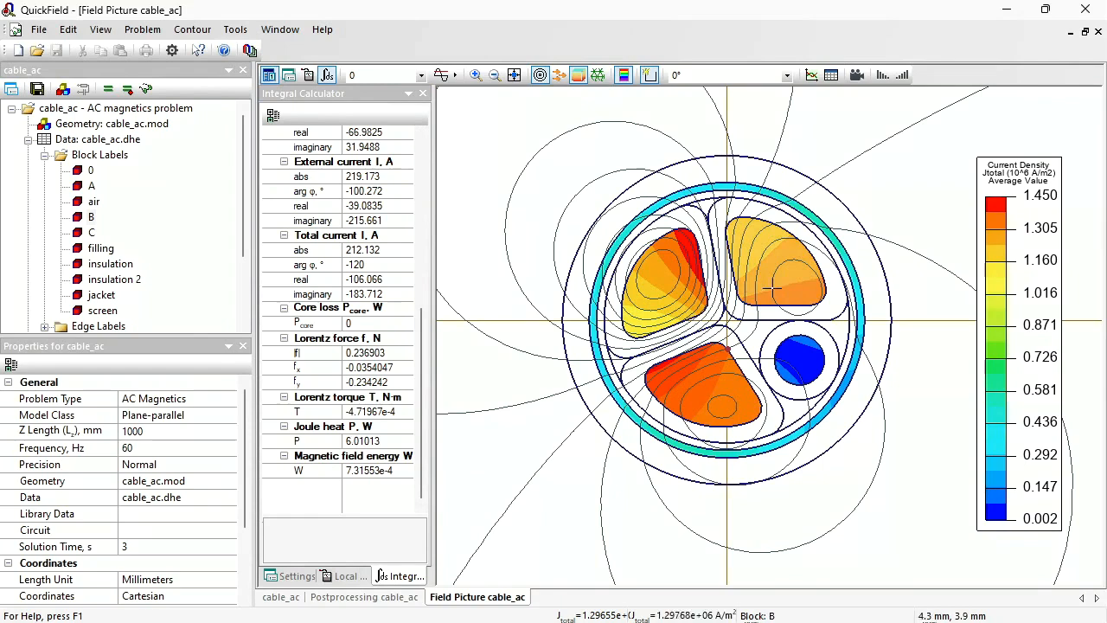
- Read the Joule heat of the round neutral conductor and of the screen, collapsing the integral quantities that are not needed
ctrl+click(797, 360)
ctrl+click(729, 394)
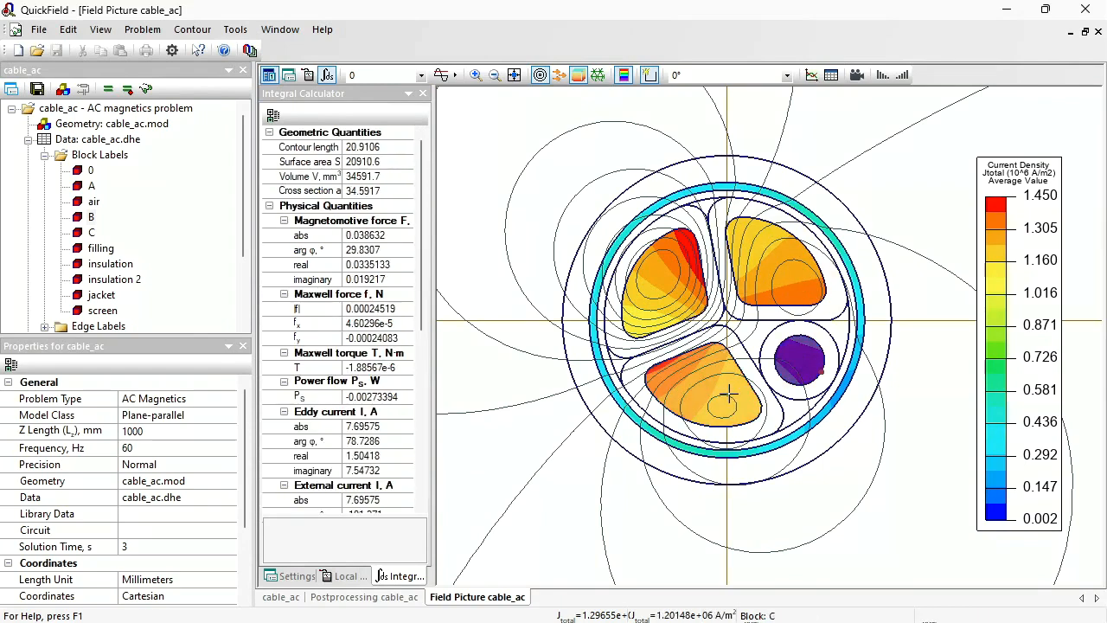
click(285, 221)
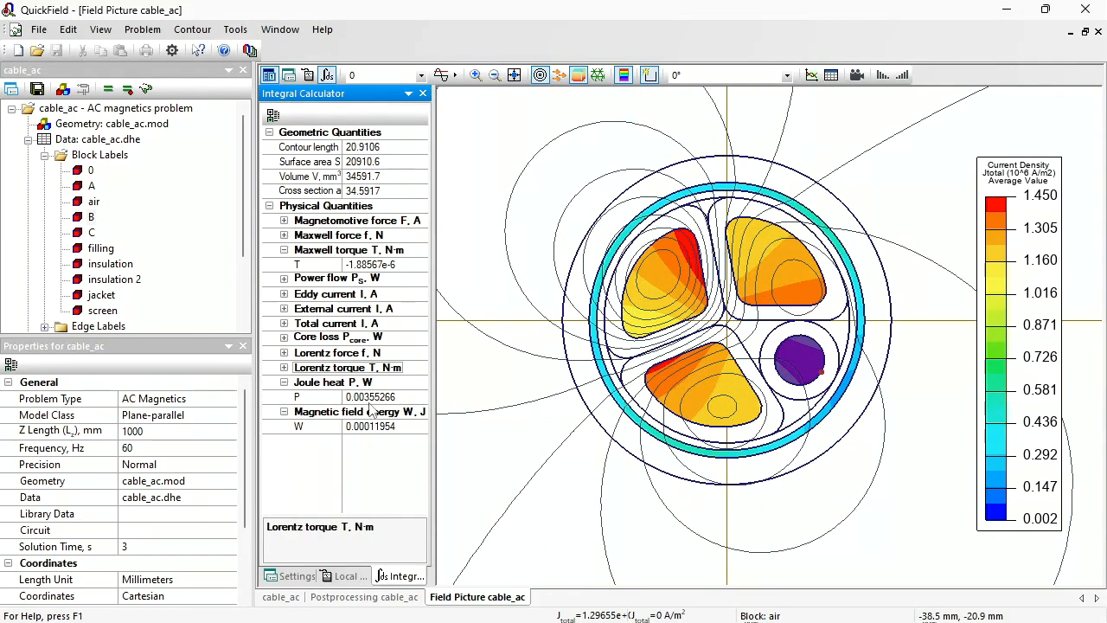
key(Down)
key(Down)
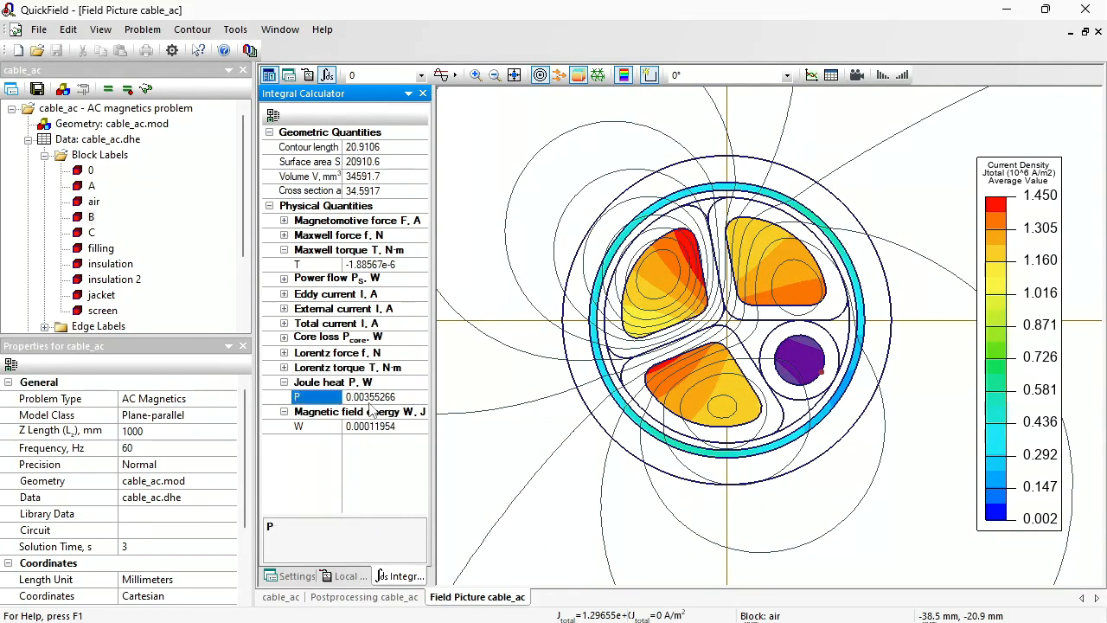
click(828, 229)
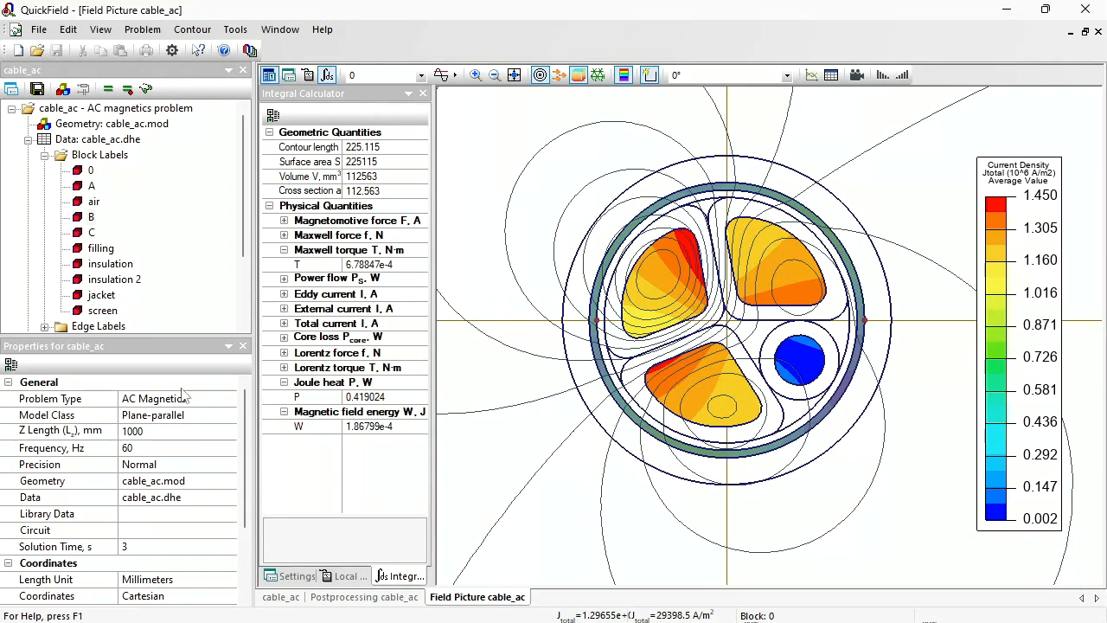
- Check the conductivity temperature in the properties of block label B without changing anything
click(90, 216)
double_click(90, 217)
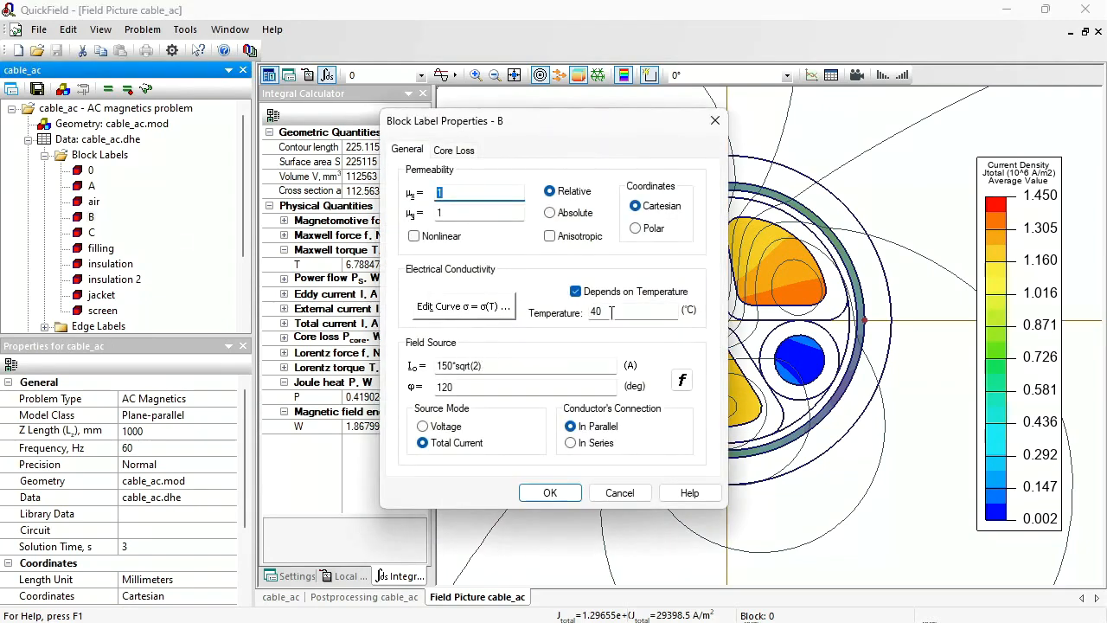
click(628, 492)
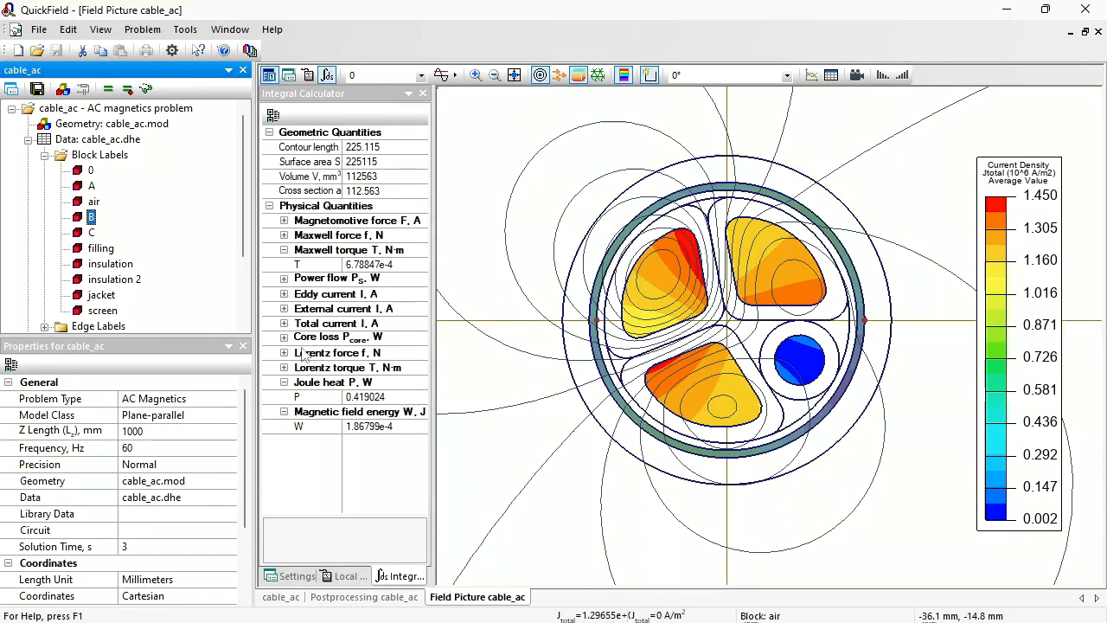
- Start a new problem named cable_heat and set its problem type to Steady-State Heat Transfer
click(19, 50)
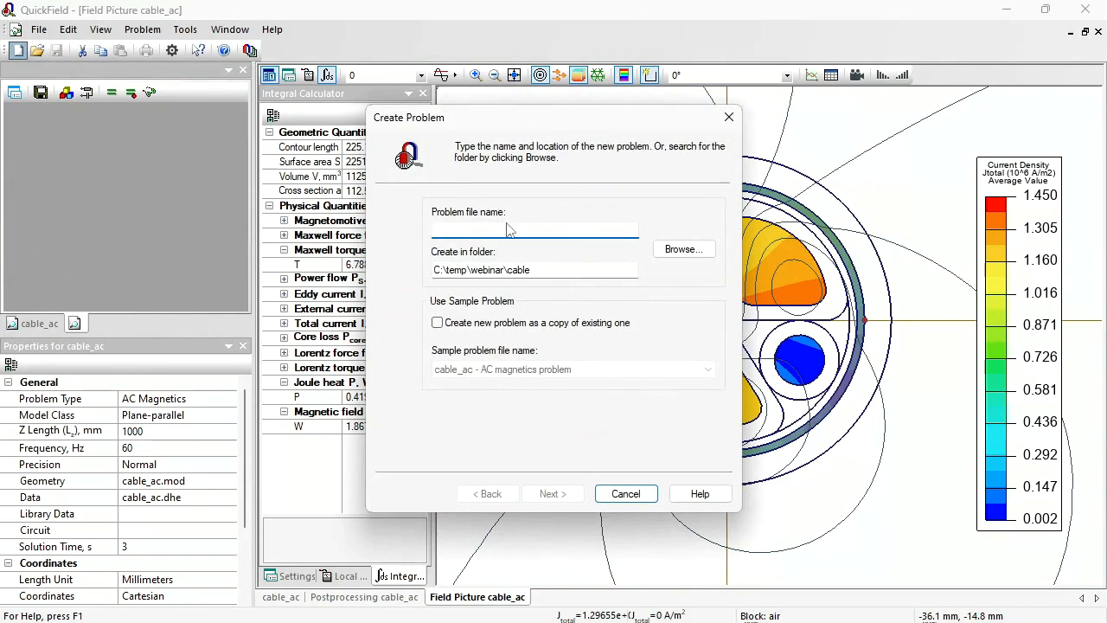
text(cable_heat)
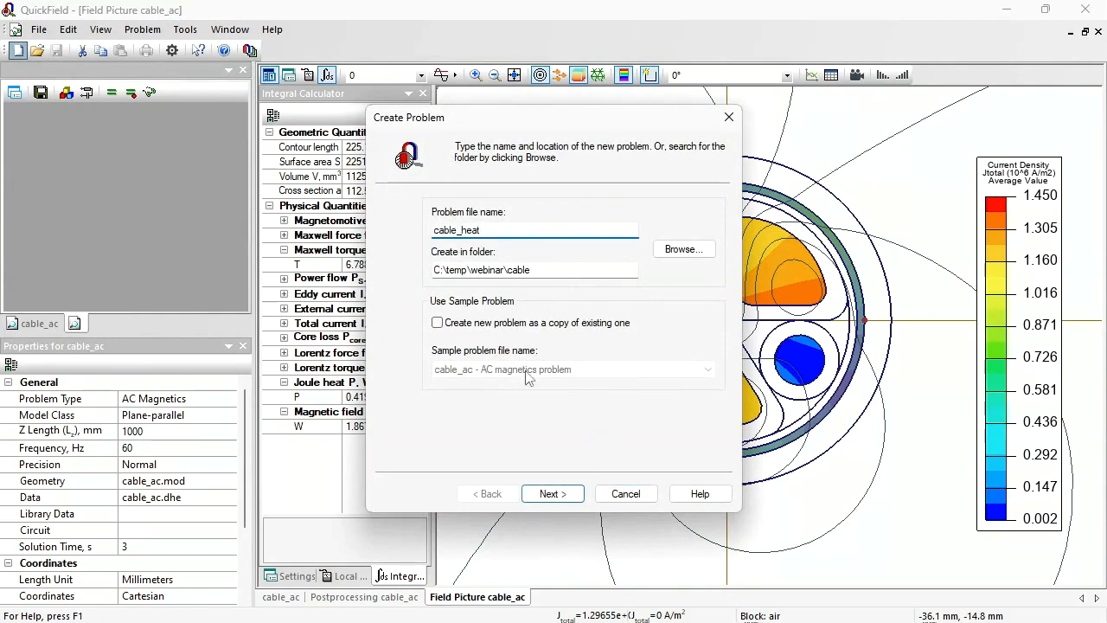
click(552, 494)
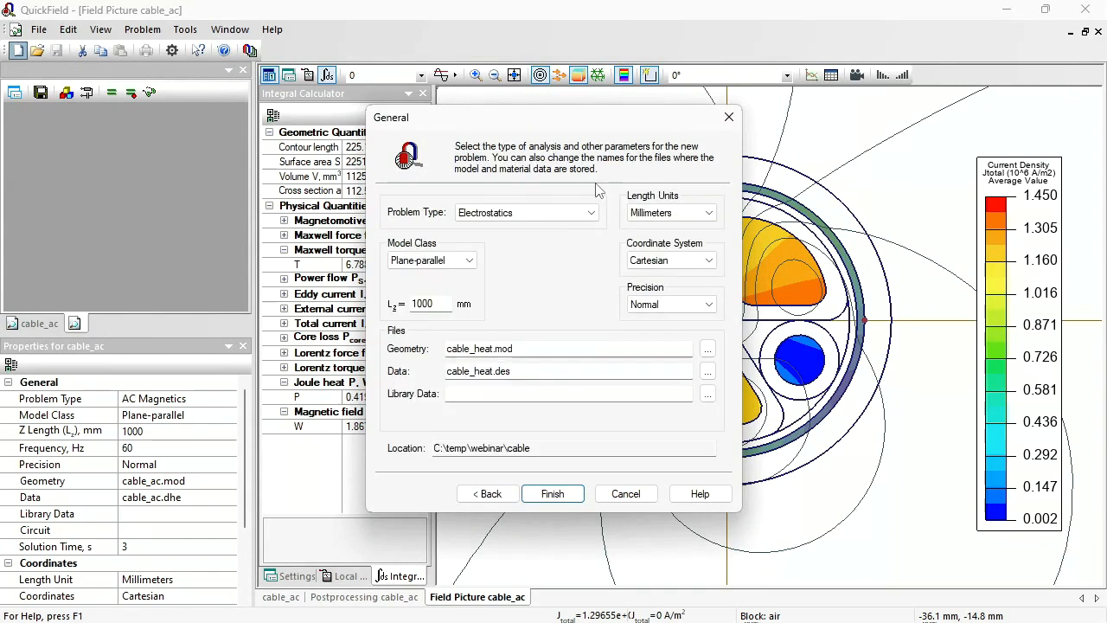
click(591, 212)
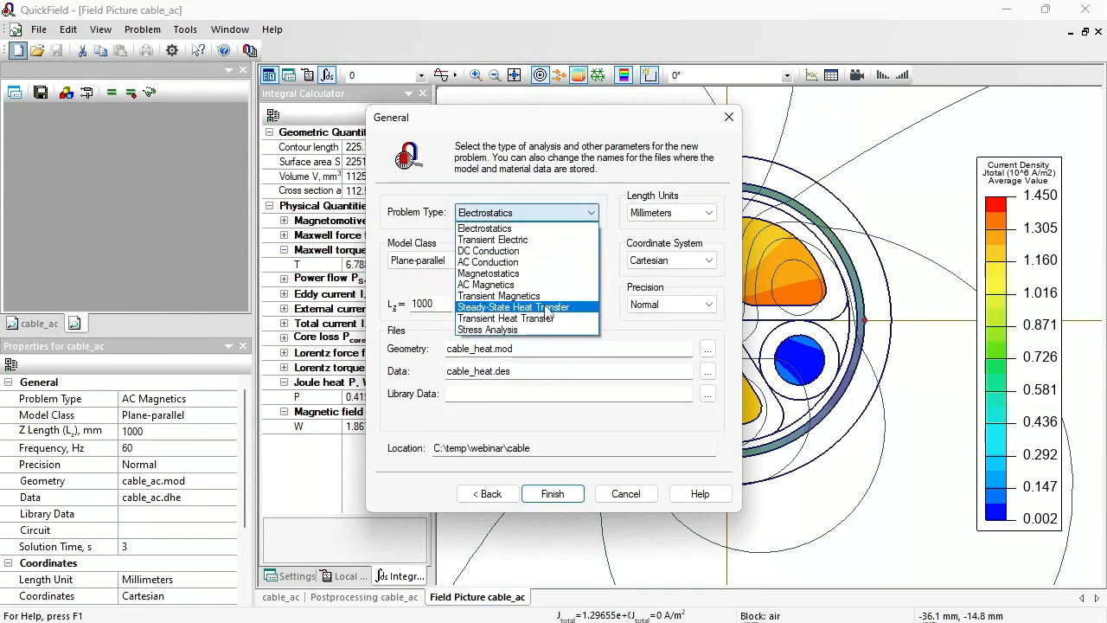
click(546, 307)
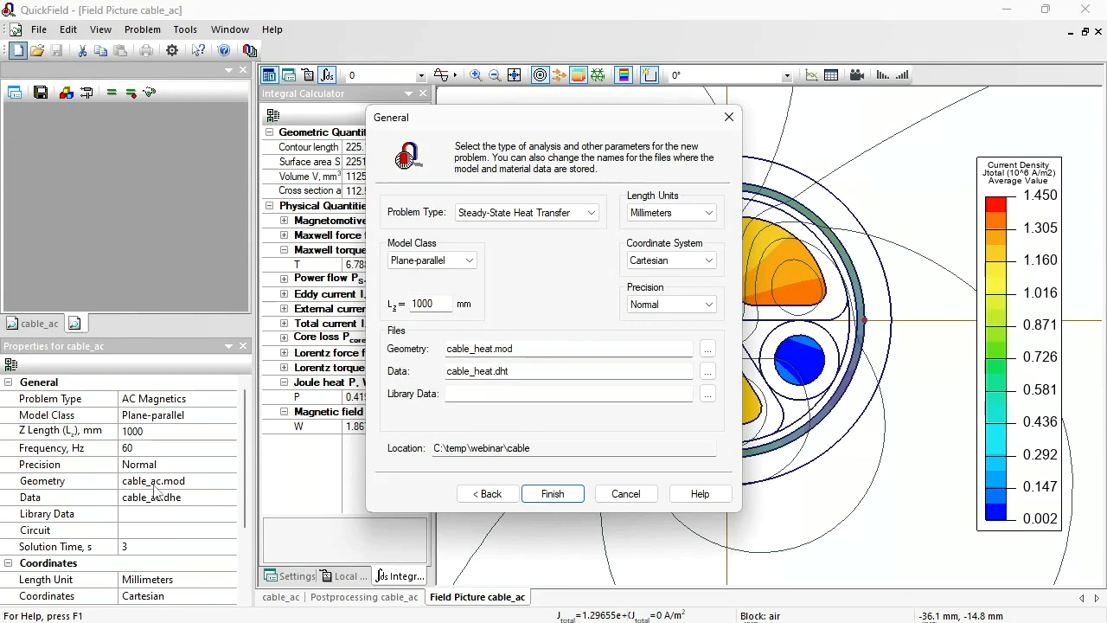
- Use the existing cable_ac.mod as the geometry file of the new heat problem and finish creating it
click(708, 348)
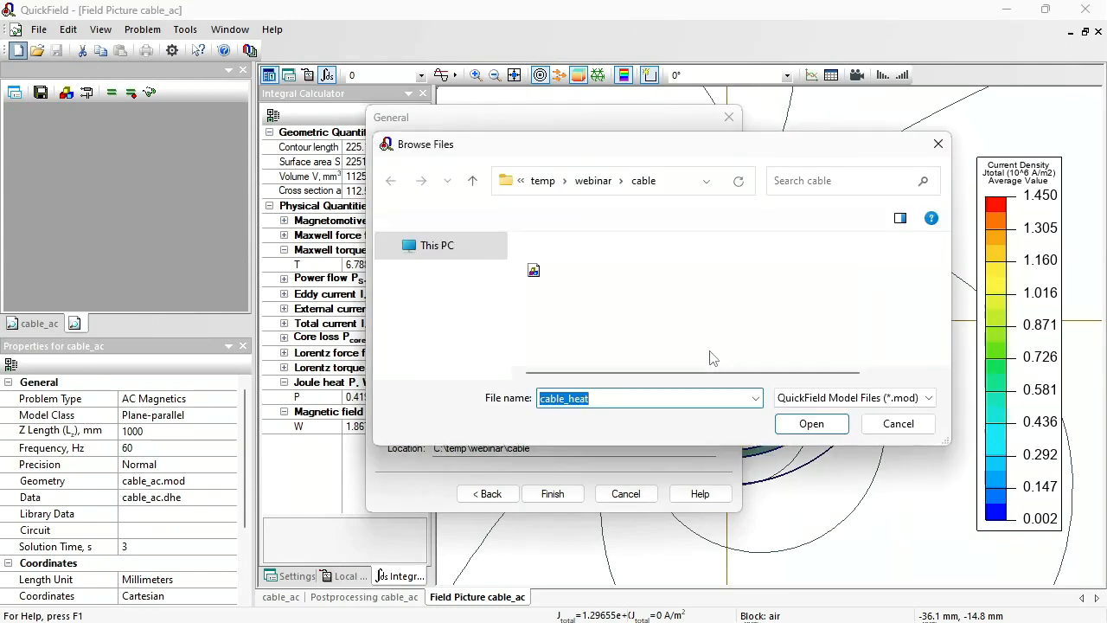
click(584, 311)
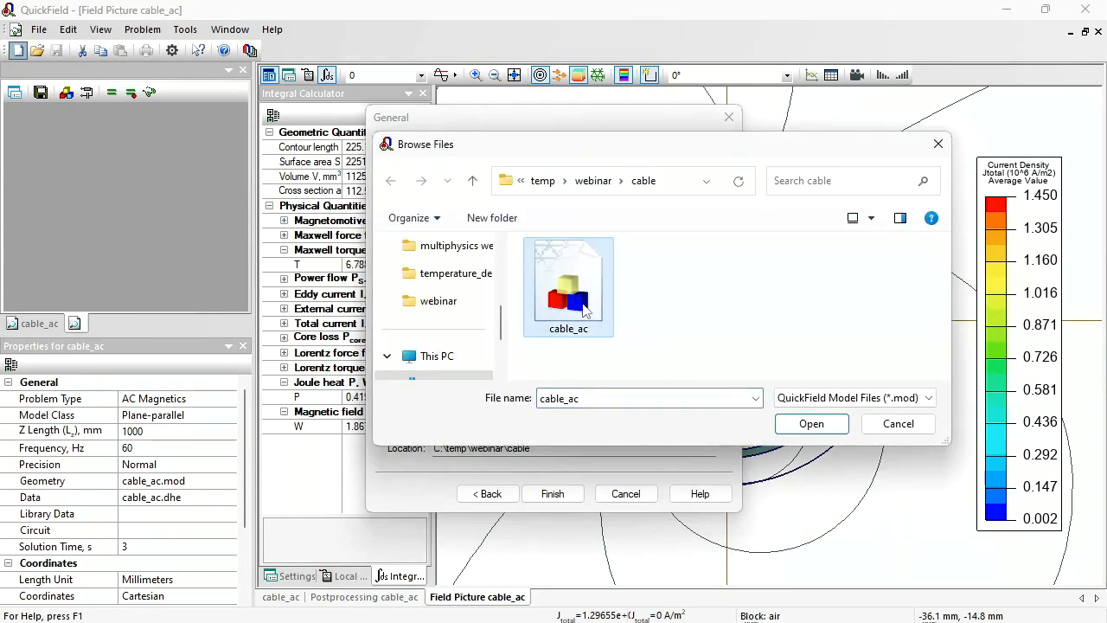
click(811, 423)
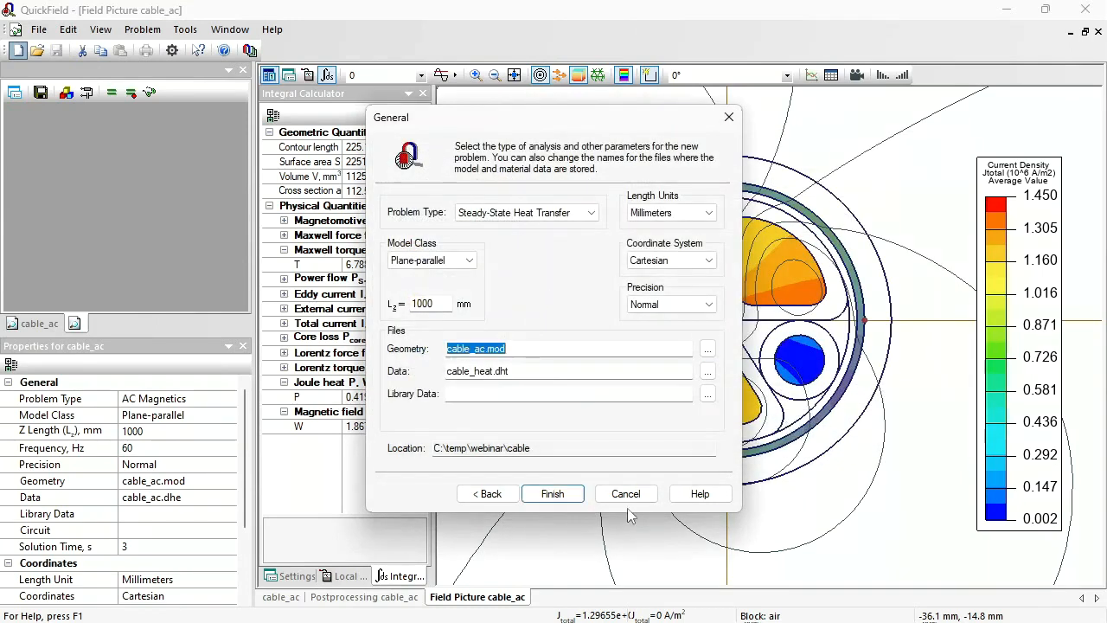
click(553, 493)
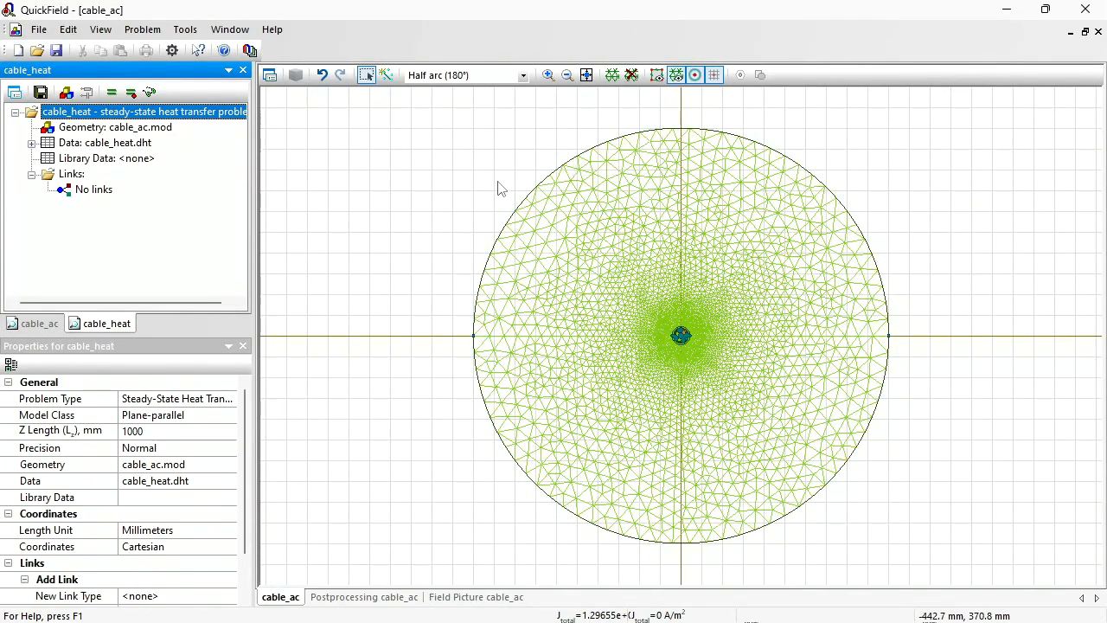
- Set the thermal conductivity of block label 0 in the cable_heat data to 247 W/K·m
click(31, 143)
click(48, 158)
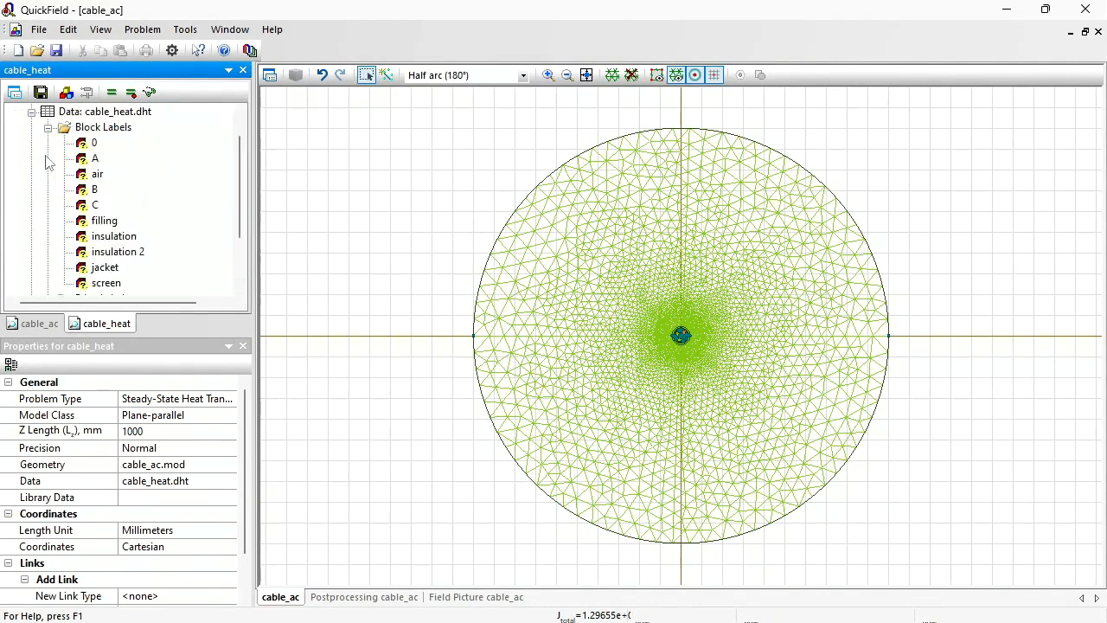
click(96, 149)
double_click(97, 149)
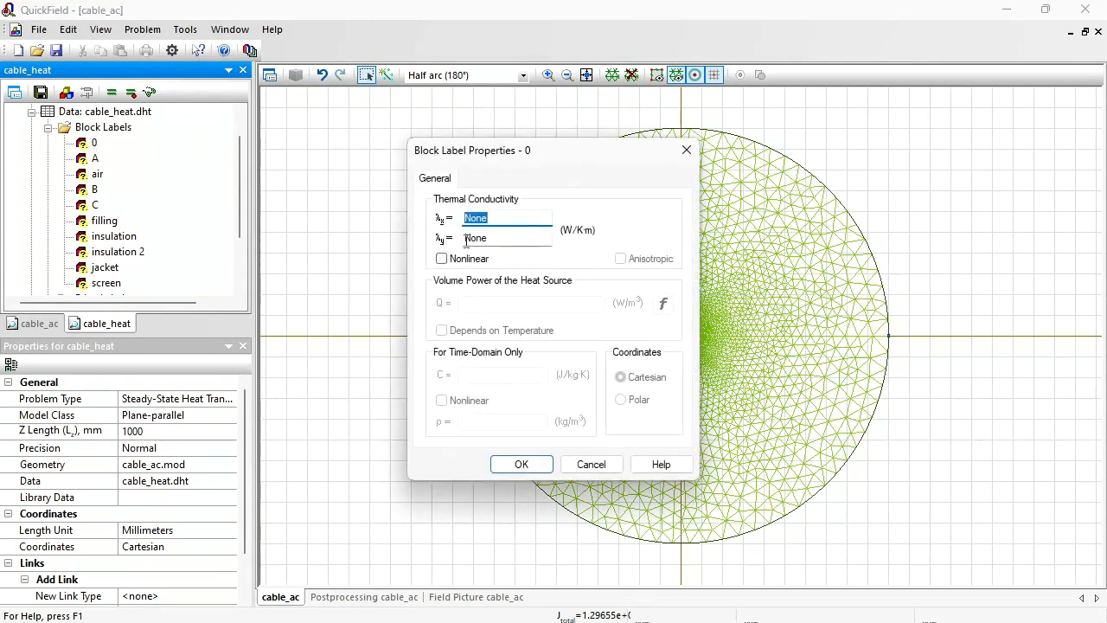
text(247)
key(Return)
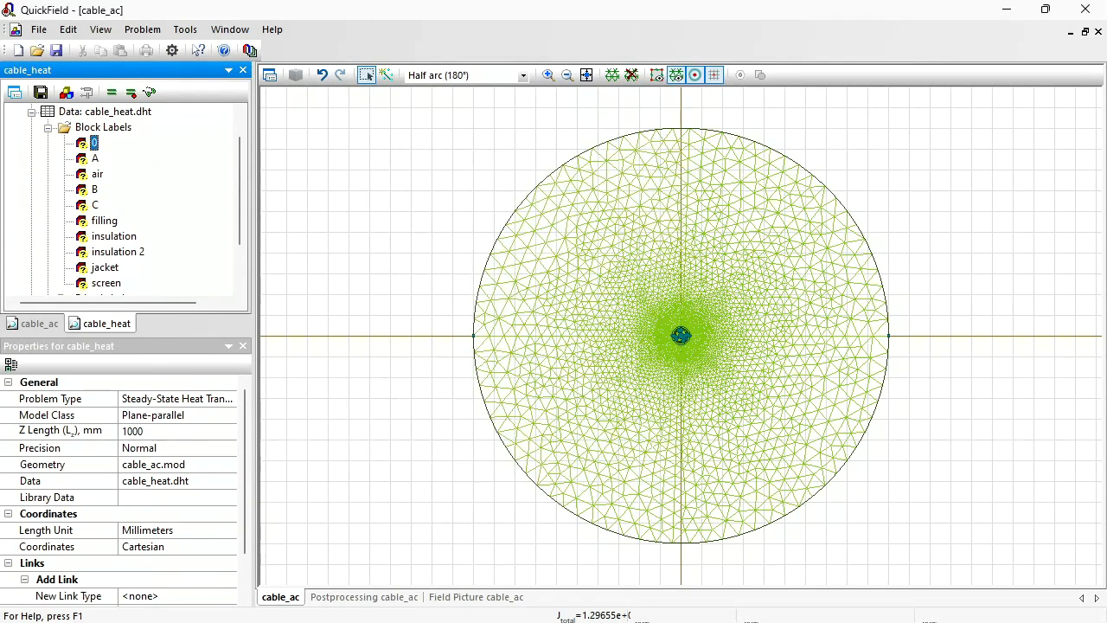
- Set the thermal conductivity of block label A to 247 W/K·m
key(Down)
key(Return)
text(2)
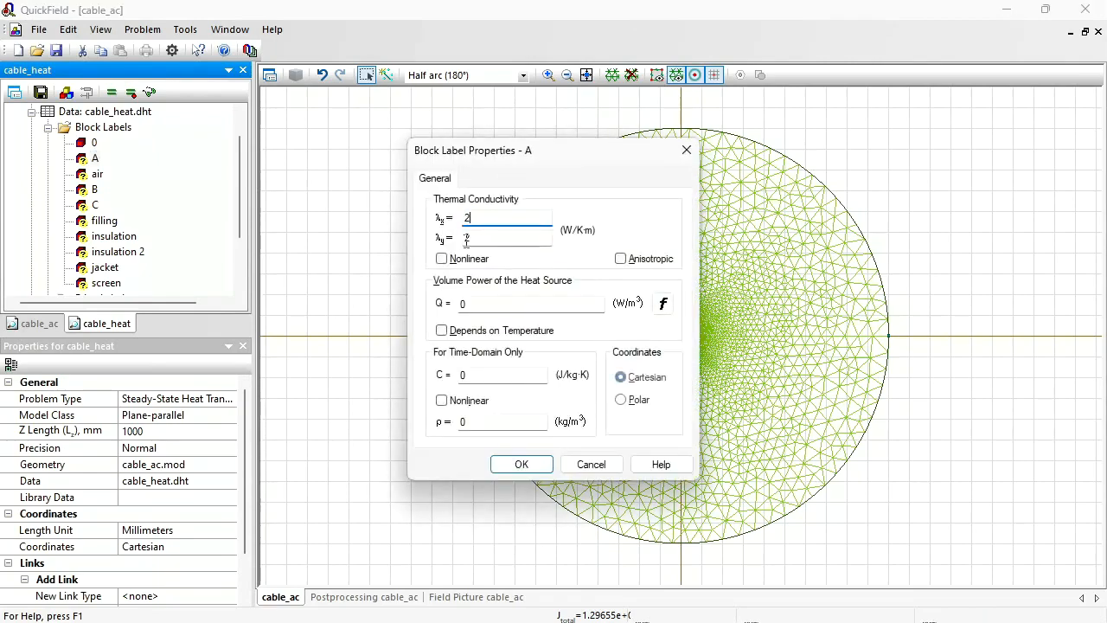
text(47)
key(Return)
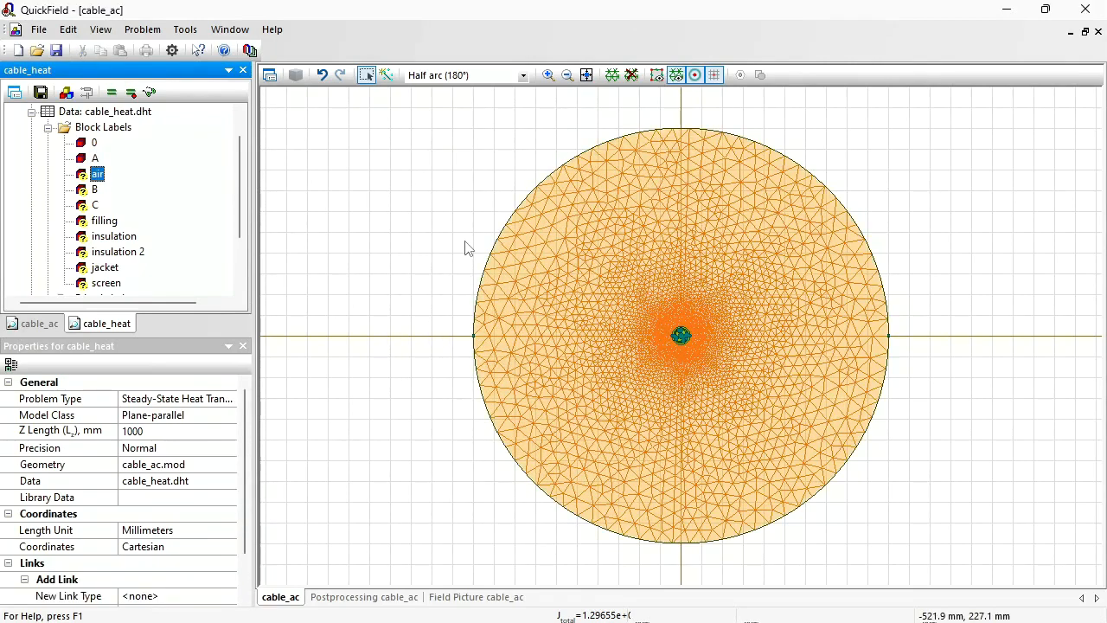
- Set the thermal conductivity of block labels B and C to 247 W/K·m
double_click(466, 248)
click(473, 217)
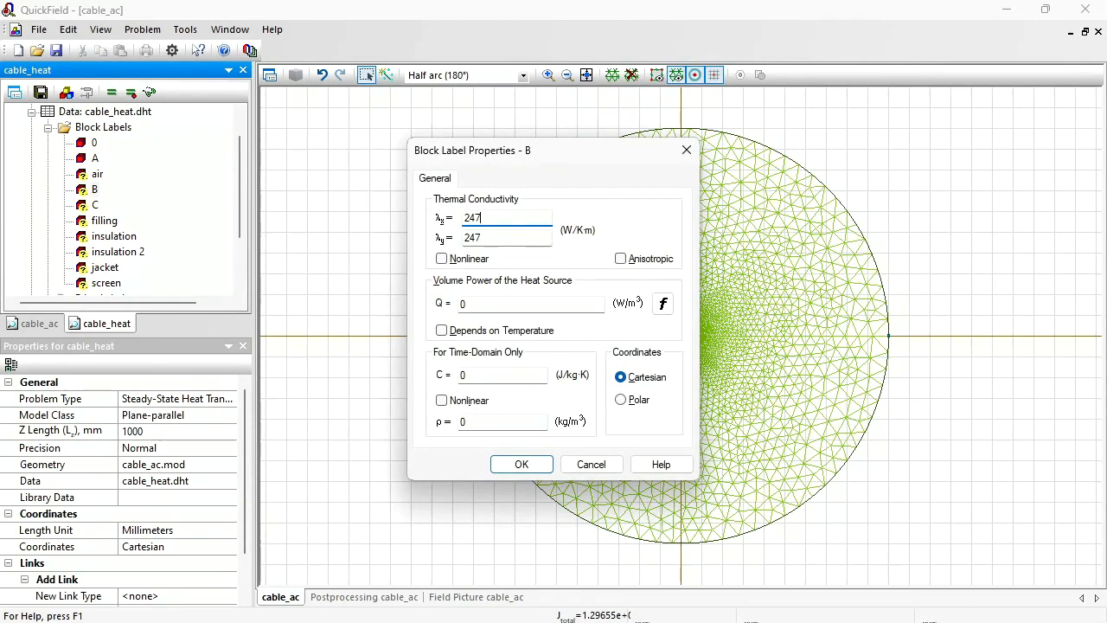
key(Return)
double_click(470, 247)
text(2)
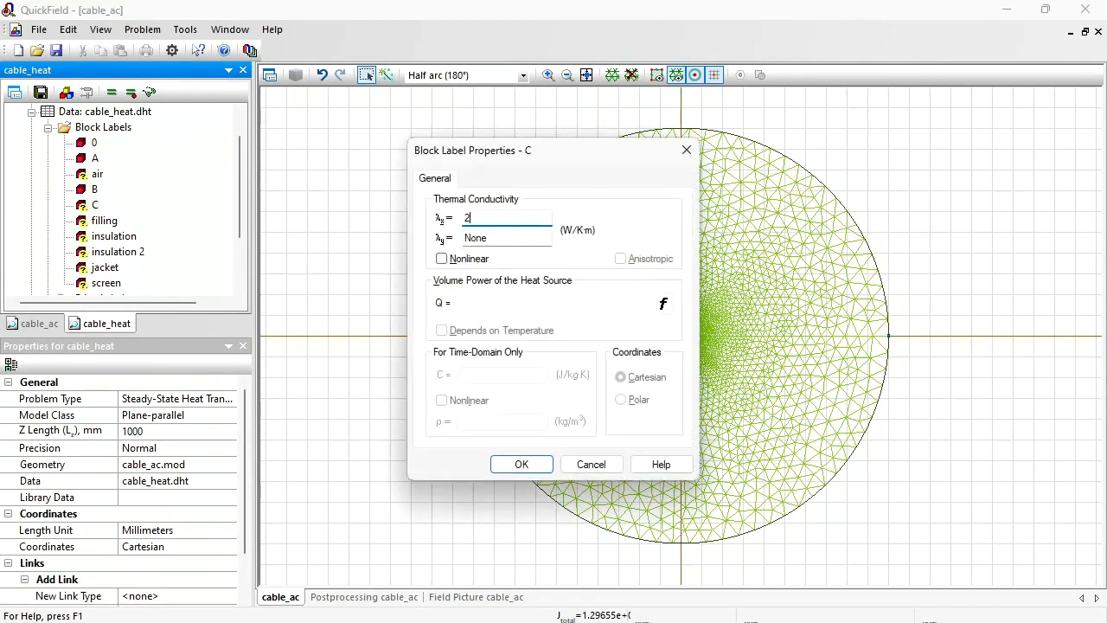
text(4)
key(Return)
- Set the thermal conductivity of the screen block label to 300 W/K·m
key(Down)
key(Down)
key(Down)
key(Down)
key(Down)
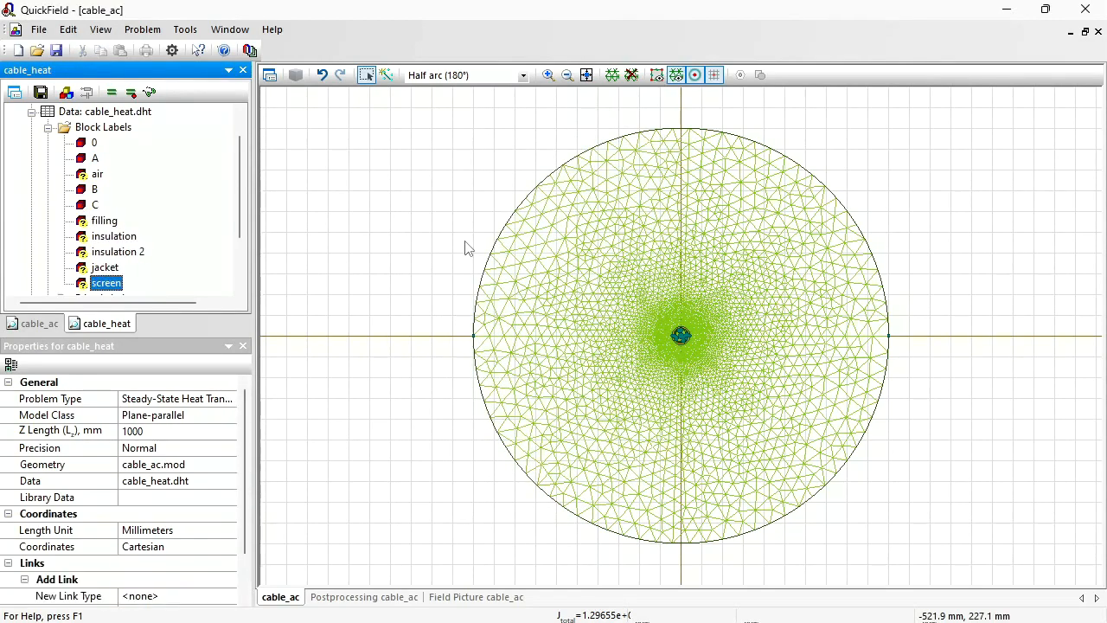
key(Down)
key(Up)
click(581, 467)
key(Return)
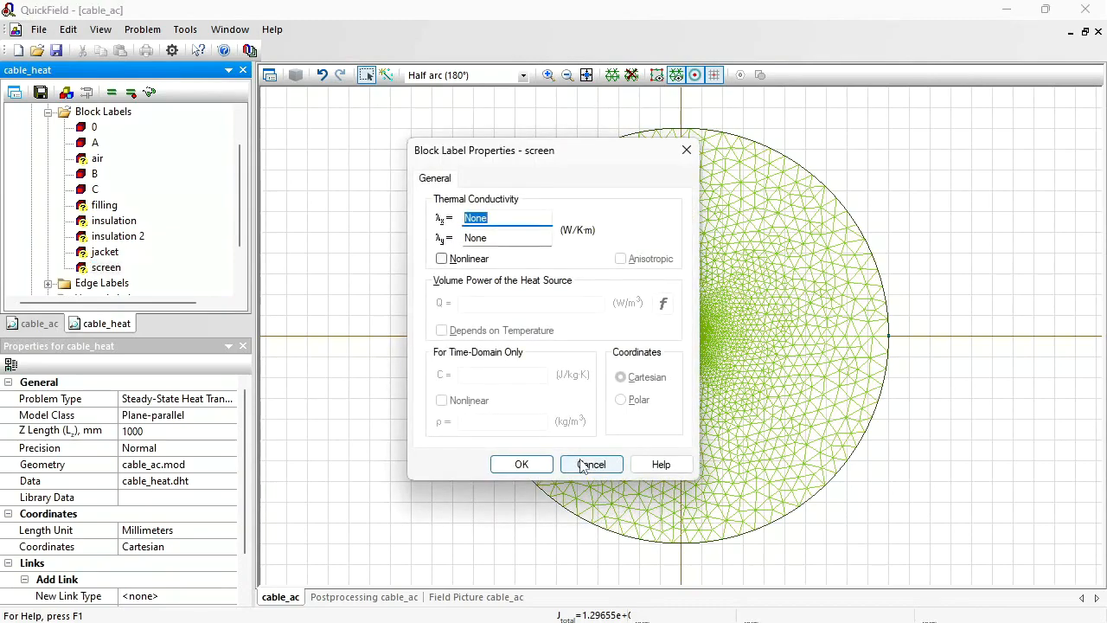
text(300)
key(Return)
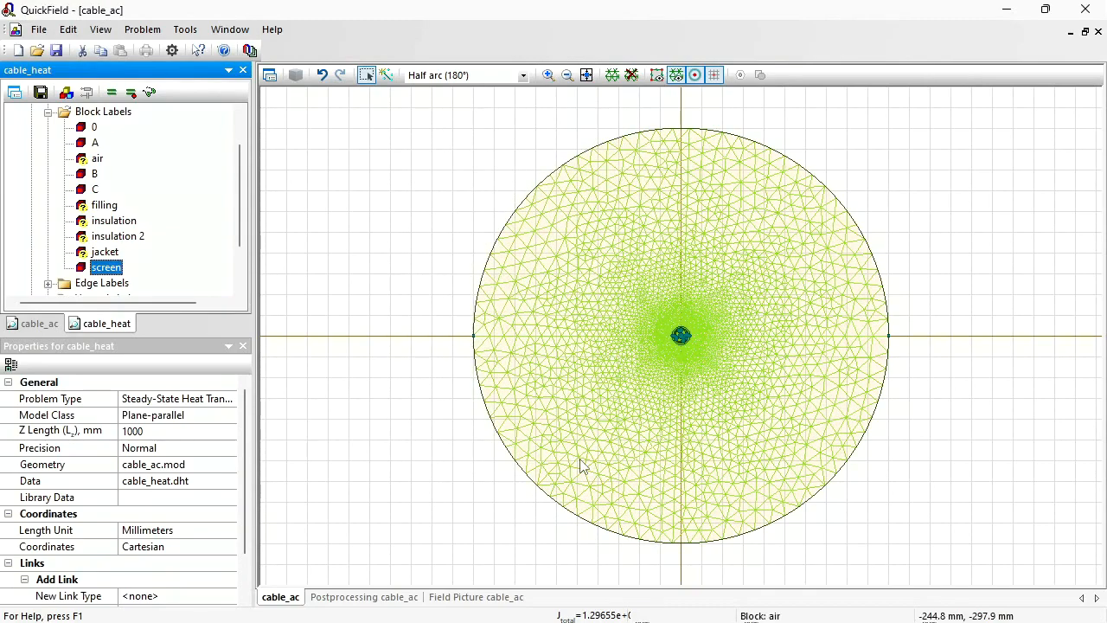
- Set the thermal conductivity of the insulation block label to 0.3 W/K·m
click(97, 222)
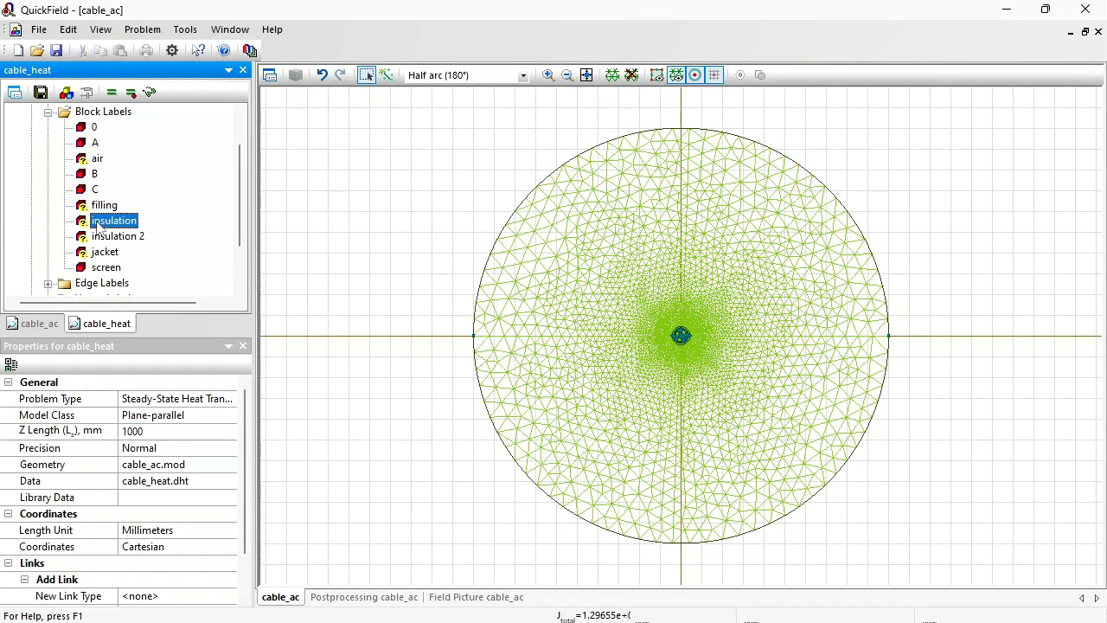
key(Return)
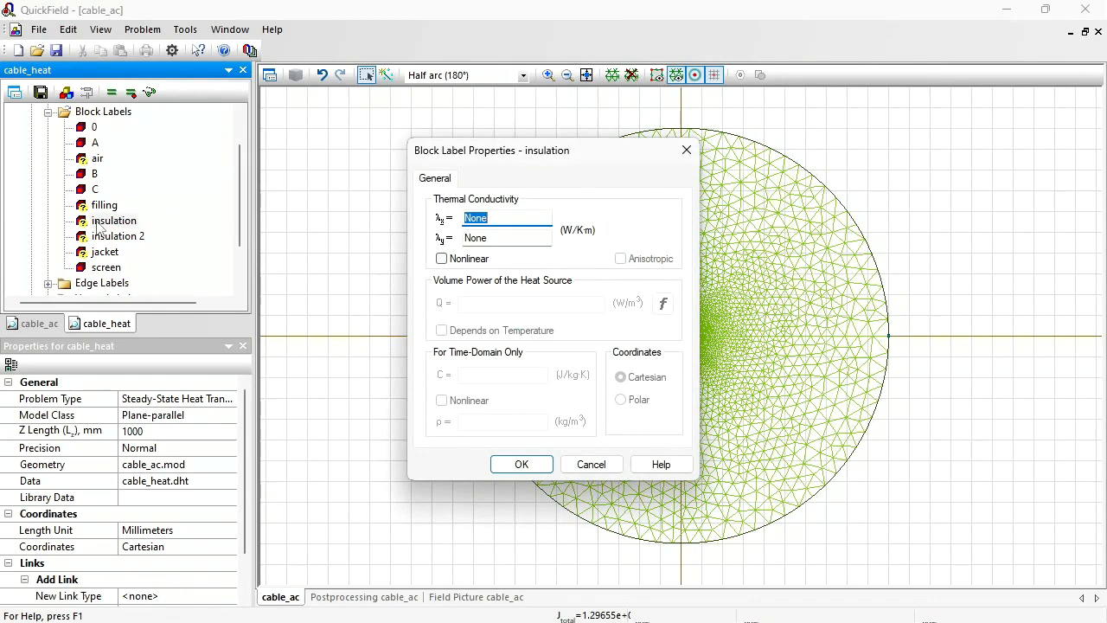
text(0.3)
key(Return)
- Set the thermal conductivity of the insulation 2 block label to 0.2 W/K·m
key(Down)
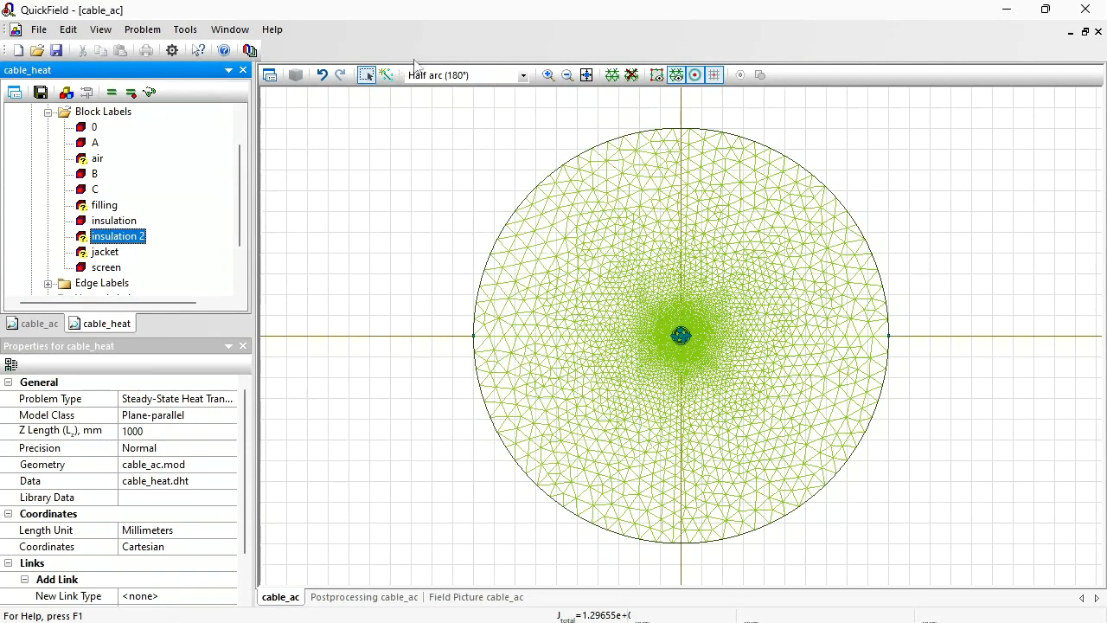
click(549, 75)
drag(671, 321, 701, 351)
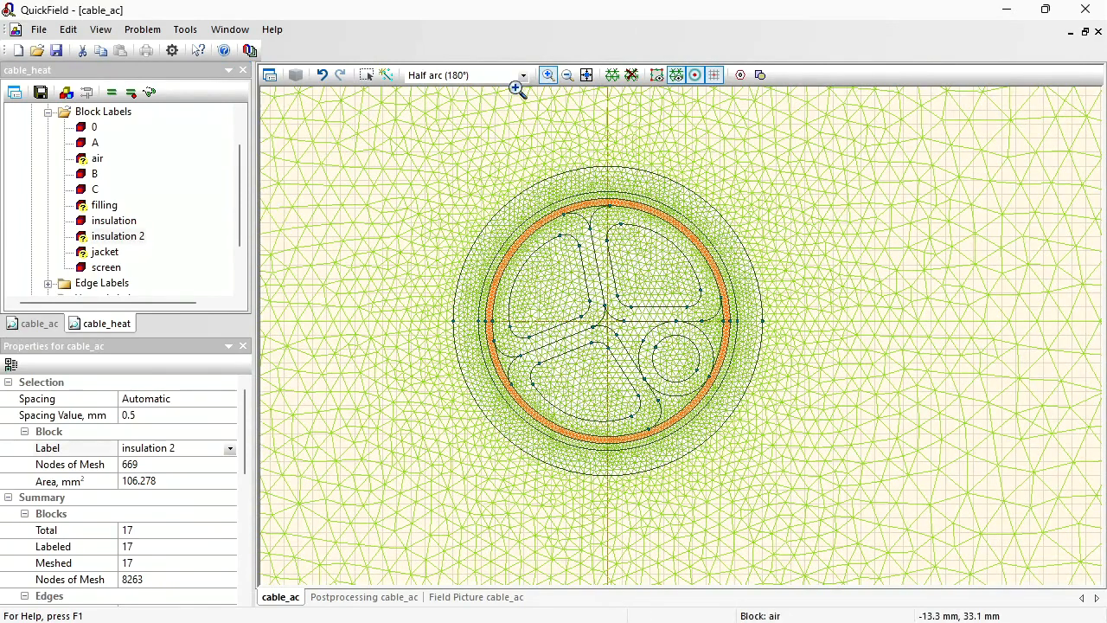
click(548, 75)
double_click(105, 238)
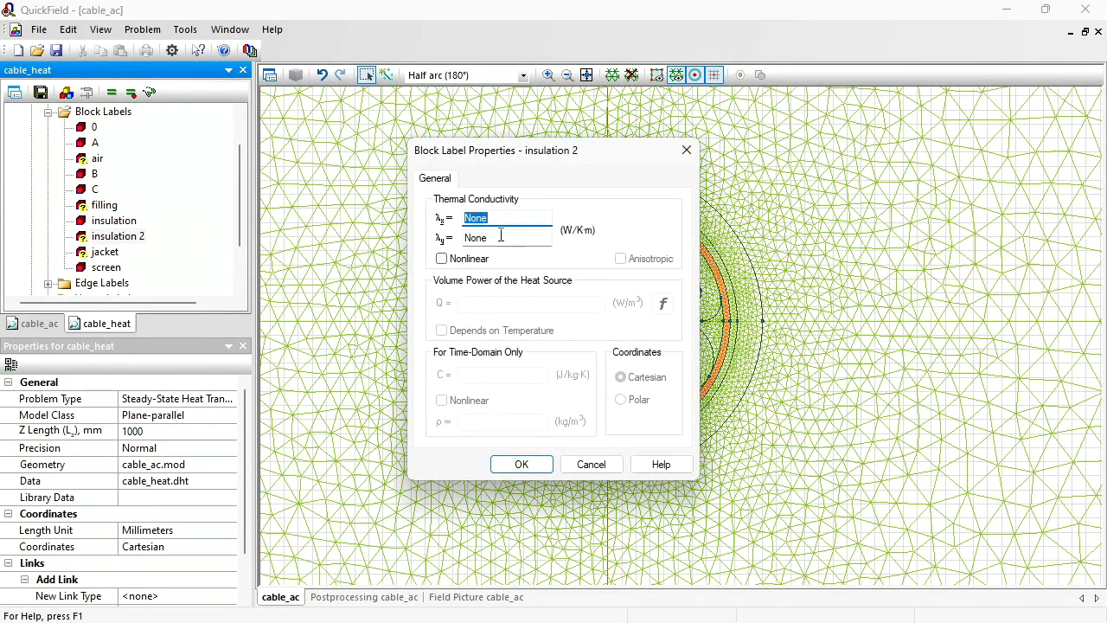
text(0.2)
key(Return)
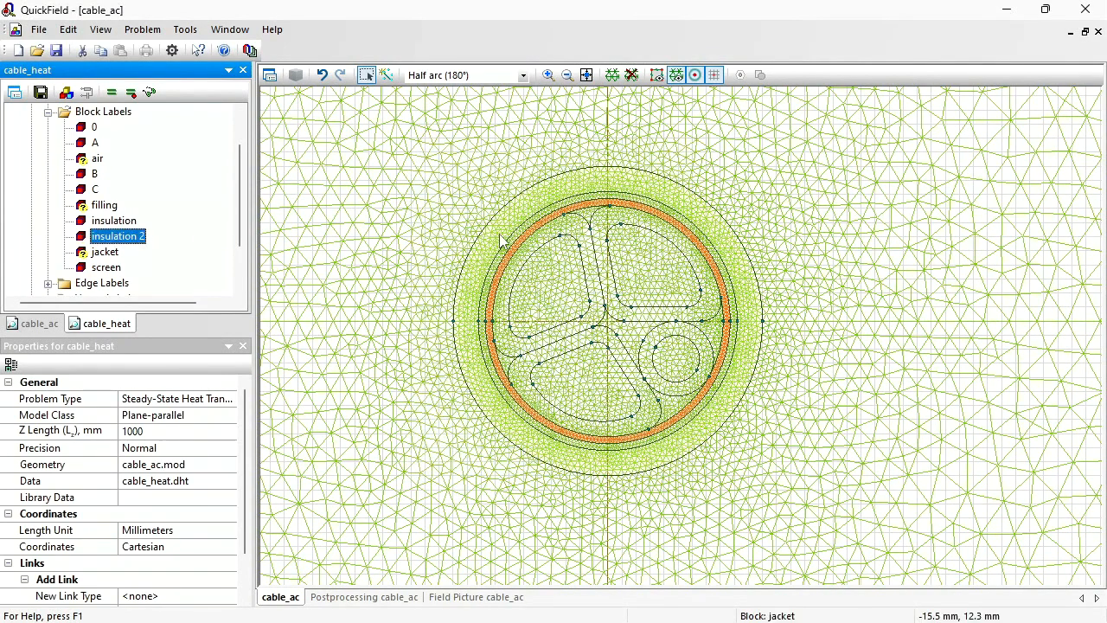
- Set the thermal conductivity of the filling block label to 0.05 W/K·m
key(Up)
key(Up)
key(Return)
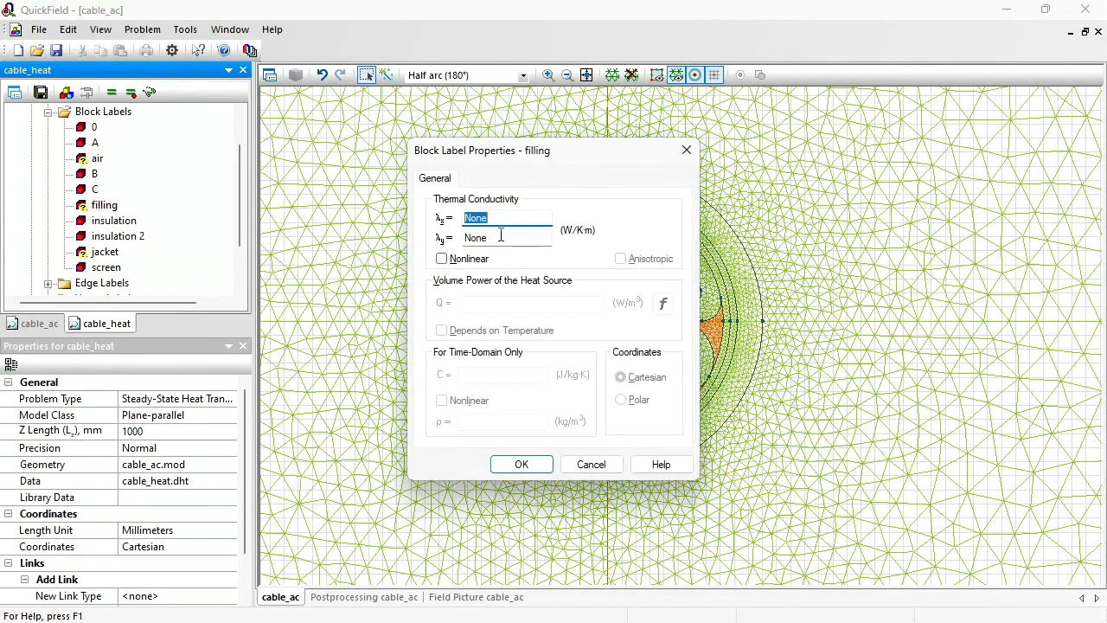
text(0.05)
key(Return)
- Set the thermal conductivity of the jacket block label to 0.29 W/K·m
key(Down)
key(Down)
key(Down)
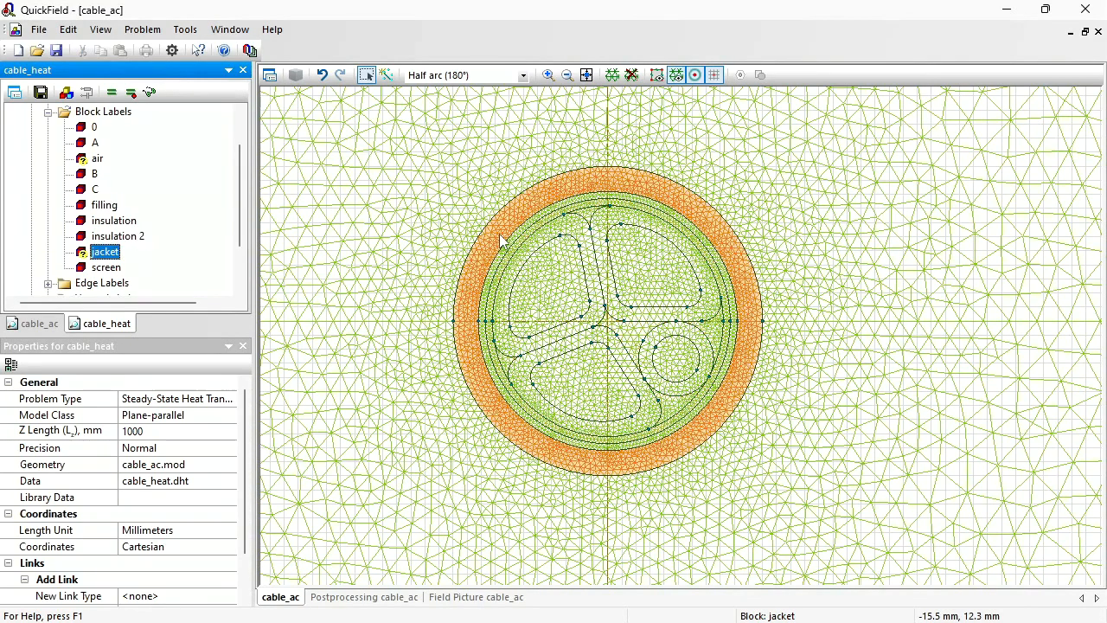
key(Return)
text(0.29)
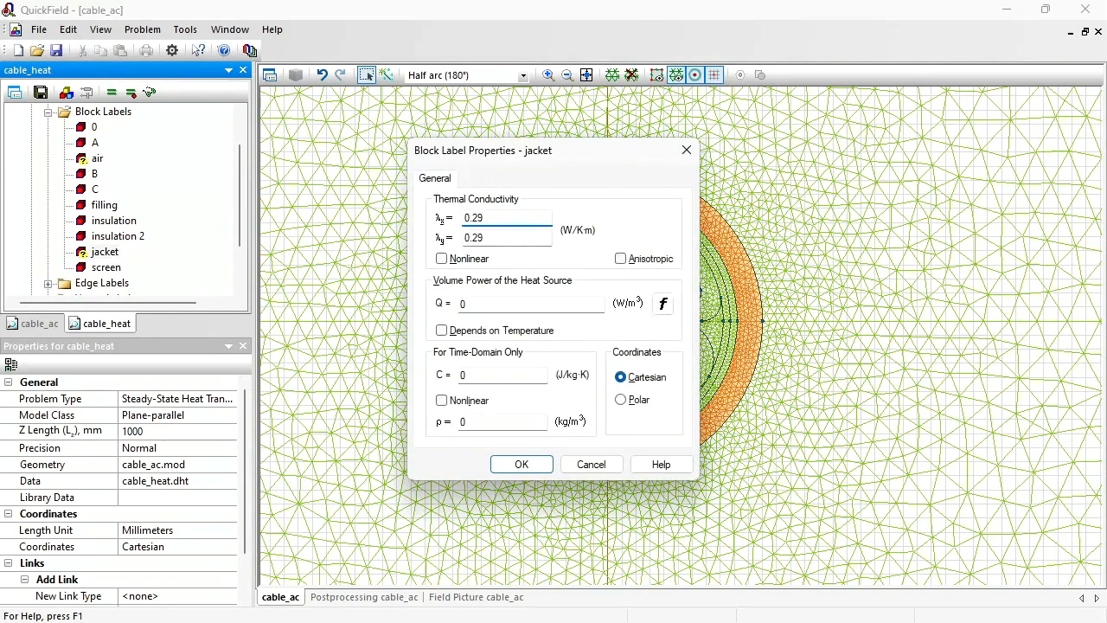
key(Return)
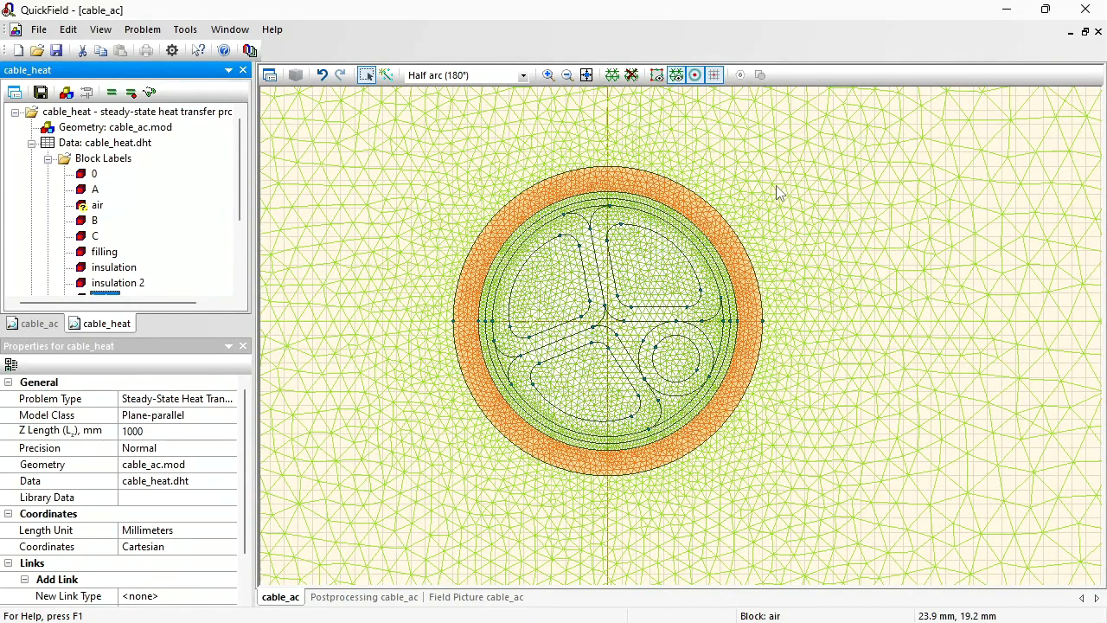
- Assign the edge label "cable surface" to both half arcs of the jacket's outer circle
click(612, 166)
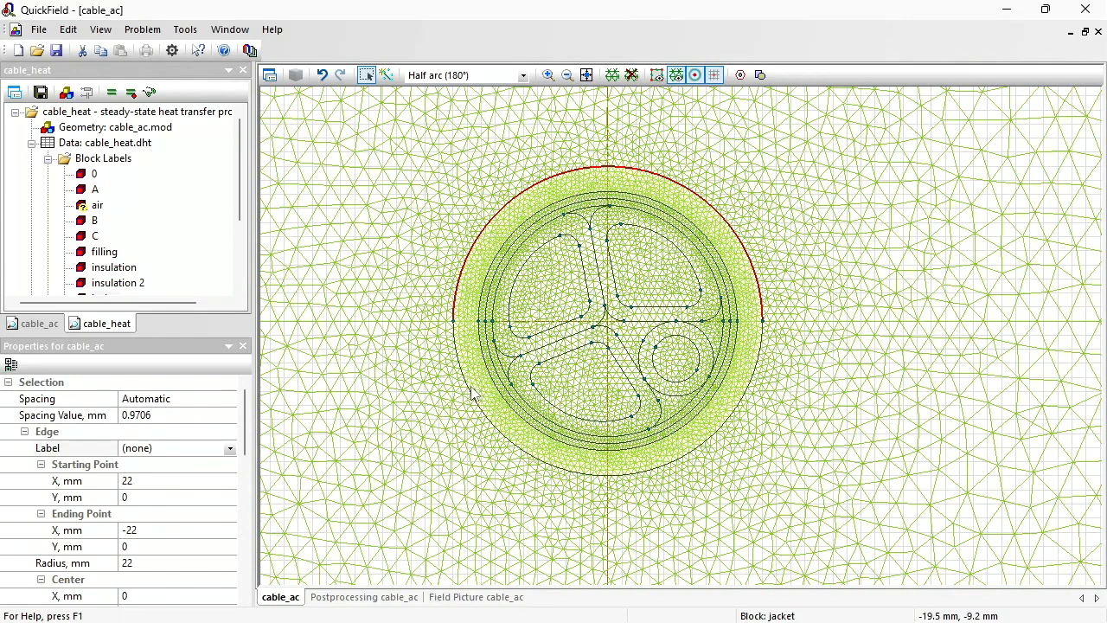
ctrl+click(738, 403)
click(154, 446)
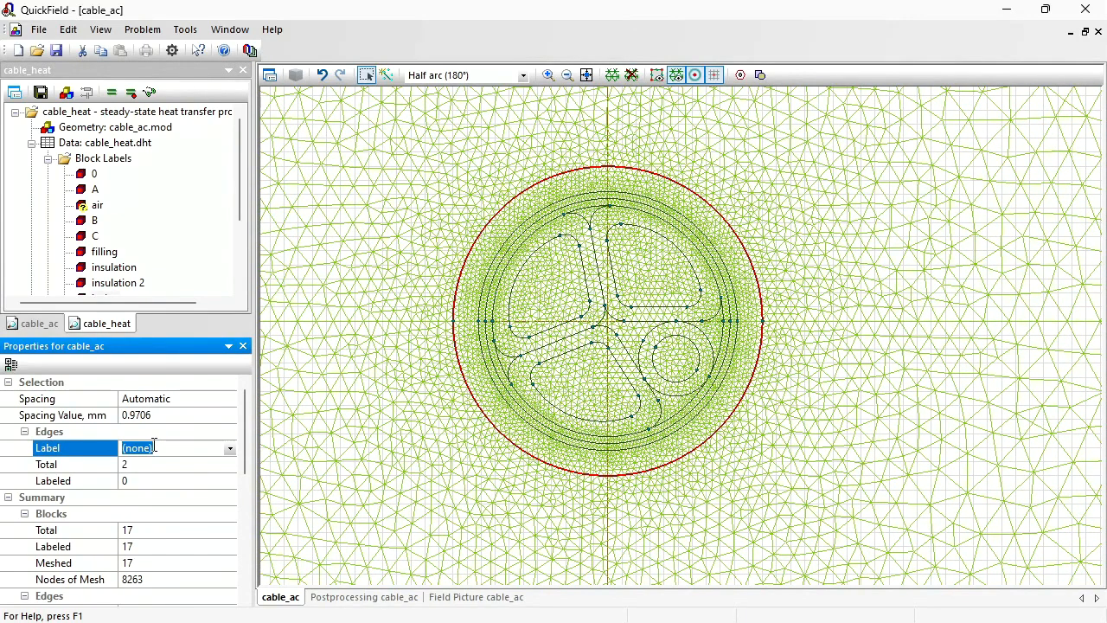
text(cable surface)
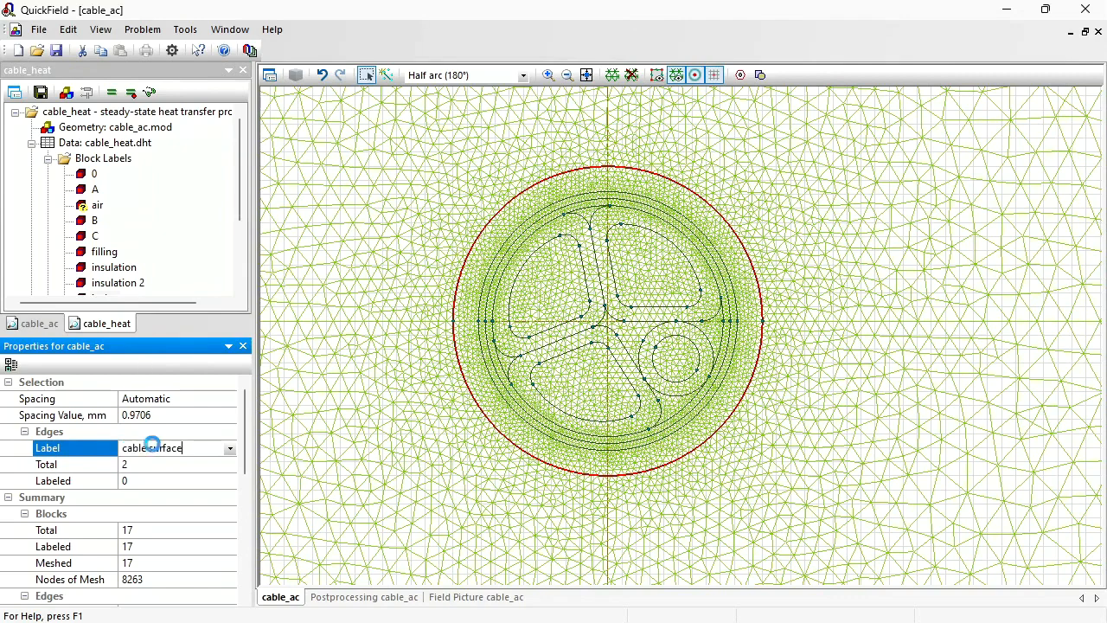
key(Return)
- Define a convection condition on the cable surface edge label with α = 5 W/K·m² and ambient temperature 20 °C
double_click(110, 285)
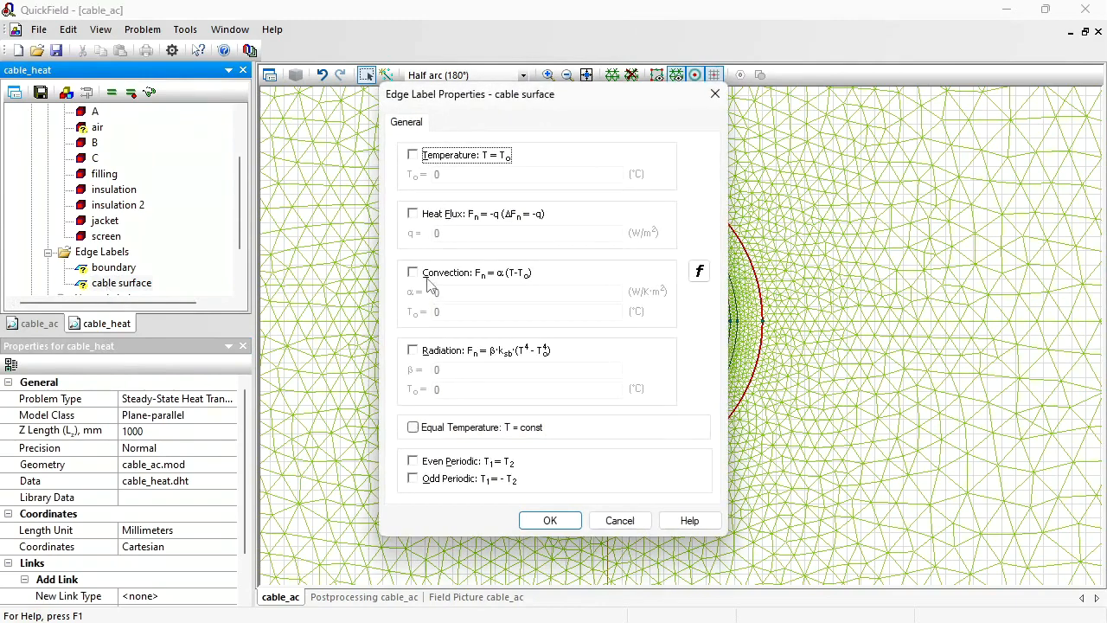
click(430, 275)
key(Tab)
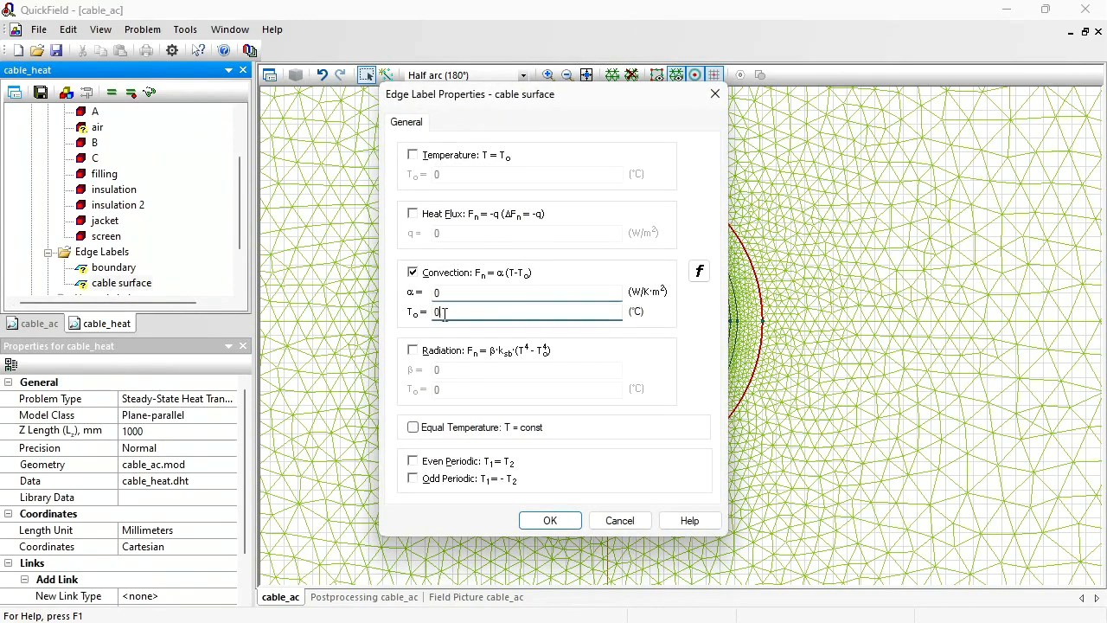
text(20)
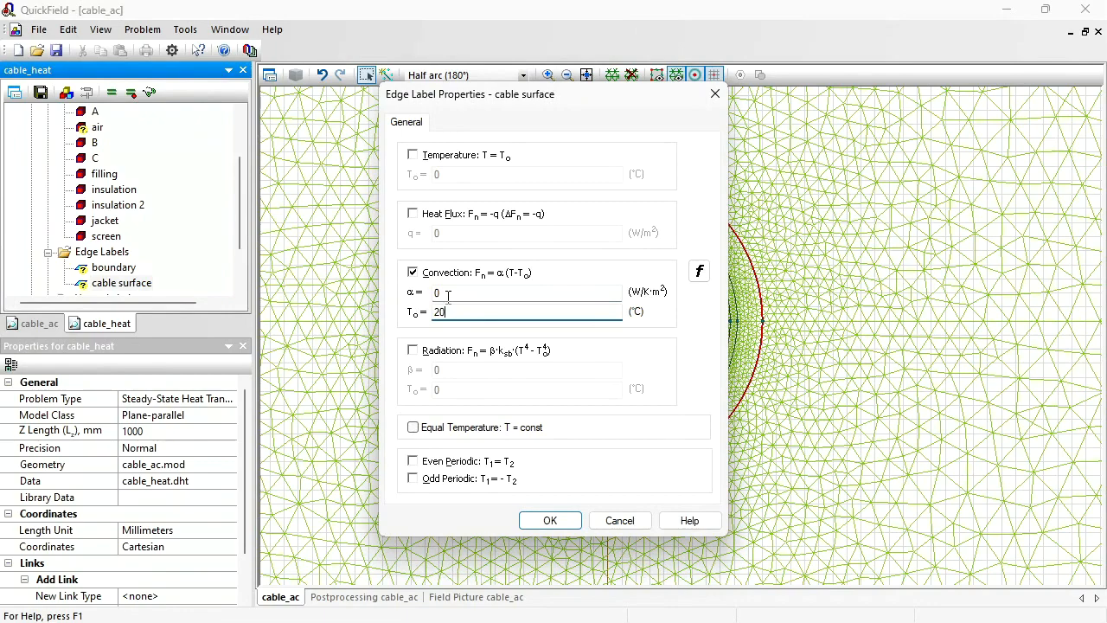
double_click(434, 292)
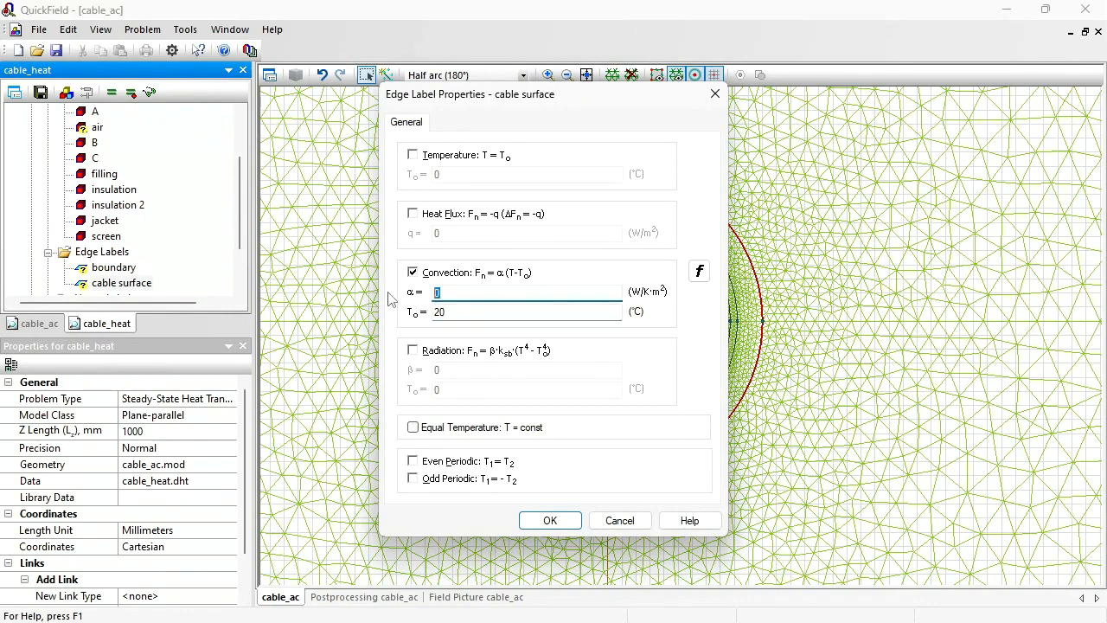
text(5)
key(Return)
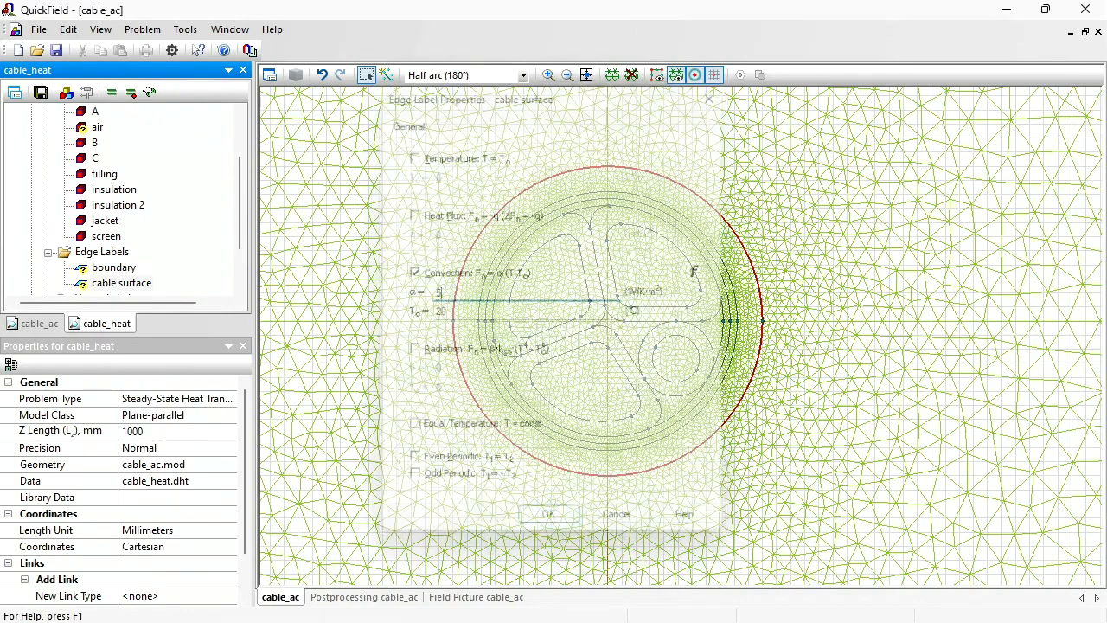
- Define the air block label with its thermal conductivity left as None
click(95, 127)
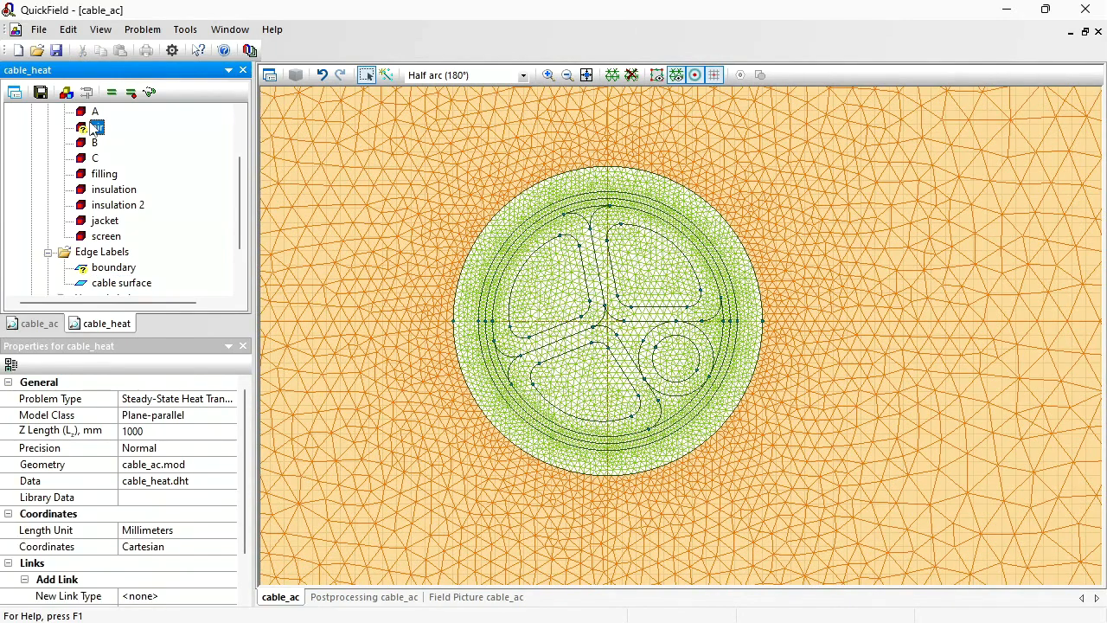
double_click(95, 127)
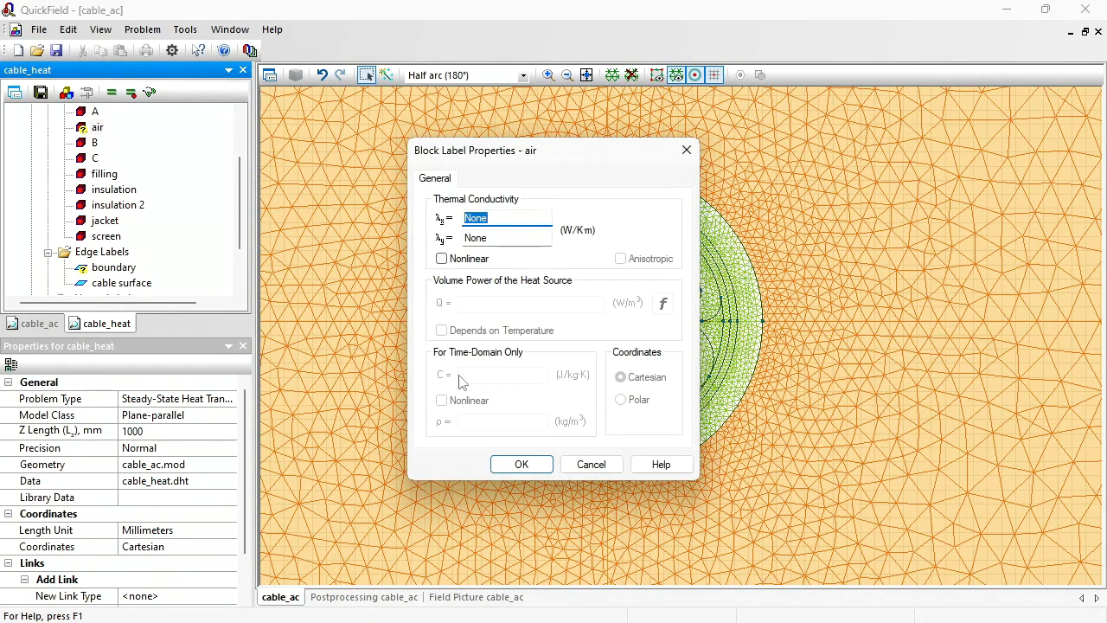
click(521, 464)
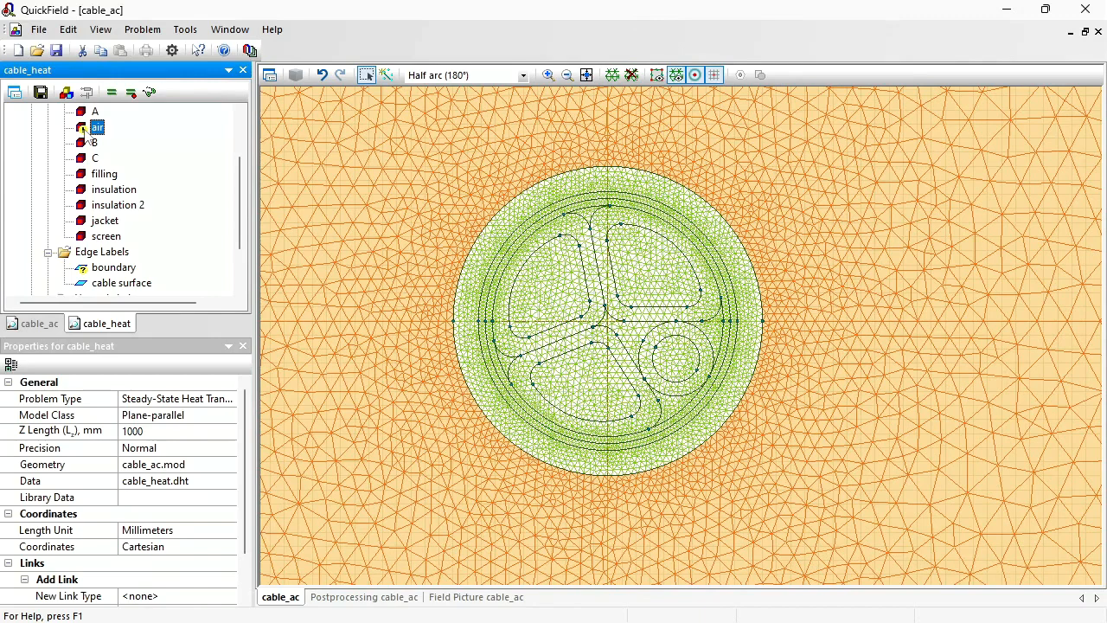
- Define the outer boundary edge label without any thermal boundary condition
click(93, 268)
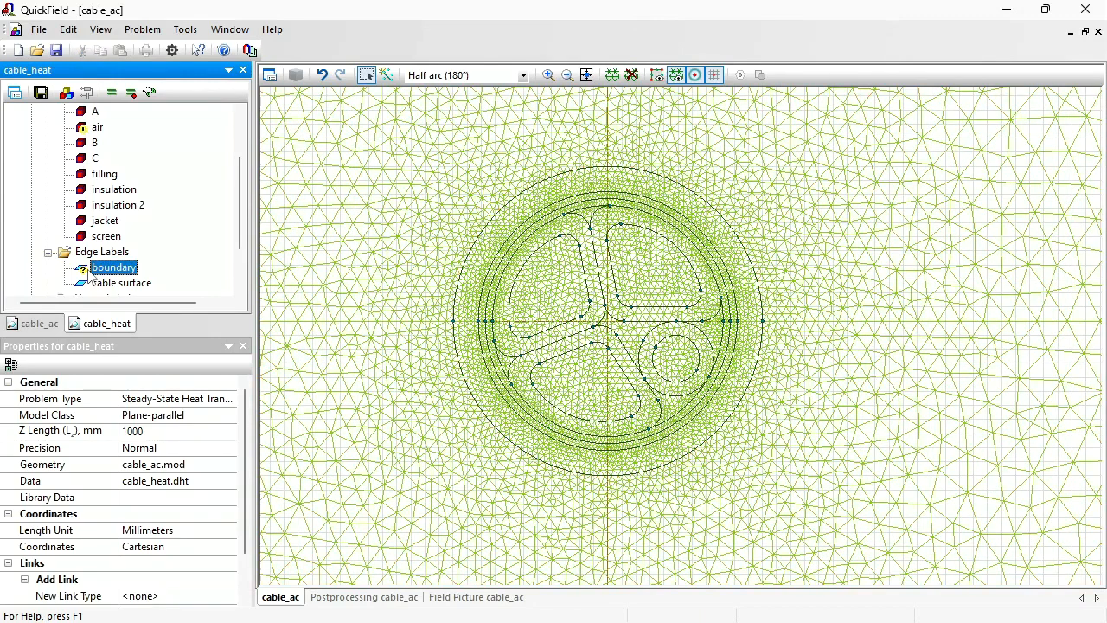
click(586, 75)
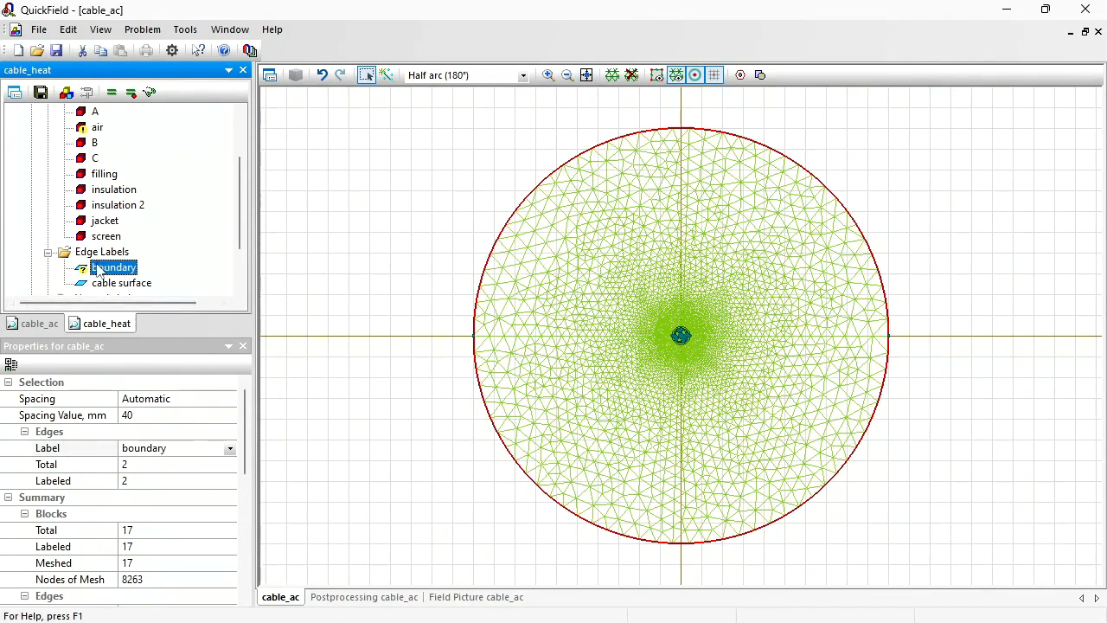
double_click(98, 269)
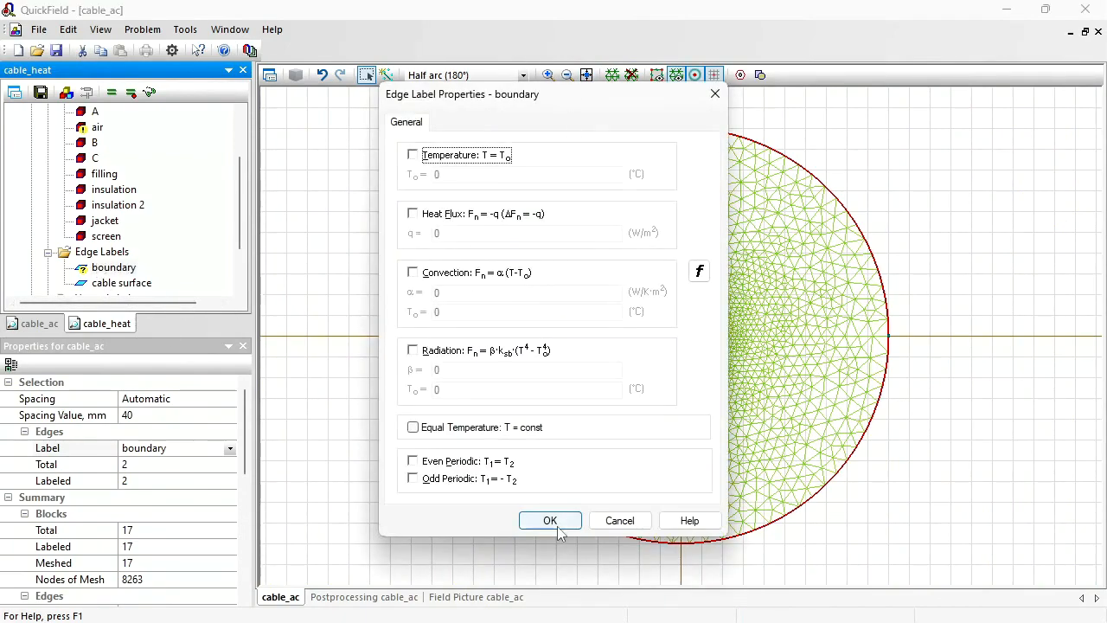
click(557, 524)
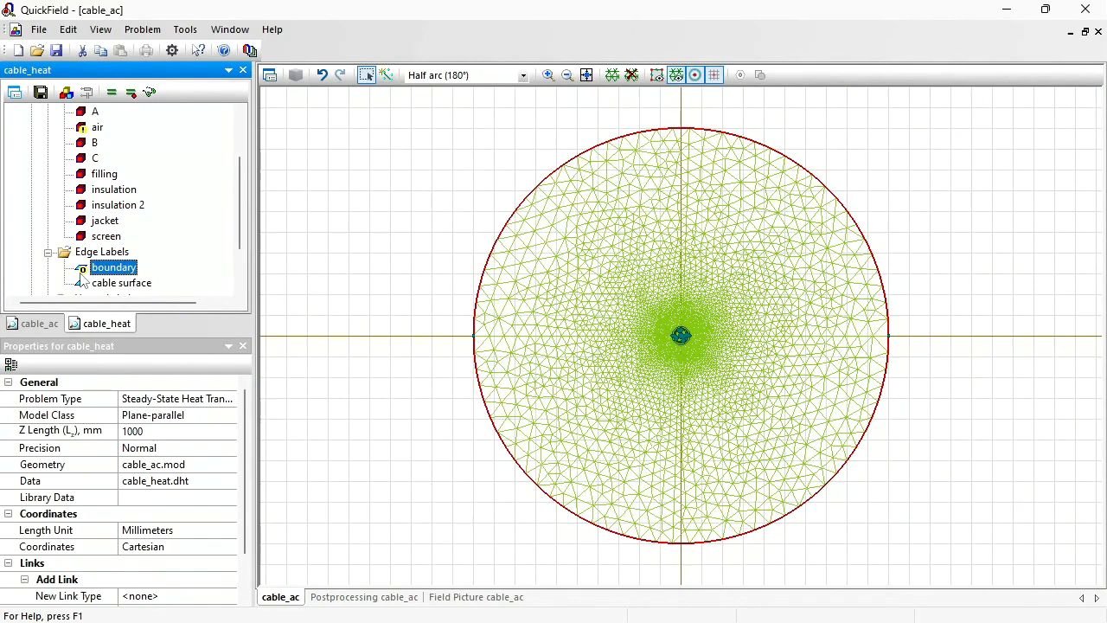
- Review the Joule heat value in the integral calculator of the cable_ac field picture
drag(240, 202, 243, 182)
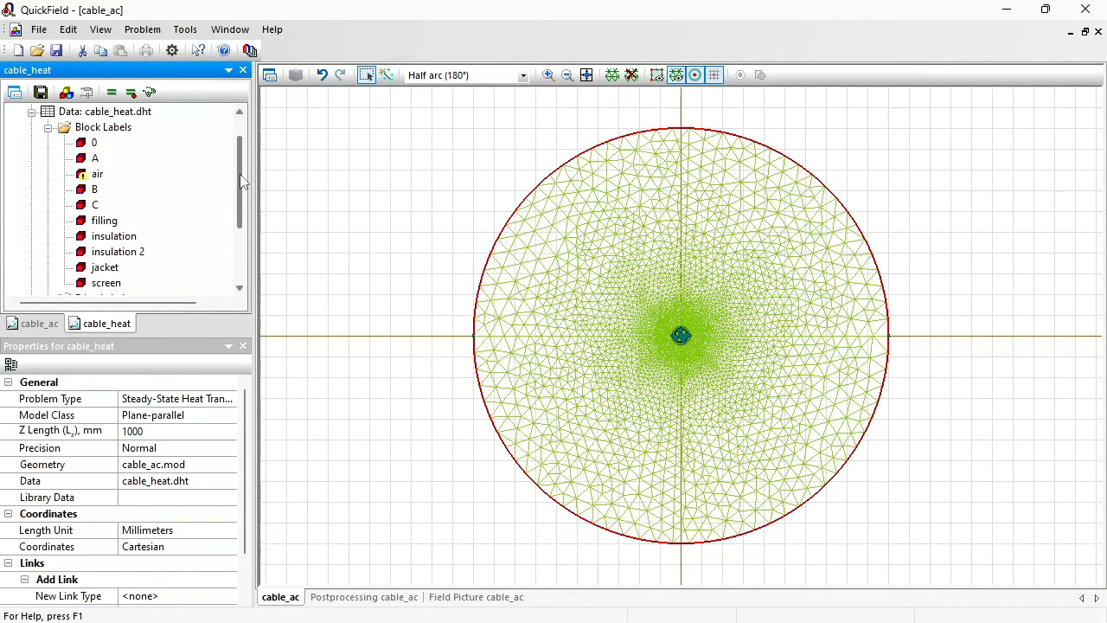
click(449, 598)
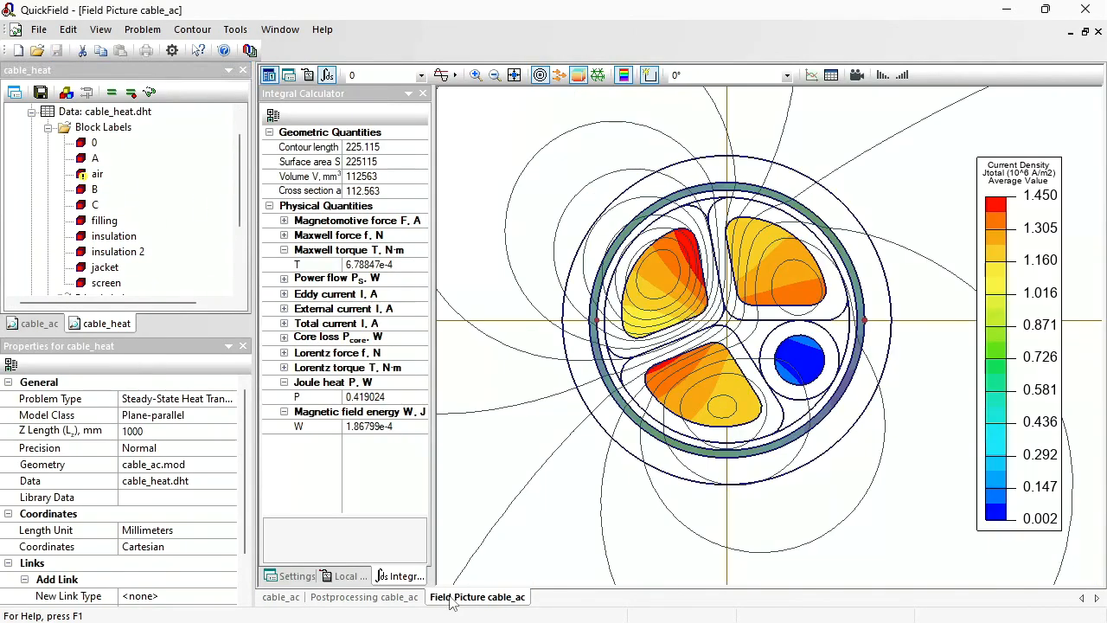
click(318, 396)
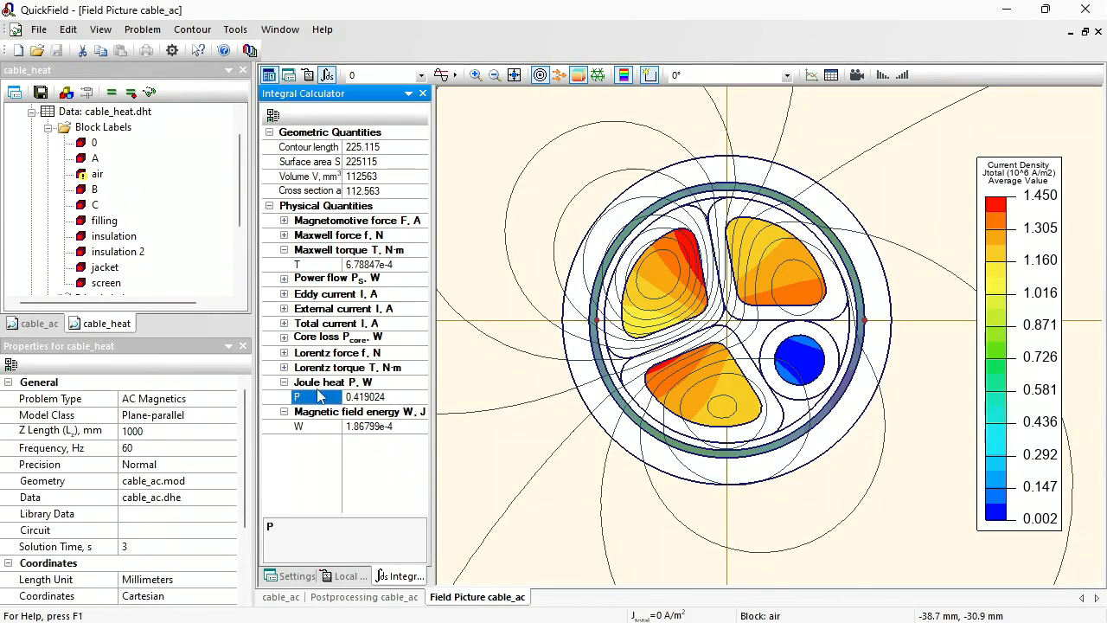
- Inspect the volume power of the heat source setting of the jacket block label in cable_heat without changing it
click(94, 205)
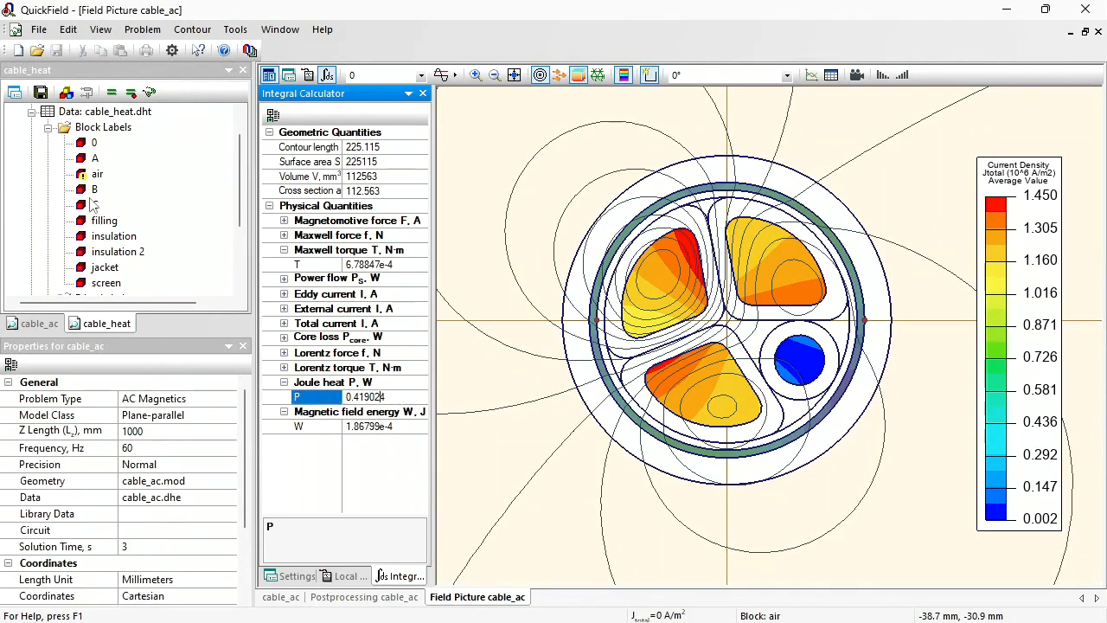
click(92, 142)
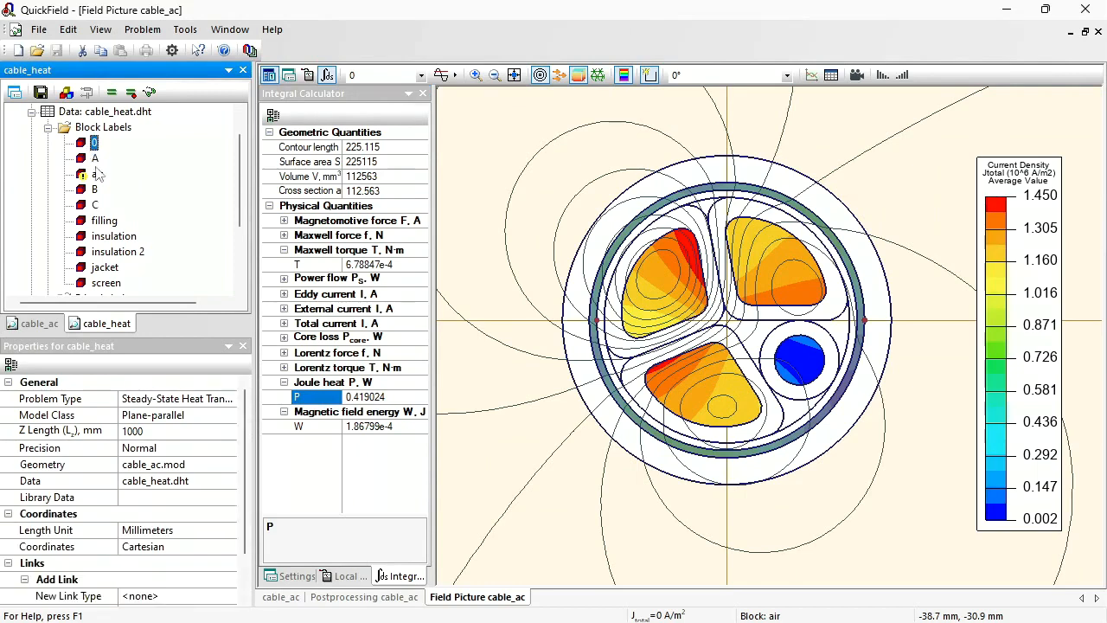
double_click(109, 271)
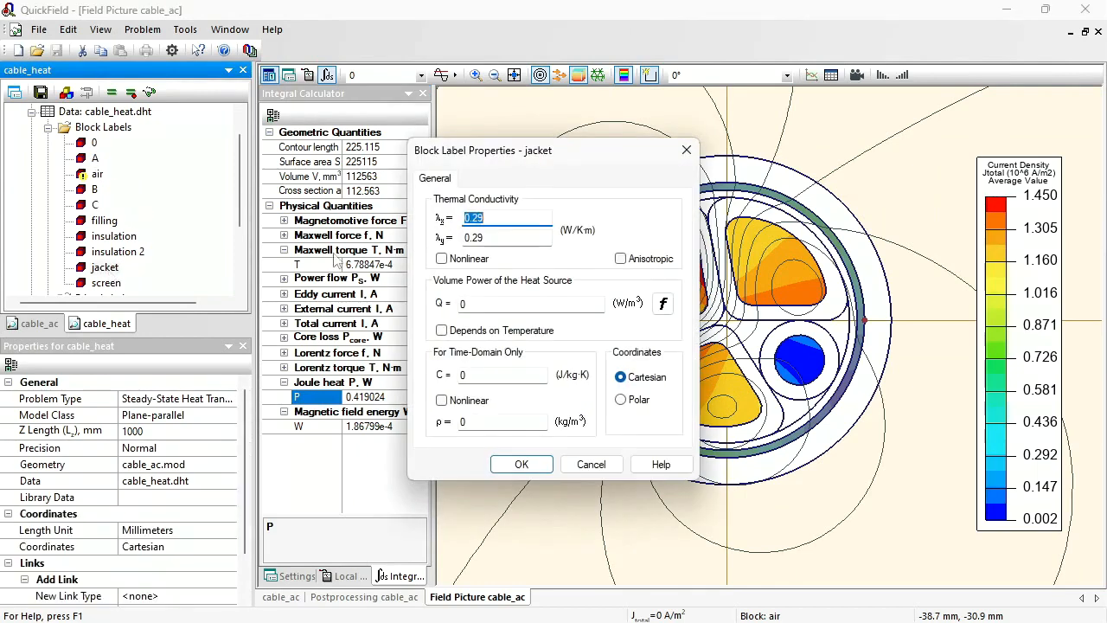
click(489, 303)
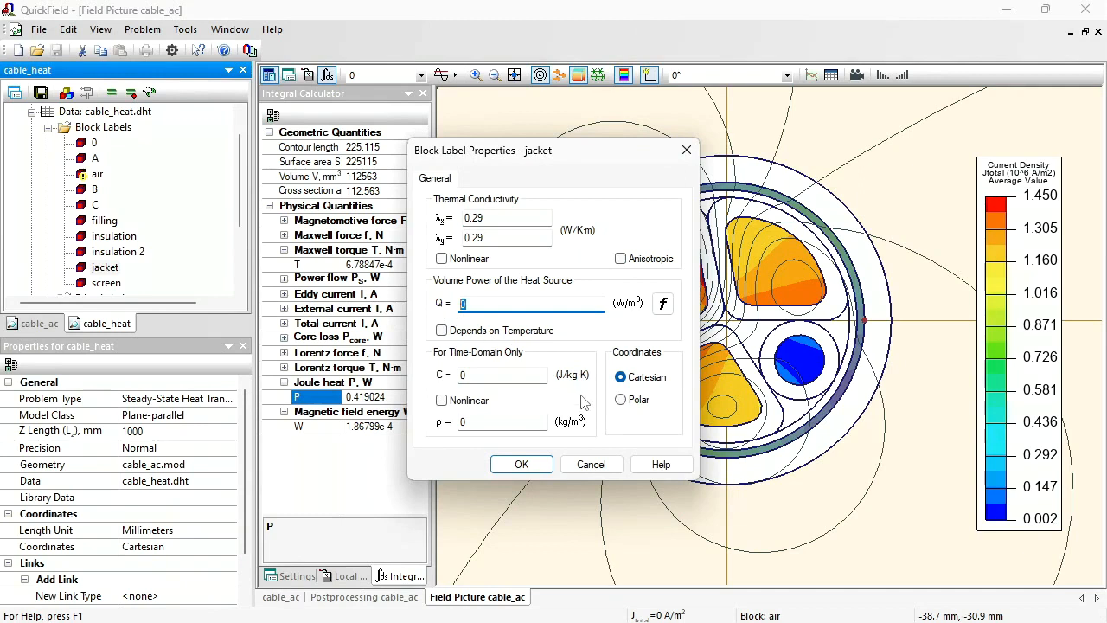
click(593, 466)
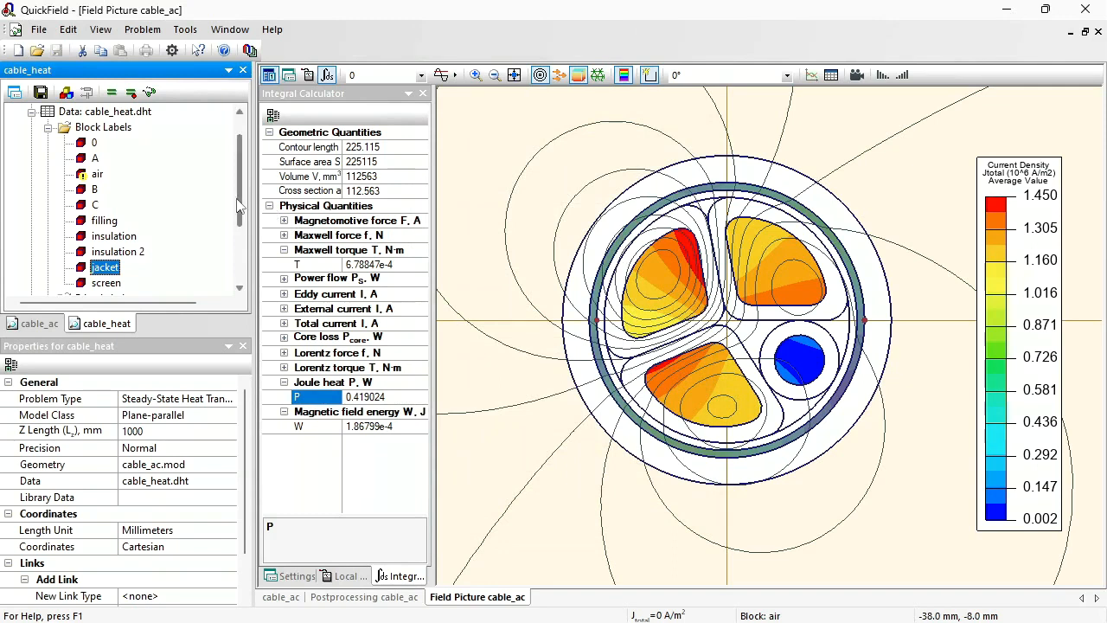
- Compare the geometry files used by the cable_heat and cable_ac problems, ending back on cable_heat
drag(240, 206, 240, 134)
click(169, 128)
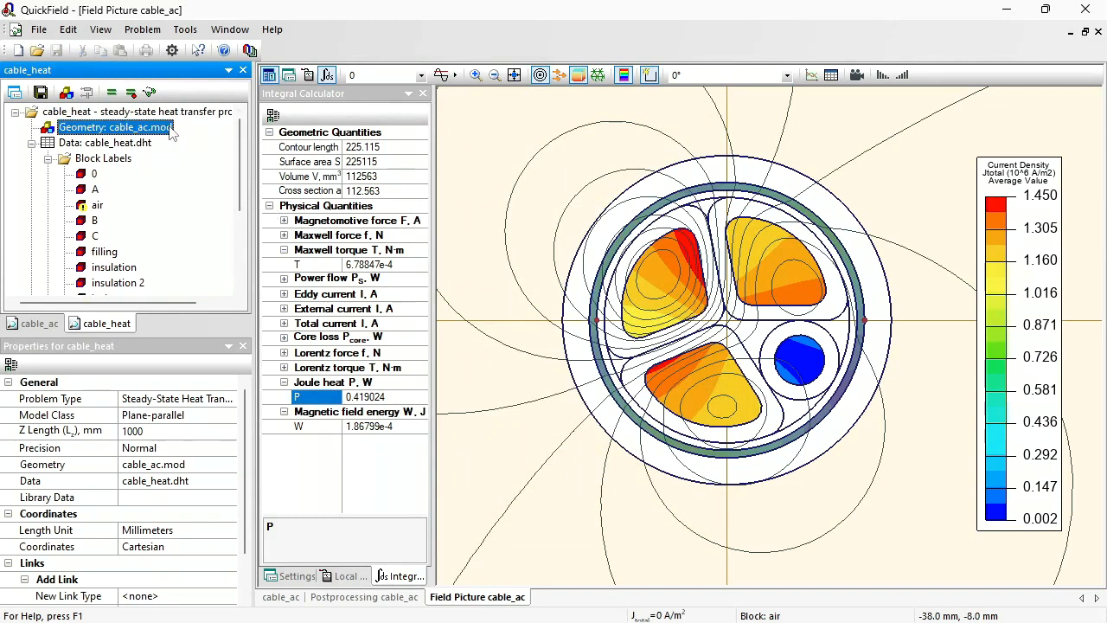
click(38, 324)
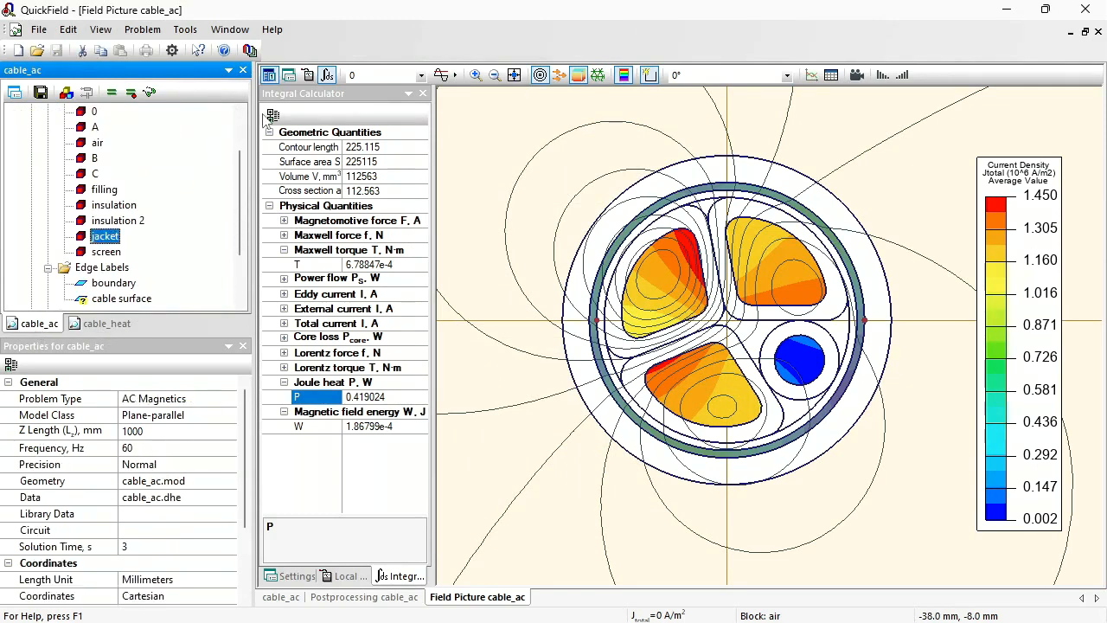
scroll(248, 126, up, 3)
click(149, 128)
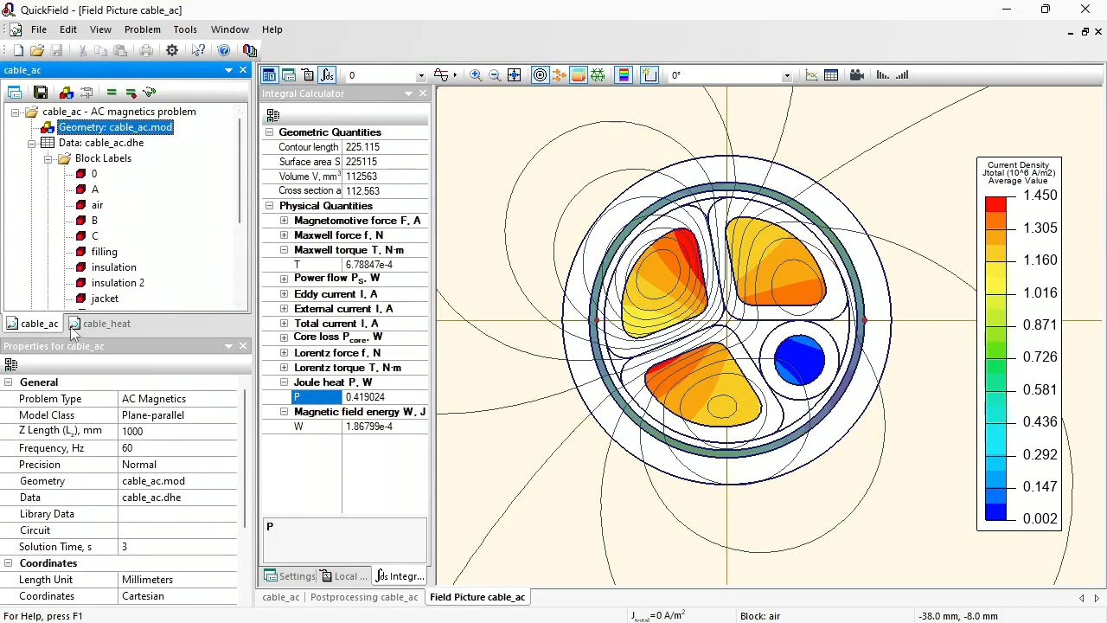
click(104, 324)
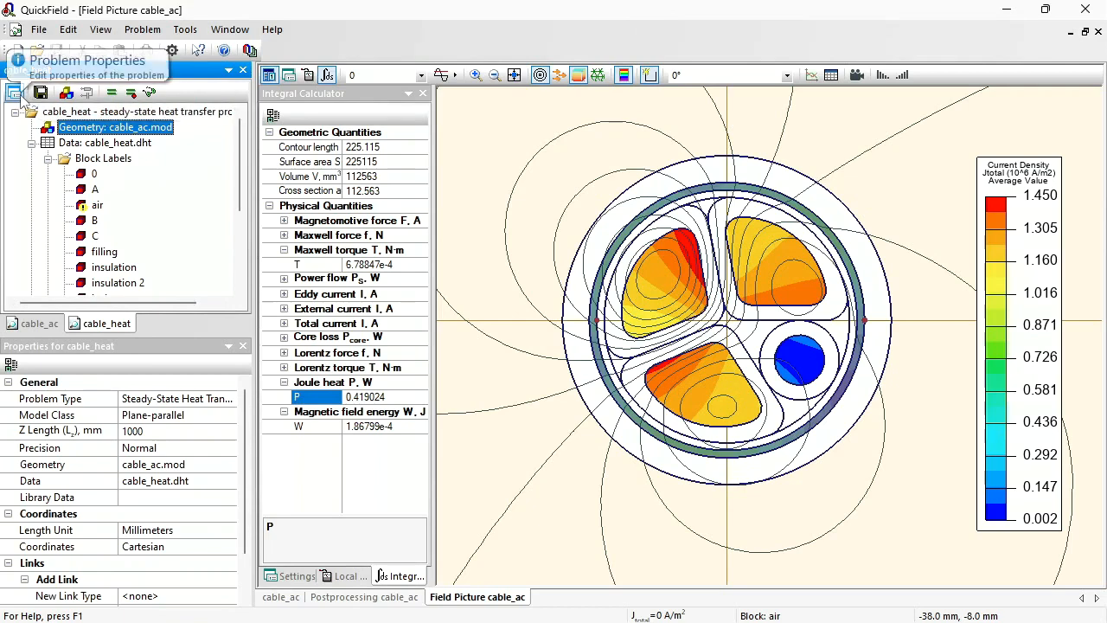
- Link cable_ac.pbm to the cable_heat problem as an imported data source of type Generated heat
click(14, 92)
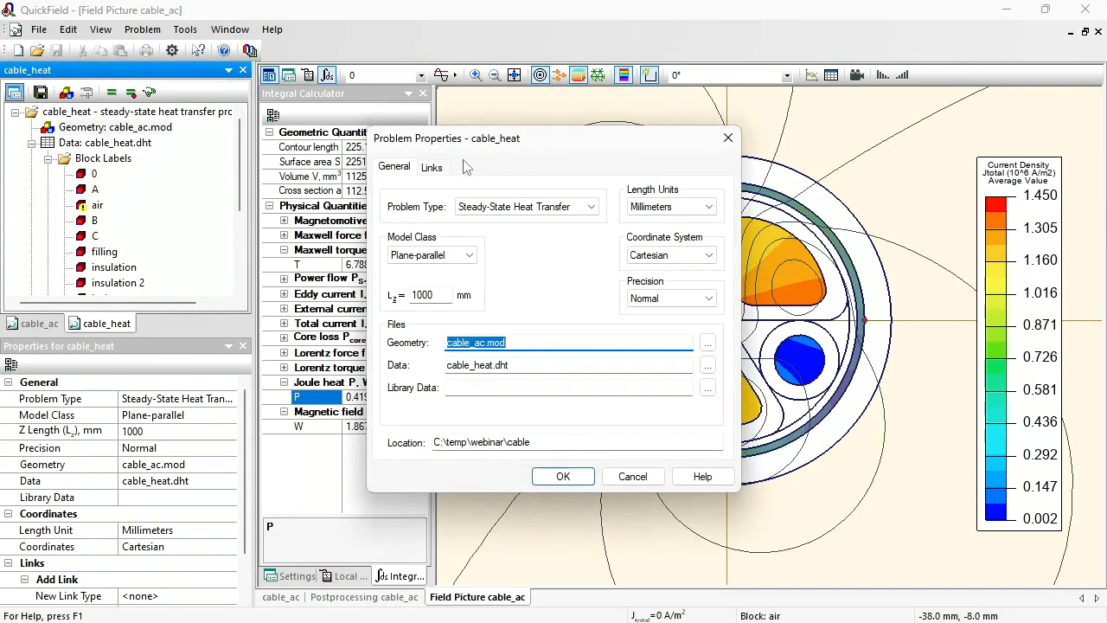
click(431, 167)
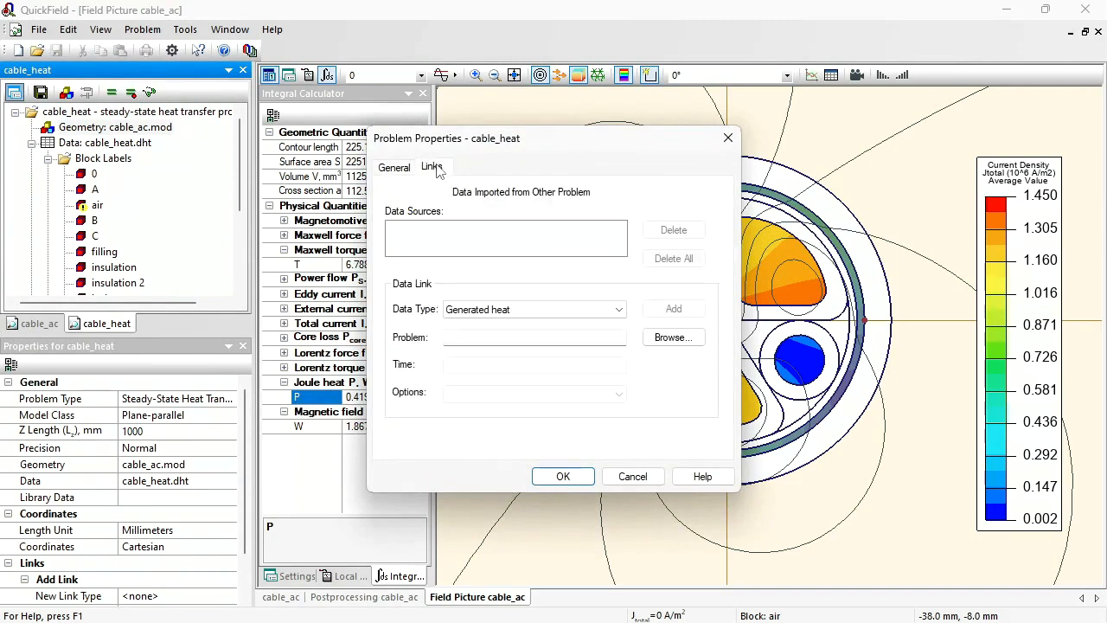
click(500, 337)
click(662, 341)
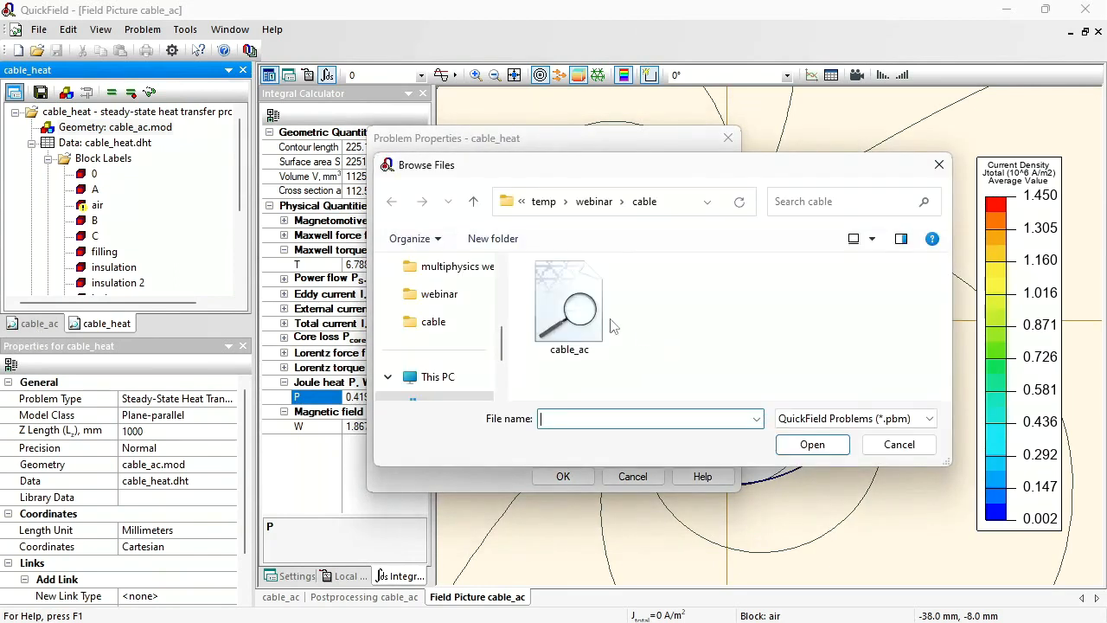
click(578, 316)
click(812, 444)
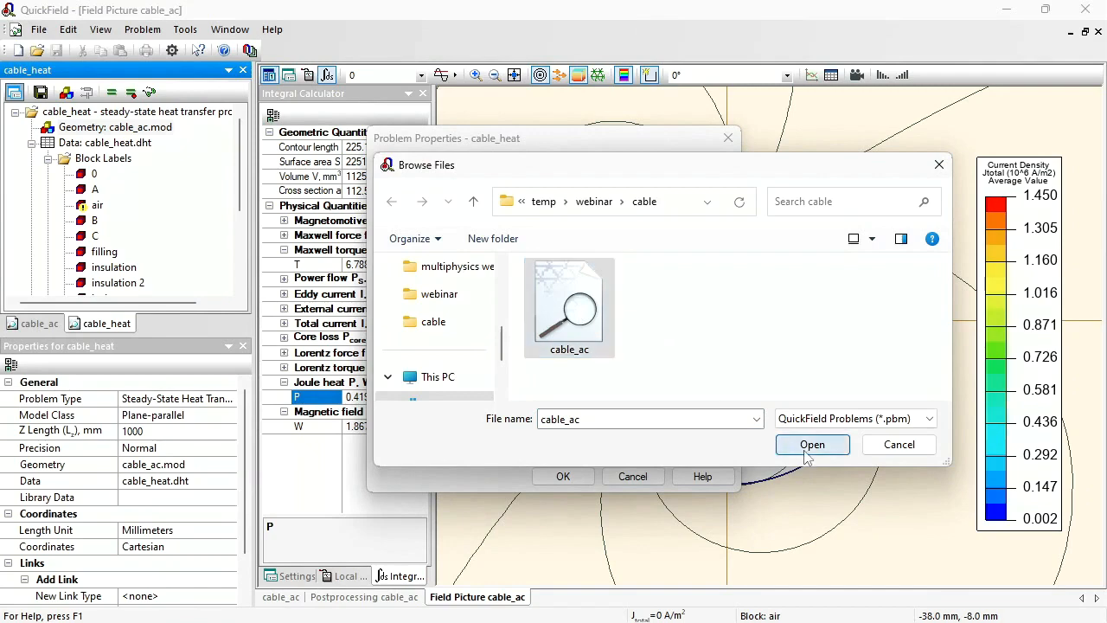
click(672, 311)
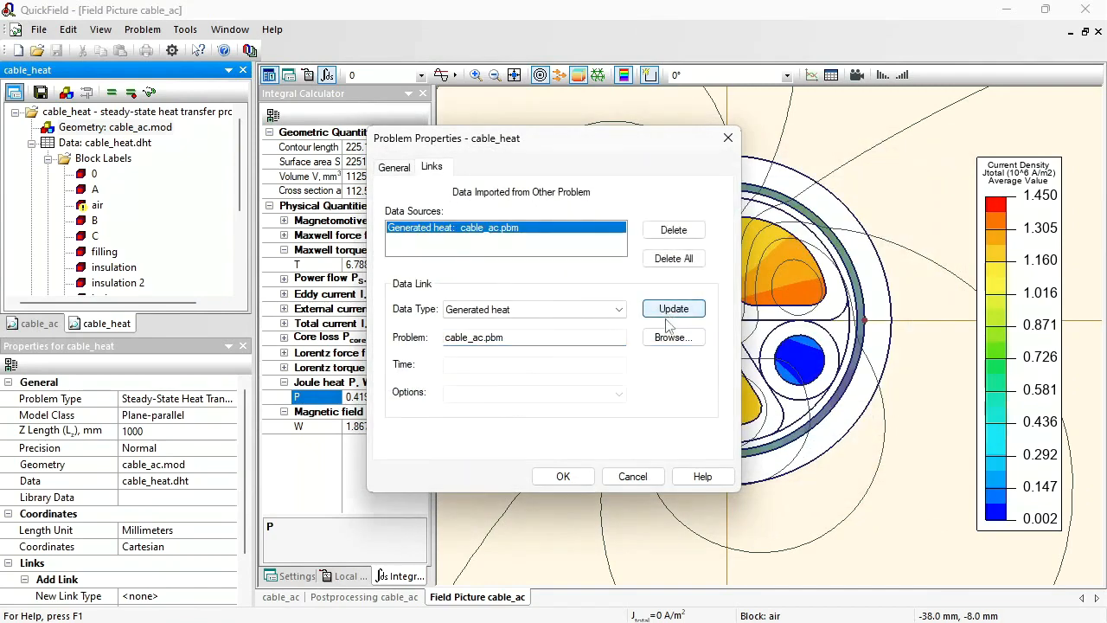
click(577, 482)
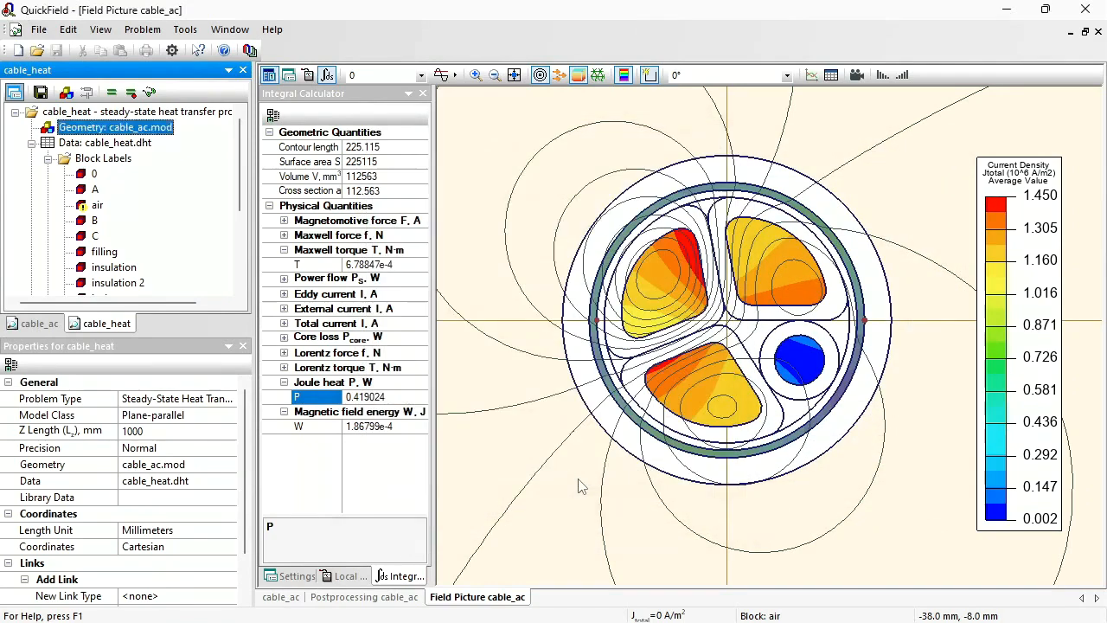
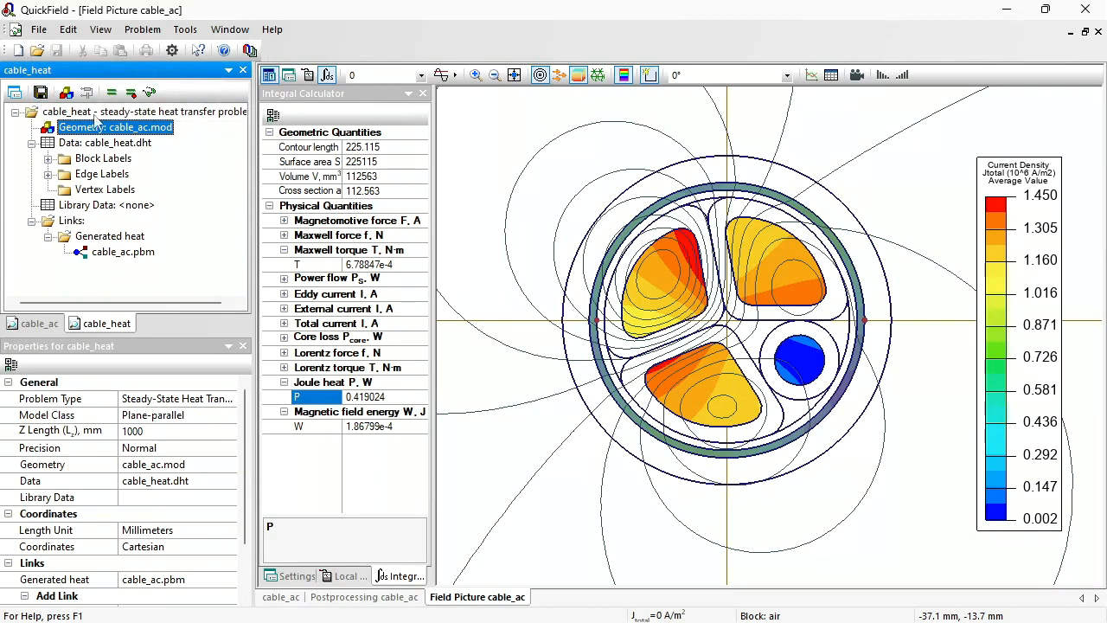
- Try to solve cable_heat and its linked cable_ac problem, saving the modified cable_ac.mod geometry
click(110, 93)
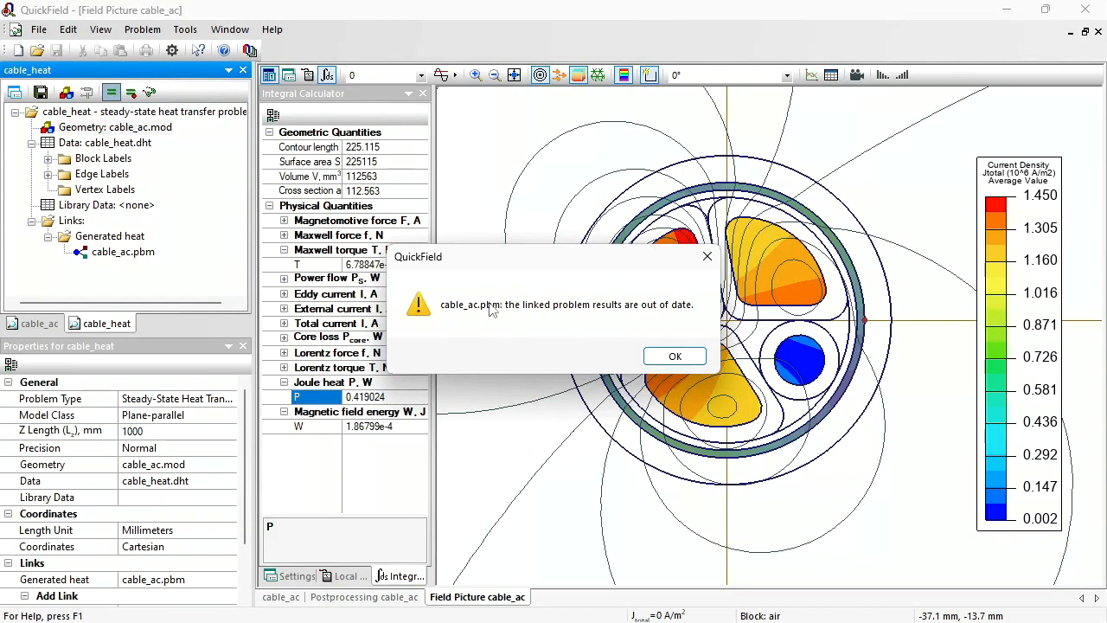
click(657, 355)
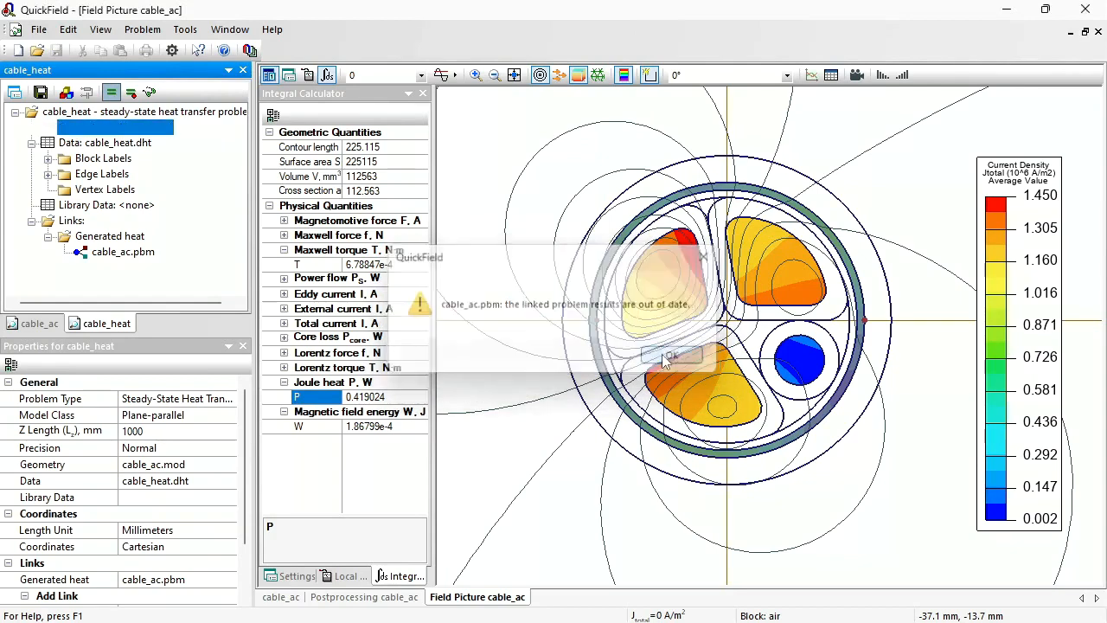
click(42, 324)
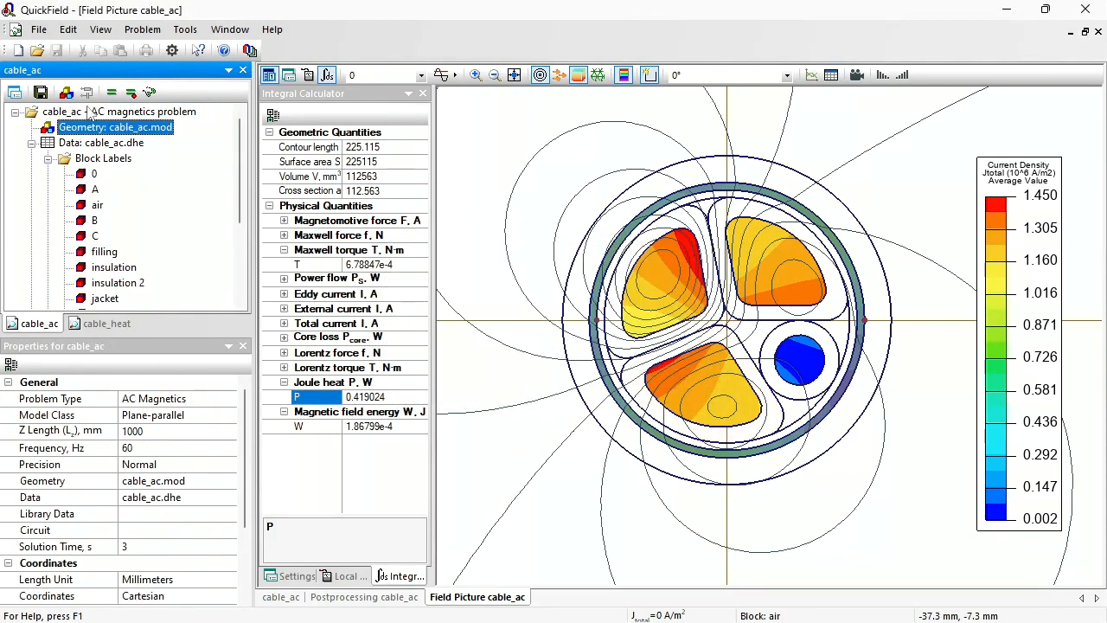
click(110, 92)
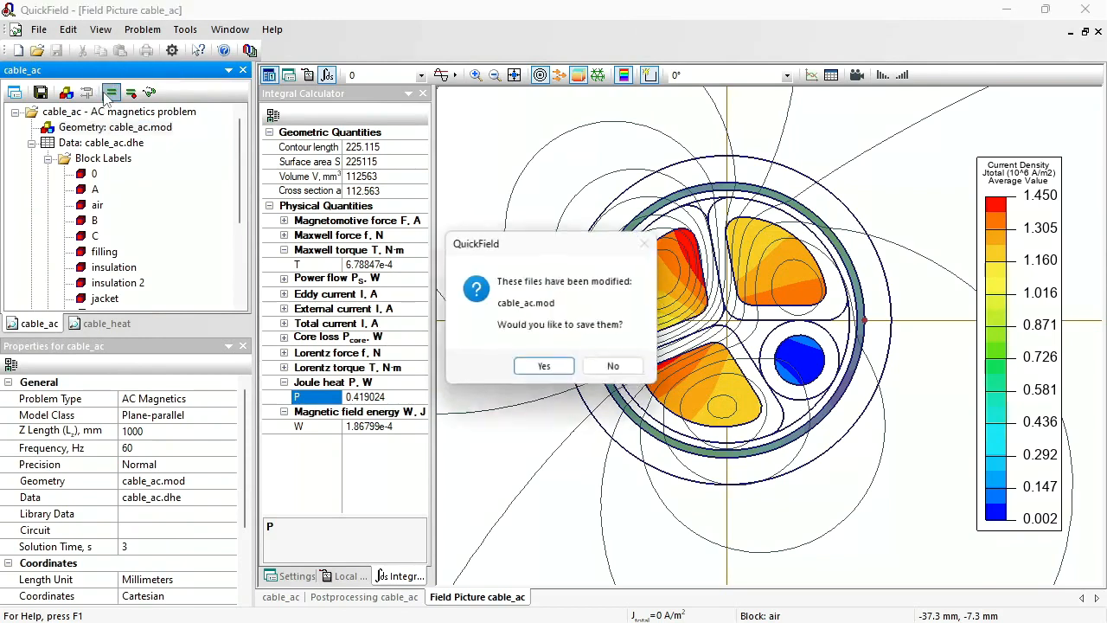
click(532, 362)
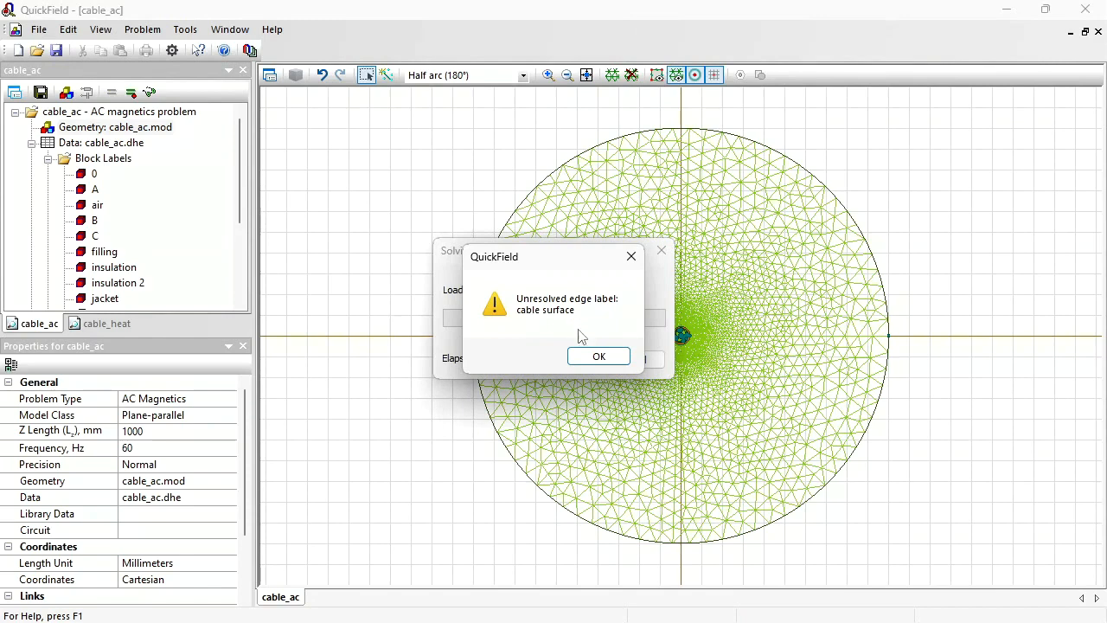
click(598, 356)
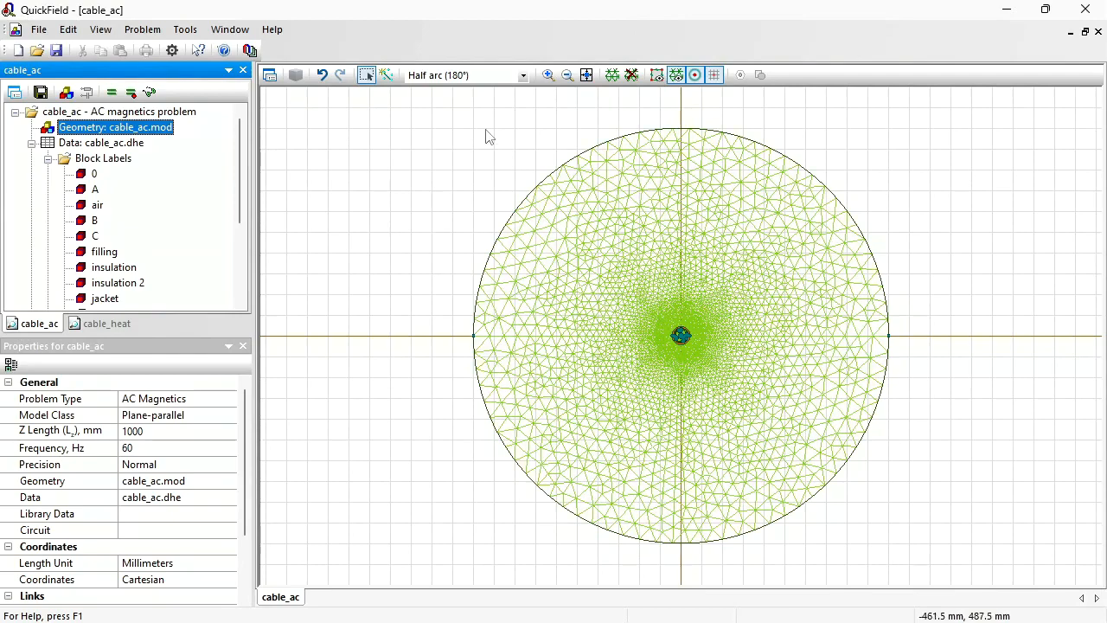
- Check the label of the cable's outer edge and define the cable surface edge label in cable_ac without any boundary condition
click(547, 75)
drag(657, 316, 703, 370)
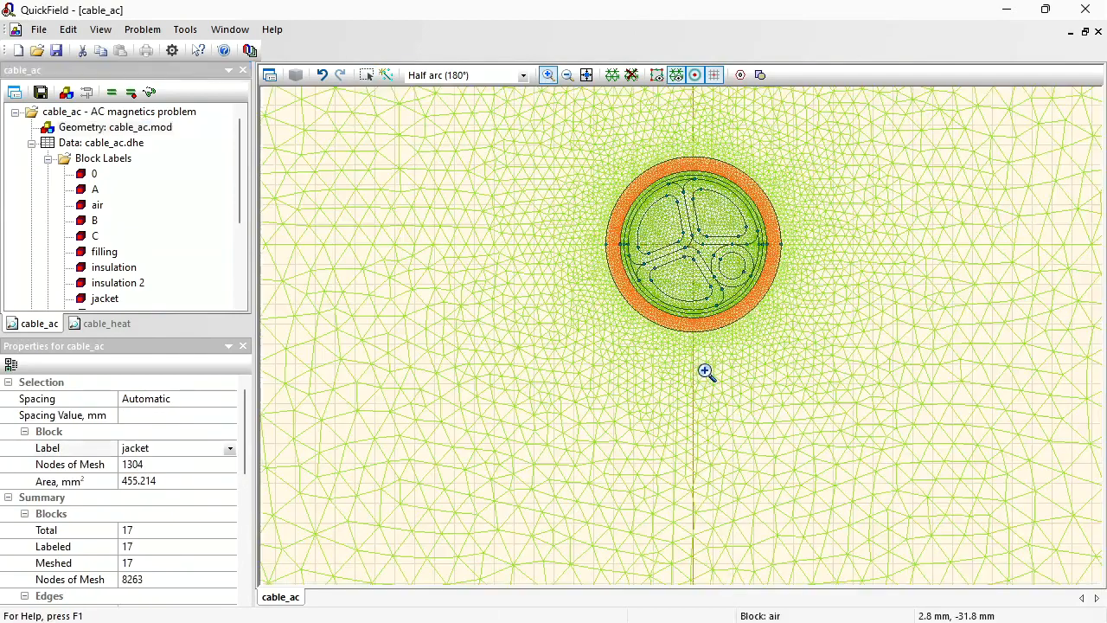
click(366, 74)
click(689, 157)
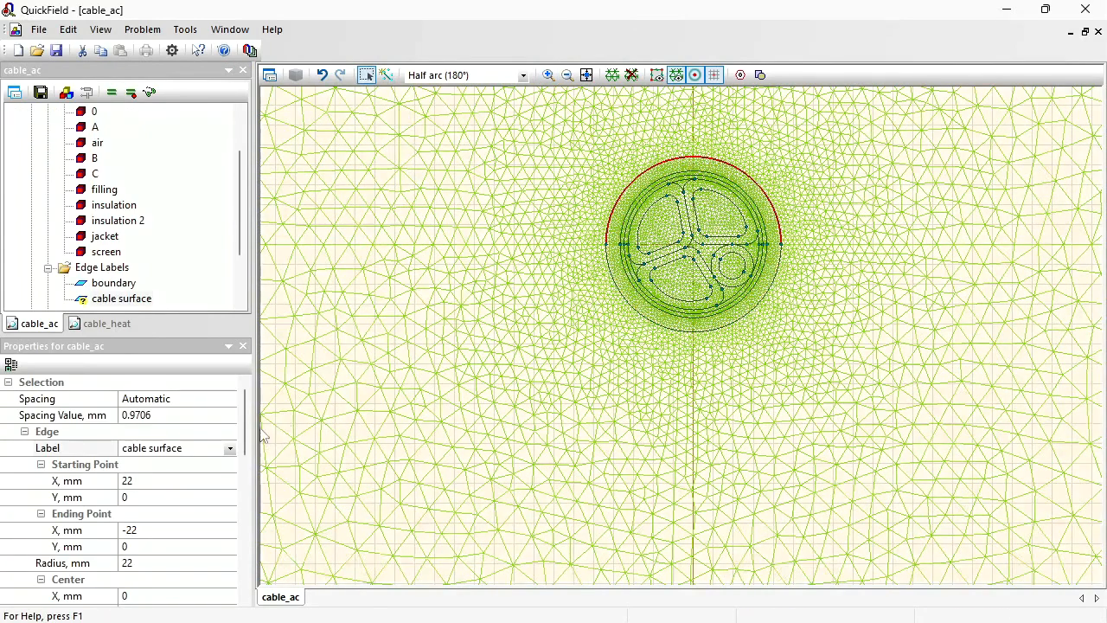
click(107, 323)
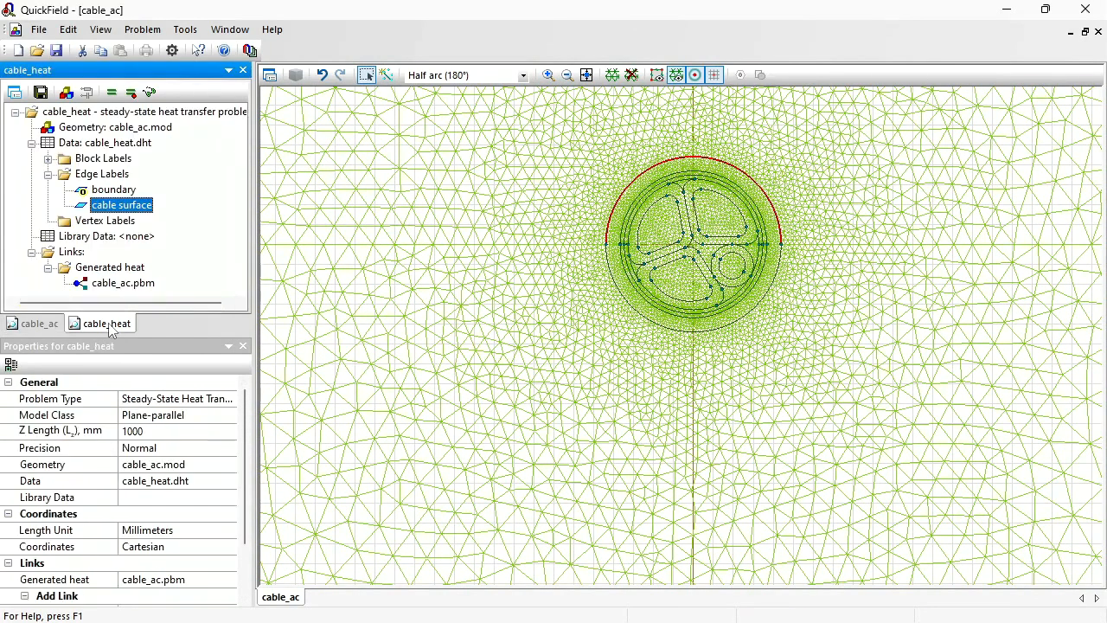
click(43, 327)
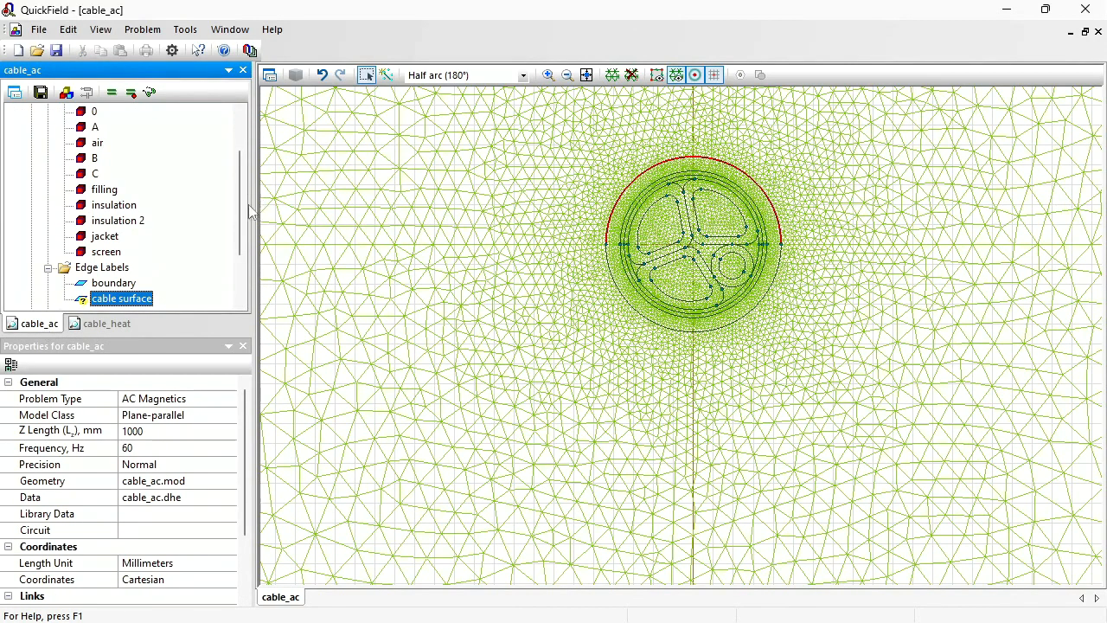
drag(242, 212, 244, 153)
scroll(244, 153, down, 3)
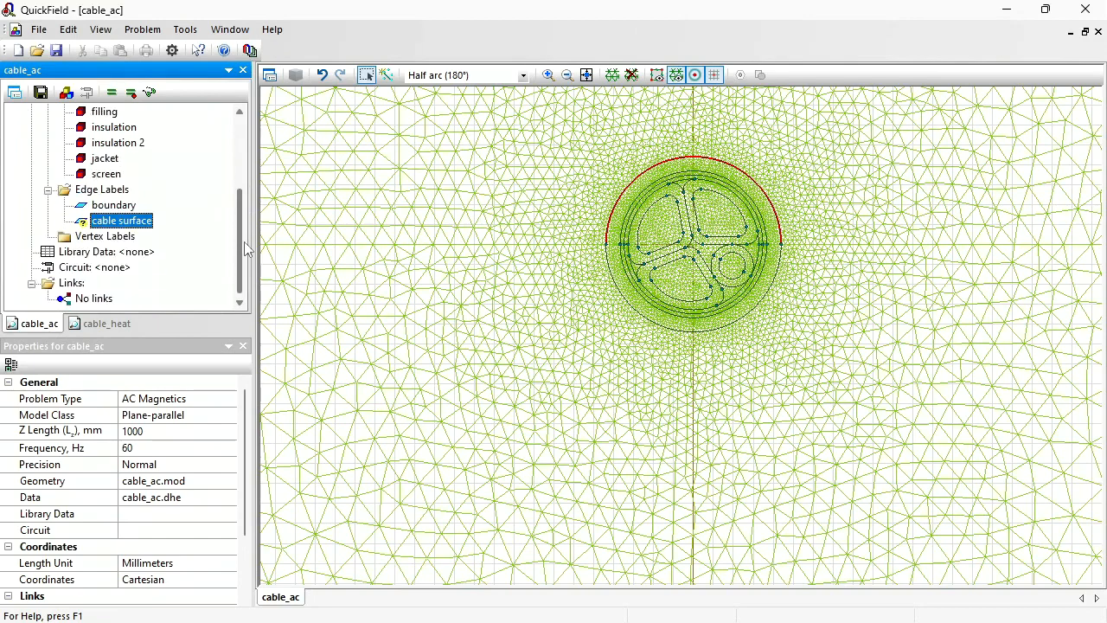
double_click(98, 222)
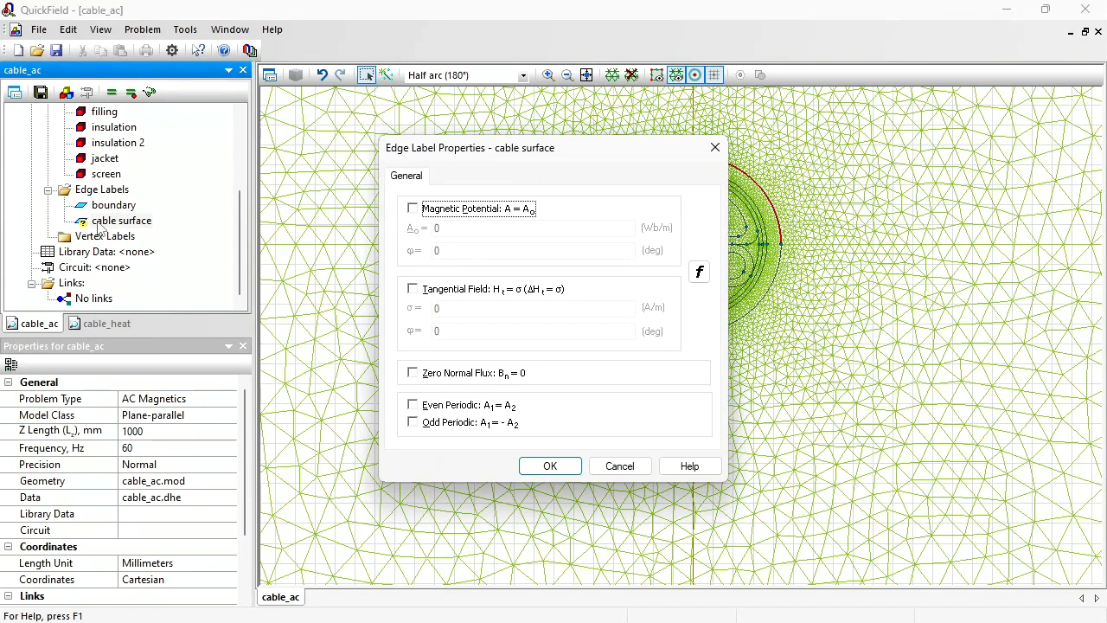
click(559, 472)
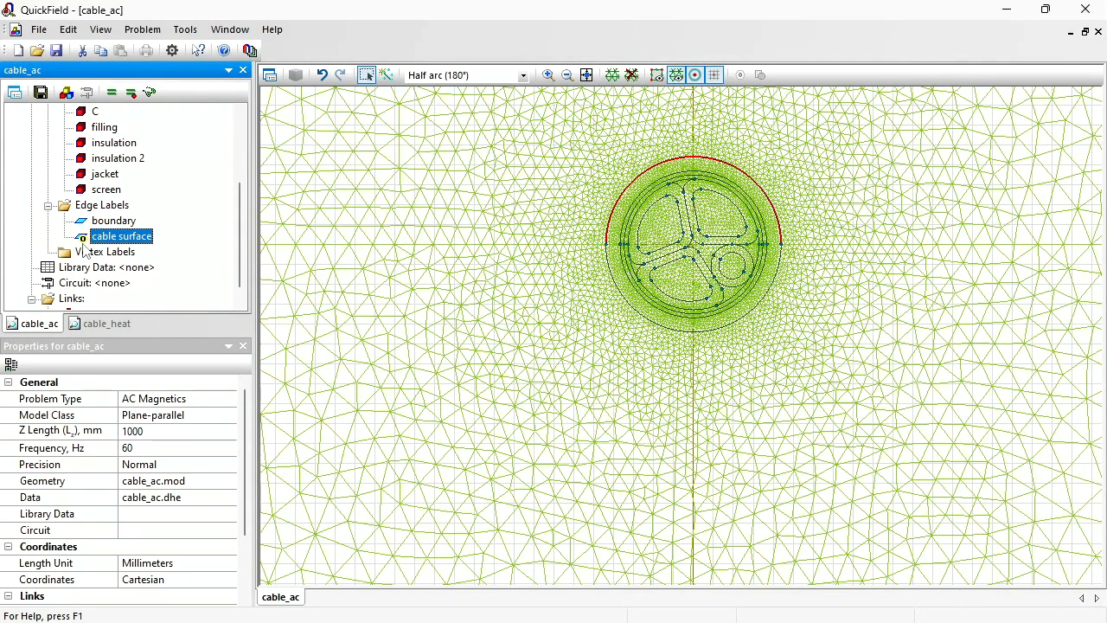
- Solve the cable_ac problem again, saving the modified cable_ac.dhe, and display its field picture around the cable
click(114, 101)
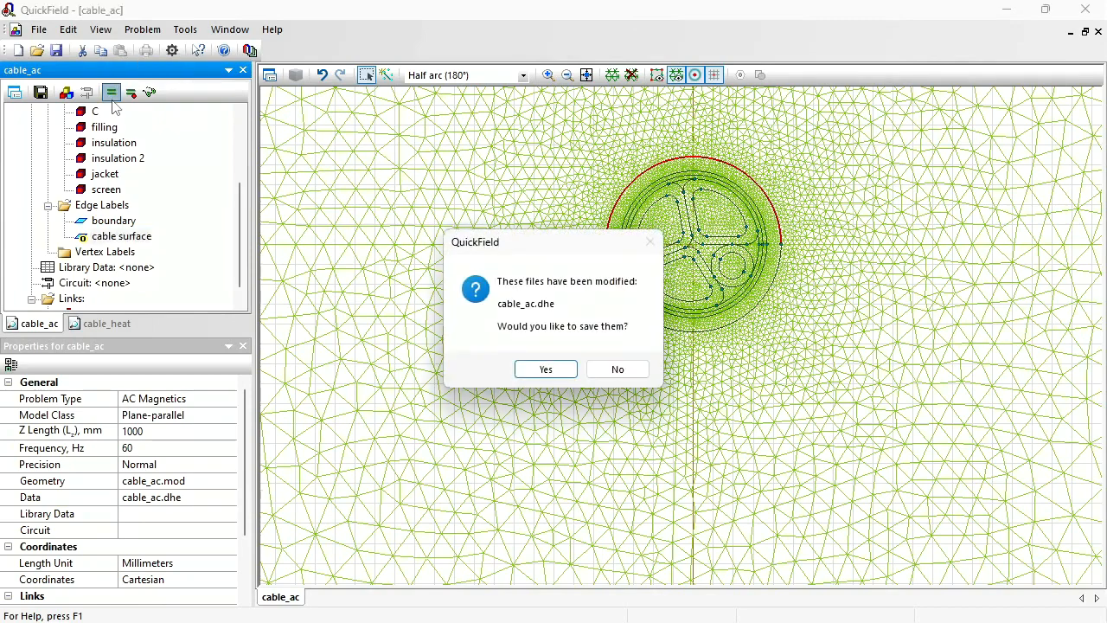
key(Return)
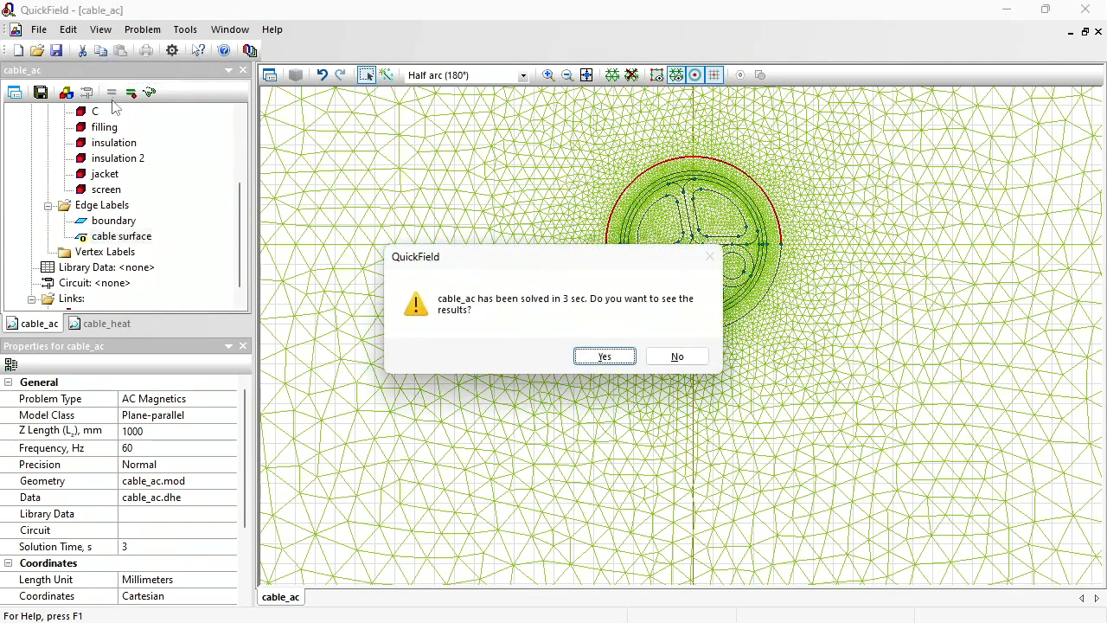
click(583, 355)
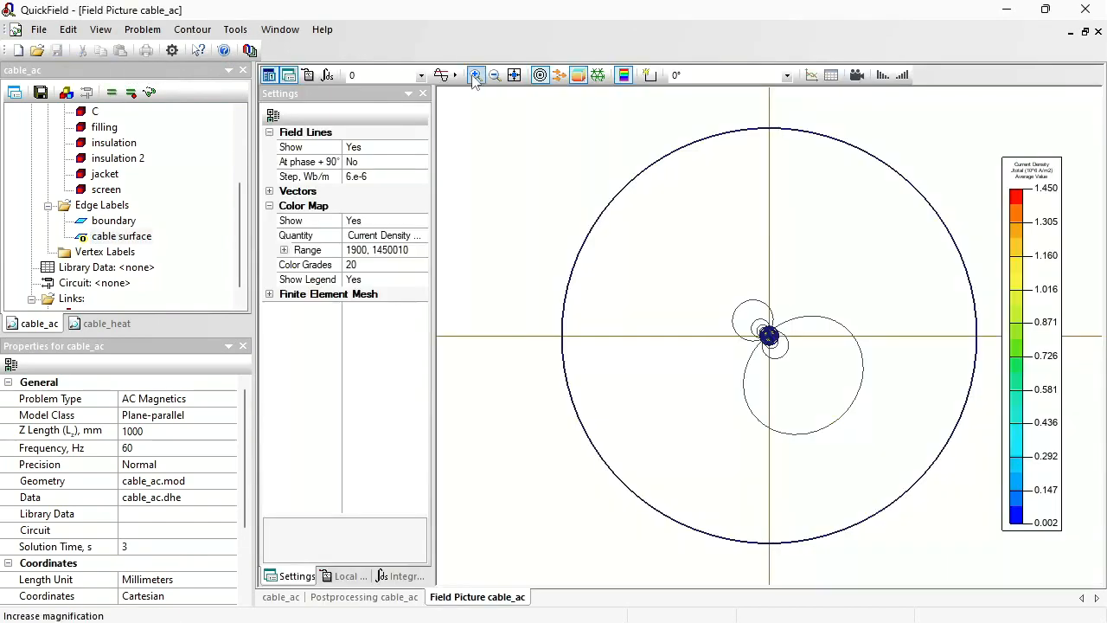
click(475, 74)
drag(756, 320, 804, 363)
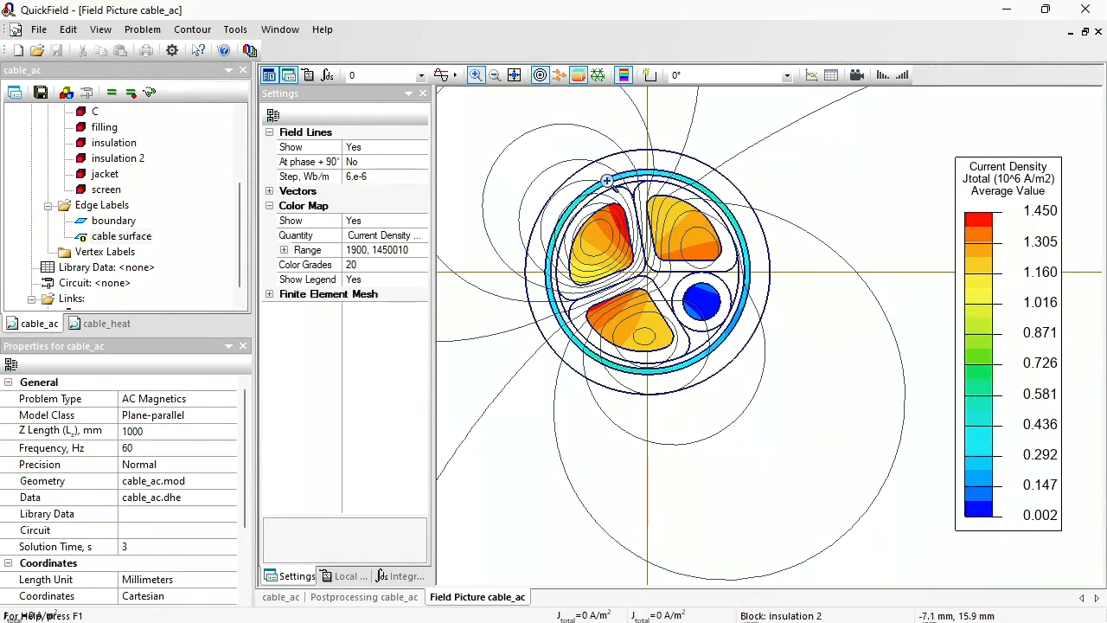
- Solve the cable_heat problem, saving its modified files, and display the temperature field of the cable cross-section
click(98, 325)
click(113, 92)
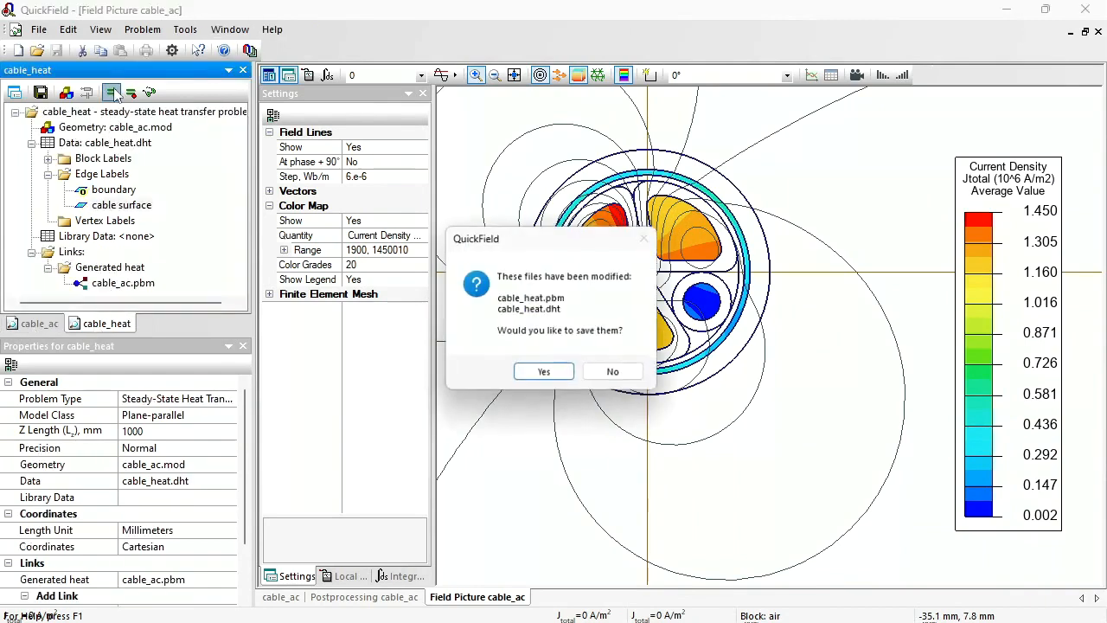
key(Return)
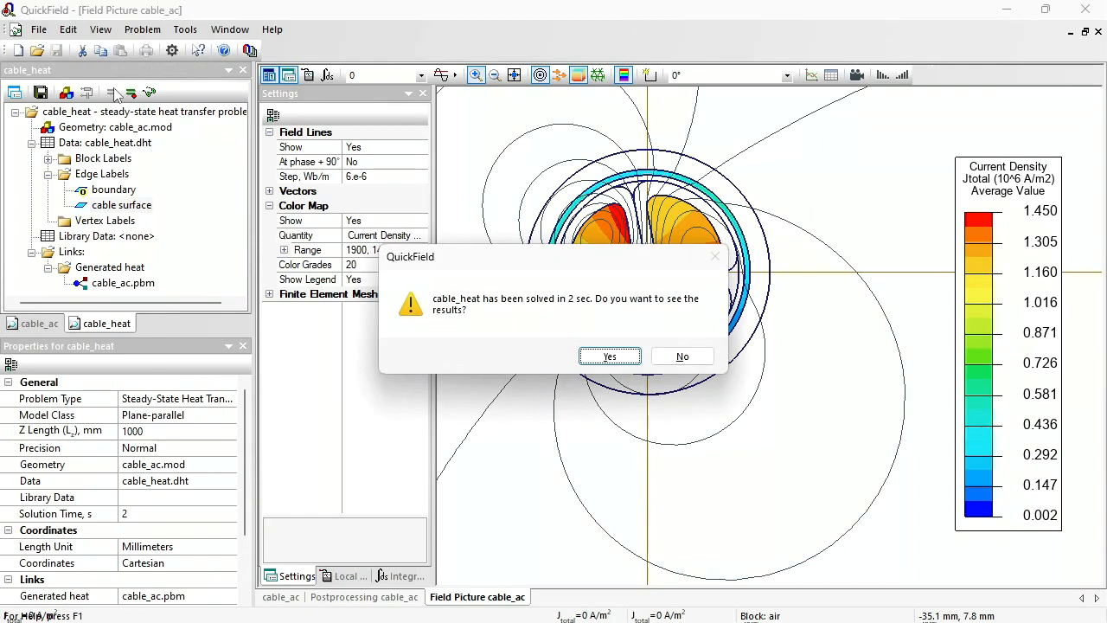
key(Return)
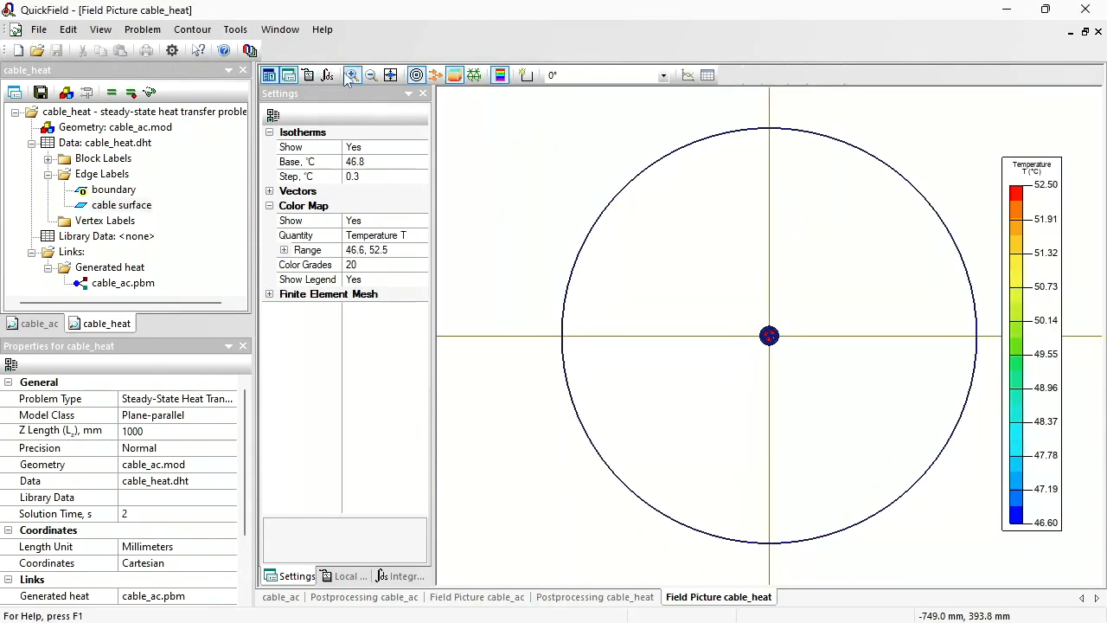
click(352, 75)
drag(760, 320, 783, 342)
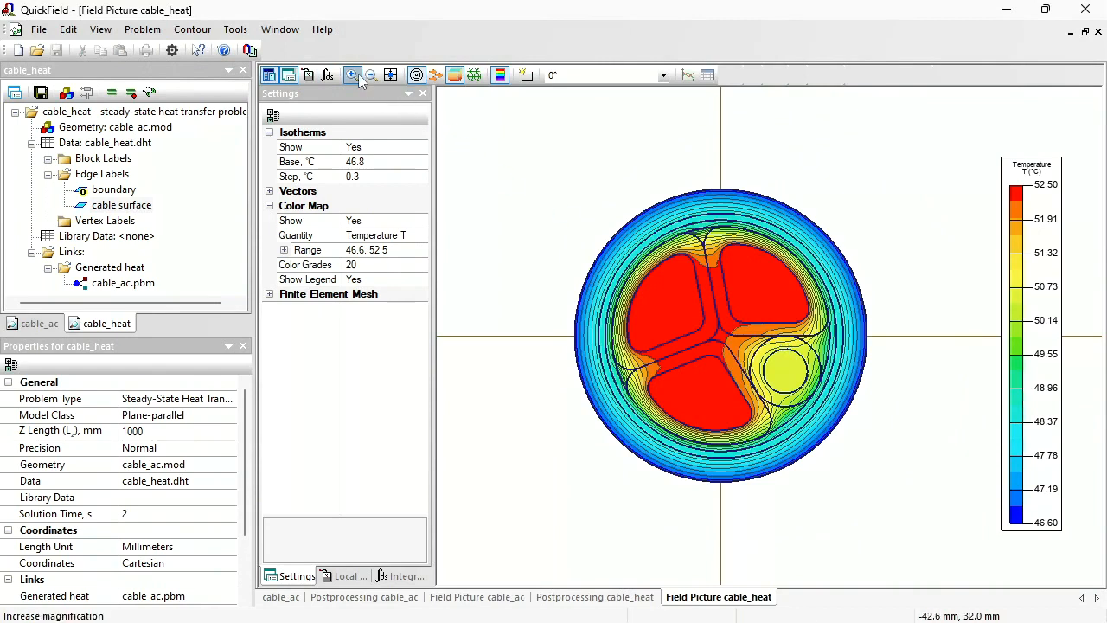
- Probe the local temperature in the upper-left phase conductor, the round neutral conductor and the screen
click(311, 76)
click(682, 298)
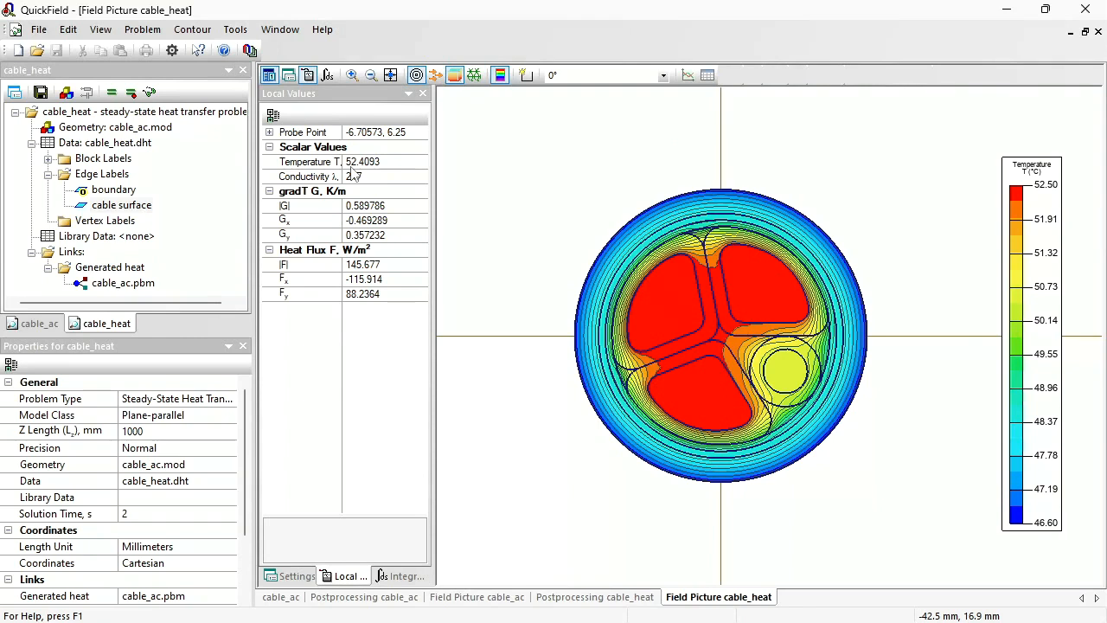
click(659, 301)
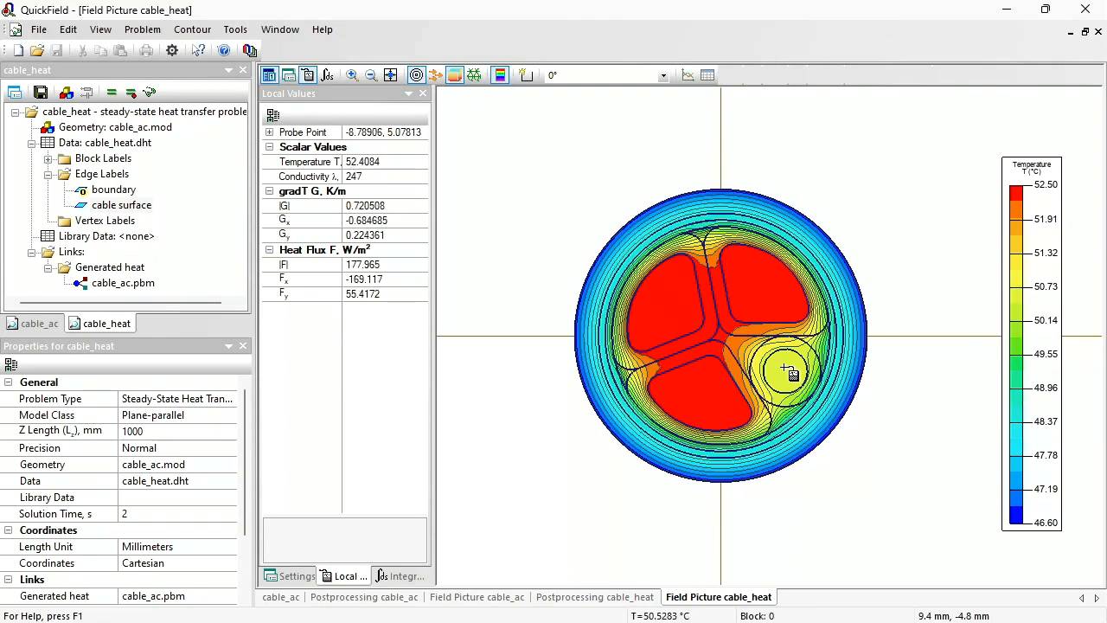
click(789, 370)
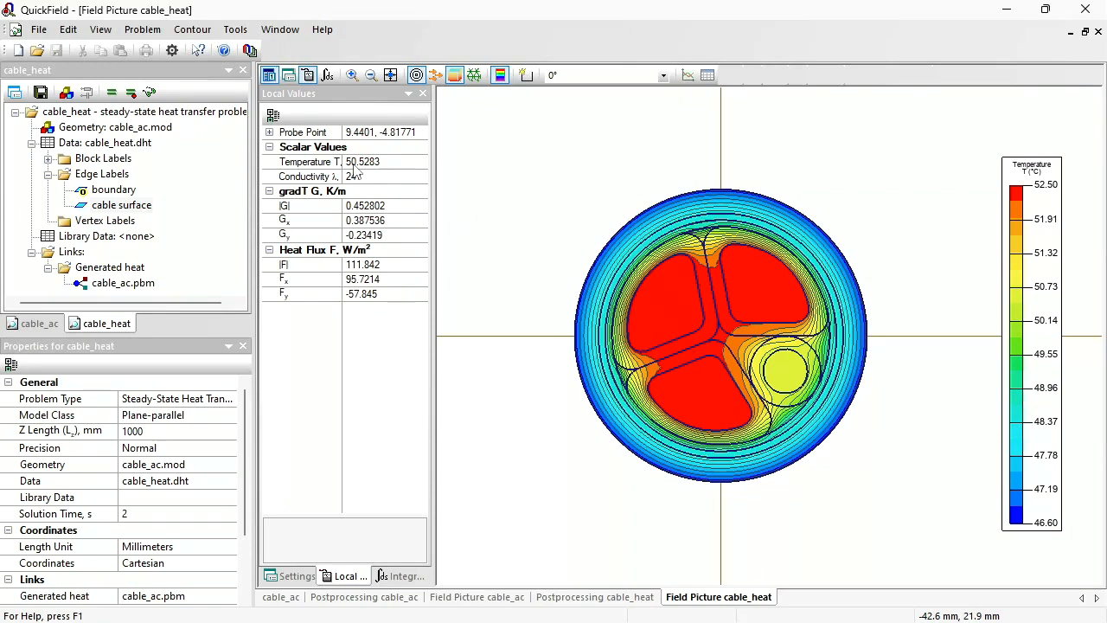
click(683, 232)
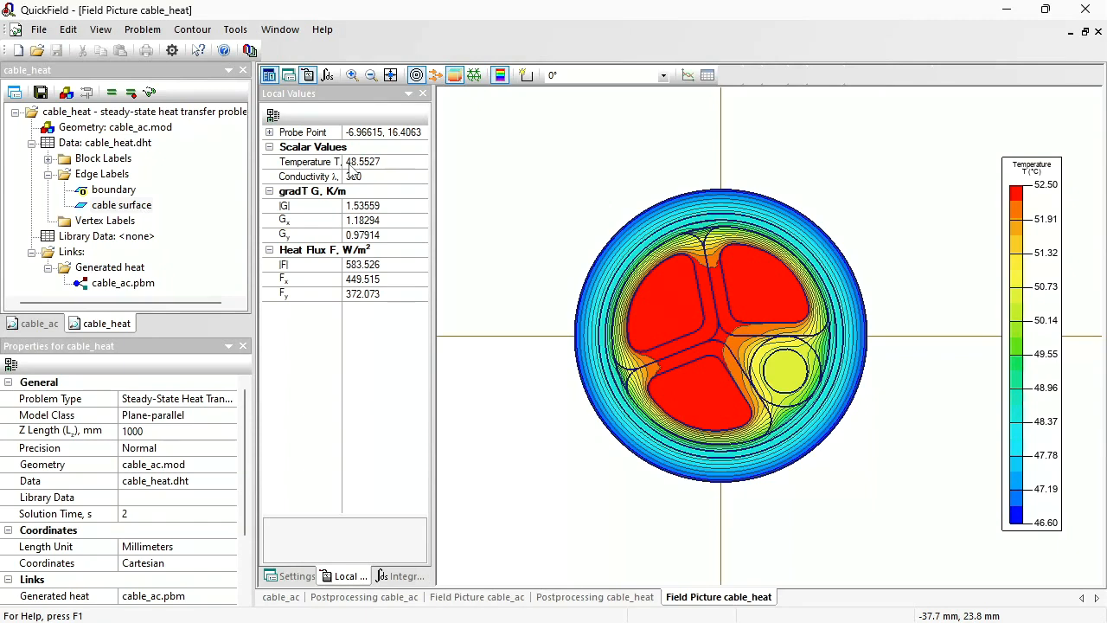
- Probe the upper-left phase conductor's temperature and set block A's electrical conductivity temperature in cable_ac to 52.4091 °C
click(39, 323)
click(679, 304)
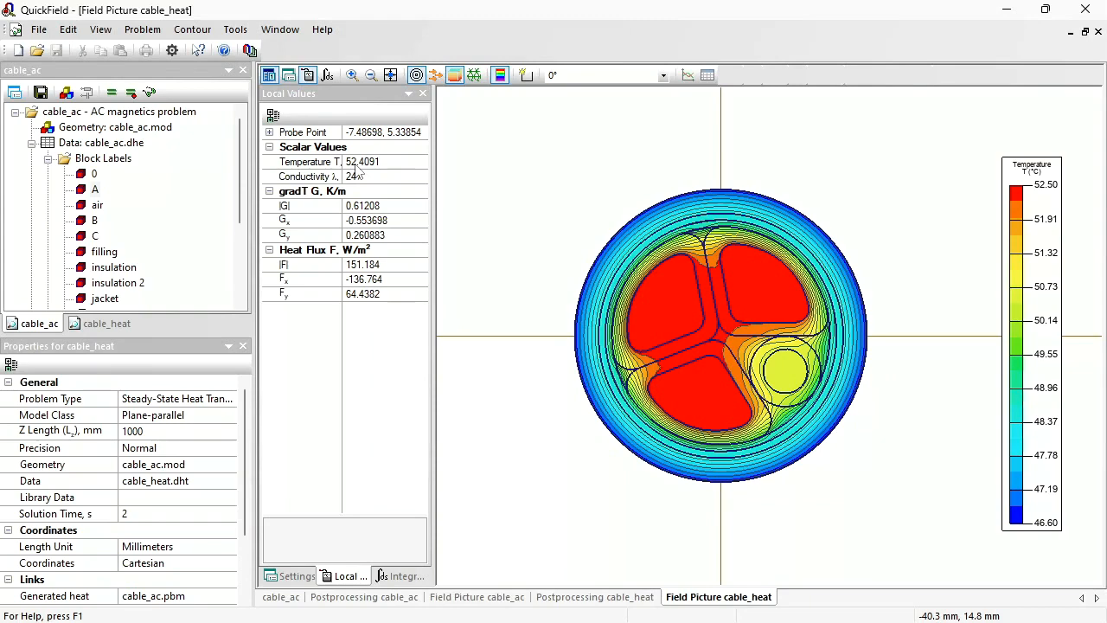
click(391, 167)
double_click(95, 189)
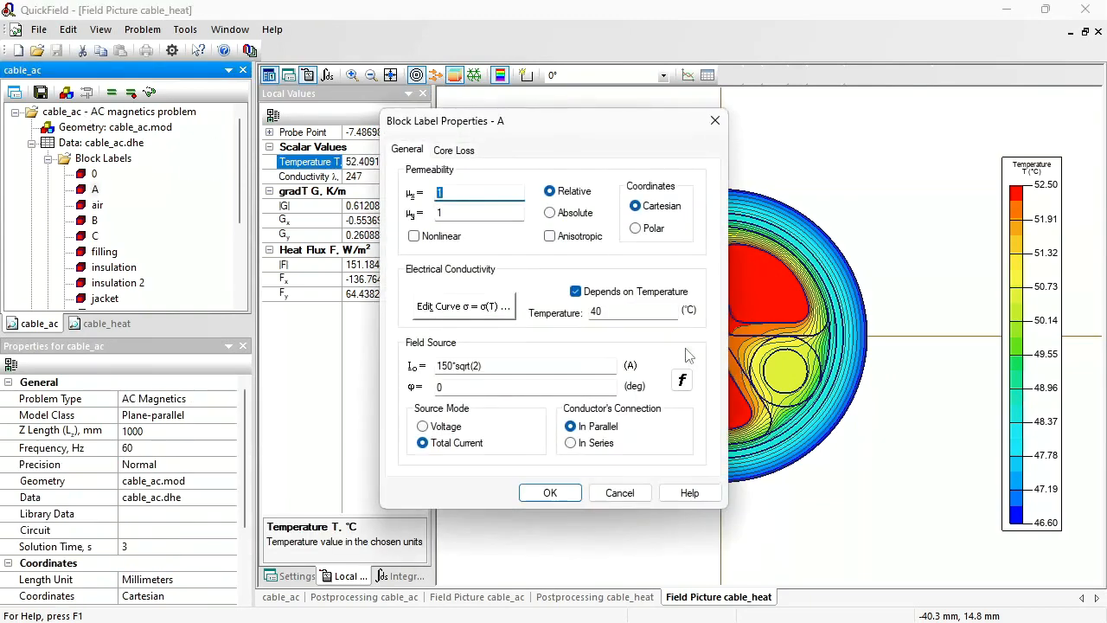
double_click(626, 314)
text(52.4091)
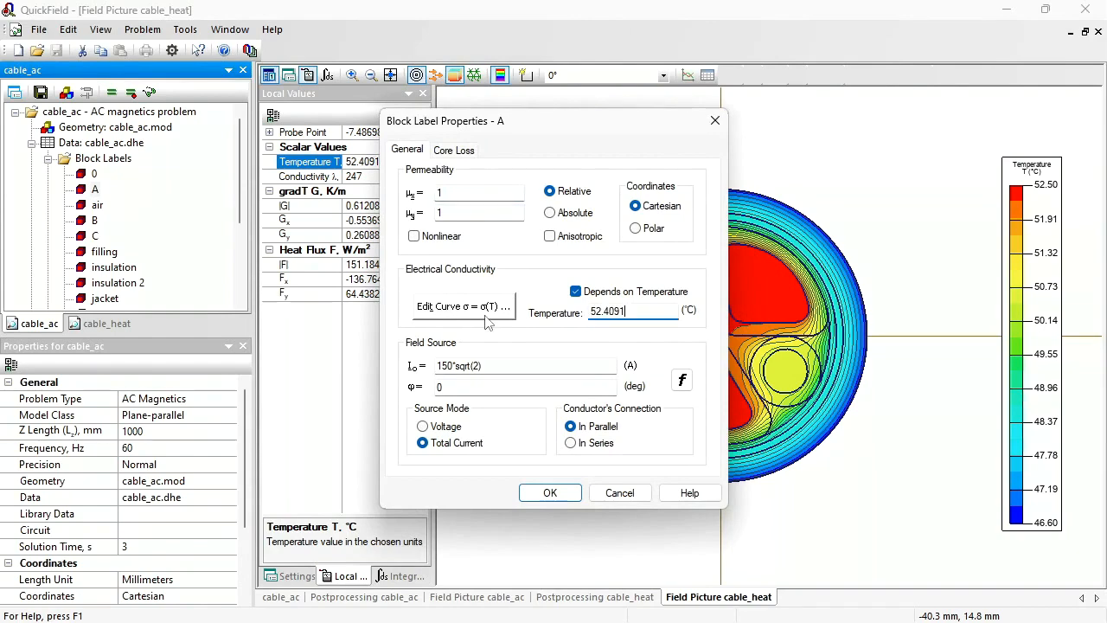
key(Return)
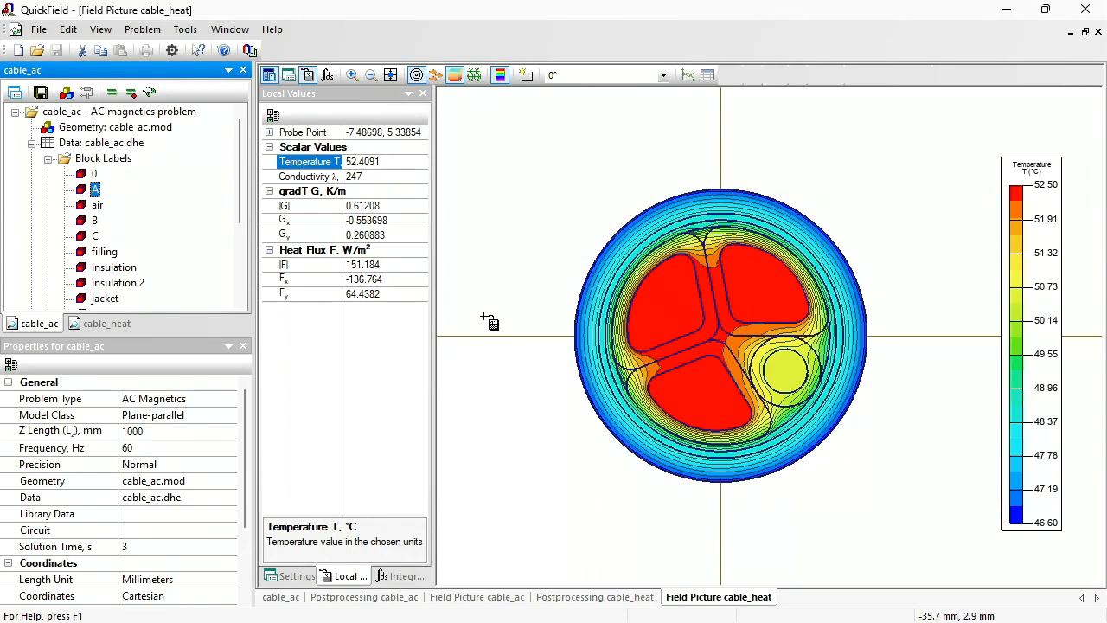
- Probe the upper-right phase conductor's temperature and copy it, 52.2347 °C, into block B's electrical conductivity temperature in cable_ac
click(756, 283)
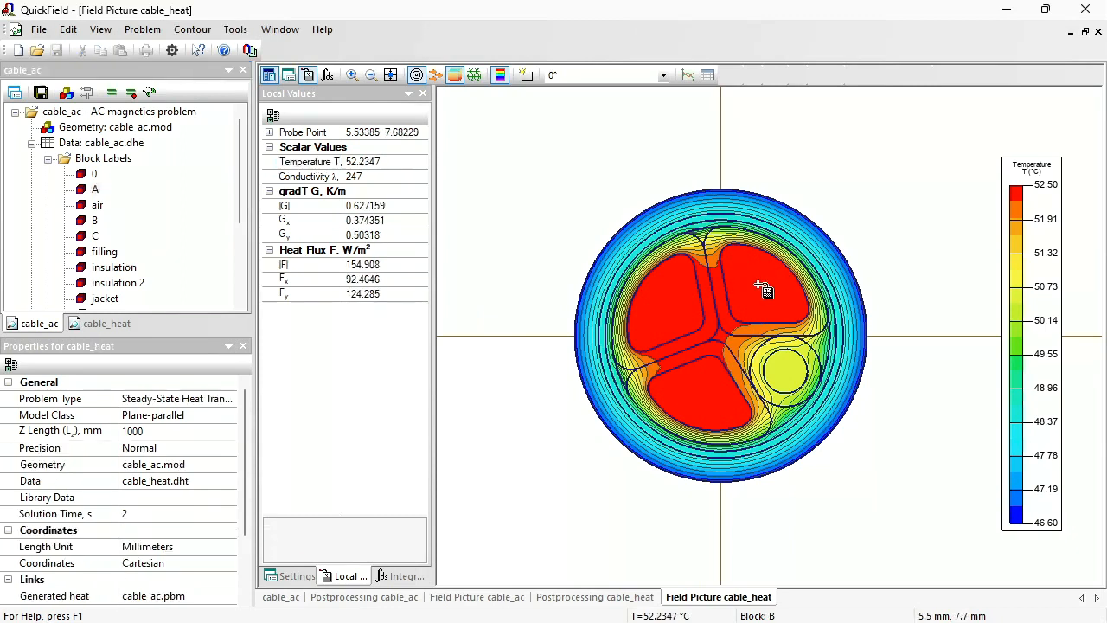
click(383, 161)
key(ctrl+c)
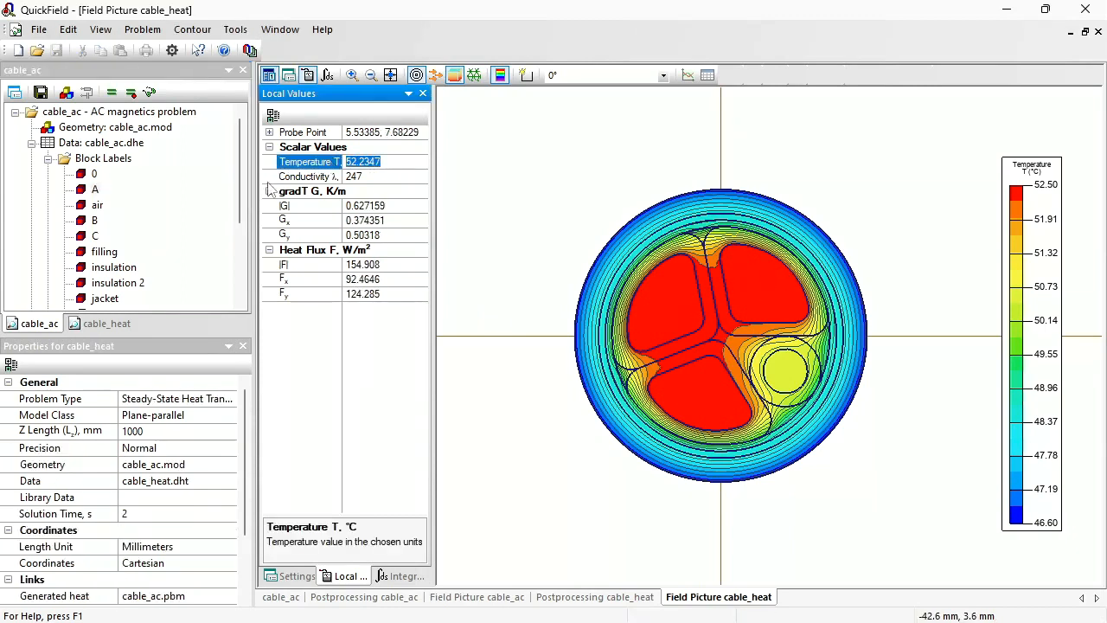
click(95, 221)
double_click(96, 221)
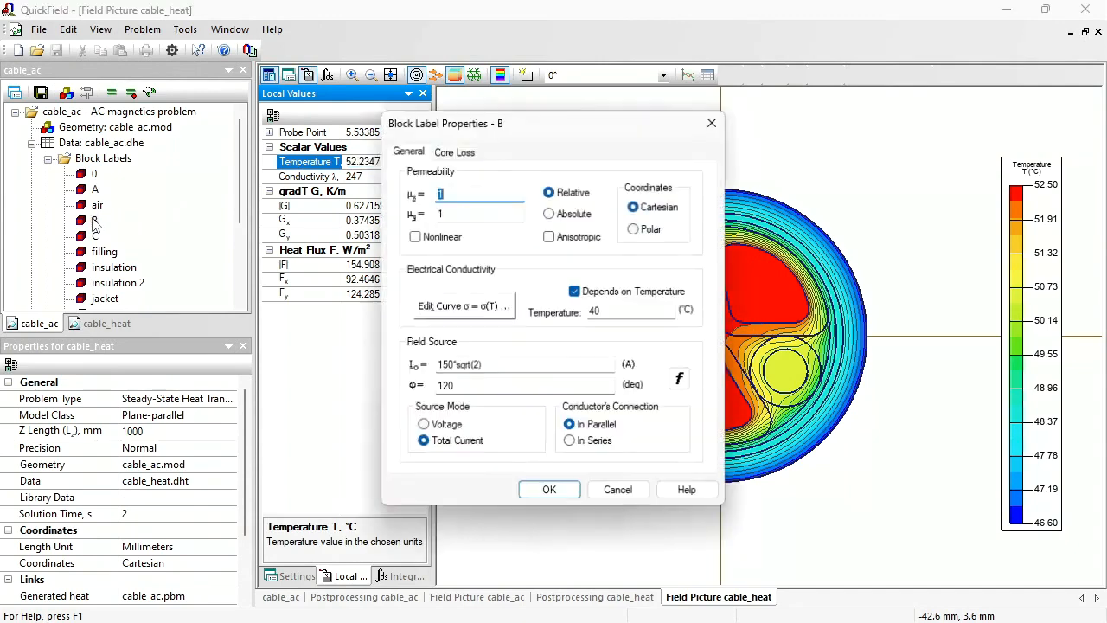
double_click(597, 311)
key(ctrl+v)
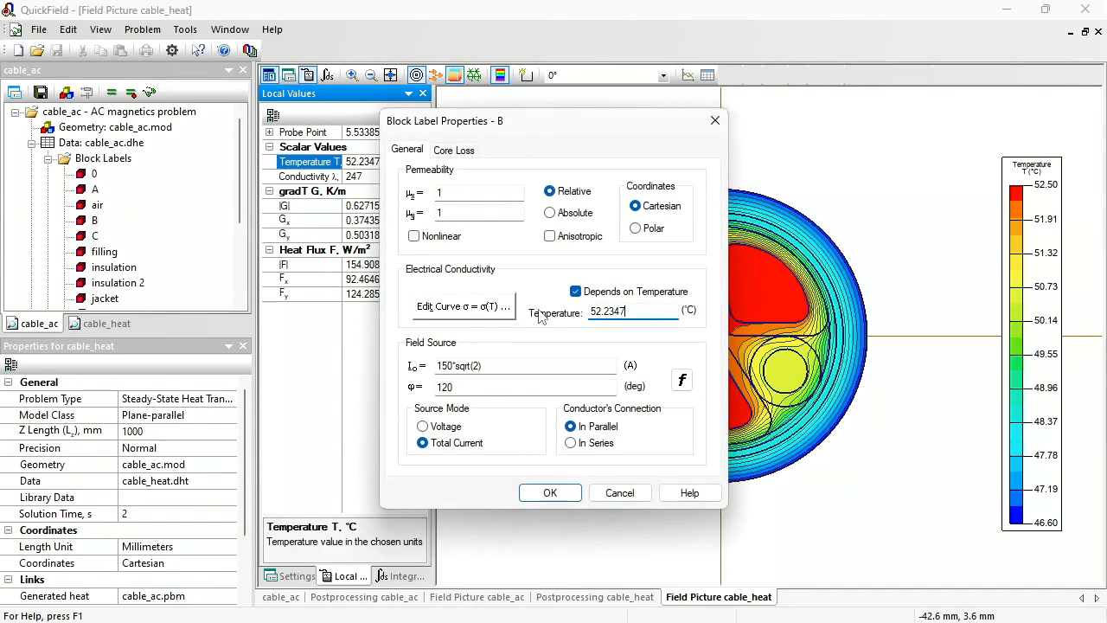
key(Return)
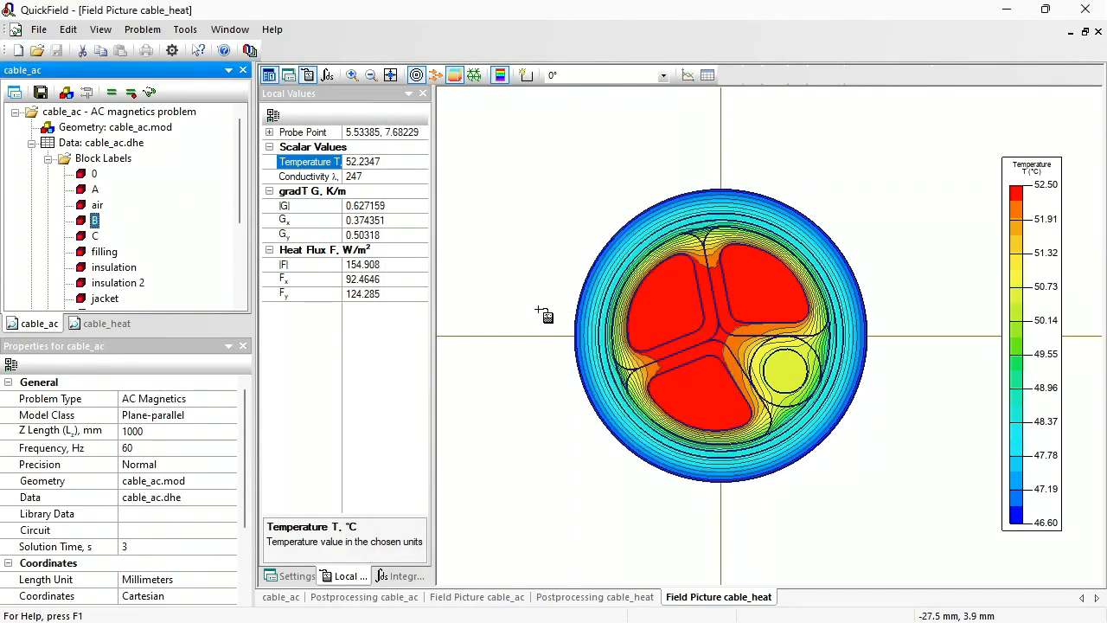
- Probe the lower phase conductor's temperature and copy it, 52.2341 °C, into block C's electrical conductivity temperature in cable_ac
click(709, 401)
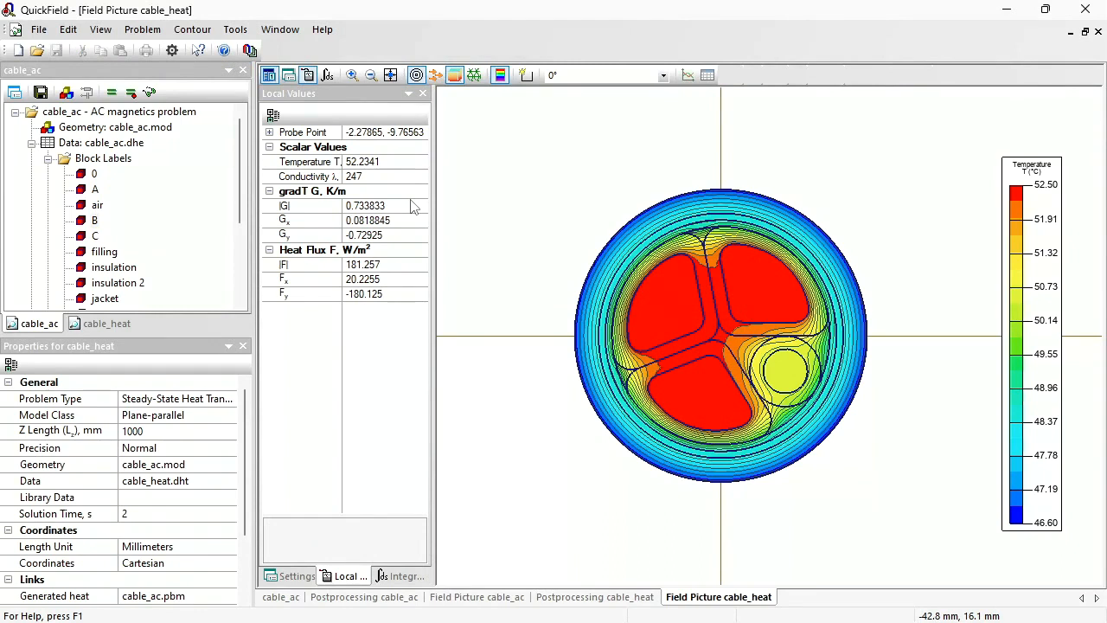
click(389, 163)
key(ctrl+c)
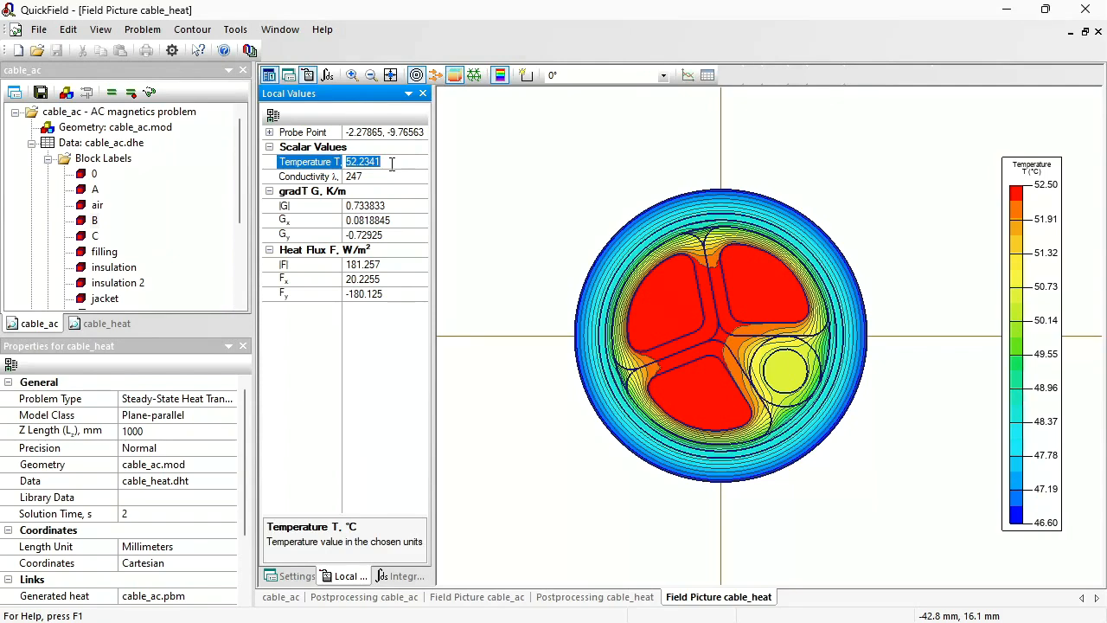
double_click(91, 237)
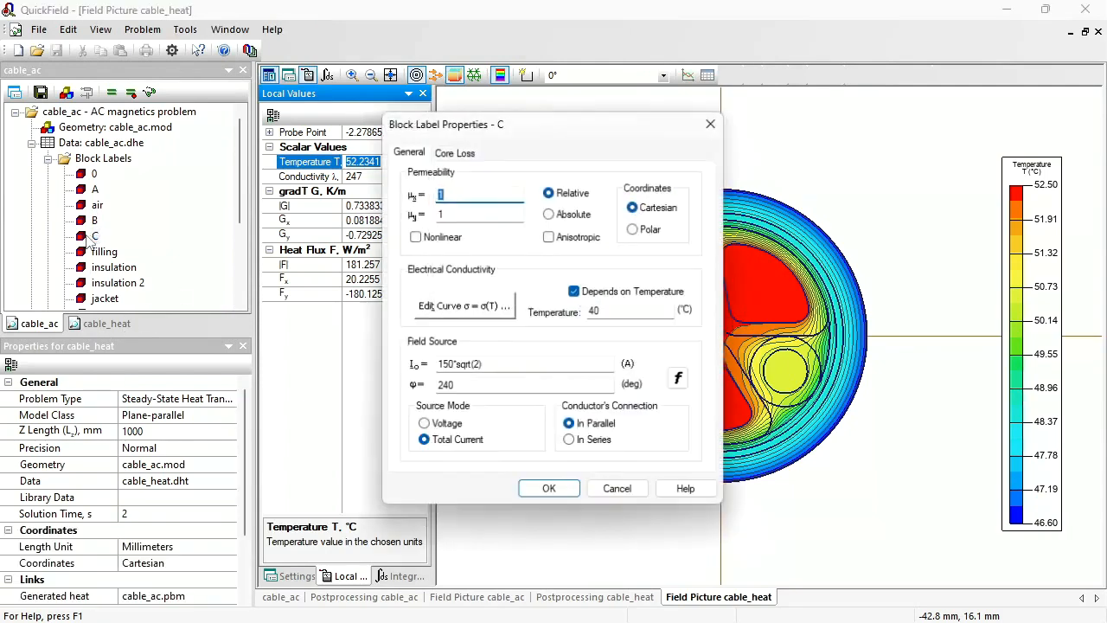
drag(624, 313, 538, 312)
key(ctrl+v)
key(Return)
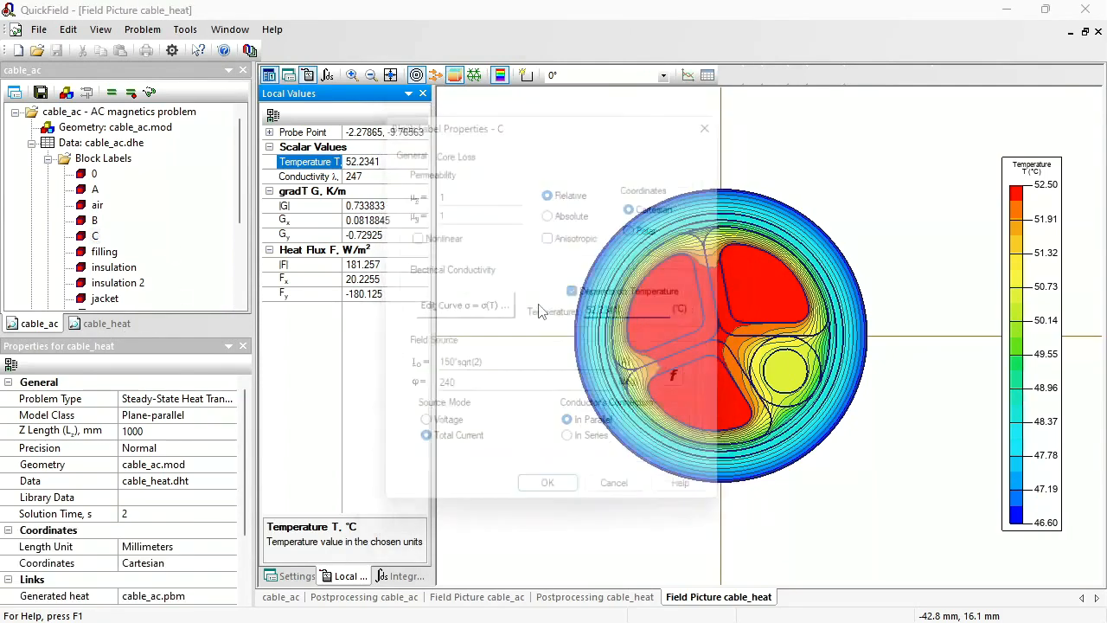
- Probe the round neutral conductor's temperature and copy it, 50.5287 °C, into block 0's electrical conductivity temperature in cable_ac
click(785, 377)
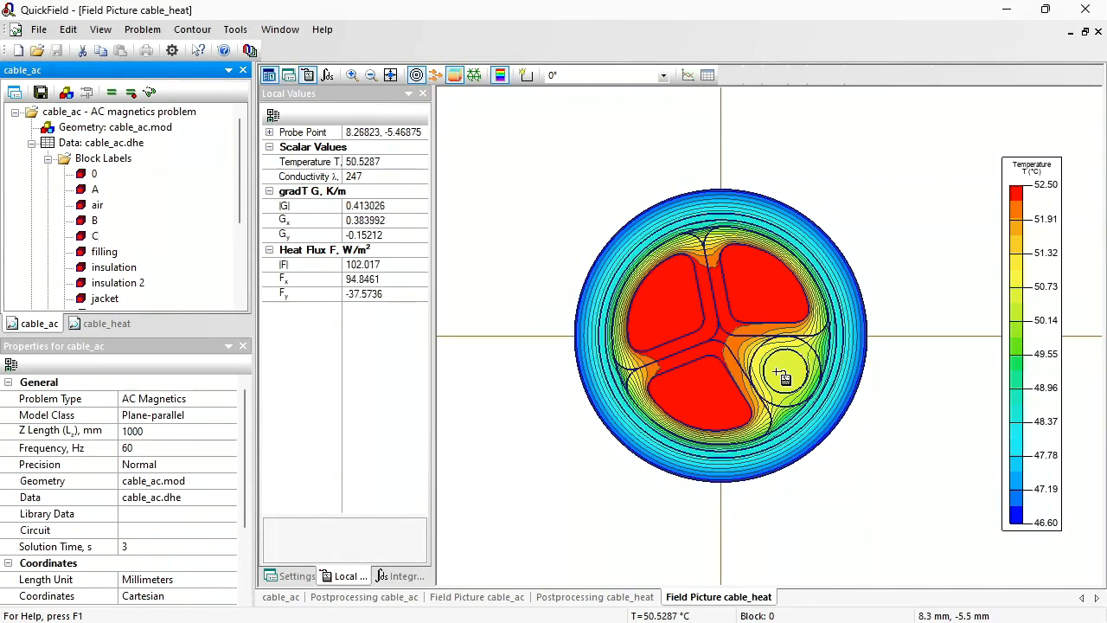
click(383, 165)
click(344, 162)
key(ctrl+c)
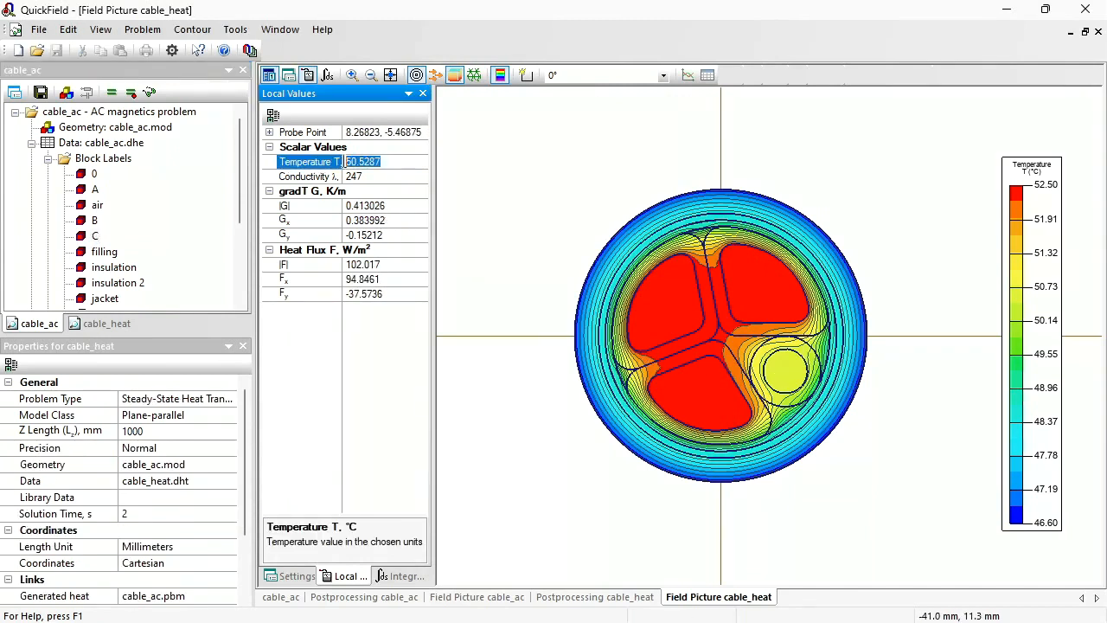
double_click(91, 173)
double_click(596, 311)
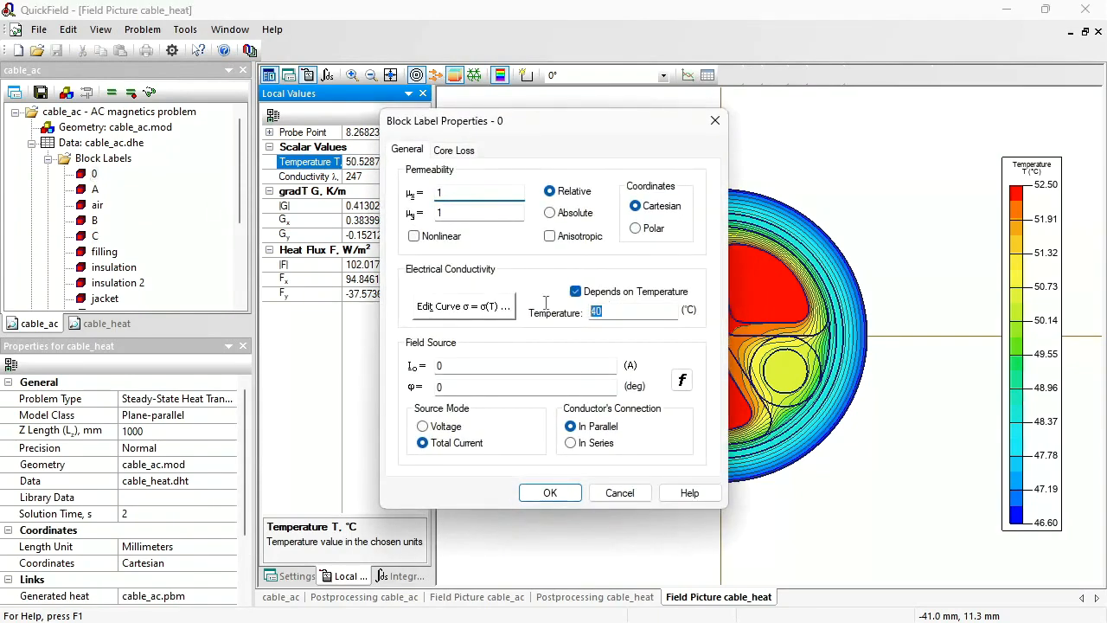
key(ctrl+v)
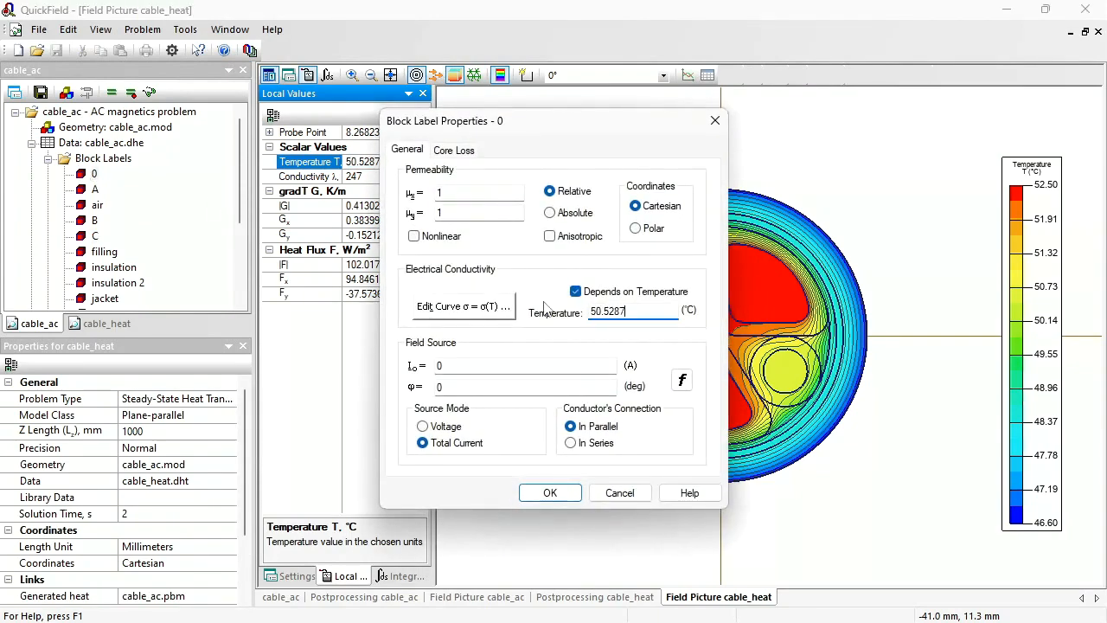
key(Return)
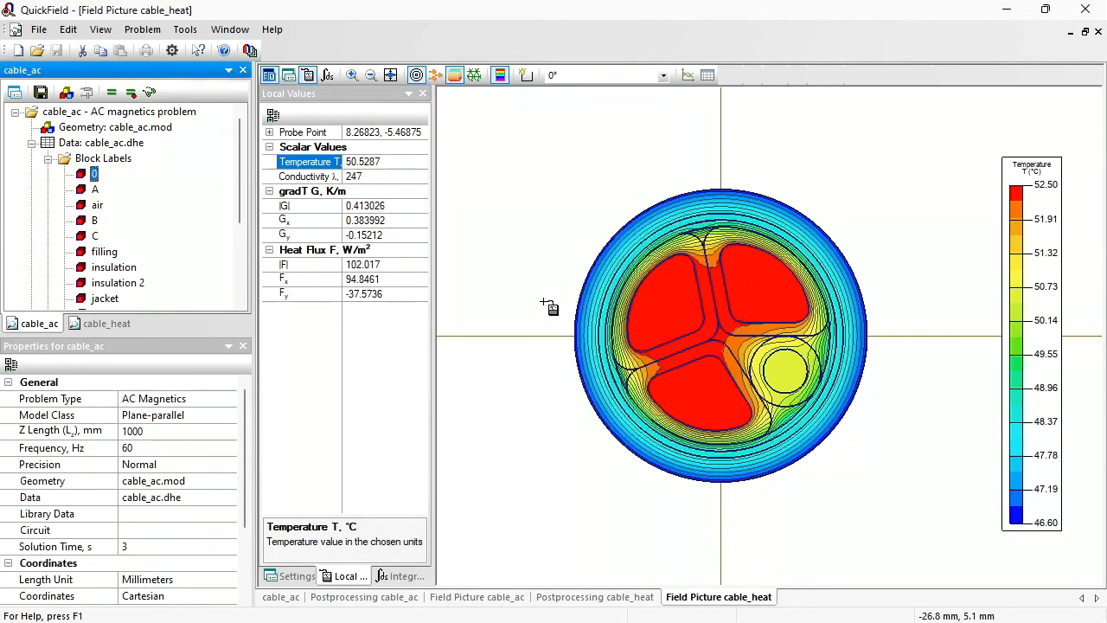
- Probe the temperature of the cable's screen and copy it, 48.5618 °C, into the screen block's electrical conductivity temperature in cable_ac
click(640, 259)
click(320, 162)
key(ctrl+c)
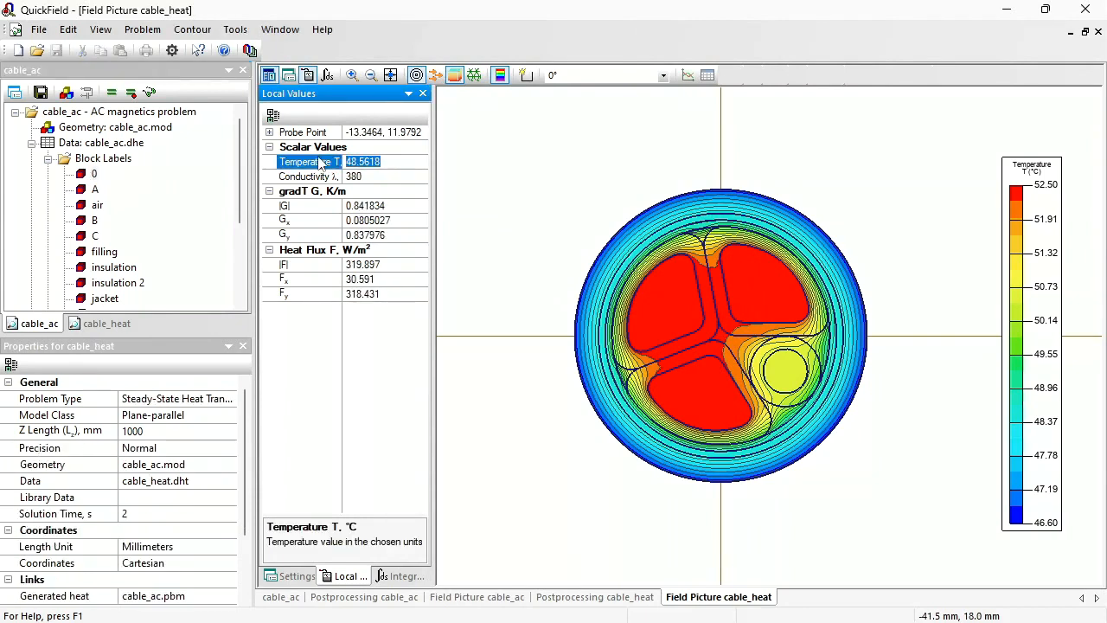
click(244, 195)
scroll(243, 195, down, 1)
double_click(105, 283)
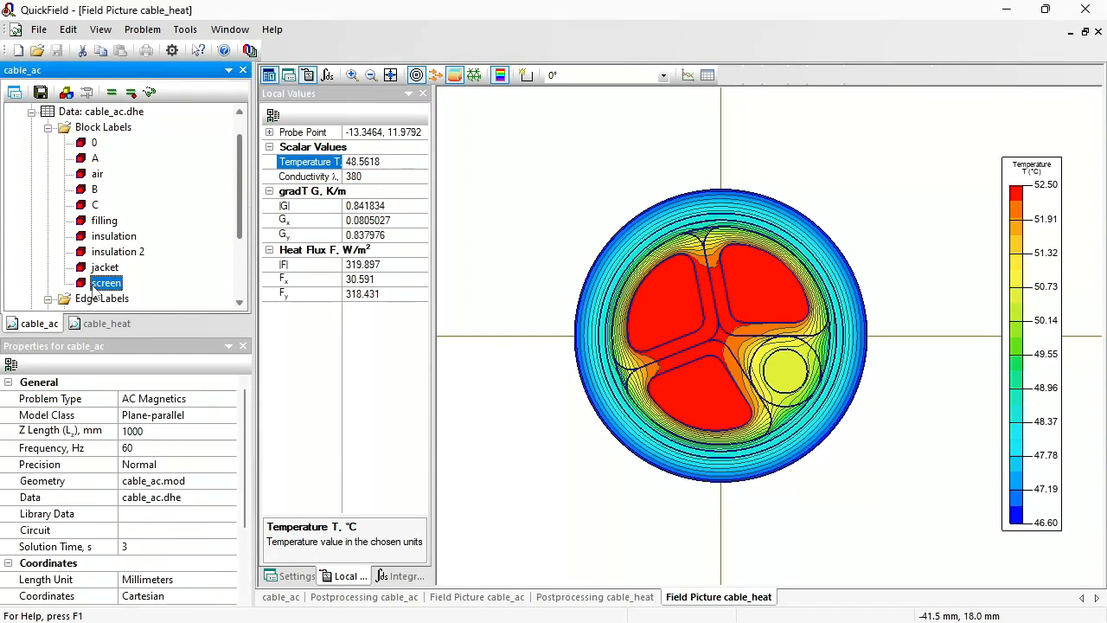
double_click(620, 313)
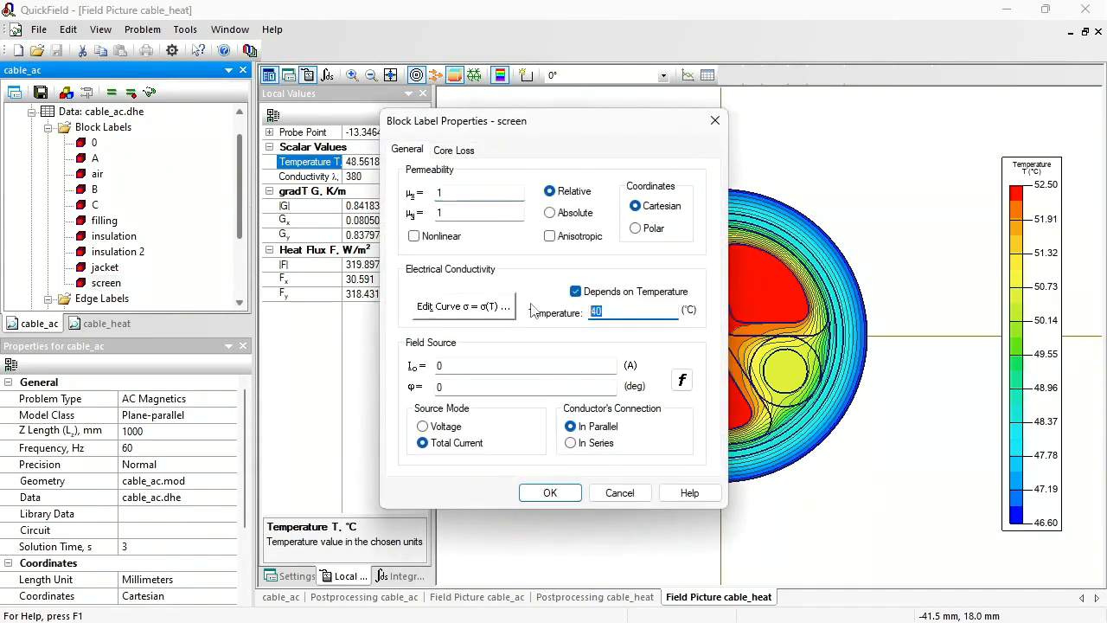
key(ctrl+v)
key(Return)
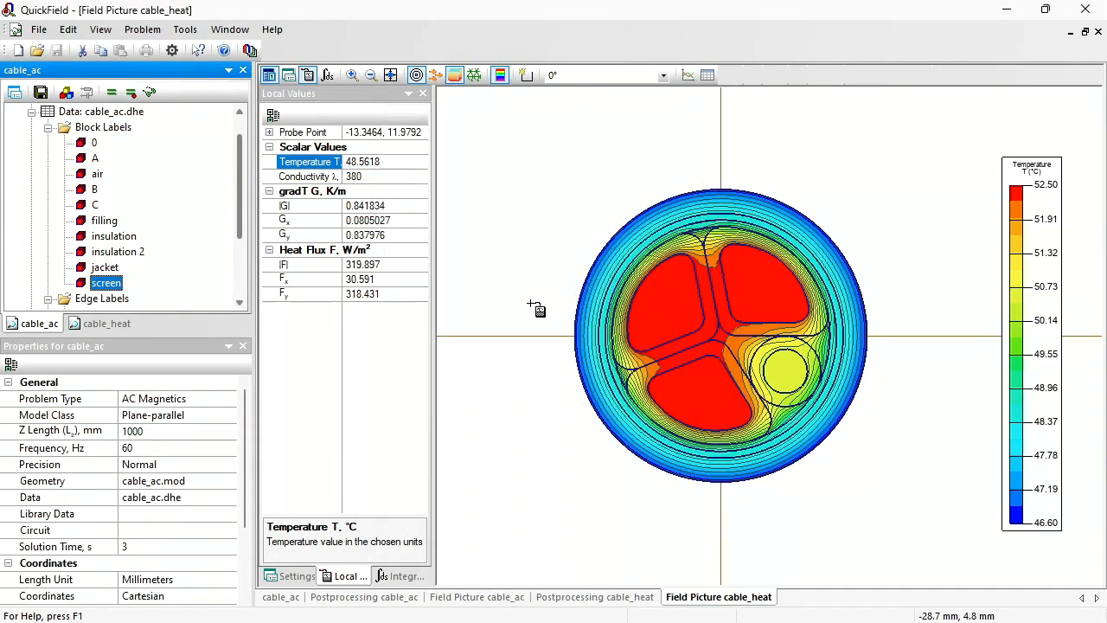
- Solve the cable_ac problem with the updated conductor temperatures and display its field picture
click(111, 94)
key(Return)
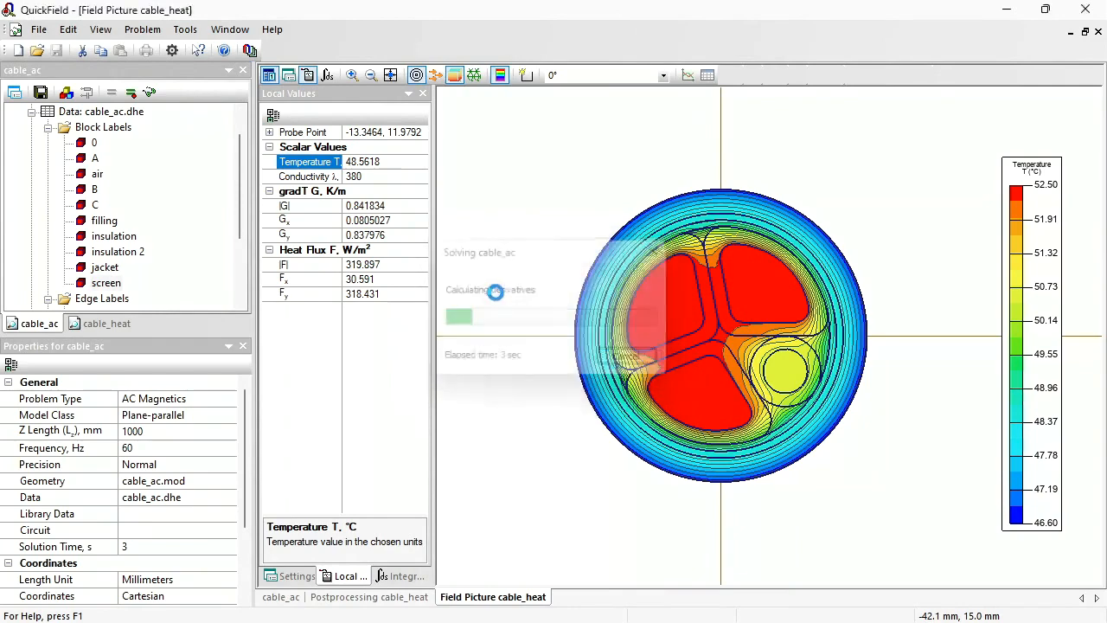
key(Return)
- Solve the cable_heat problem again with the updated losses and display the temperature field of the cable cross-section
click(118, 327)
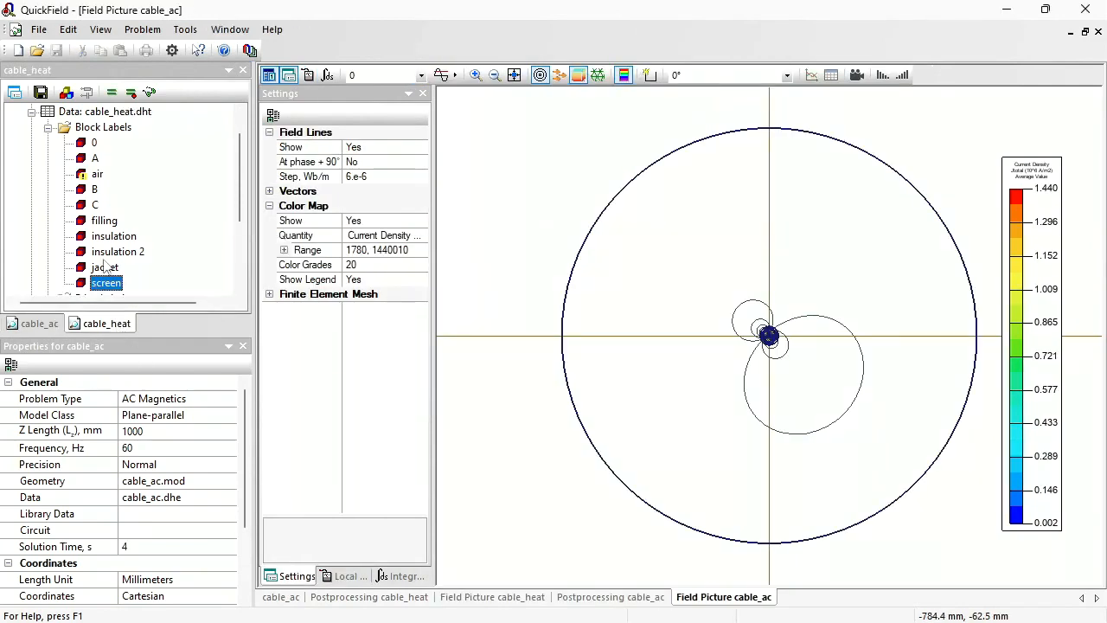
click(111, 92)
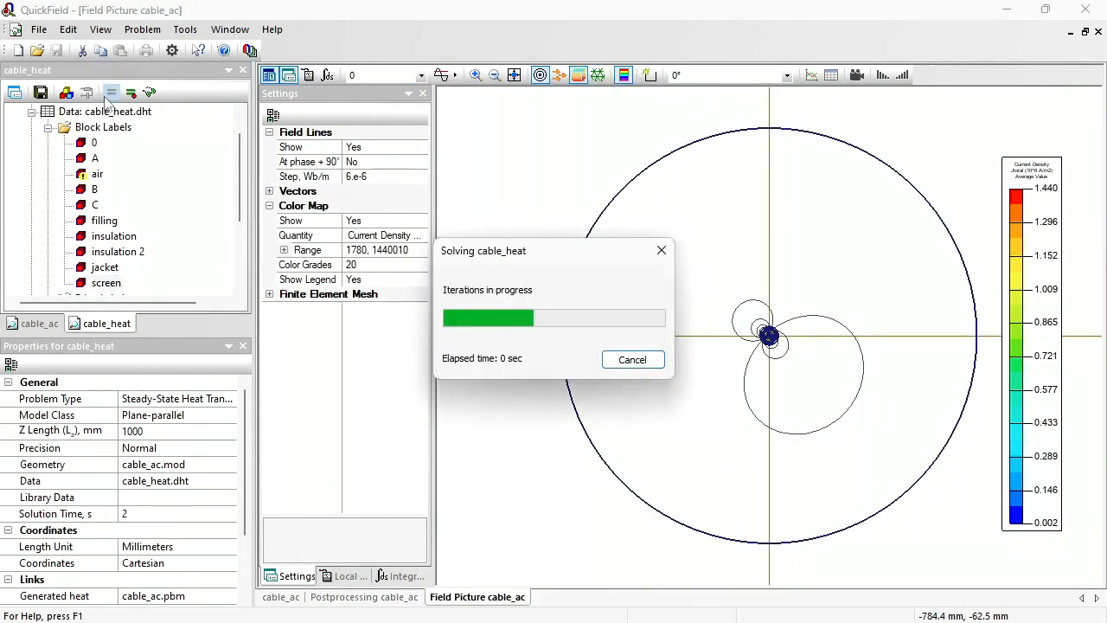
key(Return)
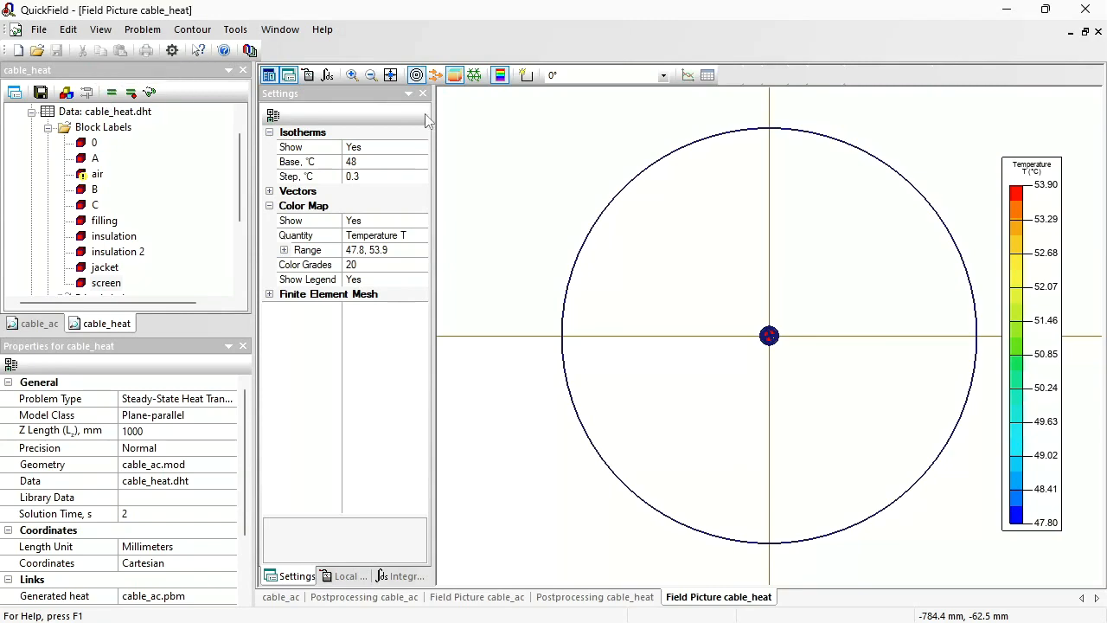
click(352, 75)
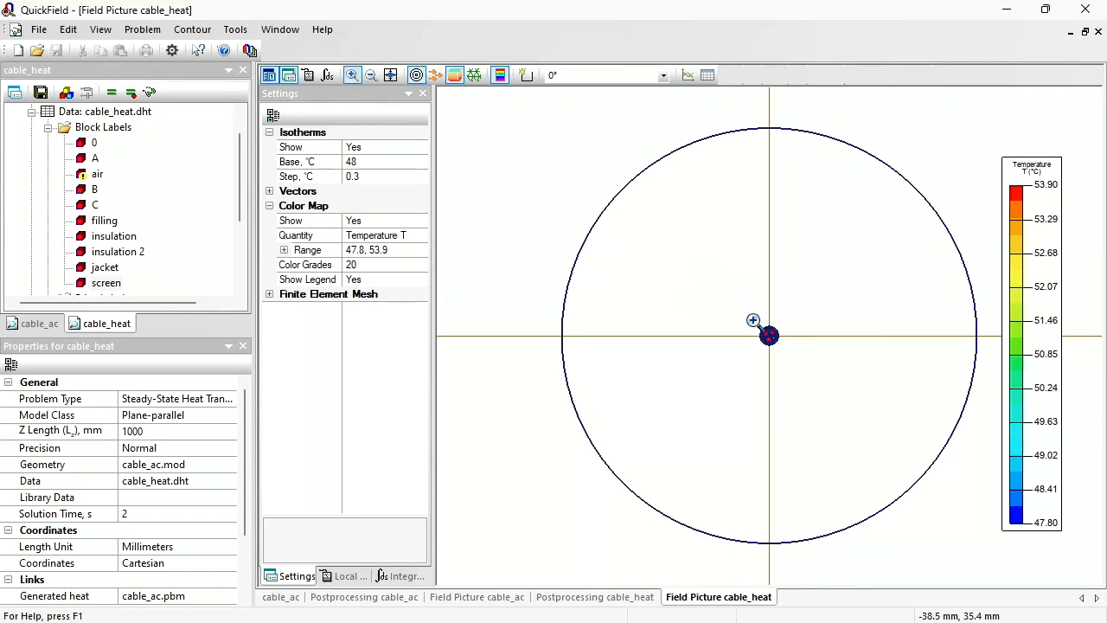
drag(753, 321, 792, 354)
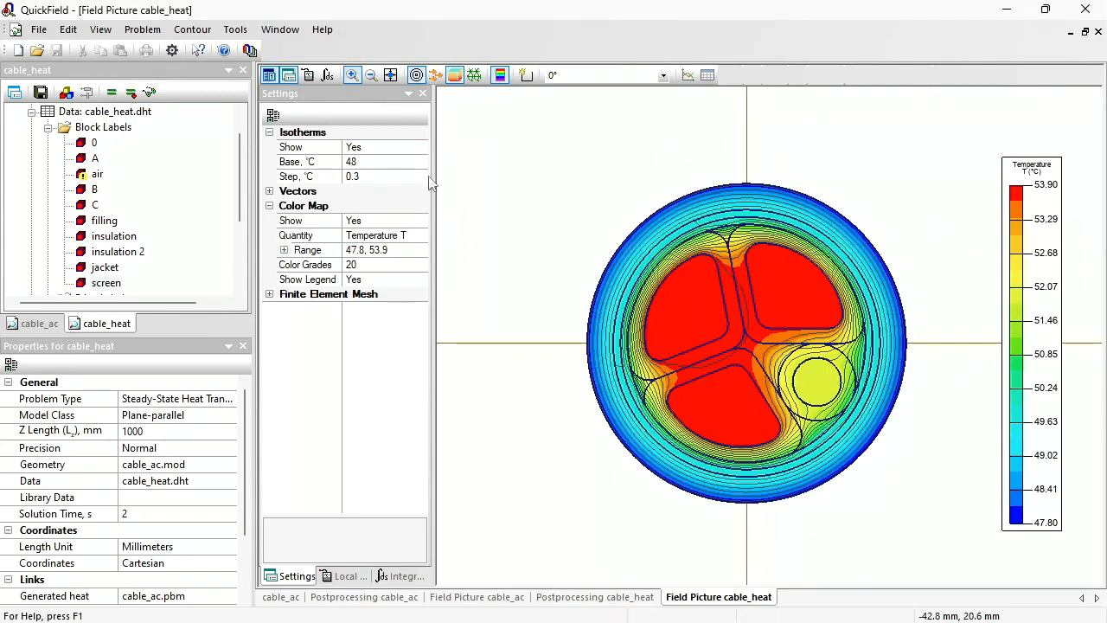
- Probe the upper-left phase conductor in the new temperature field and copy its 53.8323 °C into block A's conductivity temperature in cable_ac
click(307, 76)
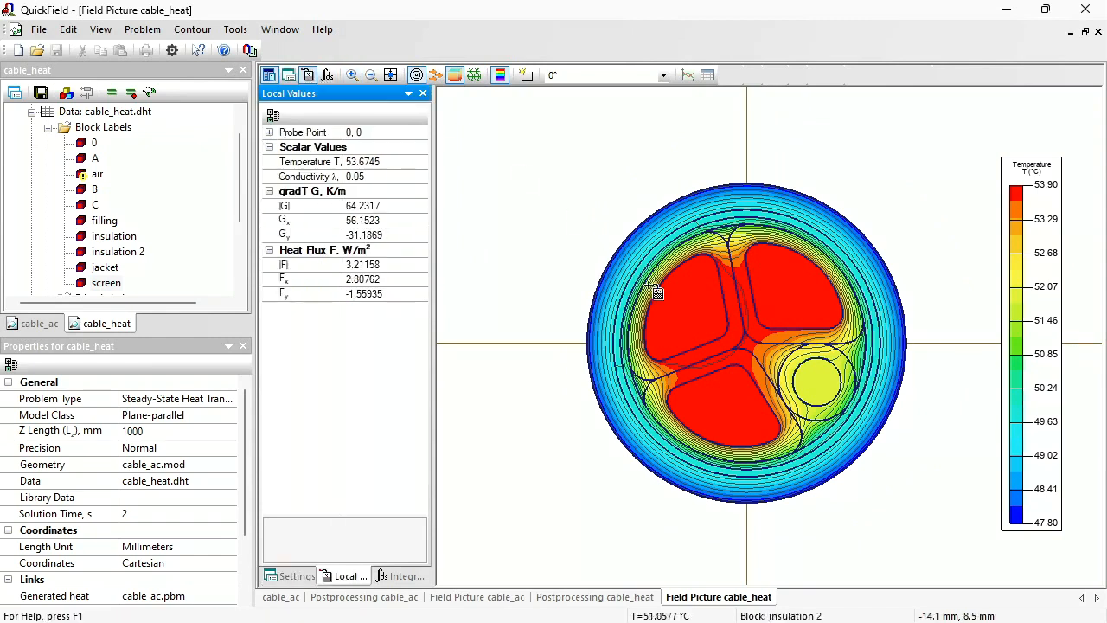
click(698, 316)
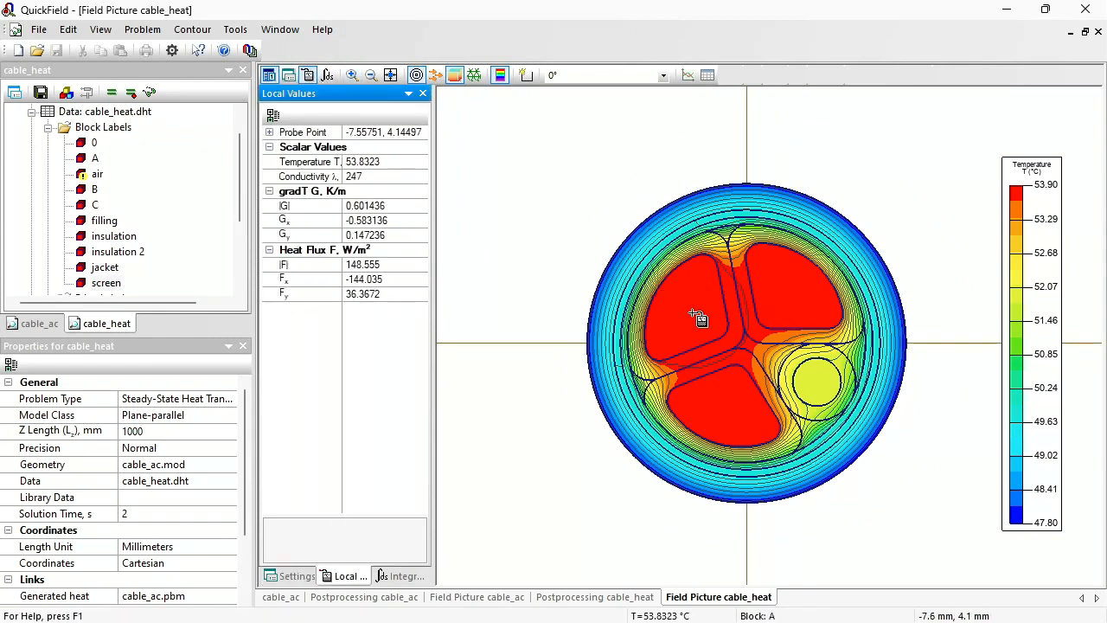
click(397, 161)
key(ctrl+c)
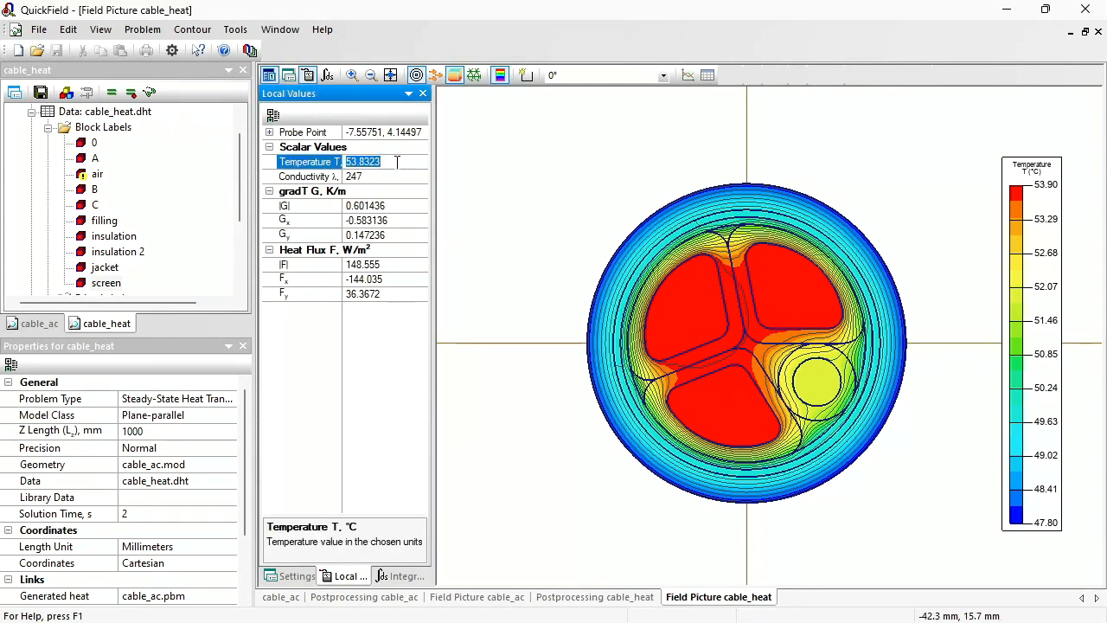
click(41, 325)
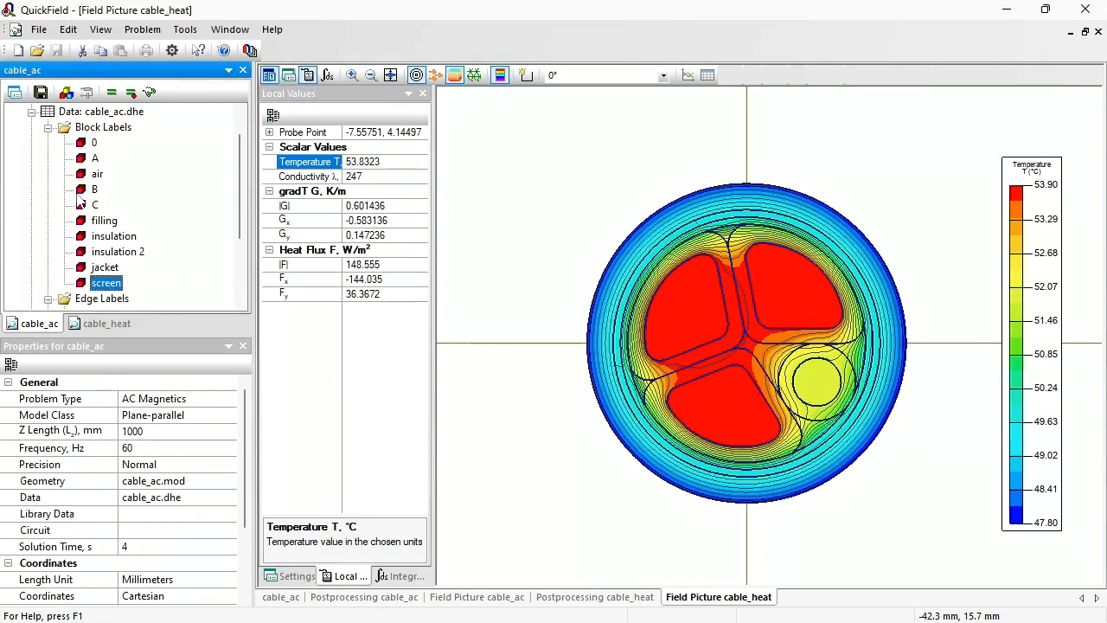
double_click(90, 159)
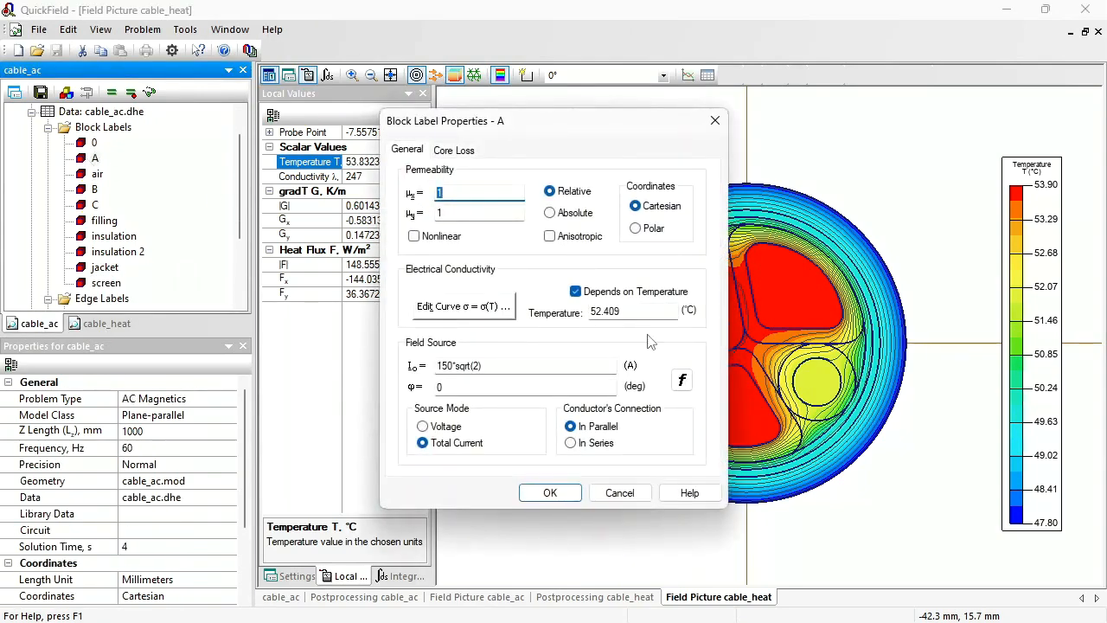
click(577, 317)
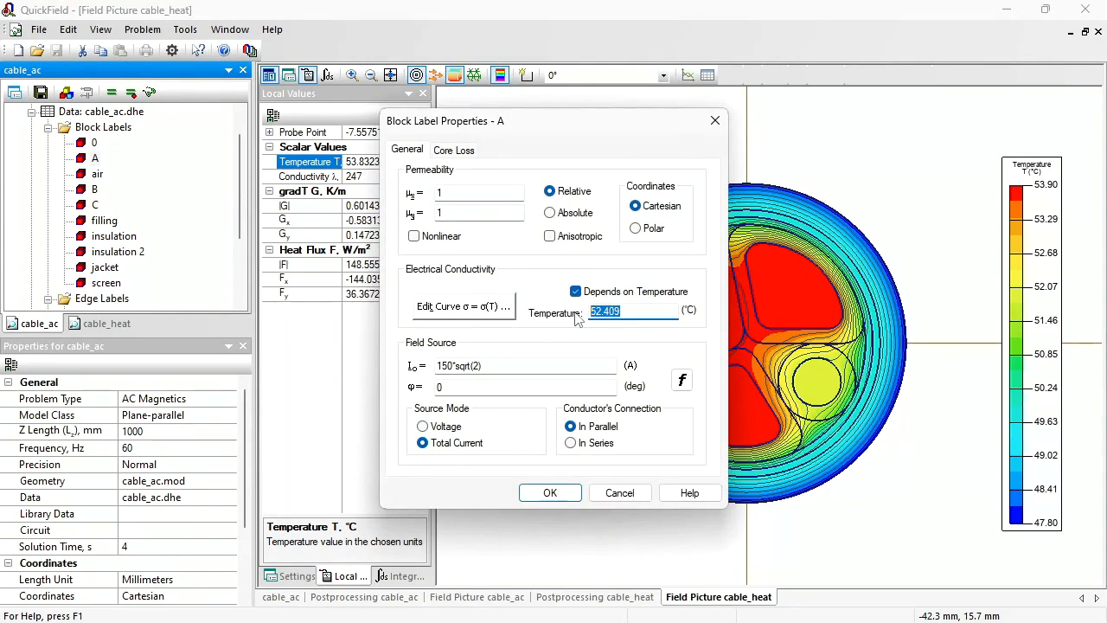
key(ctrl+v)
key(Return)
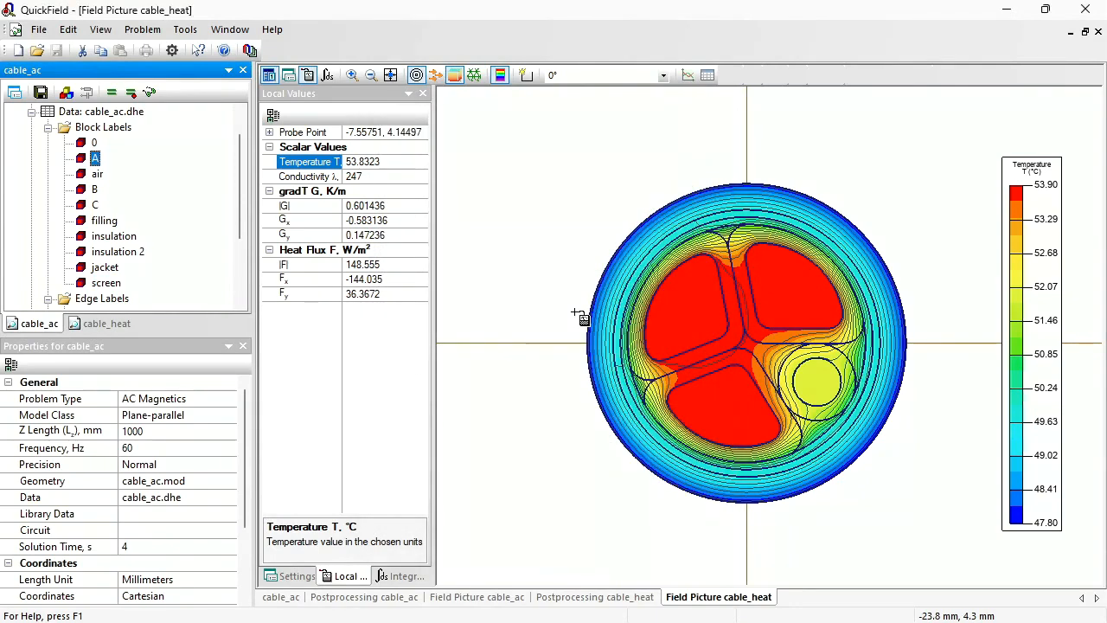
- Probe the upper-right phase conductor and copy its 53.6498 °C into block B's electrical conductivity temperature in cable_ac
click(780, 298)
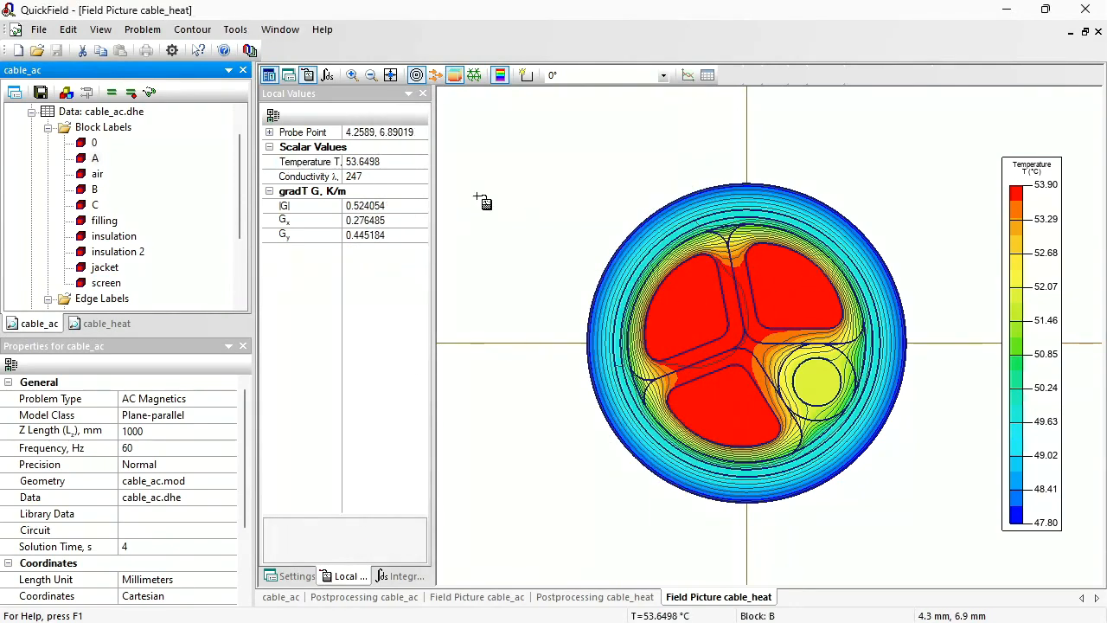
click(392, 162)
key(ctrl+c)
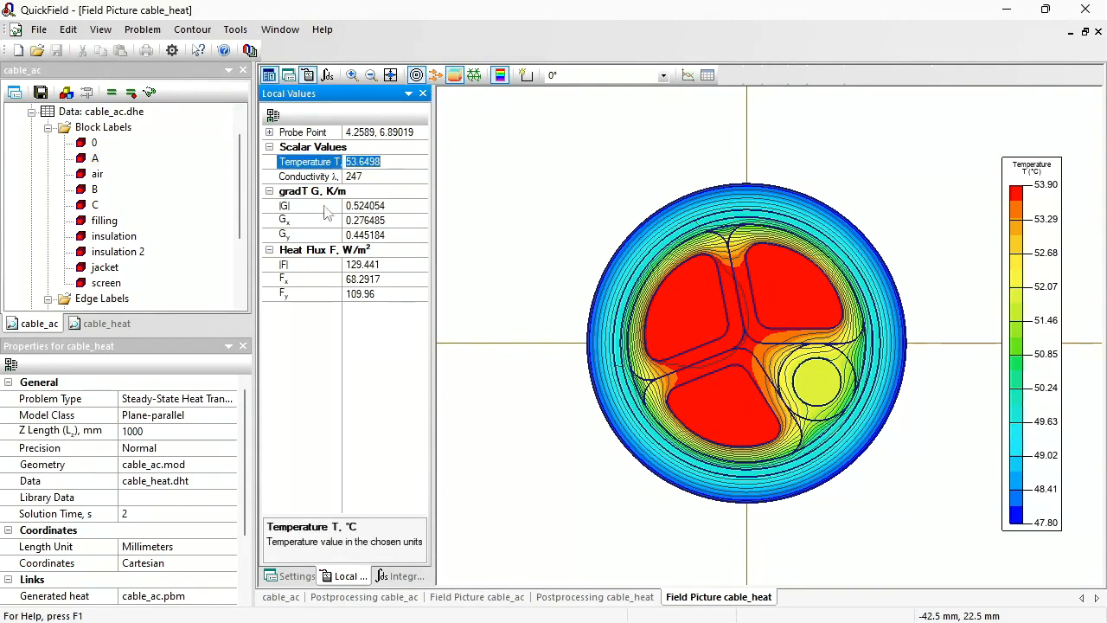
double_click(94, 188)
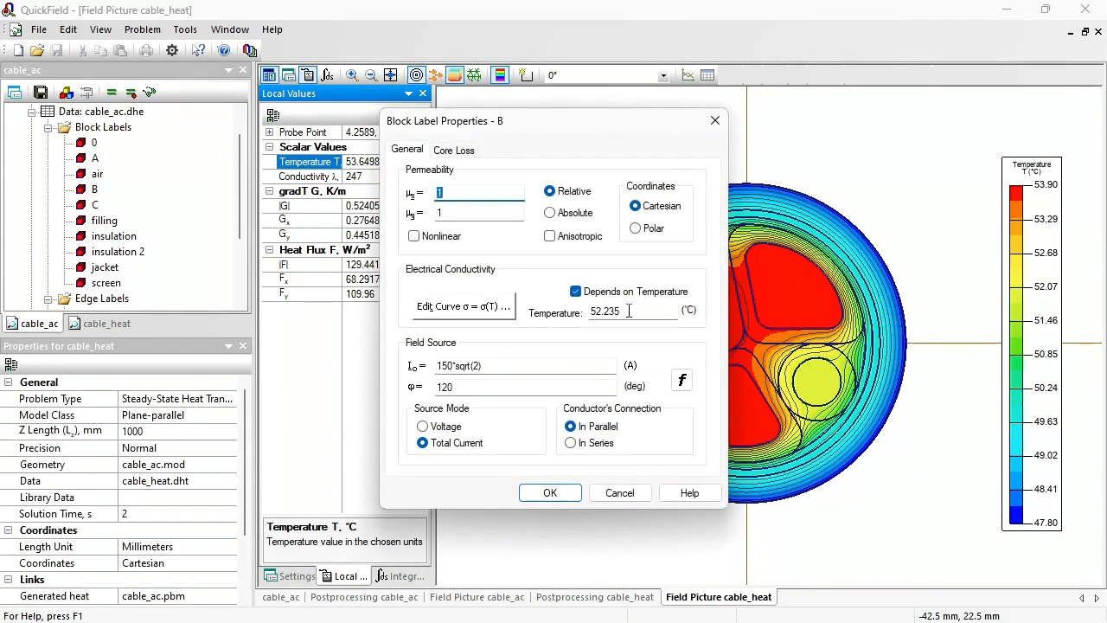
double_click(609, 311)
key(ctrl+v)
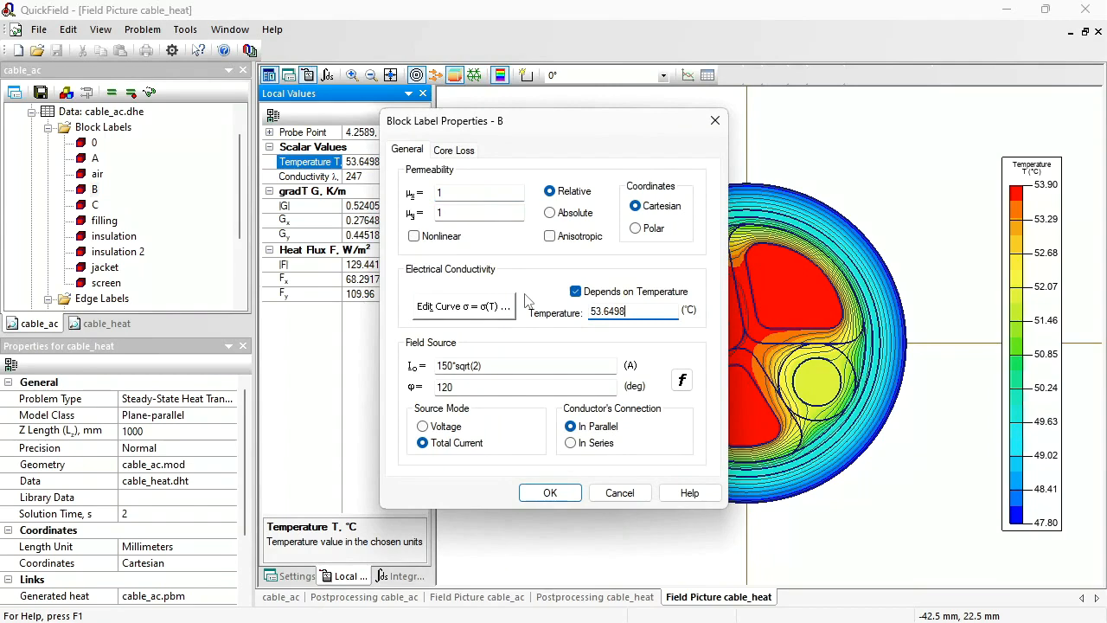
key(Return)
- Probe the lower phase conductor and copy its 53.6504 °C into block C's electrical conductivity temperature in cable_ac
click(717, 388)
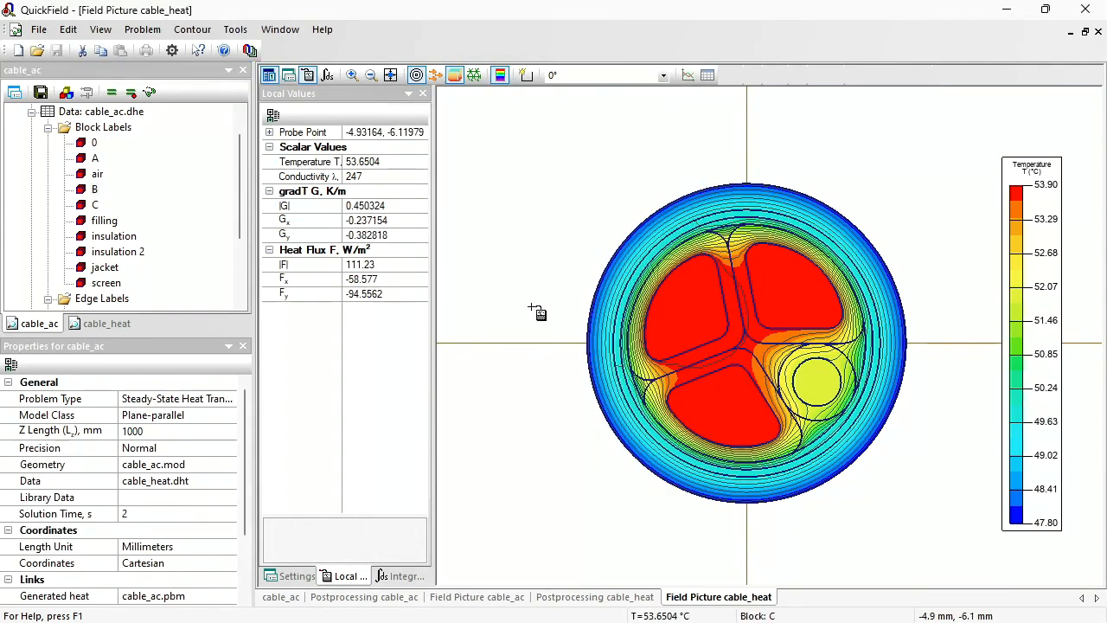
double_click(358, 161)
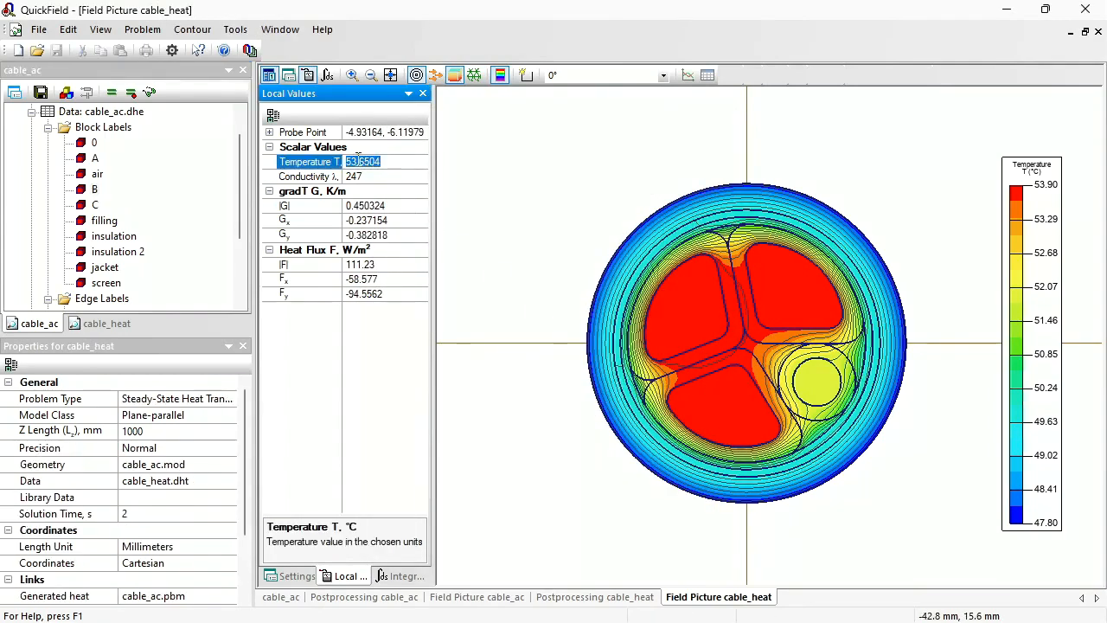
double_click(93, 205)
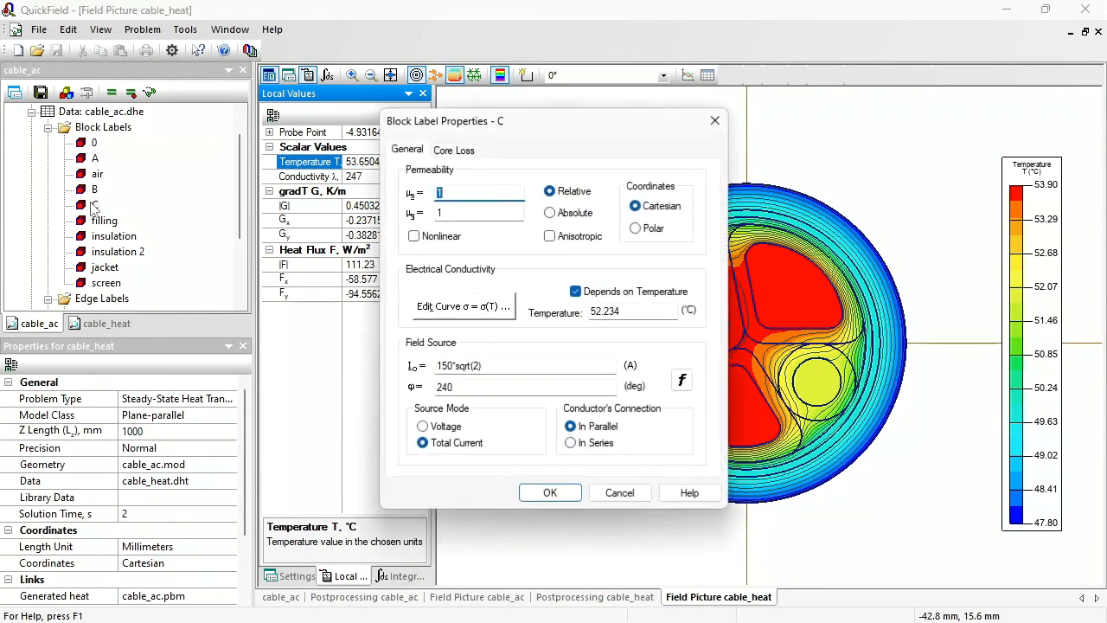
double_click(632, 317)
key(Return)
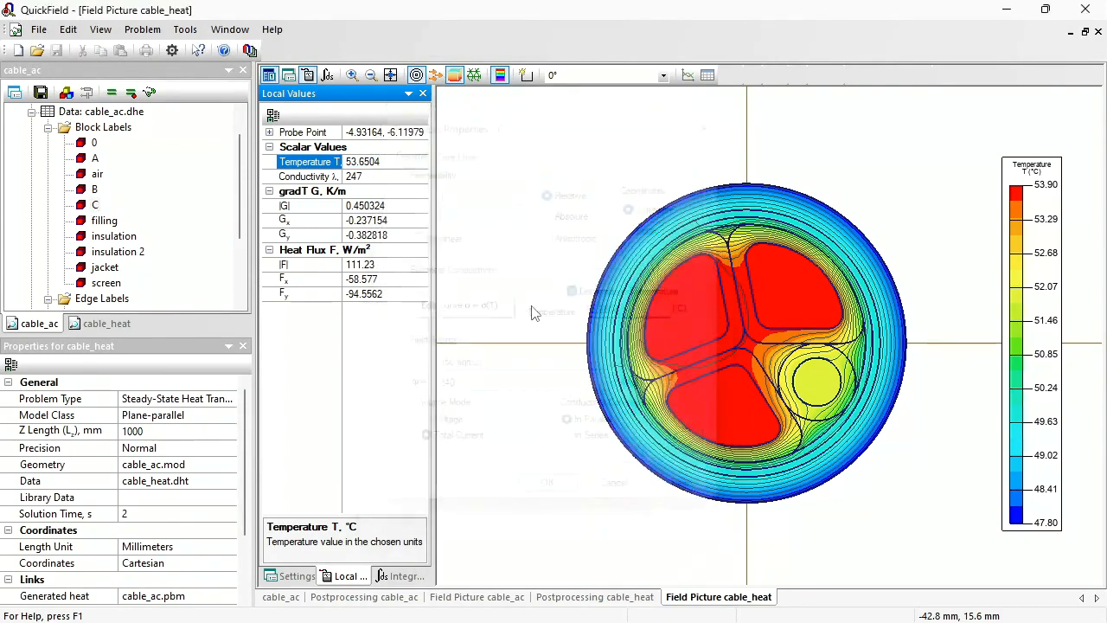
- Probe the round neutral conductor and copy its 51.8649 °C into block 0's electrical conductivity temperature in cable_ac
click(817, 383)
click(383, 162)
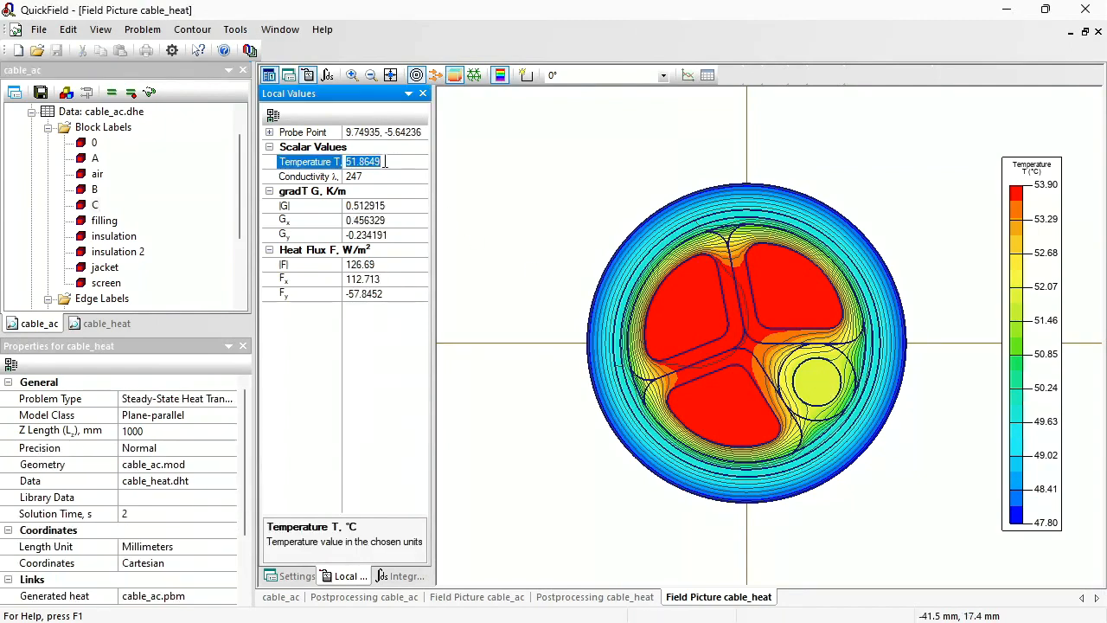
double_click(93, 143)
drag(630, 313, 538, 312)
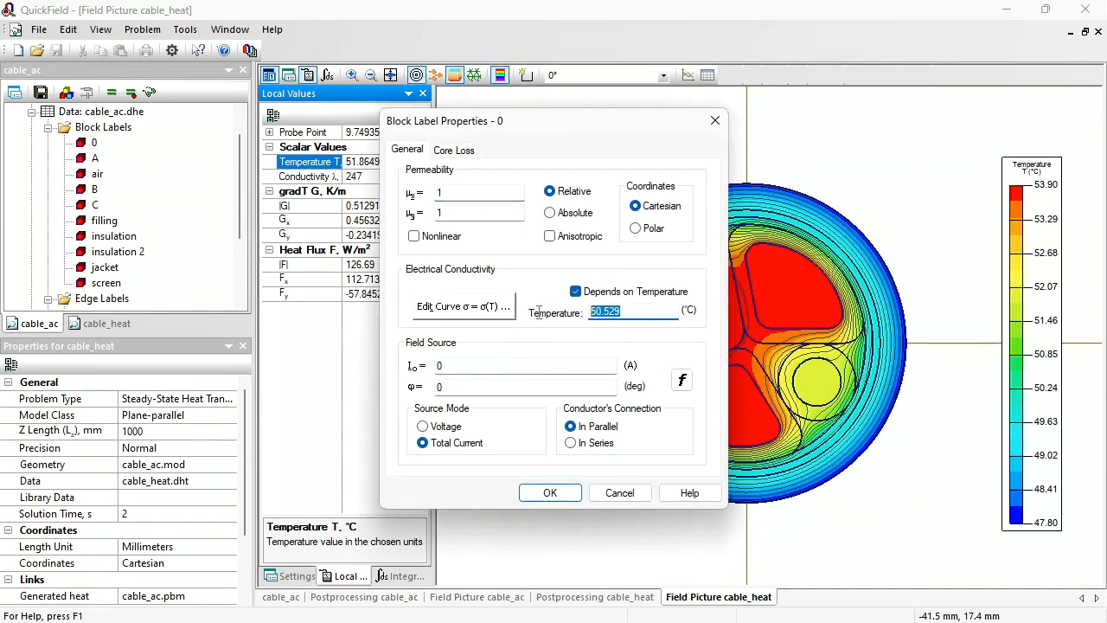
key(Escape)
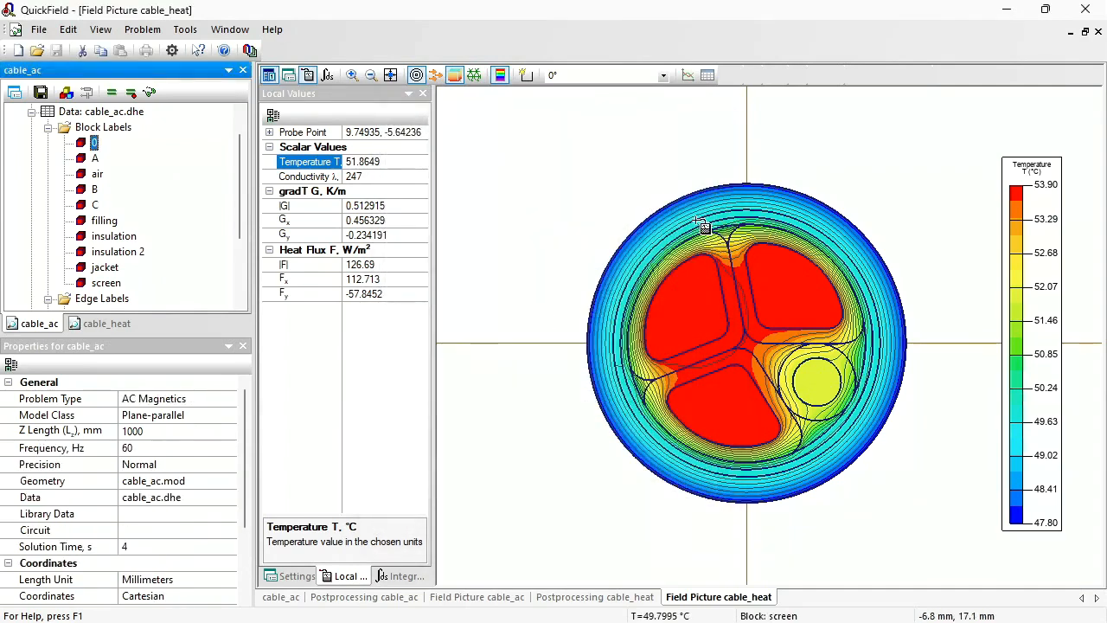
- Probe the cable's screen and copy its 49.8008 °C into the screen block's electrical conductivity temperature in cable_ac
click(702, 230)
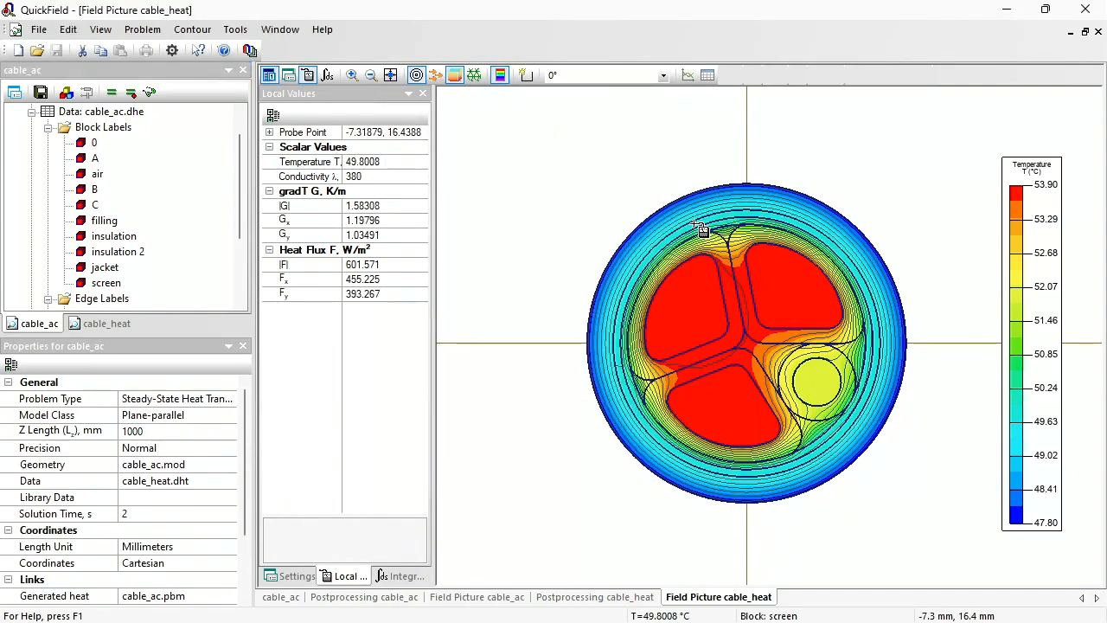
click(398, 162)
key(ctrl+c)
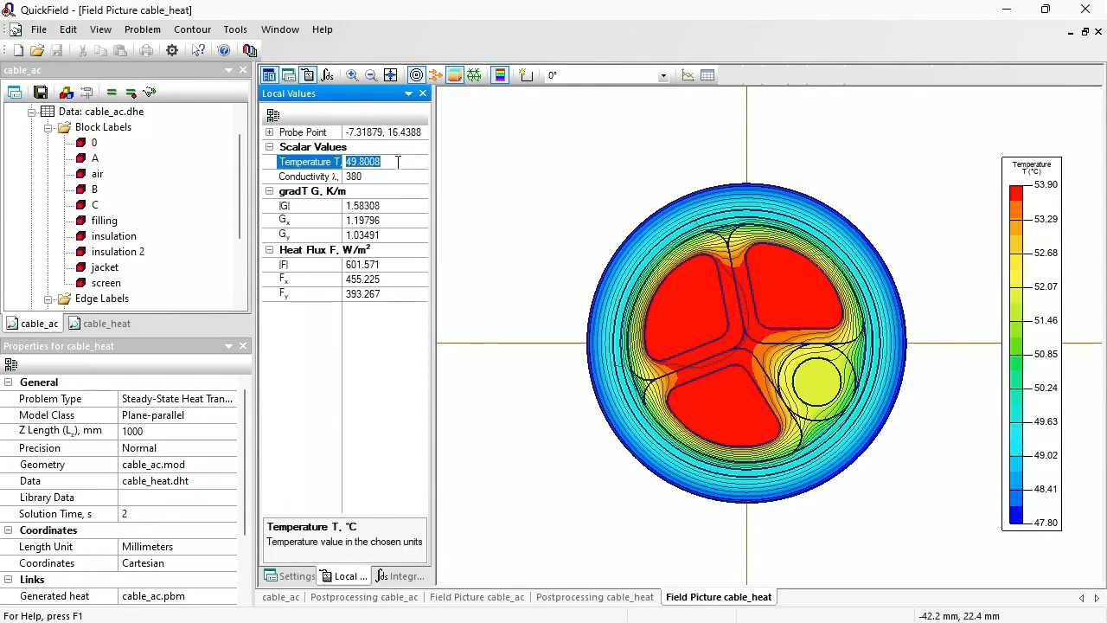
double_click(106, 283)
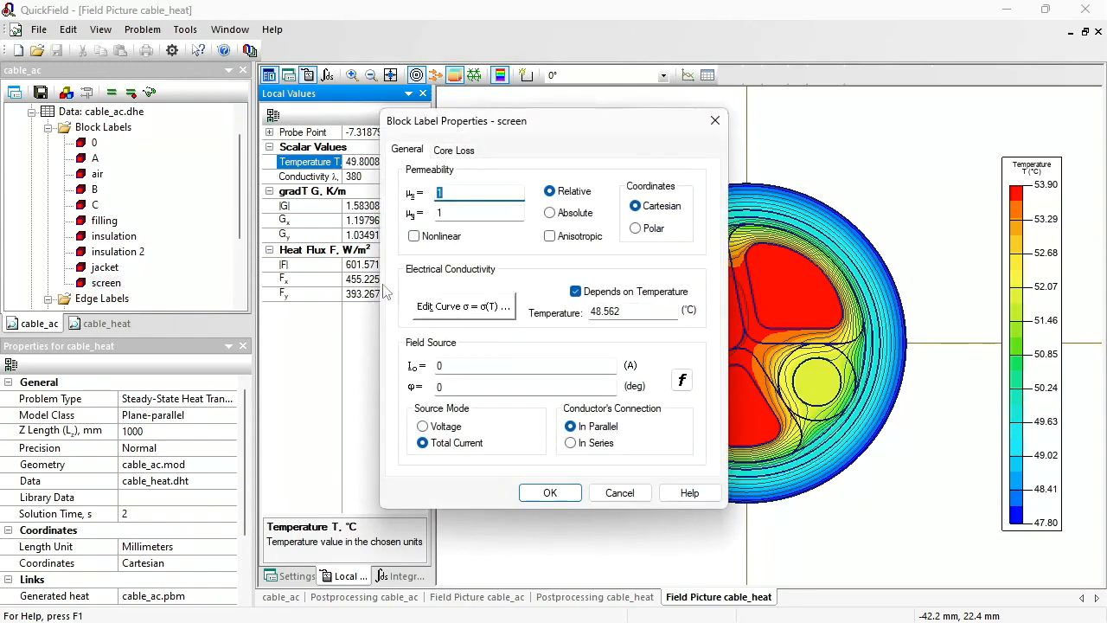
double_click(633, 310)
key(ctrl+v)
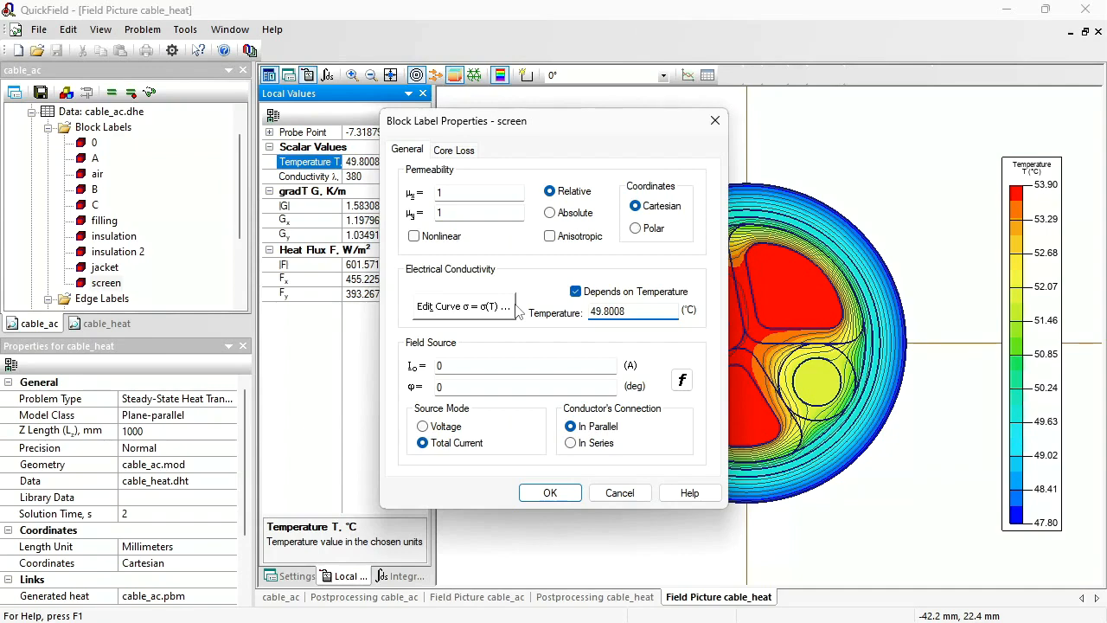
key(Return)
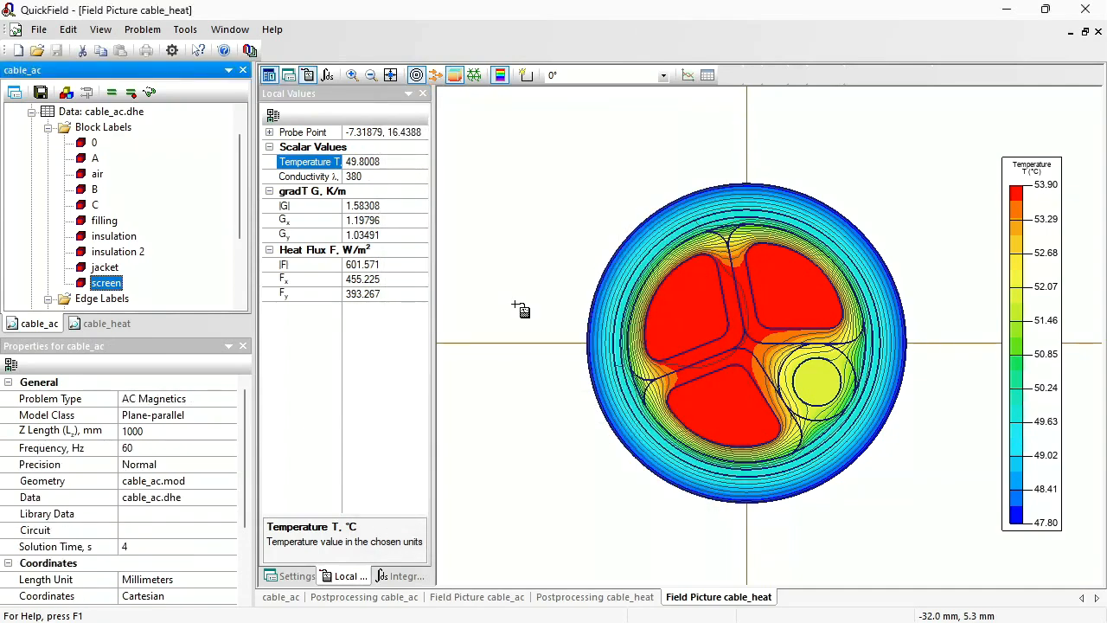
- Save the modified cable_ac data, solve the cable_ac problem again and display its field picture
click(111, 94)
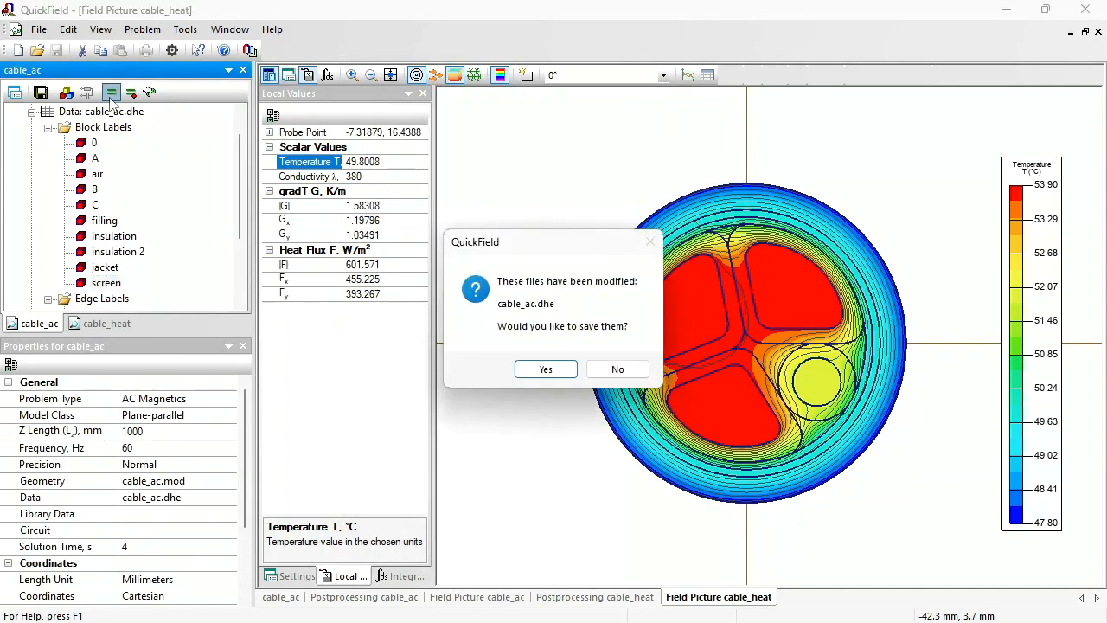
key(Return)
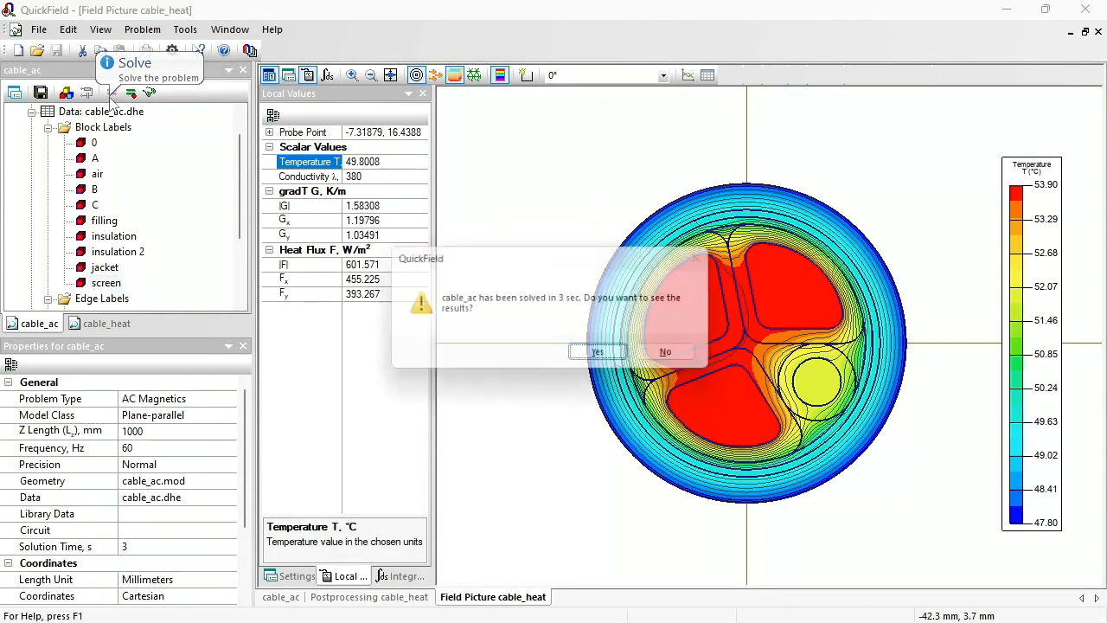
key(Return)
click(39, 333)
- Solve the cable_heat problem with the recalculated losses and display the temperature field of the cable cross-section
click(104, 327)
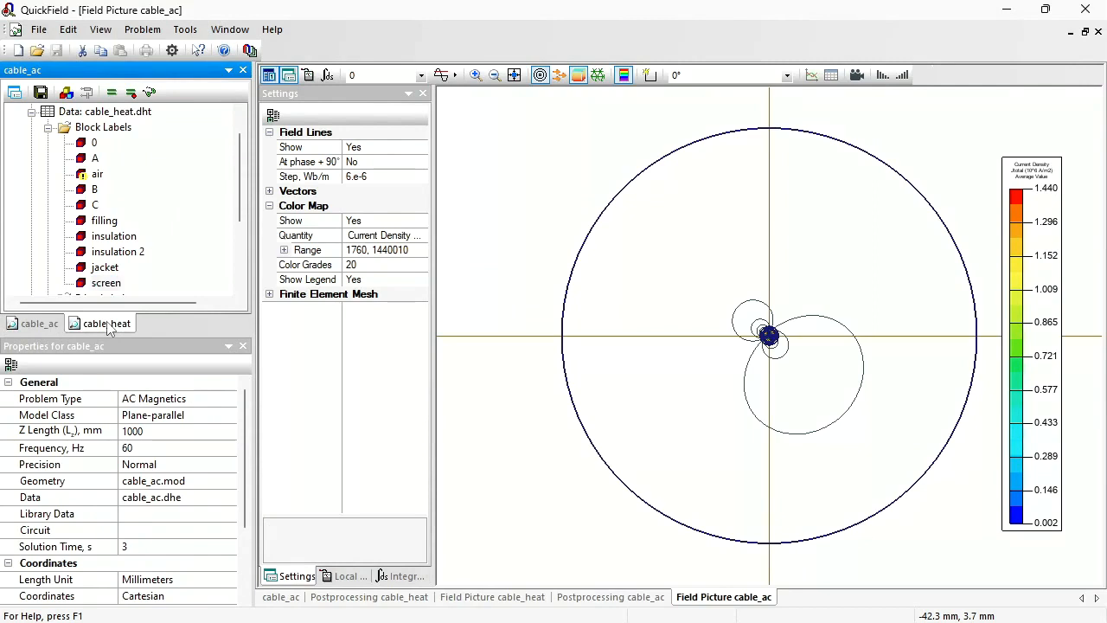
click(112, 92)
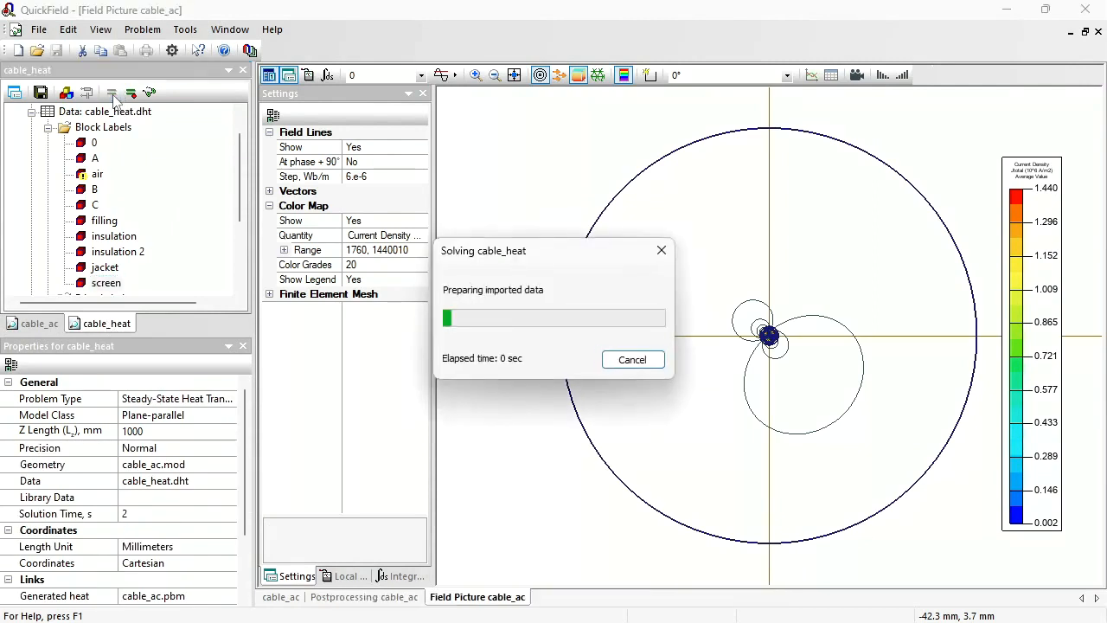
key(Return)
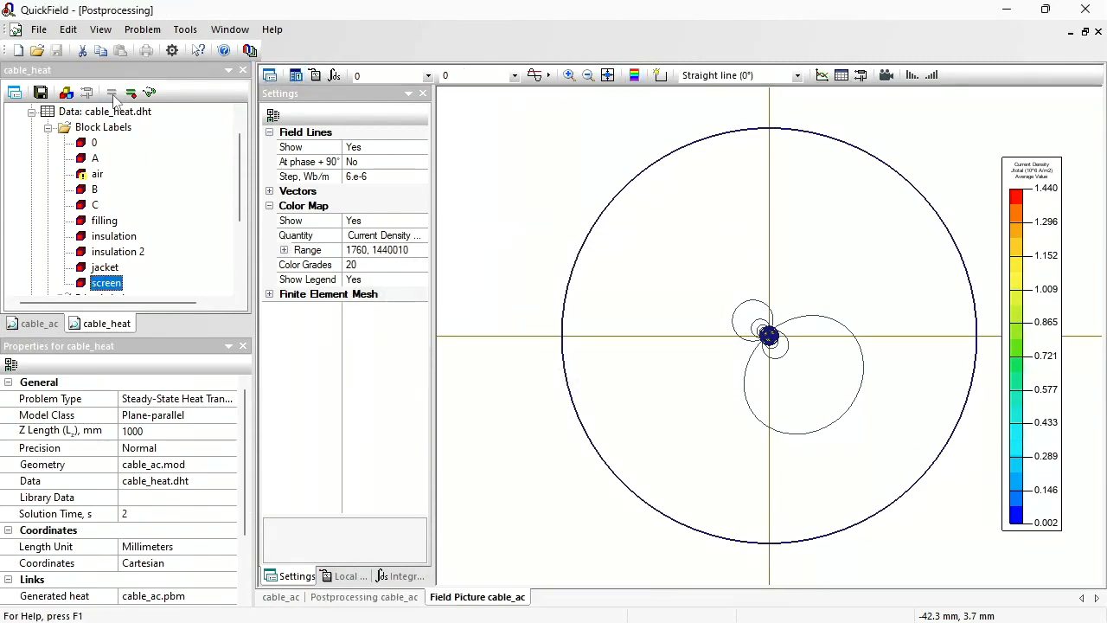
click(352, 76)
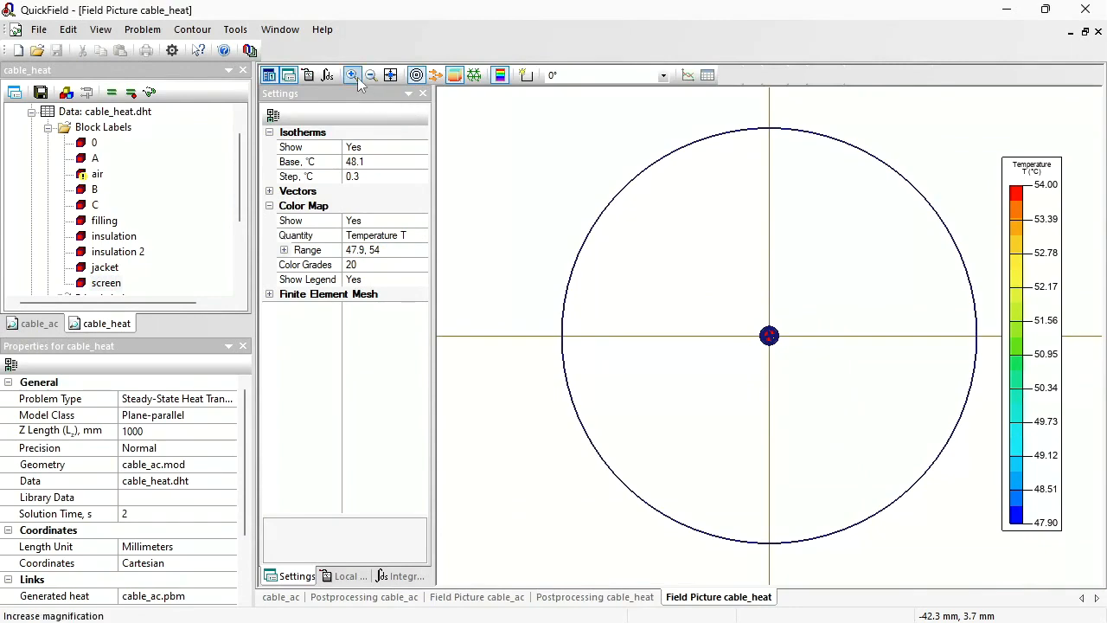
drag(752, 317, 790, 354)
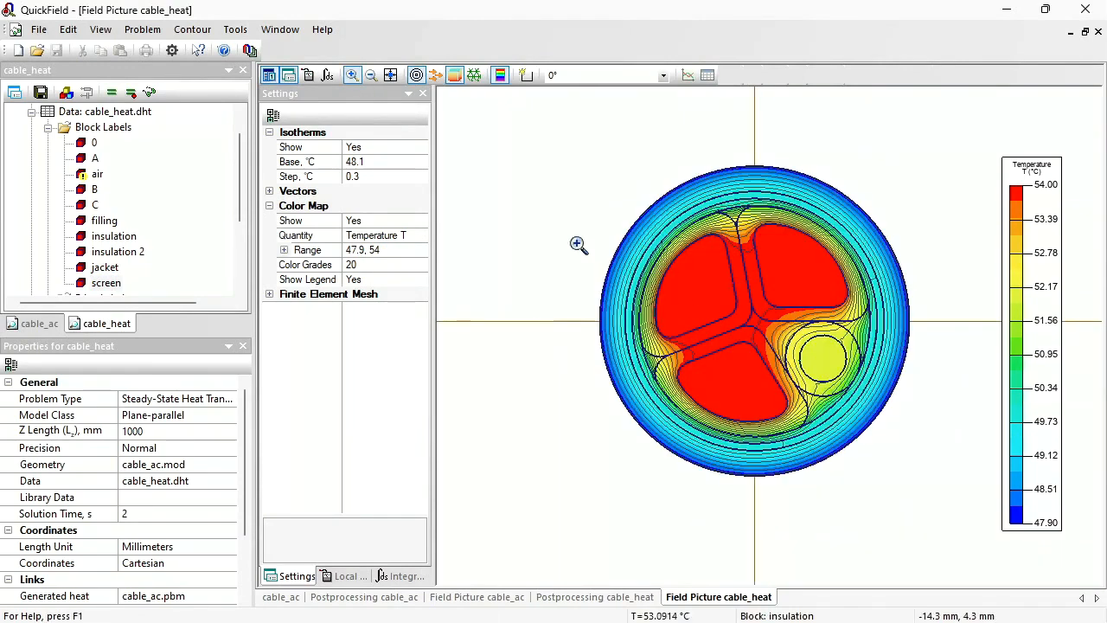
- Probe the upper-left phase conductor's temperature and compare it with block A's electrical conductivity temperature in cable_ac
click(307, 75)
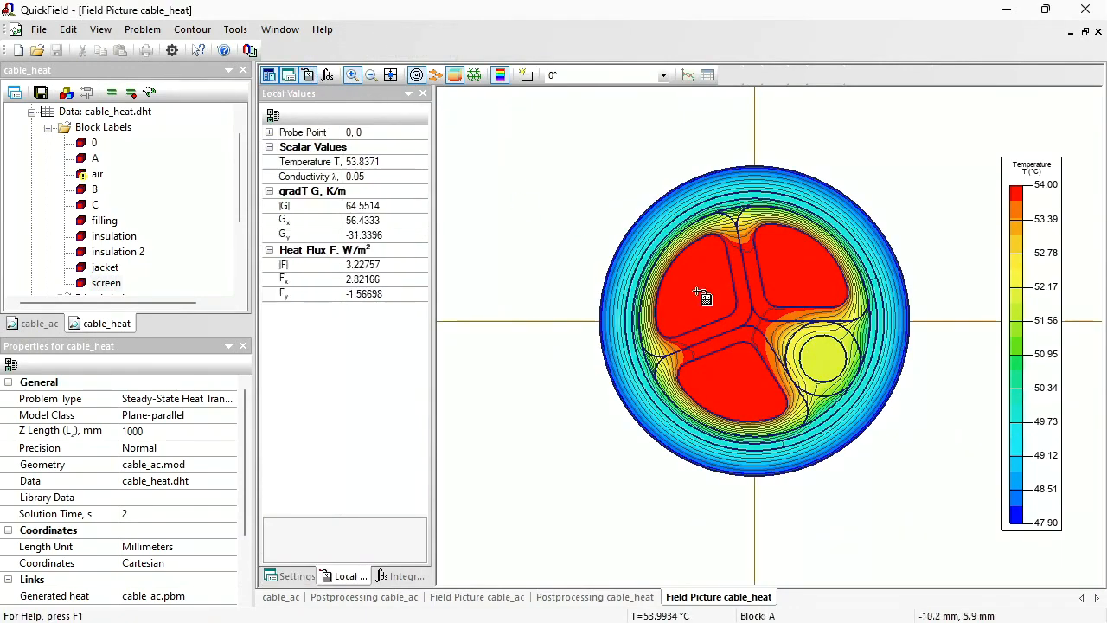
click(705, 290)
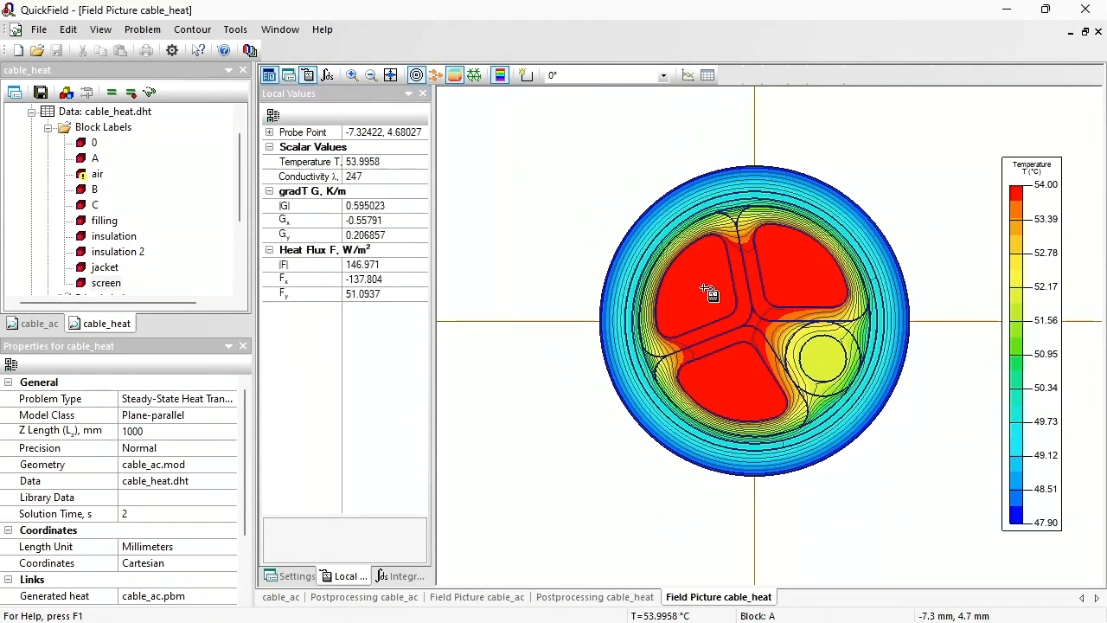
click(380, 162)
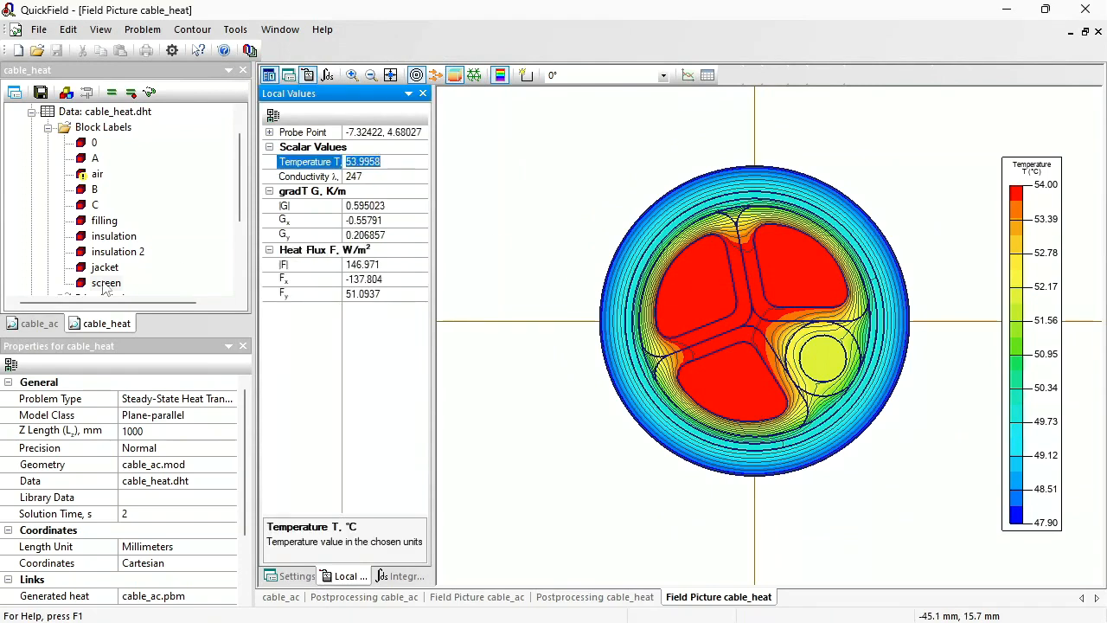
click(36, 322)
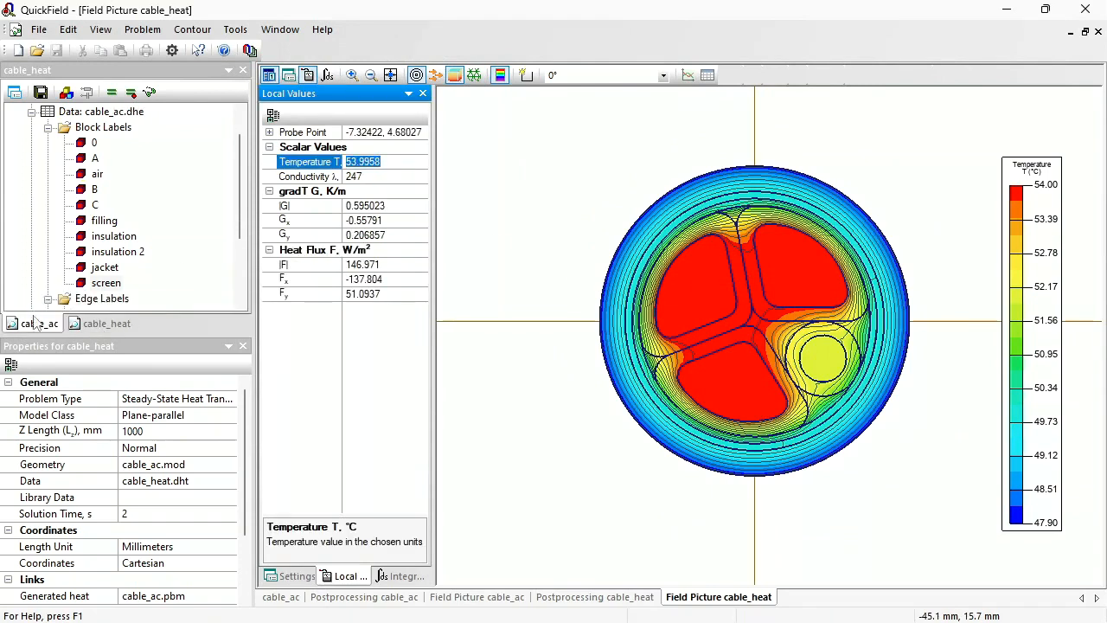
double_click(91, 159)
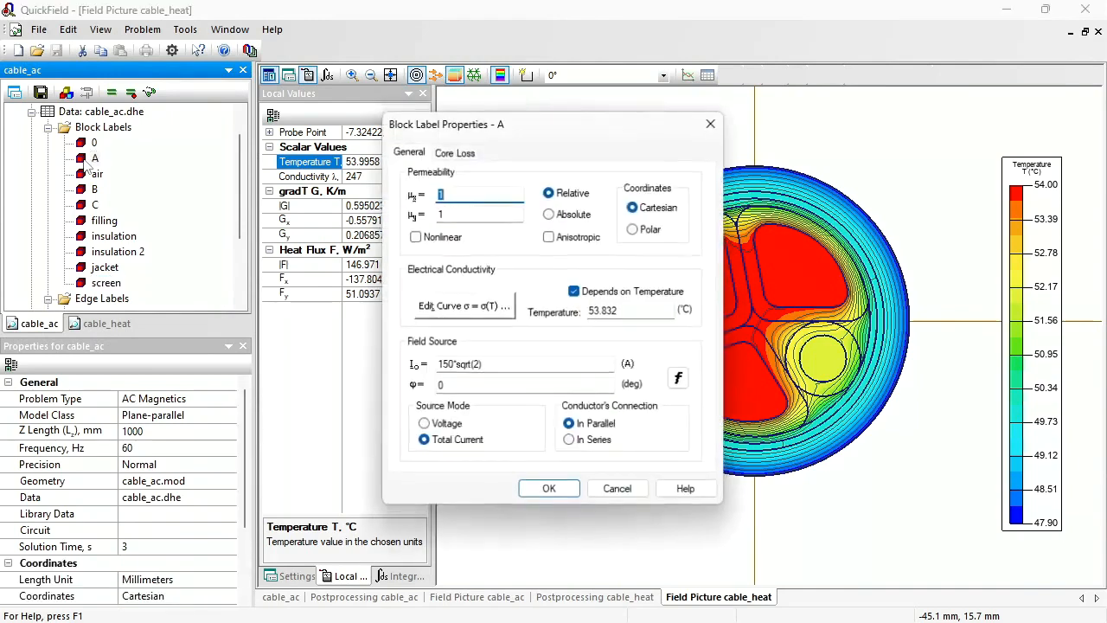
drag(543, 126, 593, 112)
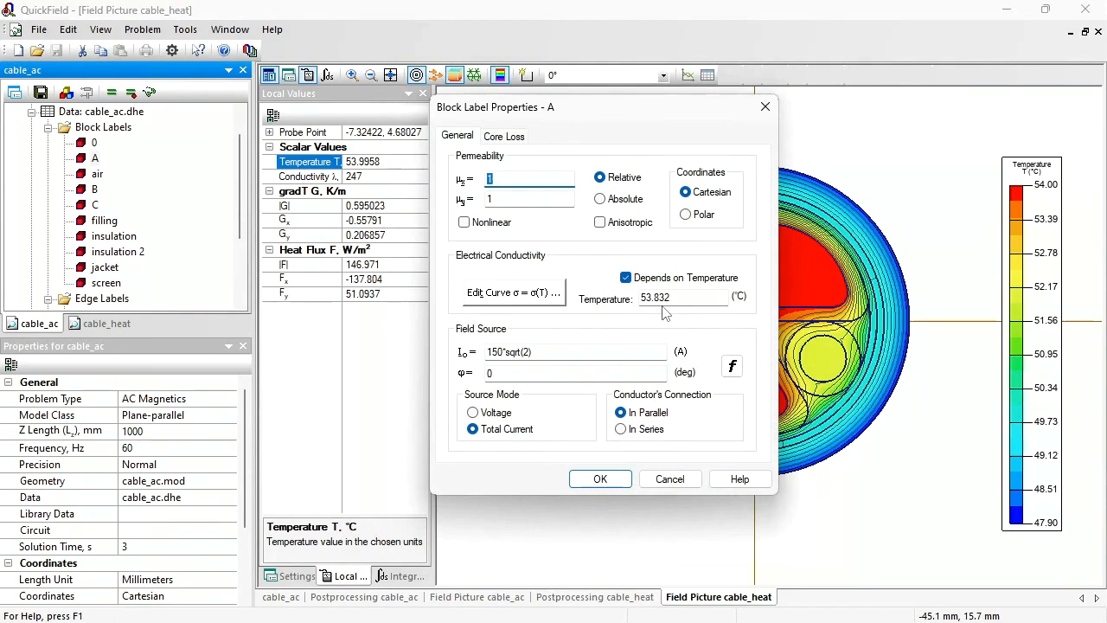
click(607, 486)
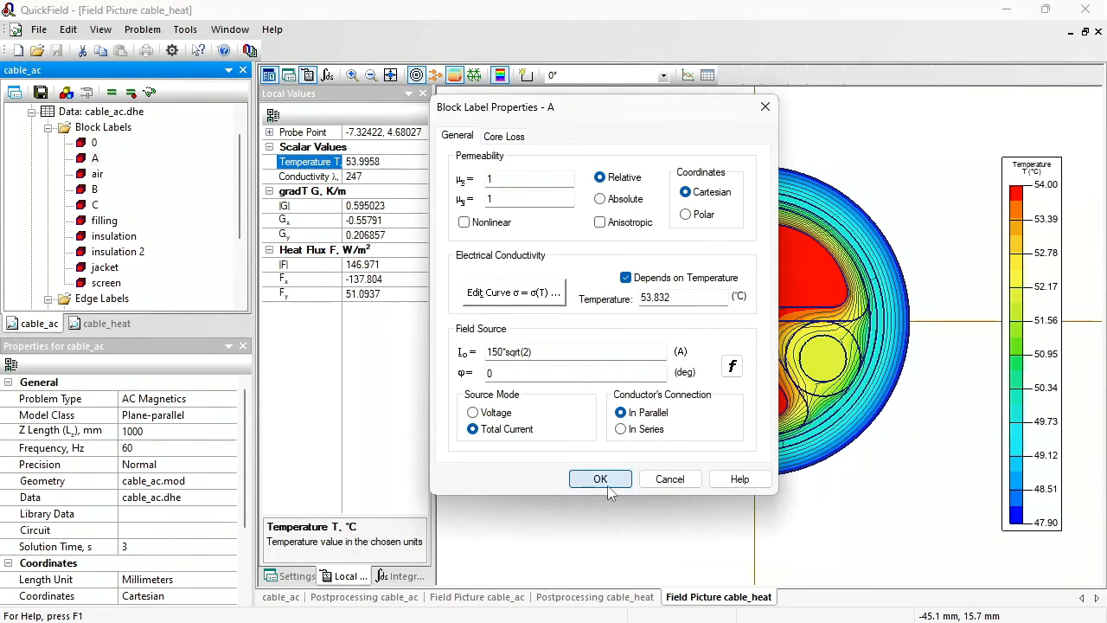
click(608, 484)
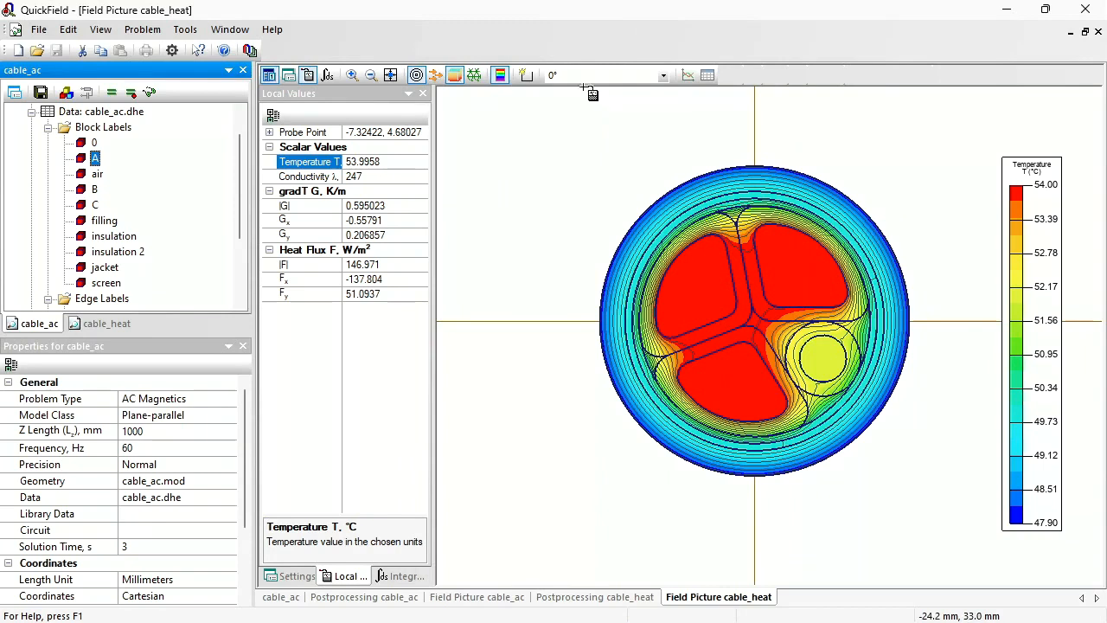
- Draw a straight contour about 17.5 mm long from inside the upper-left conductor outward past the jacket, and plot the temperature along it
click(526, 76)
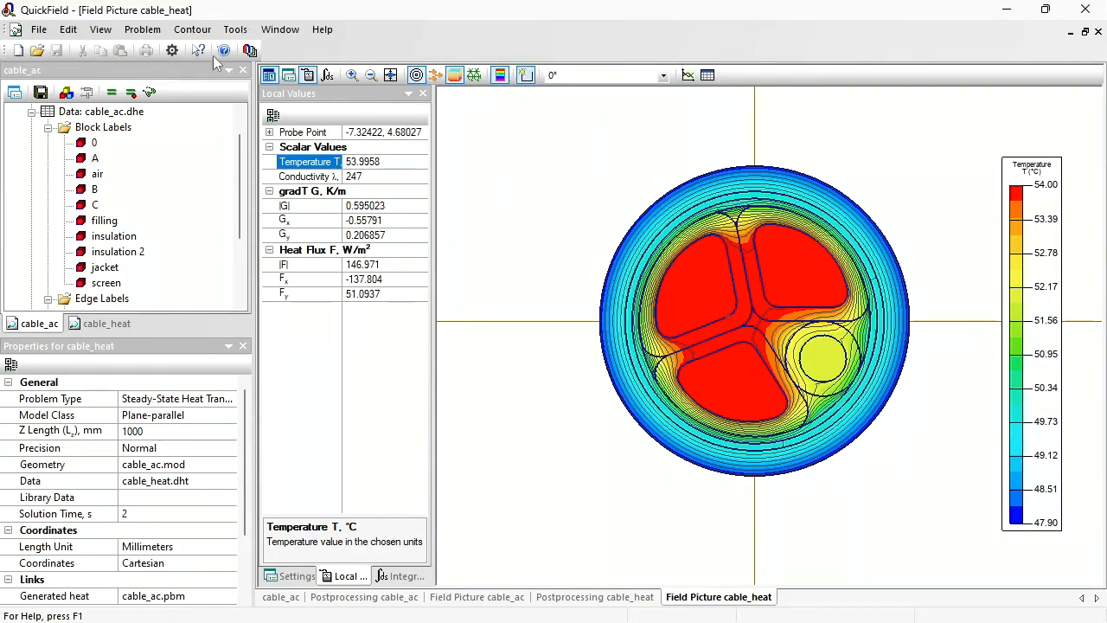
click(192, 29)
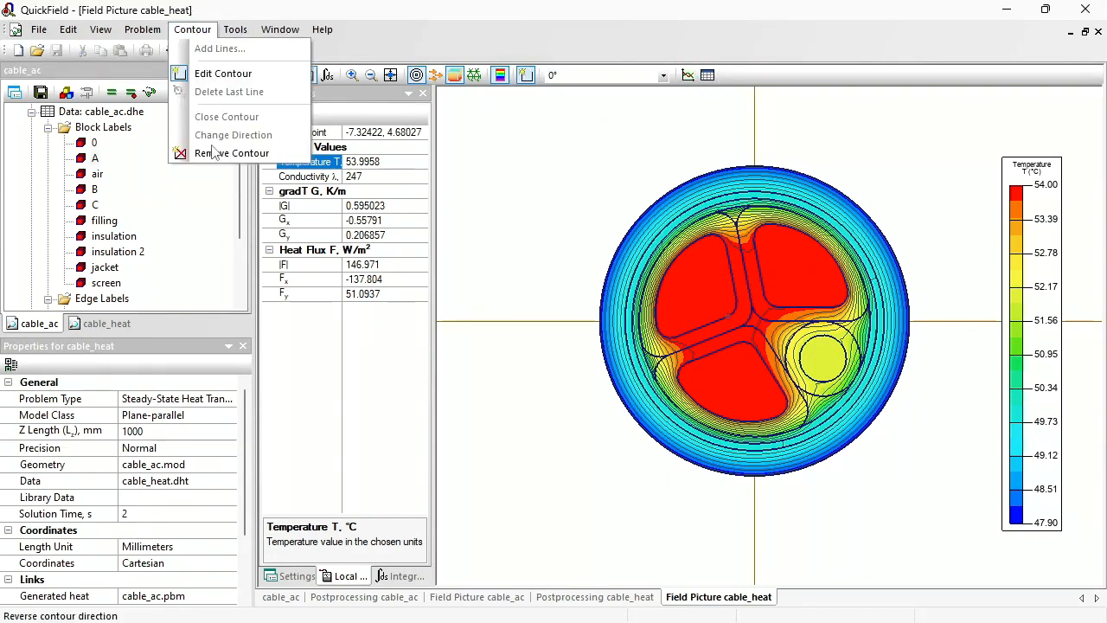
click(217, 152)
drag(646, 259, 596, 230)
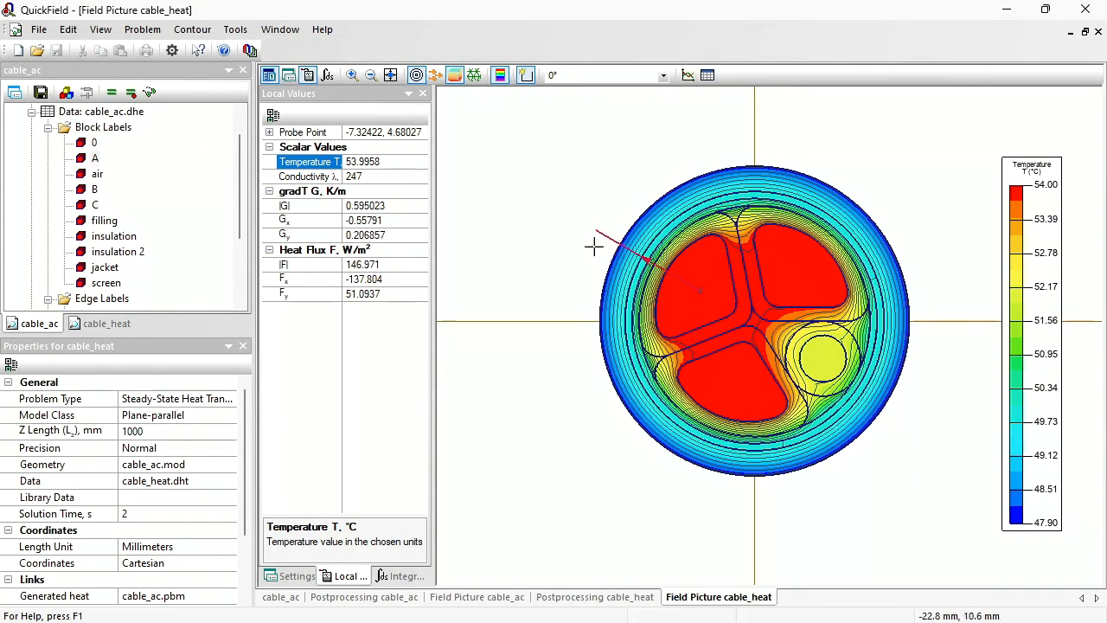
click(688, 77)
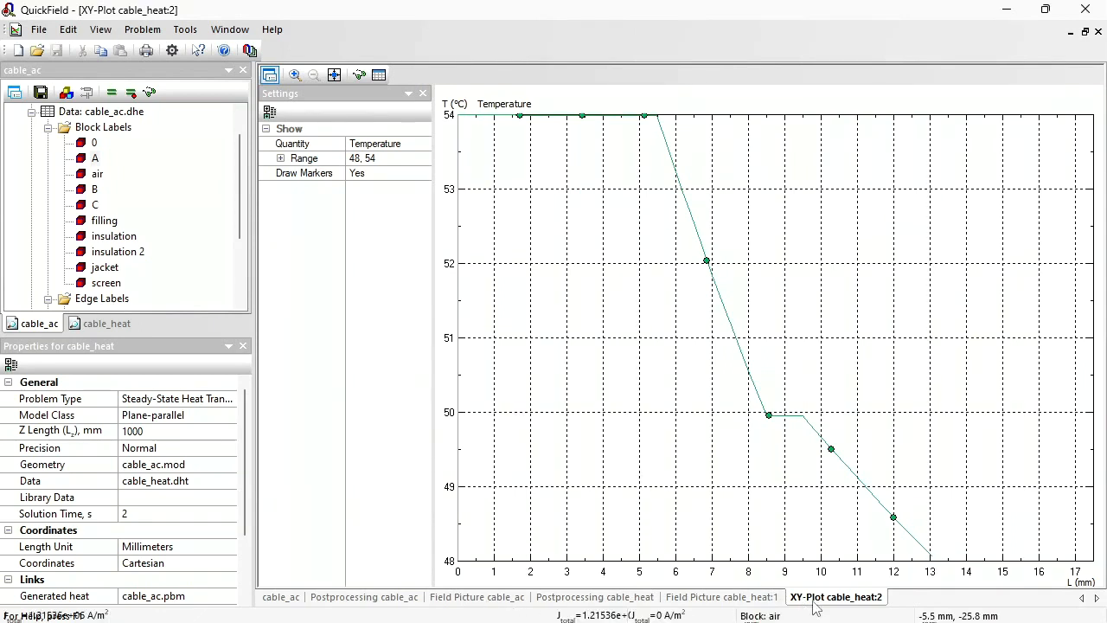
- Add the upper-left phase conductor block to the contour in the cable_ac field picture and review its integral quantities
click(502, 601)
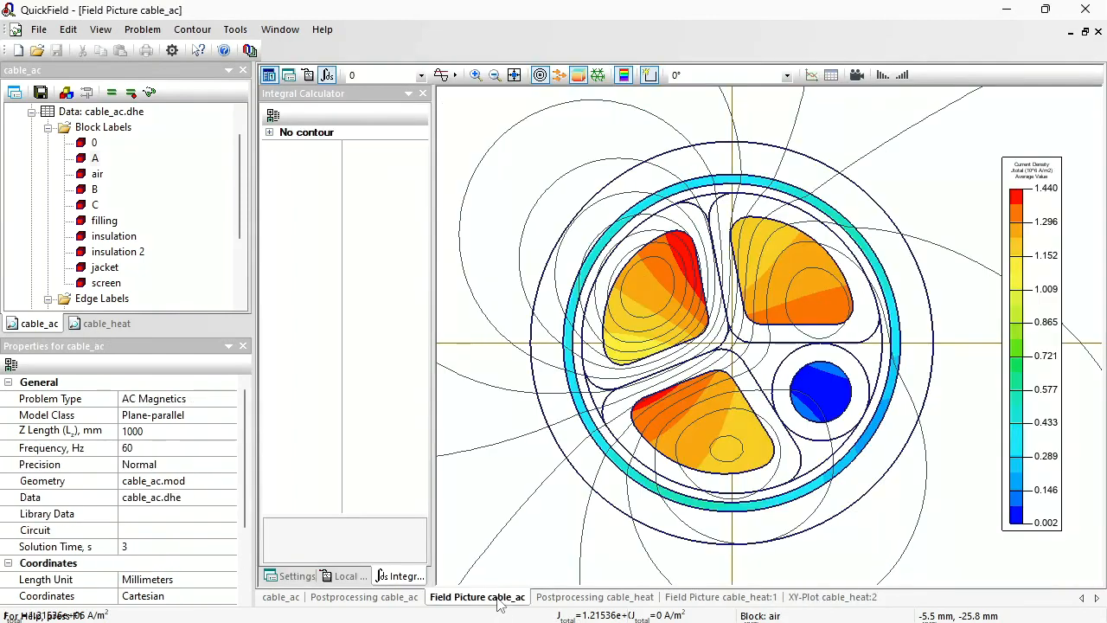
click(649, 75)
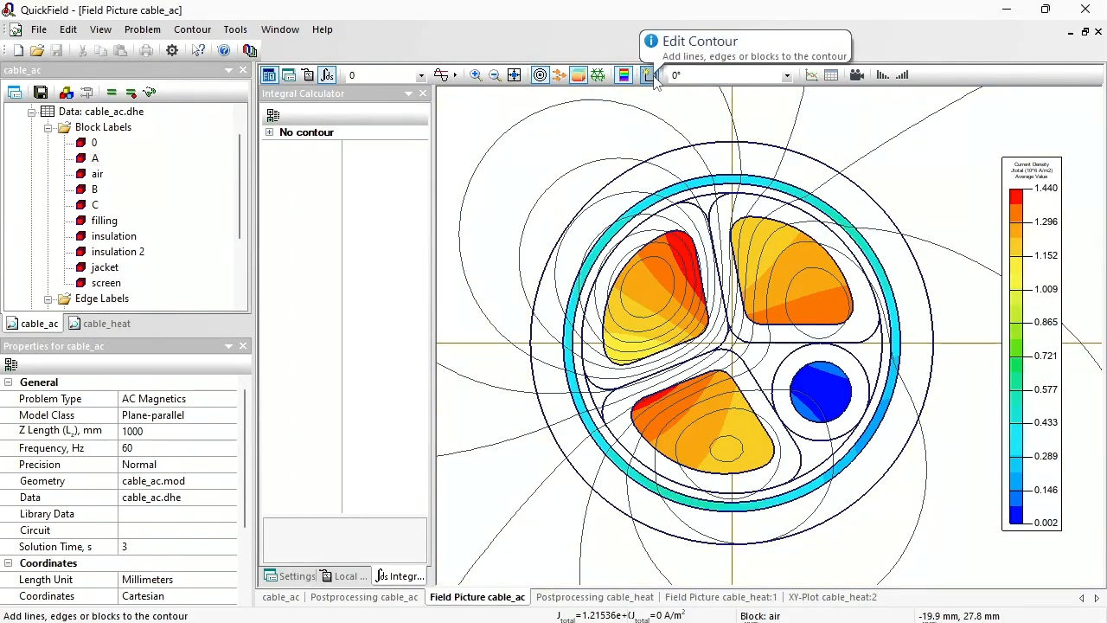
click(650, 287)
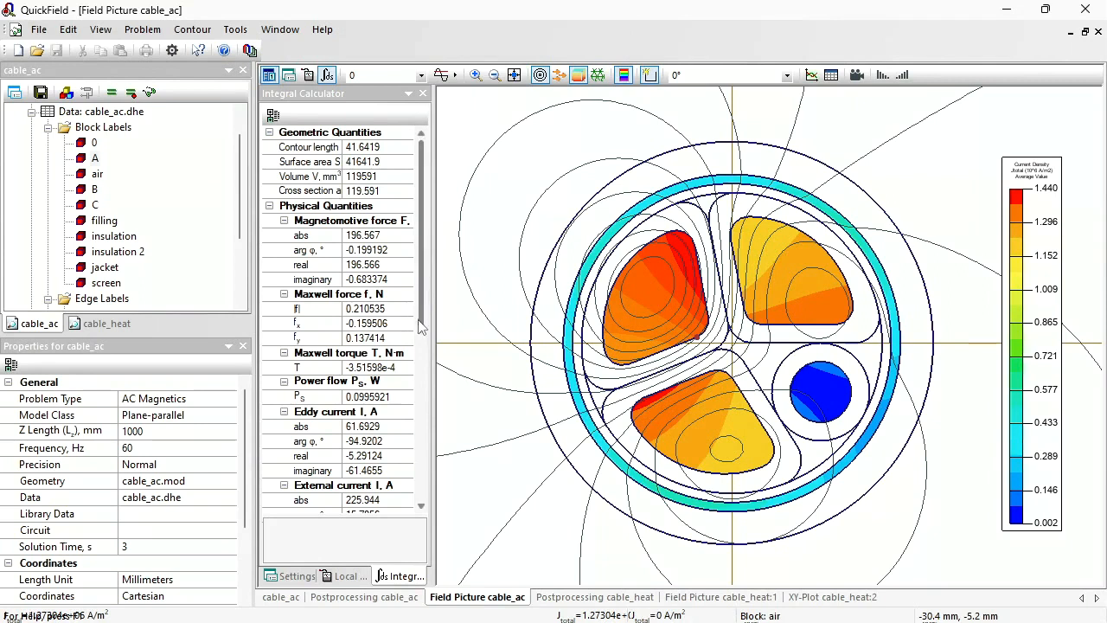
drag(422, 324, 420, 501)
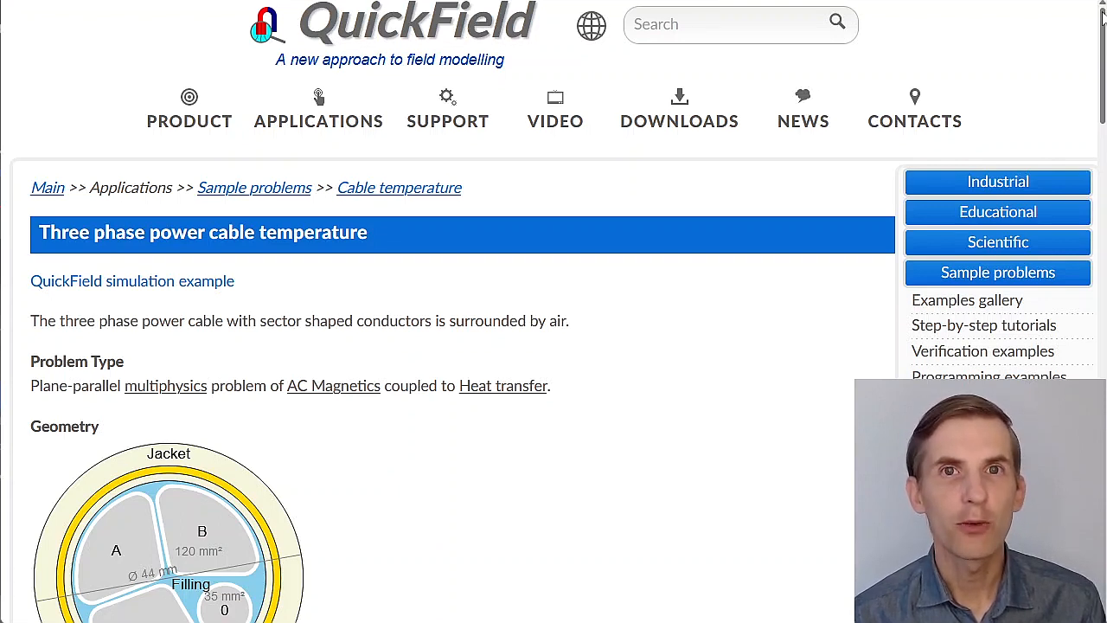
- Switch to the Three phase power cable temperature web page and examine the simulation files download link and the QuickField edition note
drag(1102, 18, 1102, 494)
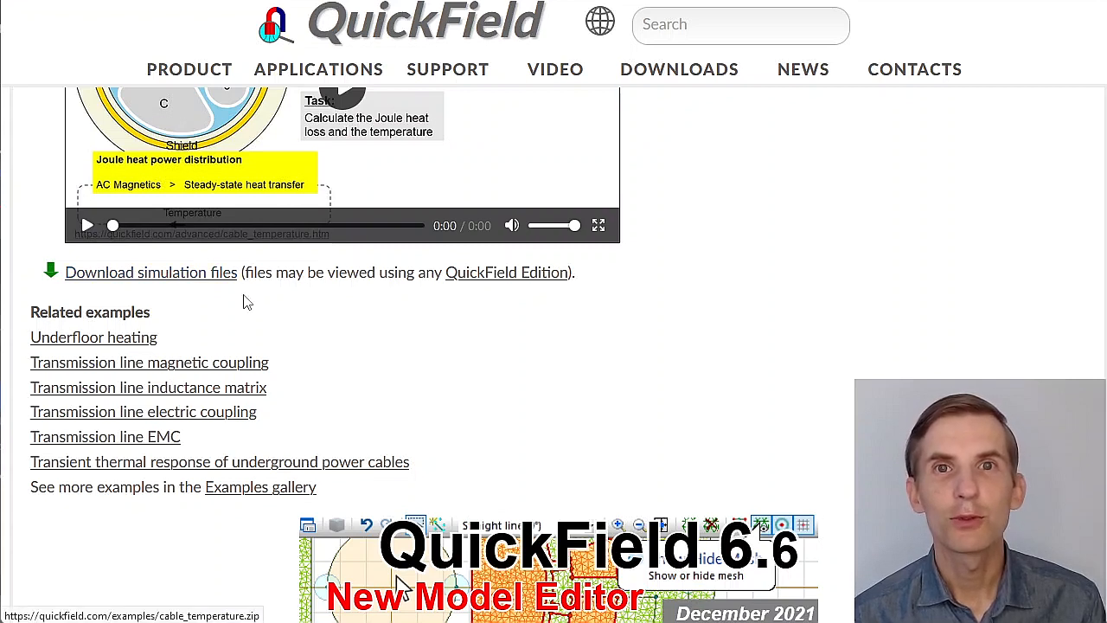
mouse_move(460, 275)
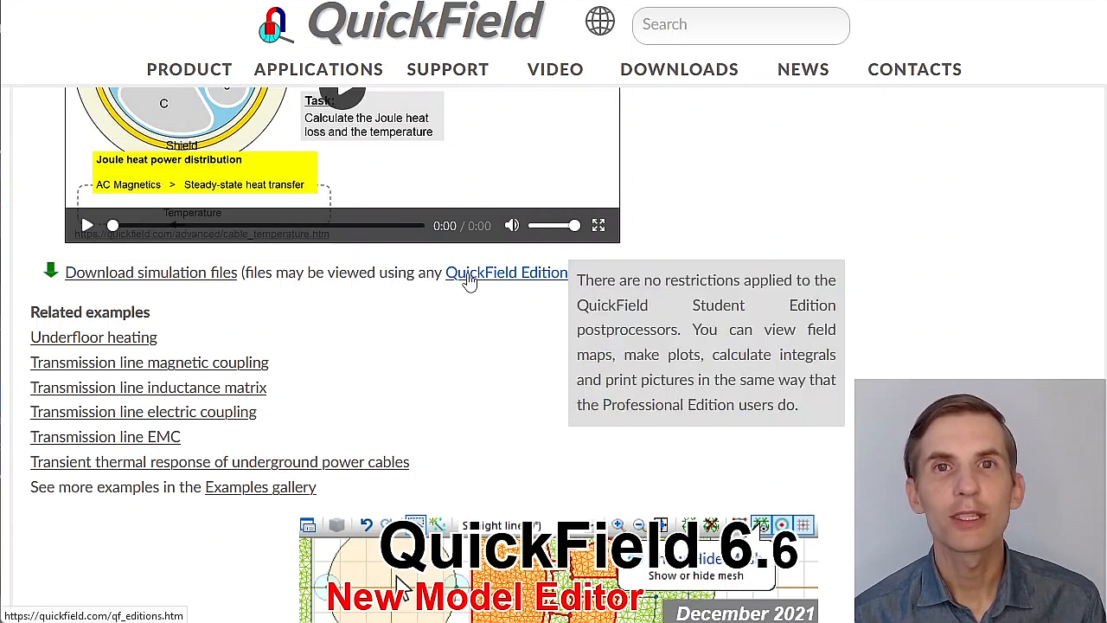